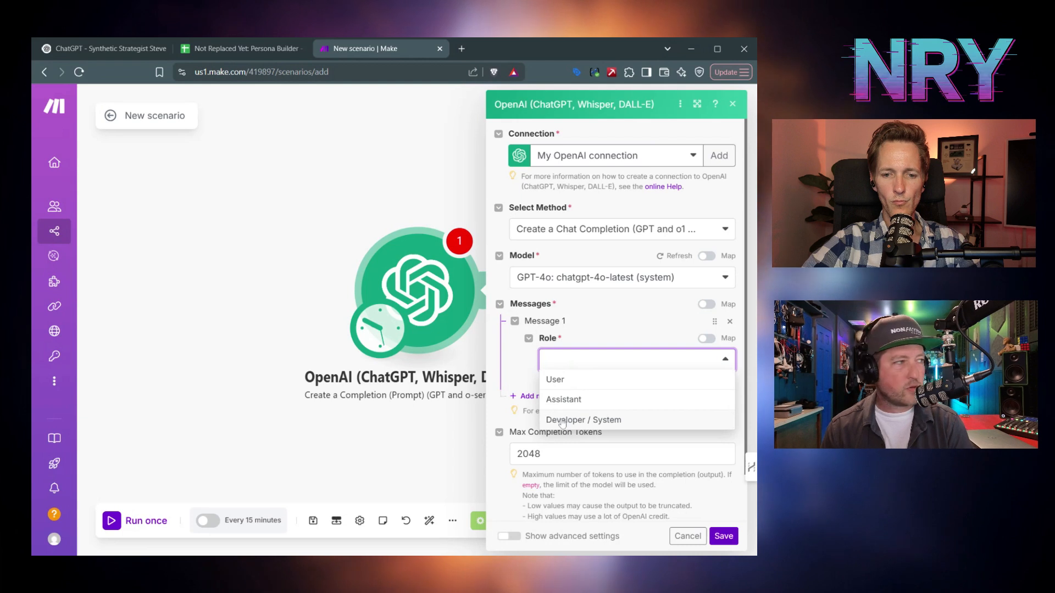
# - Make Message 1 a Developer / System message and paste the JSON persona-generation prompt into it
pyautogui.click(562, 420)
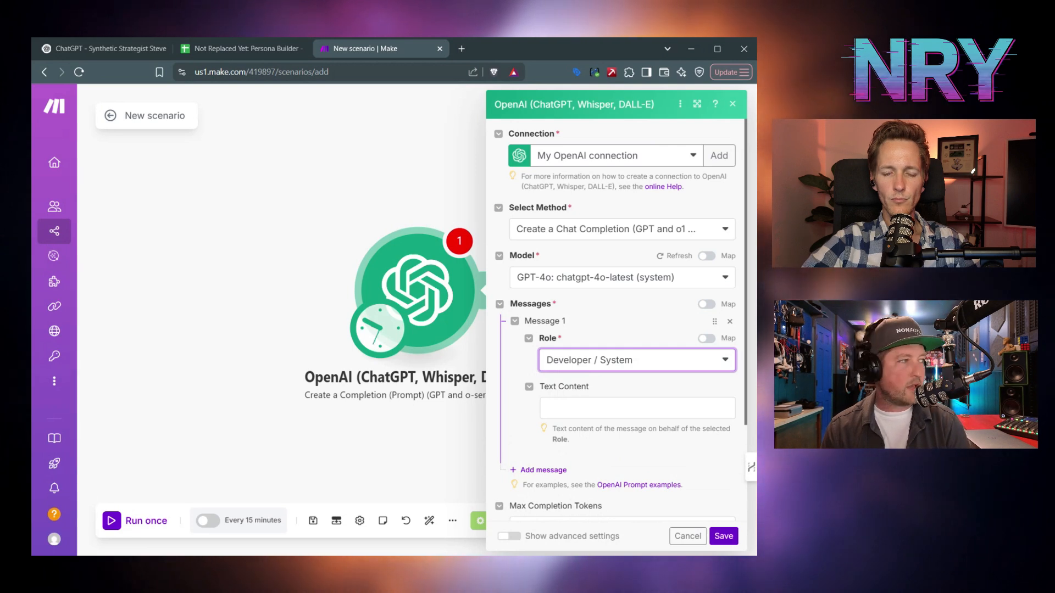
pyautogui.click(637, 408)
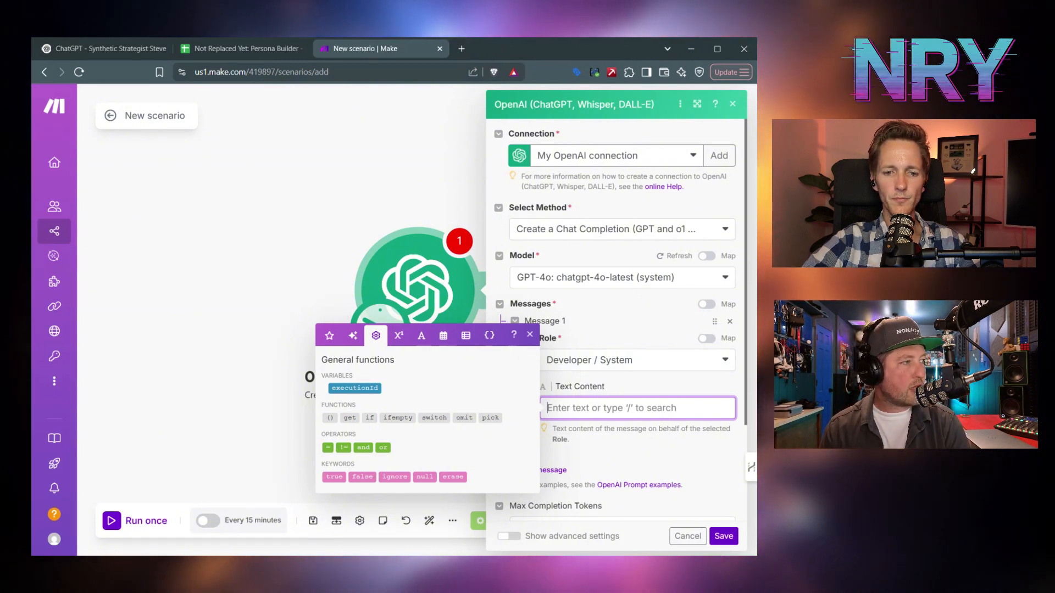
pyautogui.hotkey('ctrl', 'v')
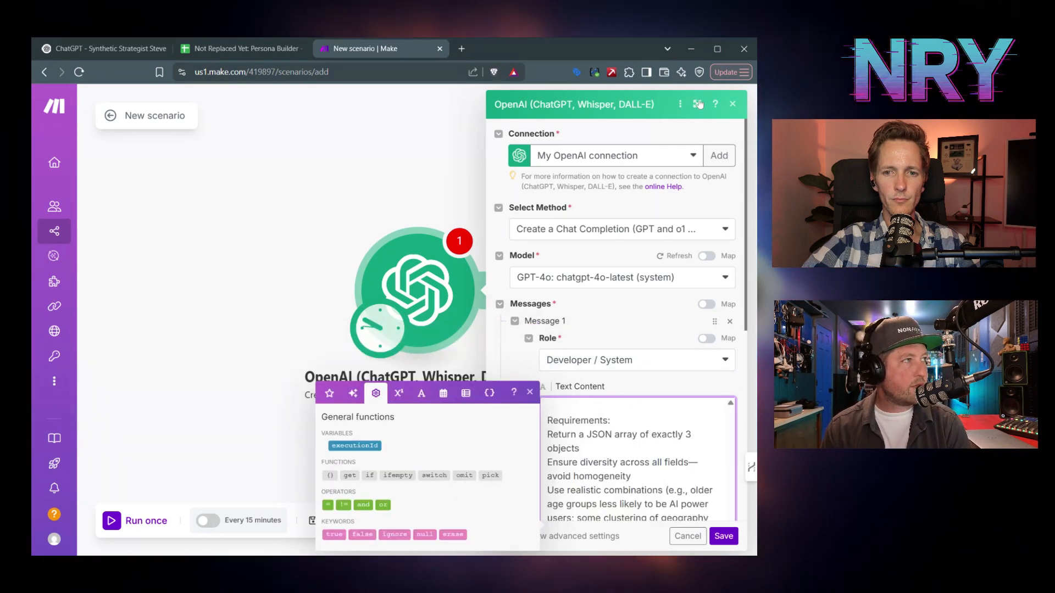
# - Expand the OpenAI module panel and scroll through the full system prompt
pyautogui.click(697, 105)
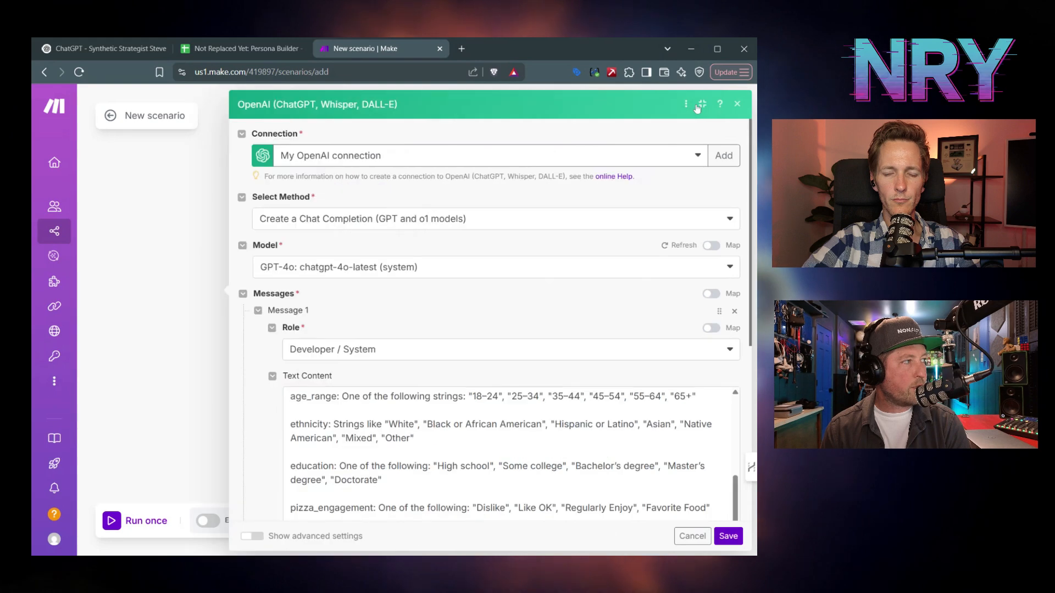
pyautogui.scroll(1, 511, 453)
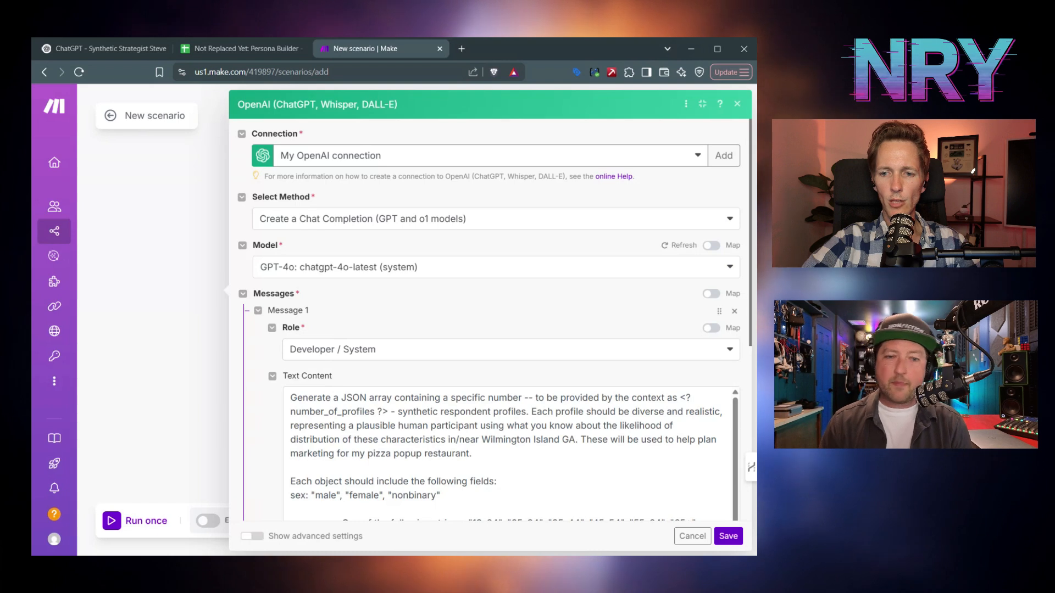
pyautogui.scroll(-1, 511, 453)
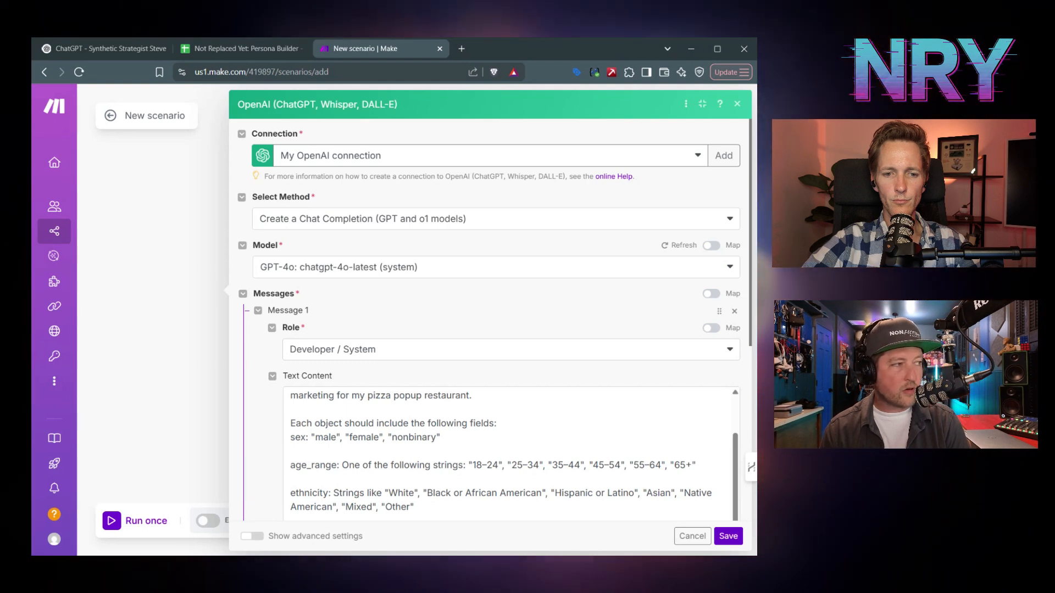
pyautogui.scroll(-1, 511, 454)
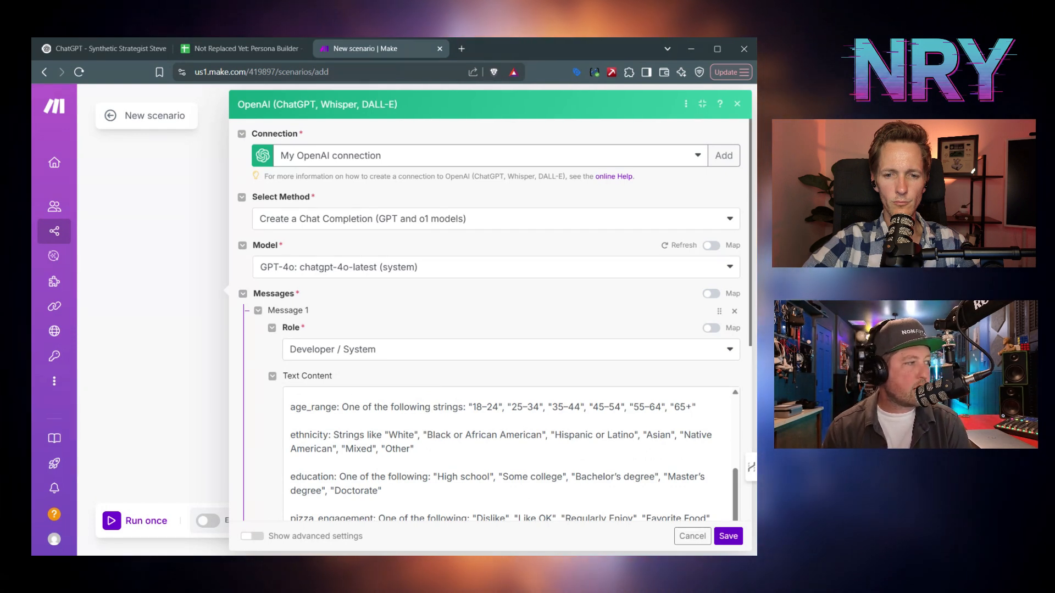
pyautogui.scroll(-1, 510, 456)
pyautogui.scroll(-2, 489, 330)
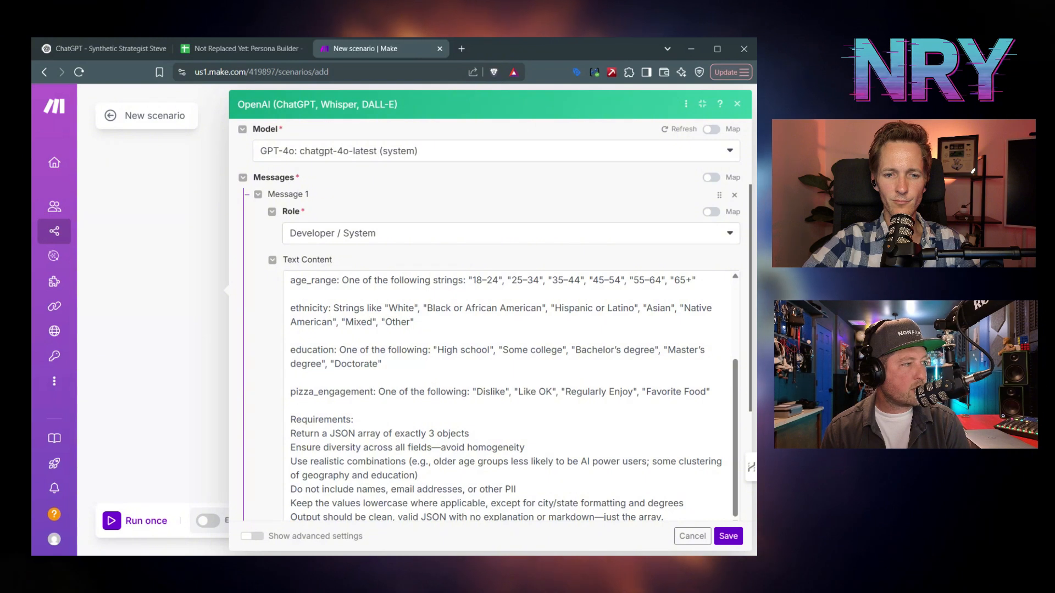
pyautogui.scroll(-1, 489, 330)
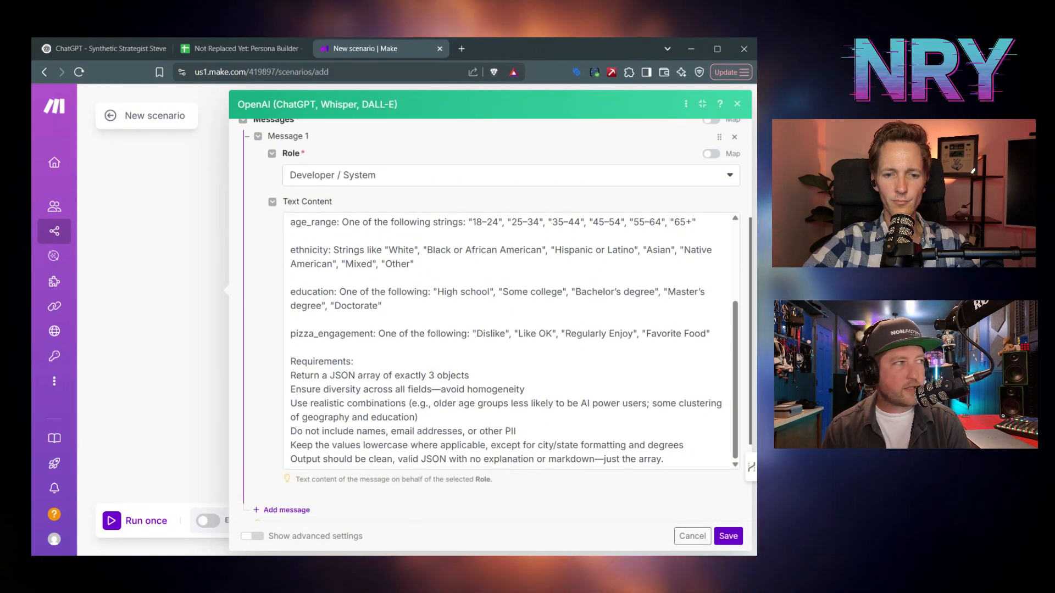
pyautogui.scroll(3, 508, 341)
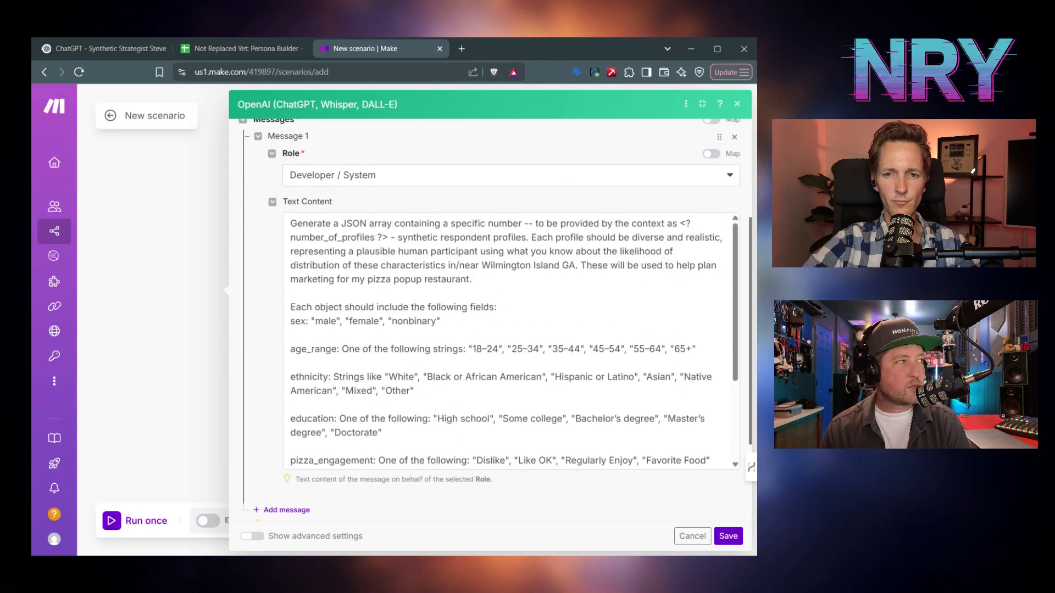
pyautogui.scroll(1, 489, 318)
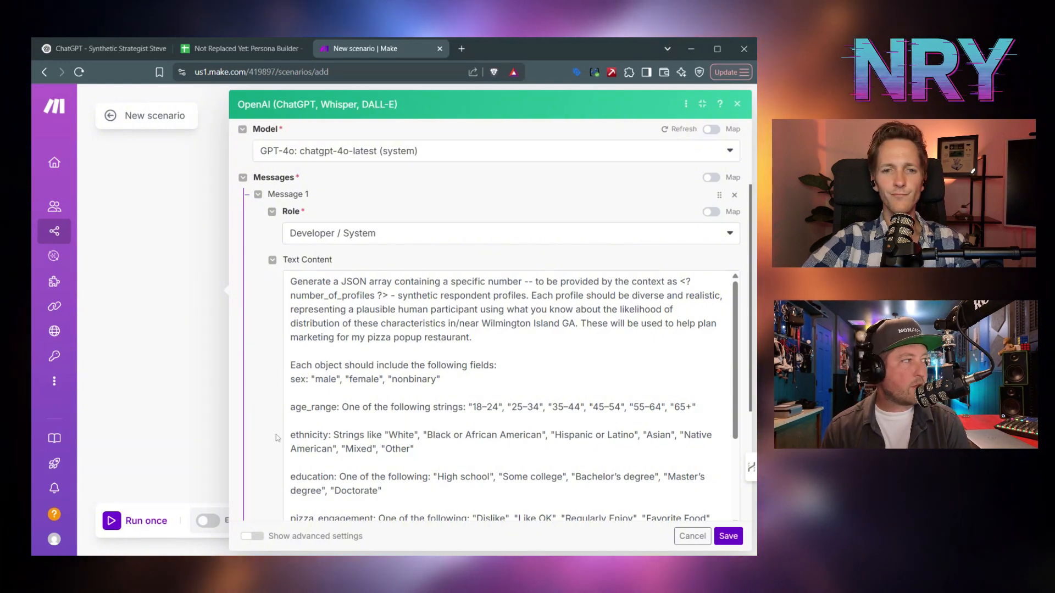
pyautogui.scroll(-4, 270, 460)
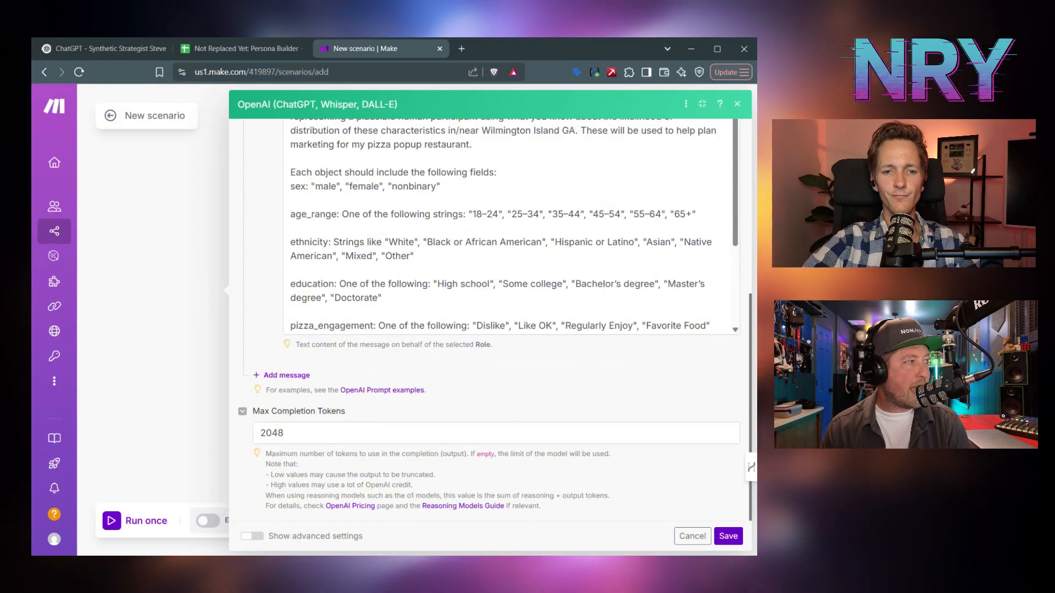
# - Add a second User-role message reading 'Create 3 User Profiles'
pyautogui.click(299, 377)
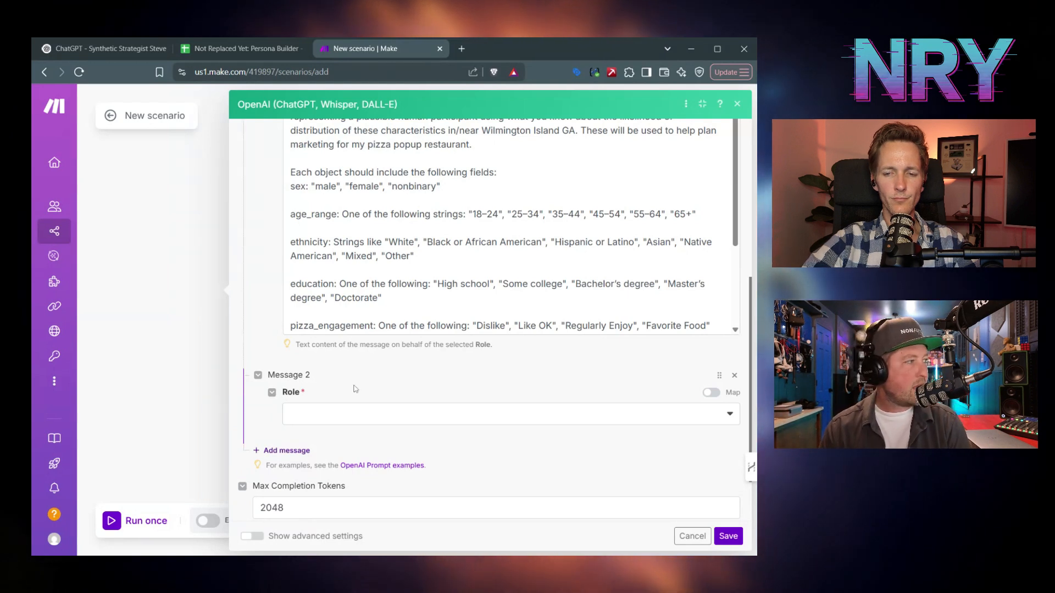
pyautogui.click(355, 414)
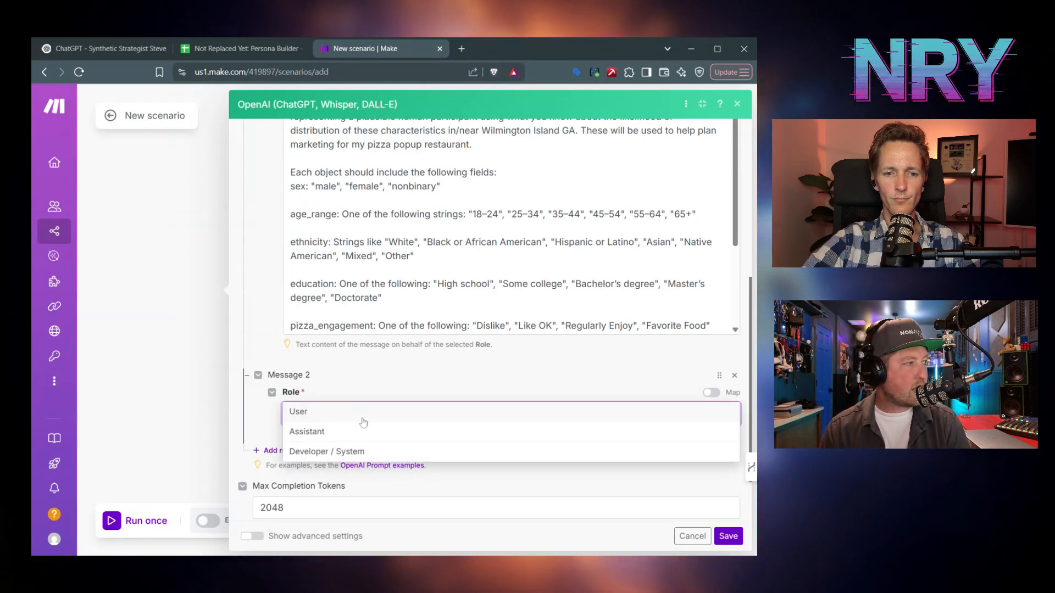
pyautogui.click(357, 413)
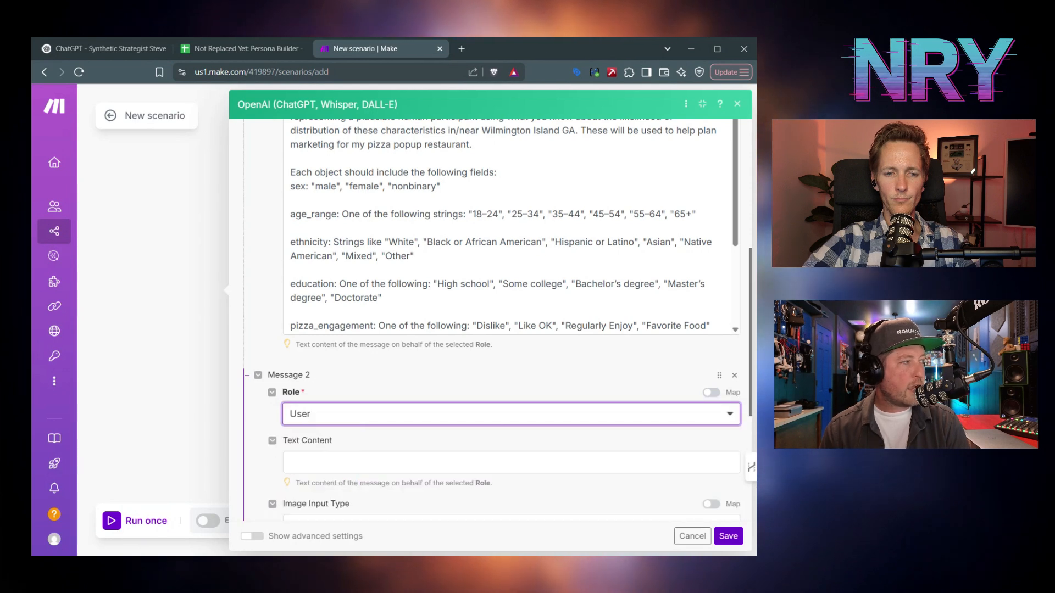
pyautogui.click(357, 463)
pyautogui.hotkey('alt', 'Tab')
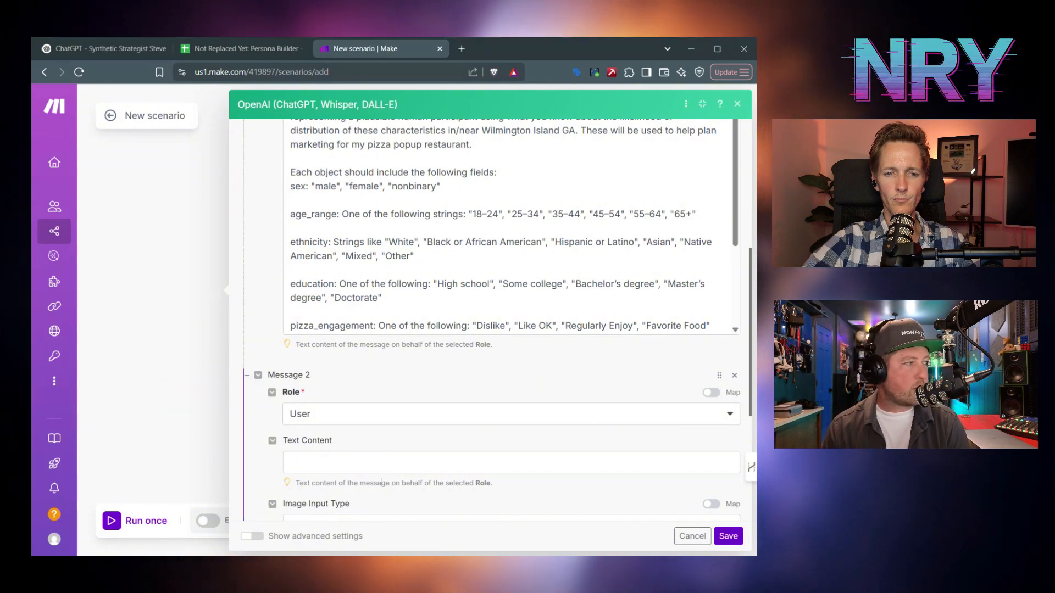
pyautogui.click(396, 462)
pyautogui.write('Create 3 User Profiles')
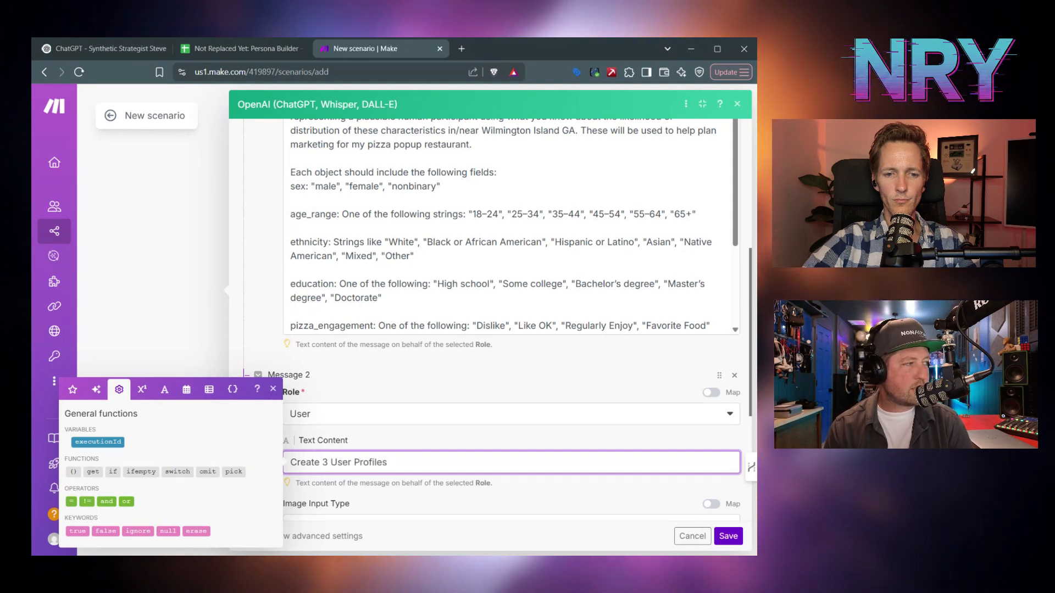
pyautogui.click(479, 390)
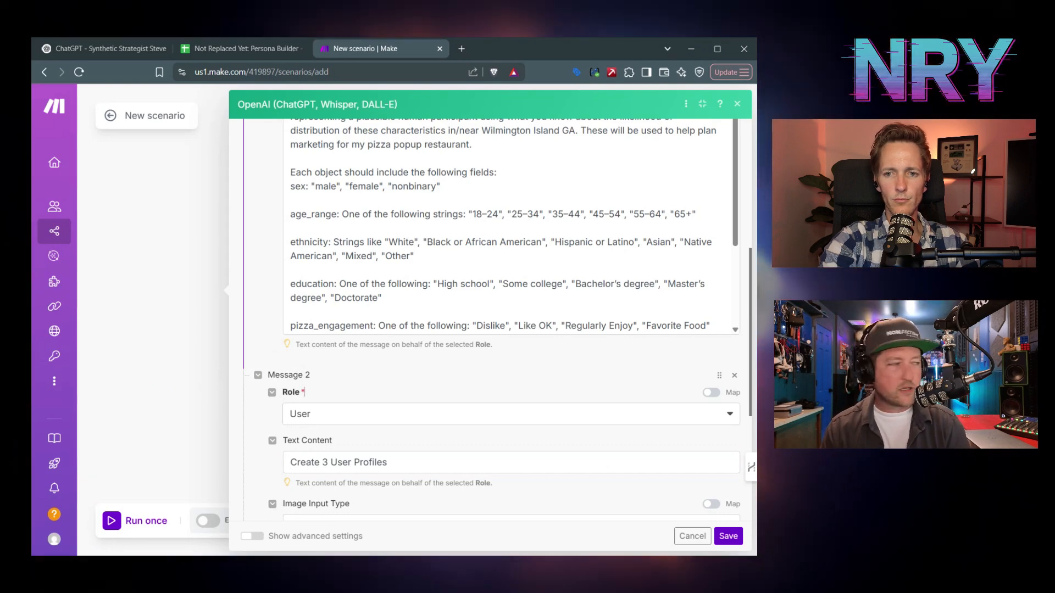
pyautogui.scroll(-3, 514, 387)
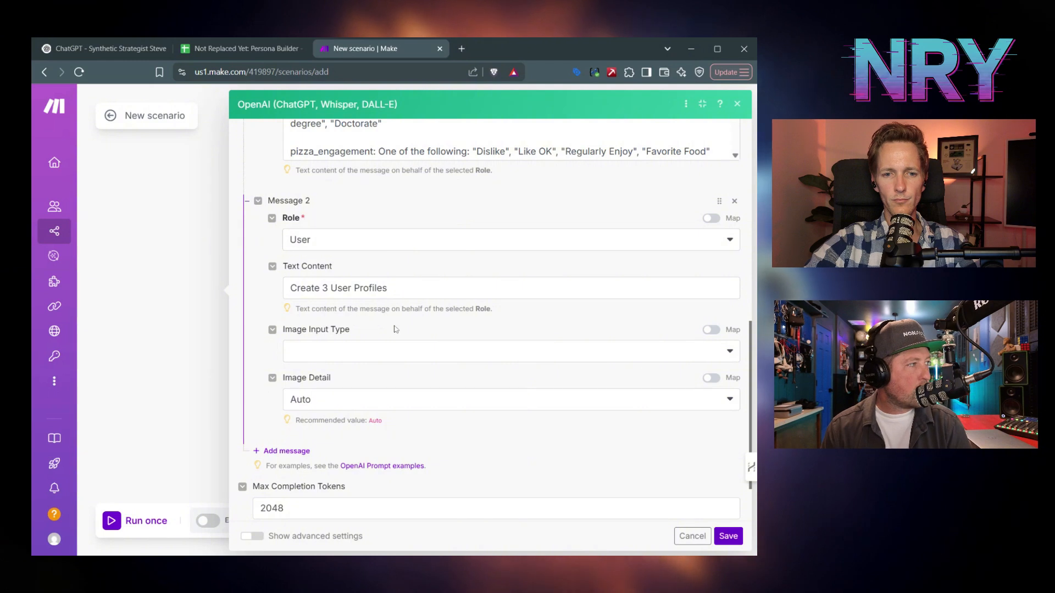
pyautogui.scroll(-2, 414, 356)
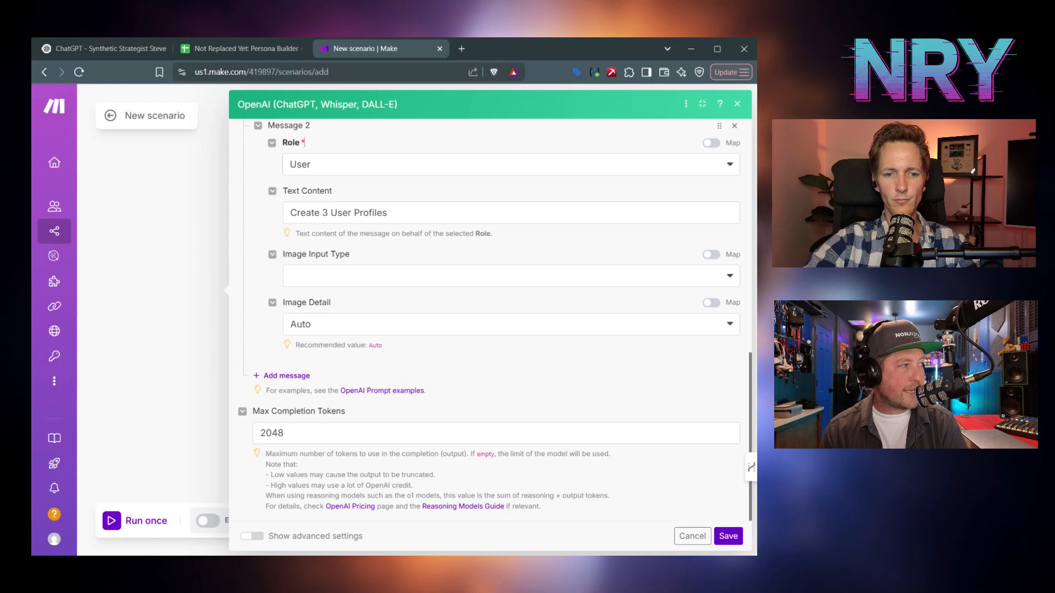
# - Turn on advanced settings and review Response Format, Temperature and Top P
pyautogui.click(286, 434)
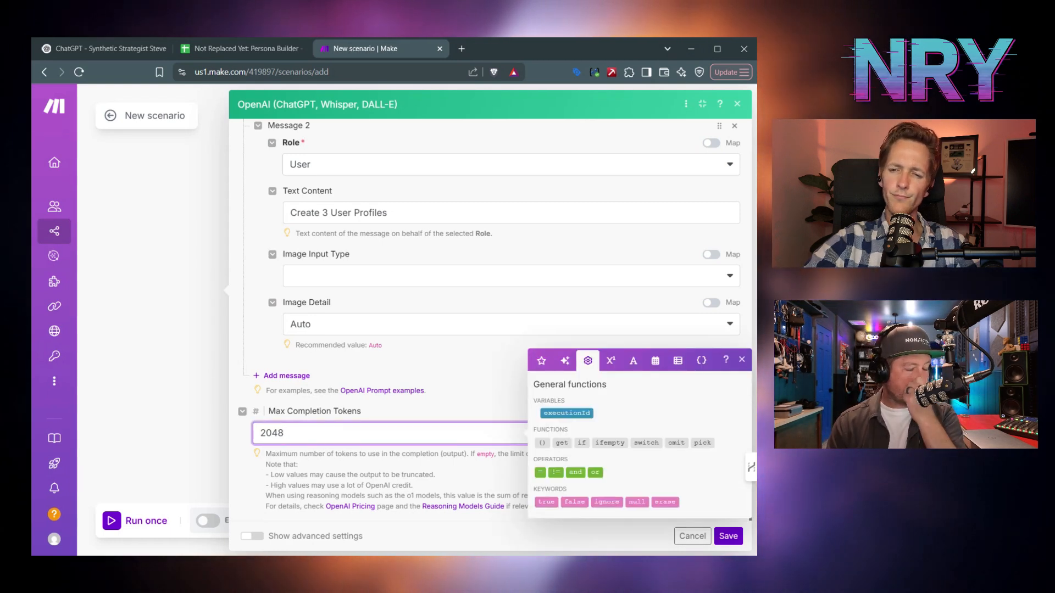
pyautogui.click(440, 413)
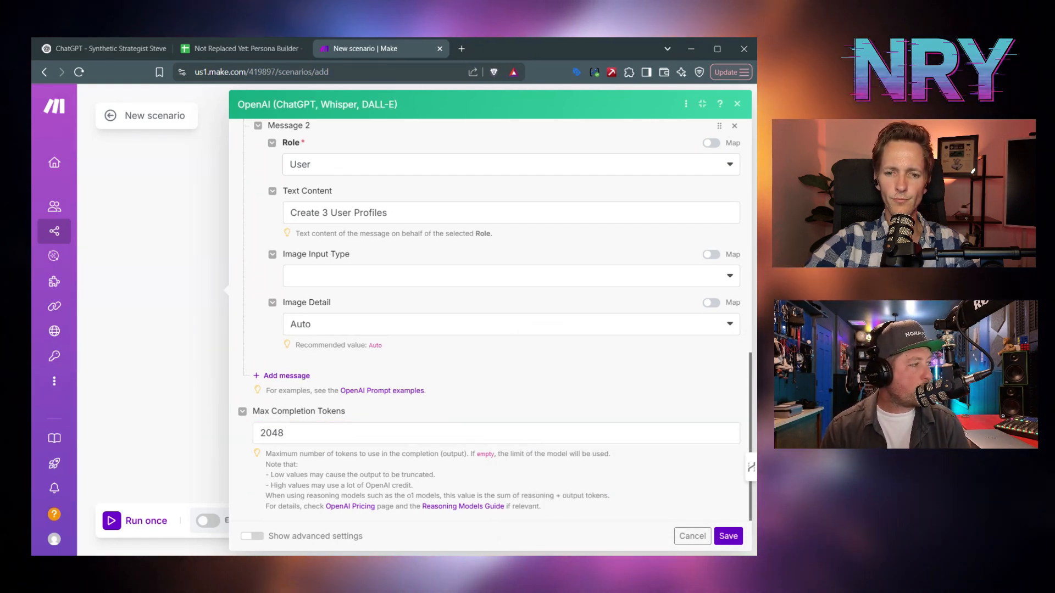
pyautogui.click(253, 537)
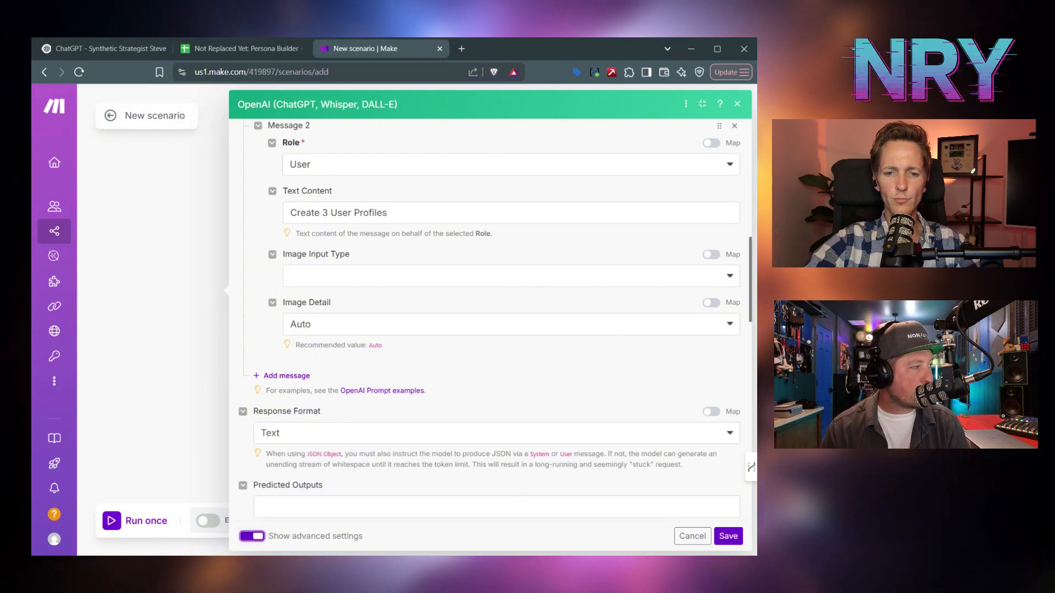
pyautogui.scroll(-2, 489, 329)
pyautogui.scroll(-3, 494, 319)
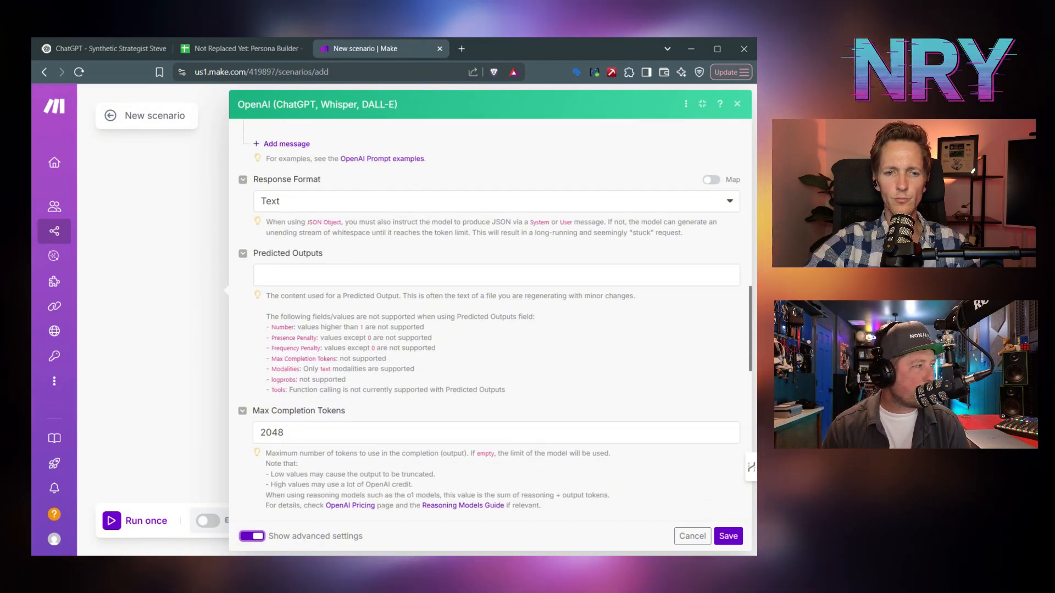
pyautogui.scroll(-5, 488, 330)
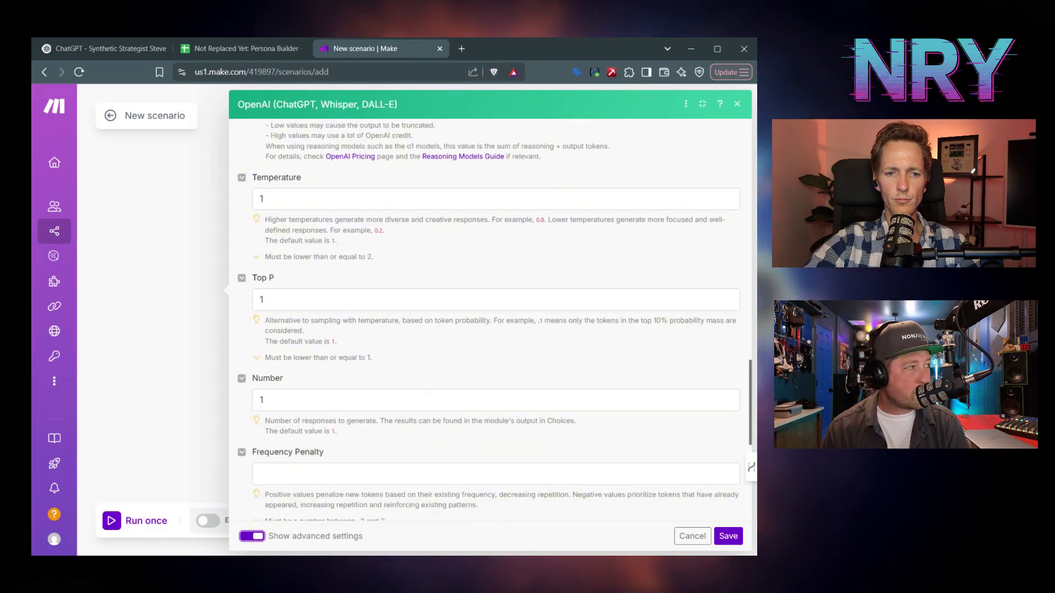
pyautogui.scroll(-1, 359, 380)
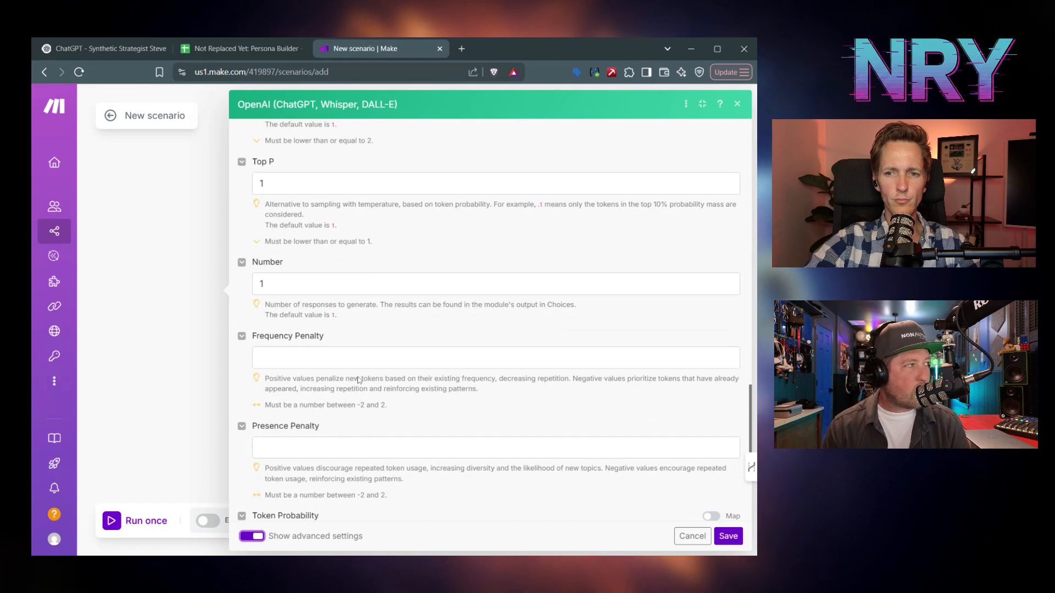
pyautogui.scroll(-1, 358, 380)
pyautogui.scroll(-3, 489, 318)
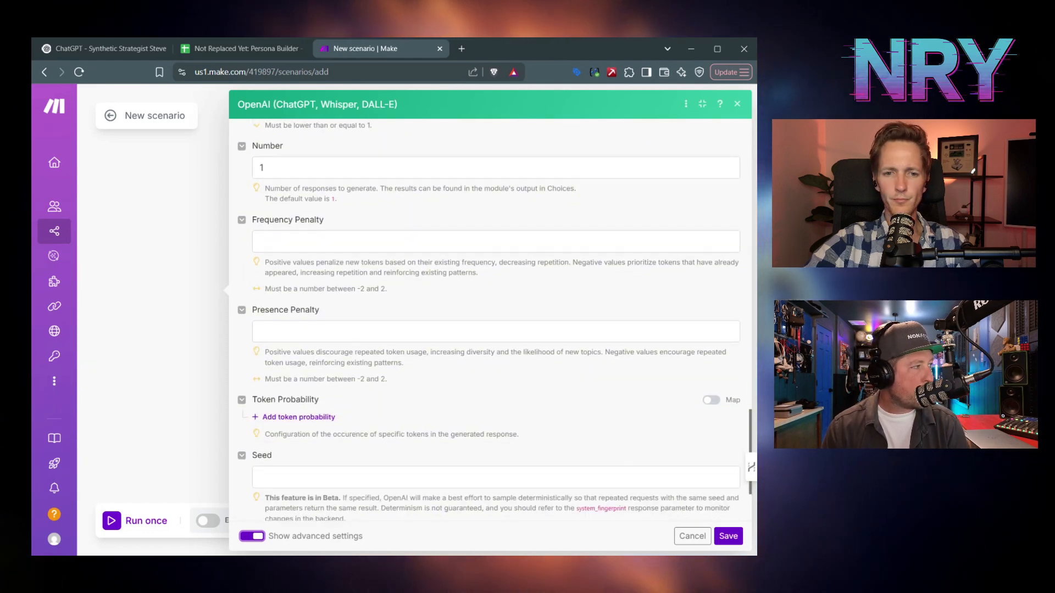
pyautogui.scroll(15, 358, 380)
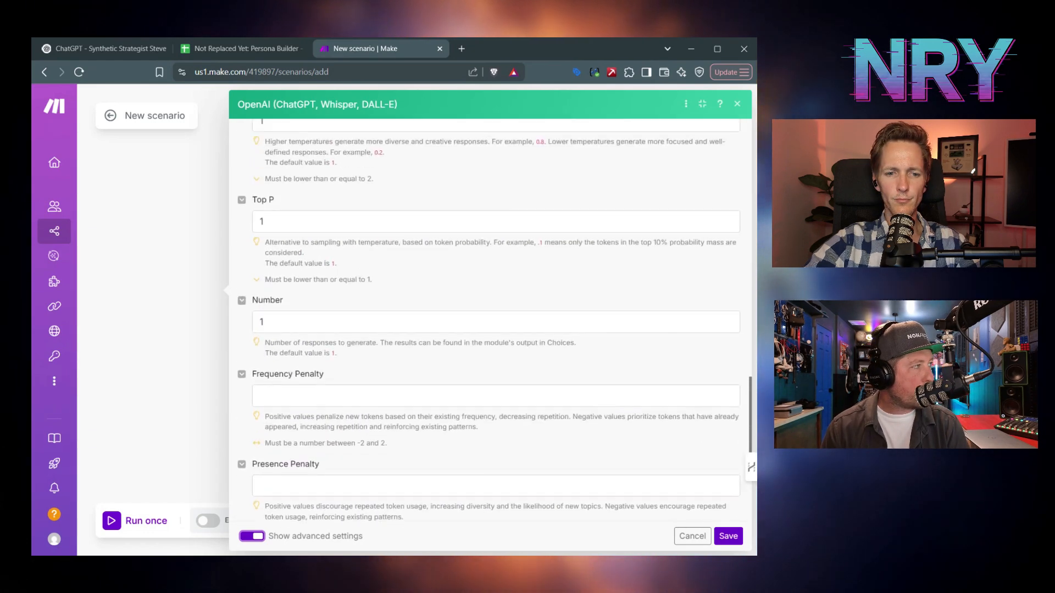
pyautogui.scroll(2, 357, 380)
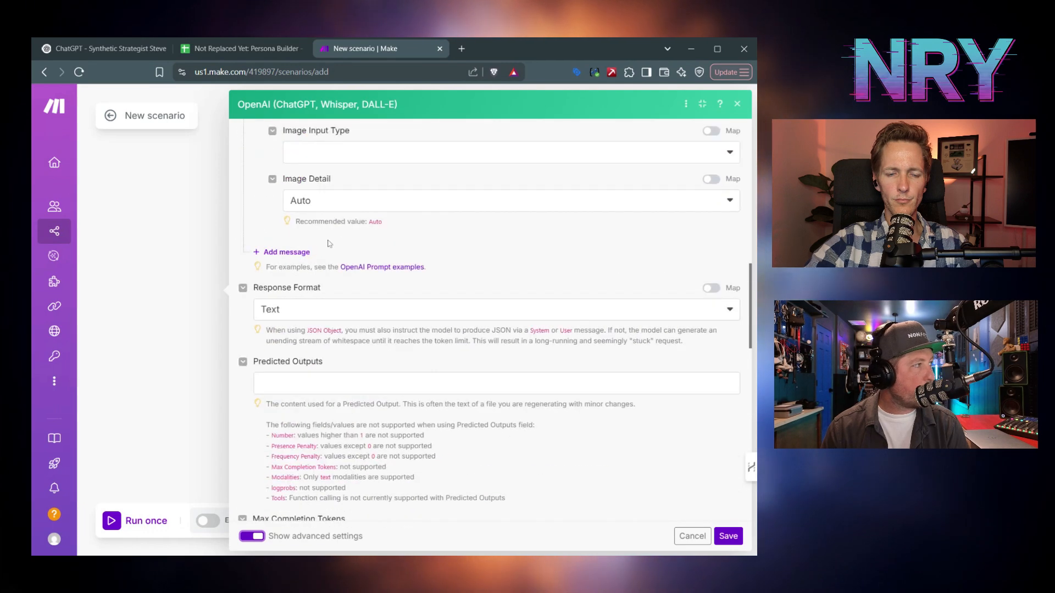
# - Set Response Format to JSON Object, enable Parse JSON Response, and save the module
pyautogui.click(290, 309)
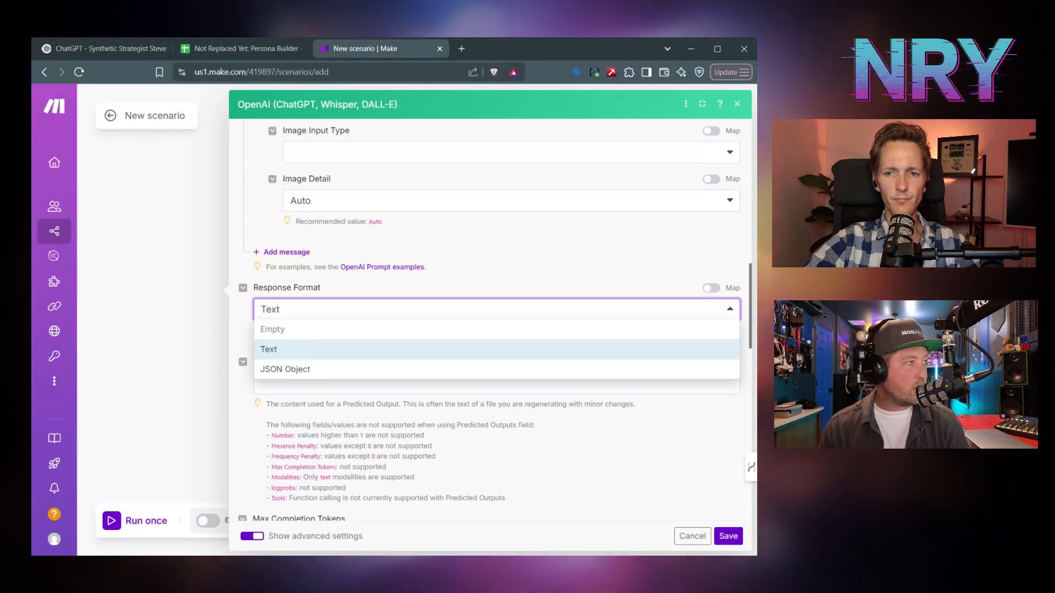
pyautogui.click(294, 369)
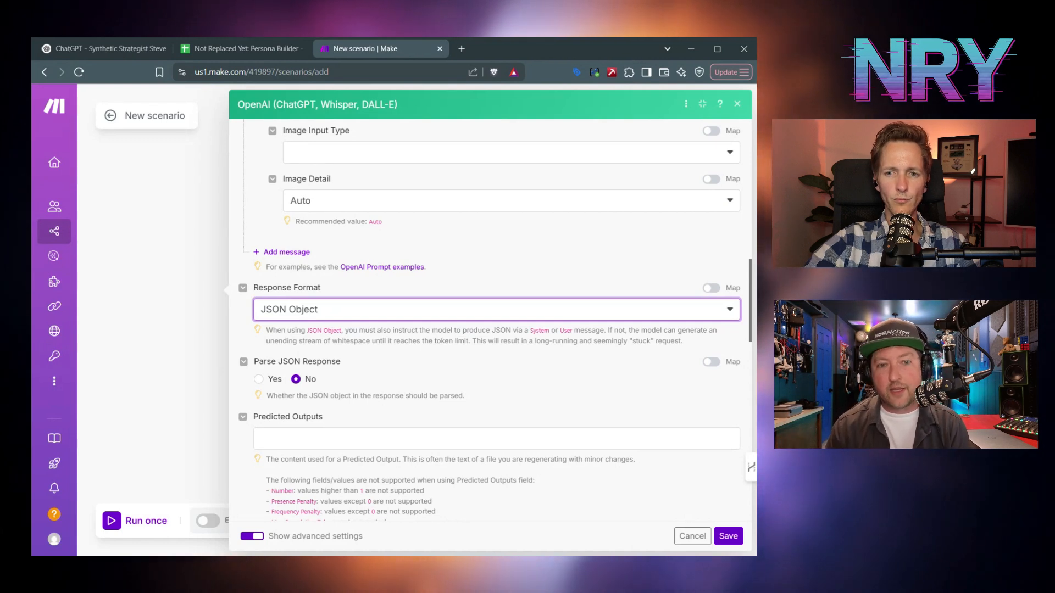
pyautogui.click(255, 379)
pyautogui.click(257, 379)
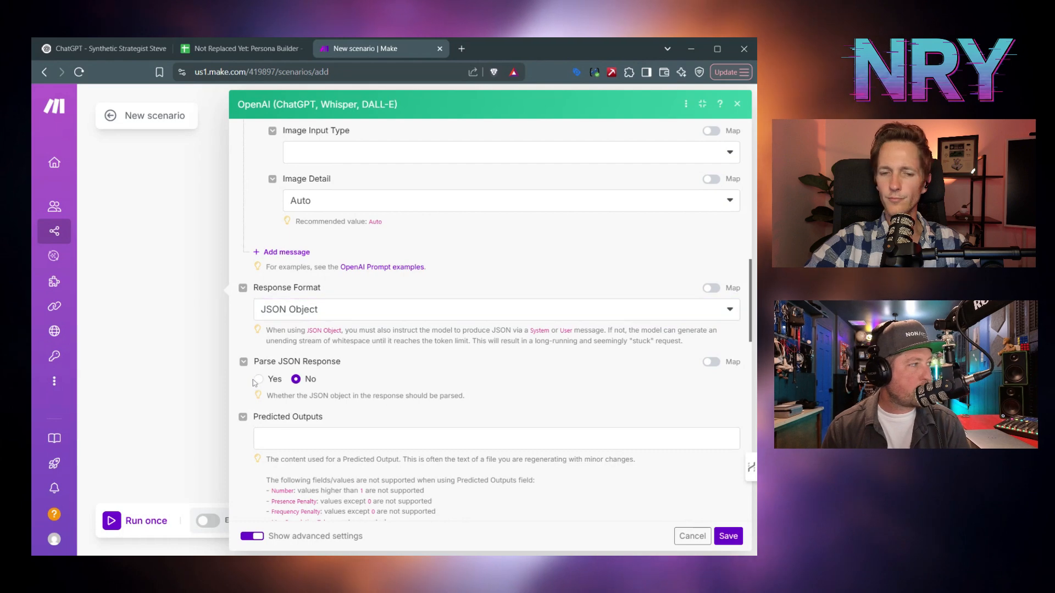
pyautogui.click(727, 536)
# - Enter 2048 as the OpenAI module's Max Completion Tokens and save it
pyautogui.click(459, 244)
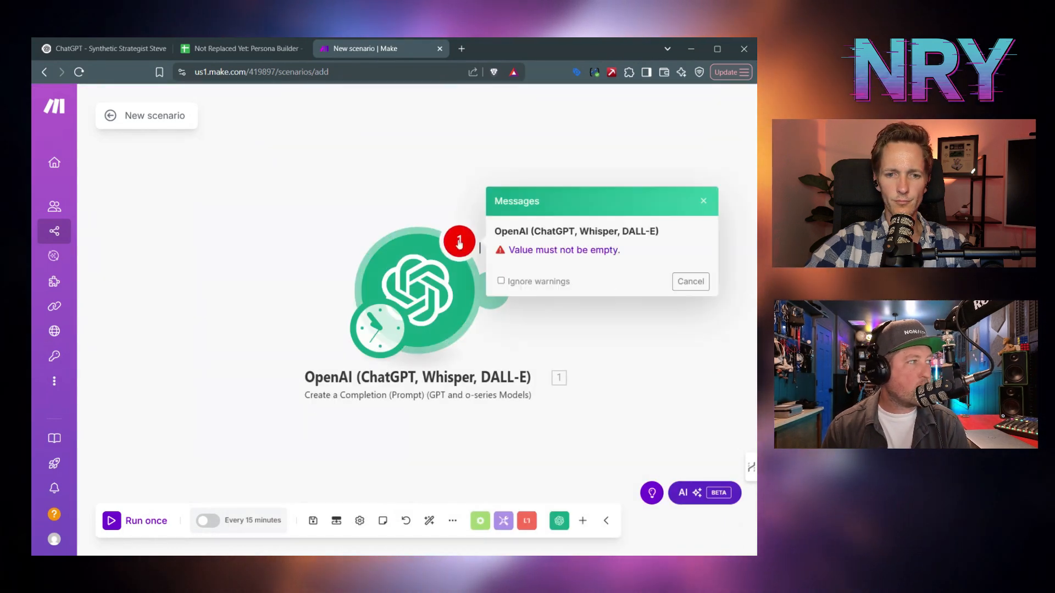
pyautogui.click(691, 282)
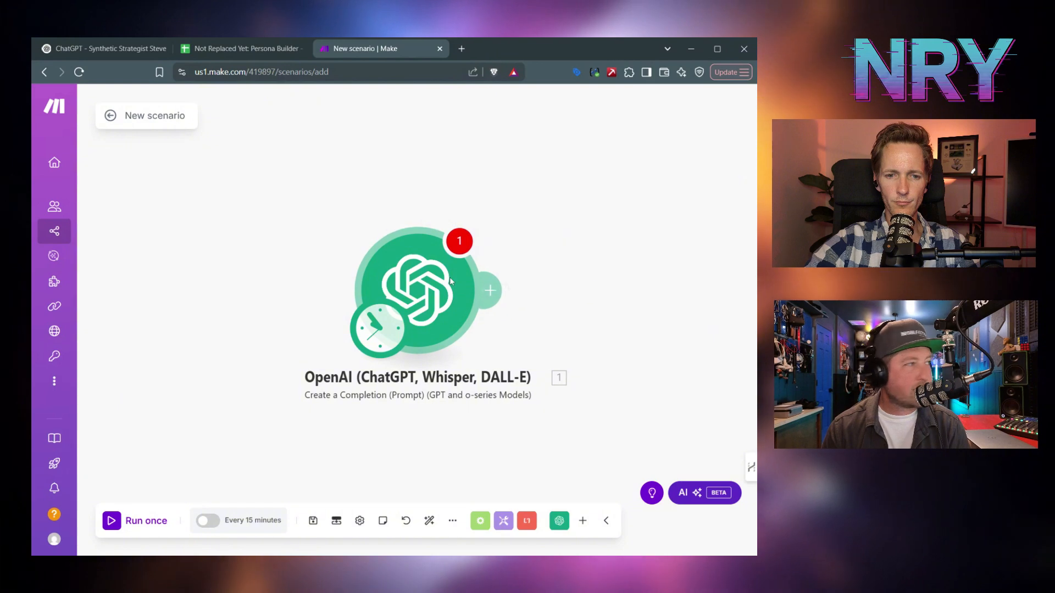
pyautogui.click(450, 281)
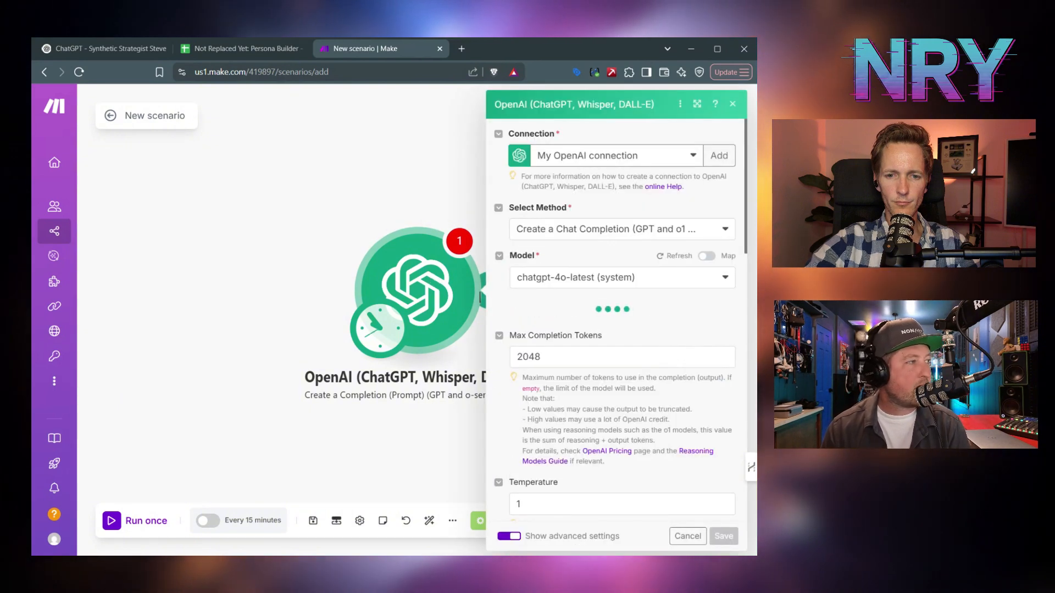
pyautogui.click(604, 357)
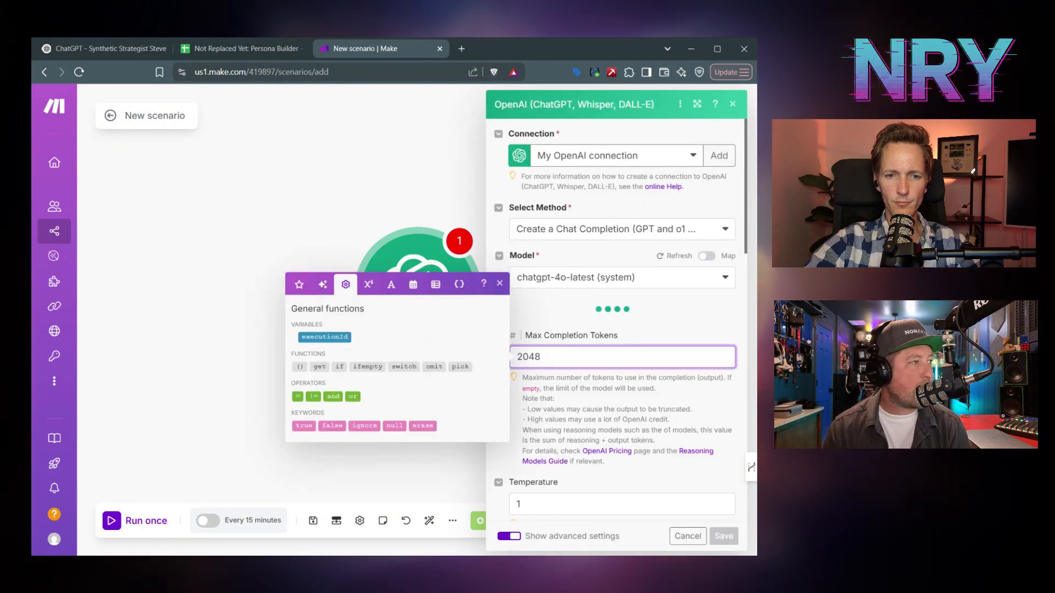
pyautogui.scroll(-15, 529, 423)
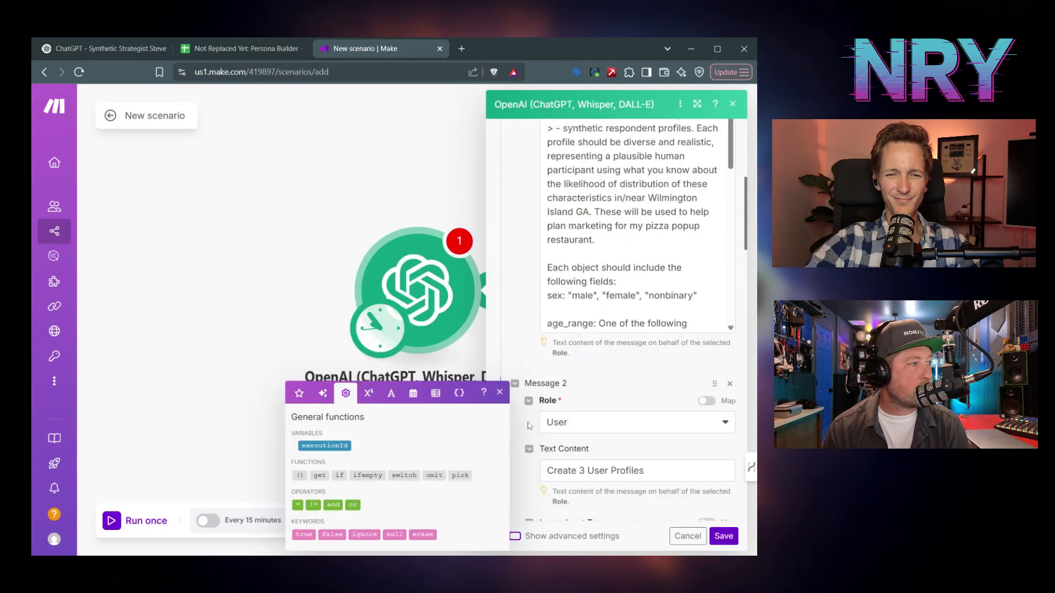
pyautogui.write('2048')
pyautogui.press('Tab')
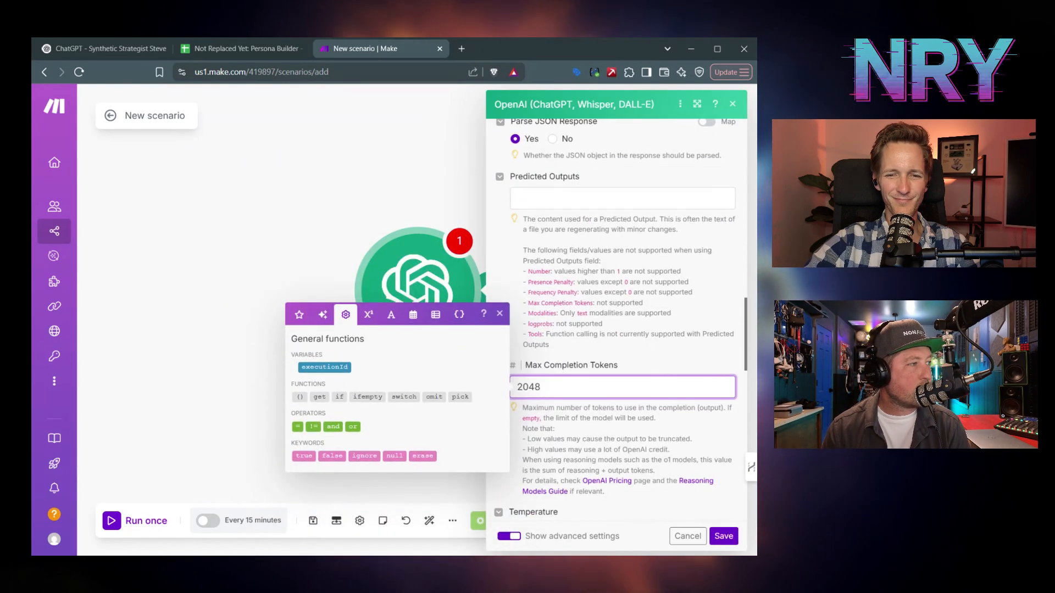
pyautogui.click(723, 537)
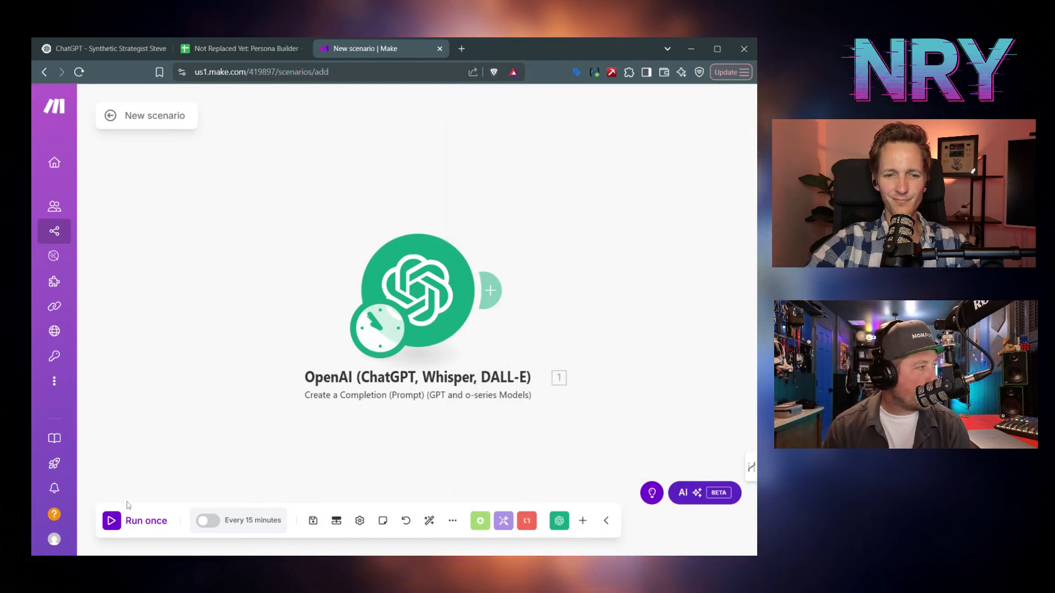
# - Run the scenario once and review the system and user messages sent to OpenAI
pyautogui.click(112, 521)
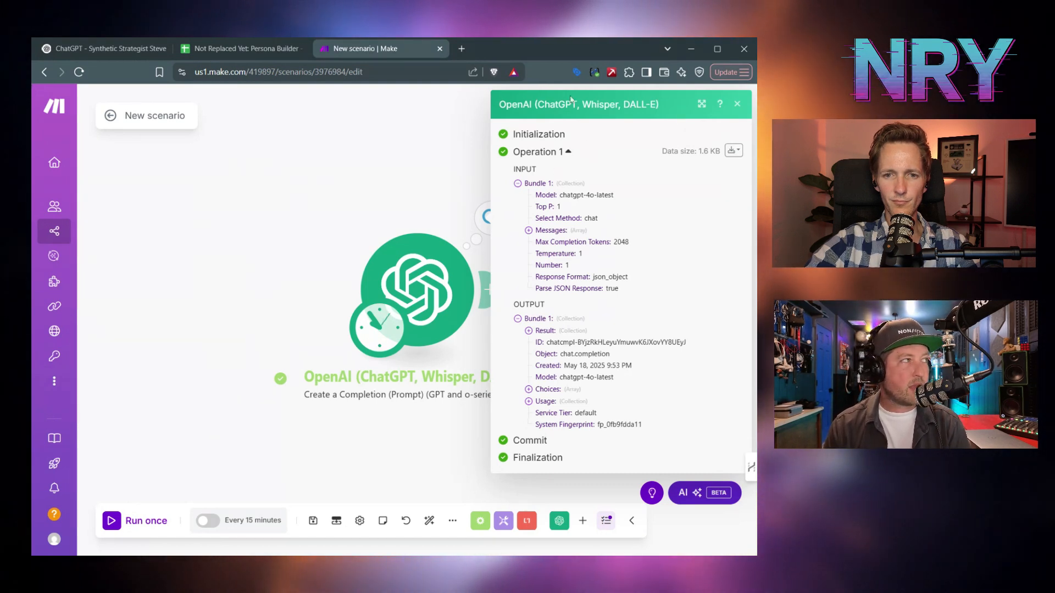
pyautogui.click(460, 183)
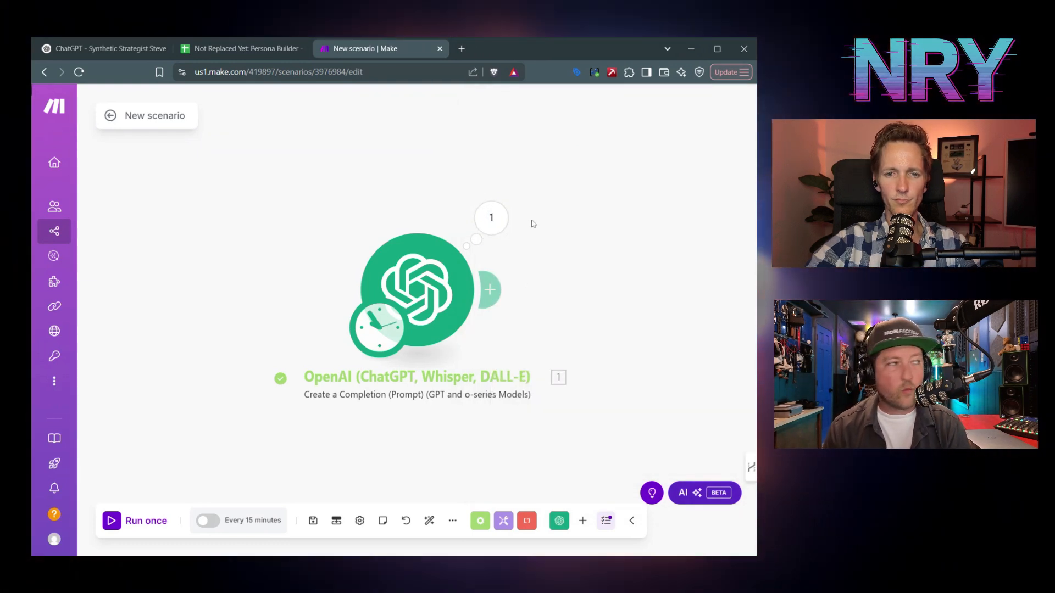
pyautogui.click(496, 225)
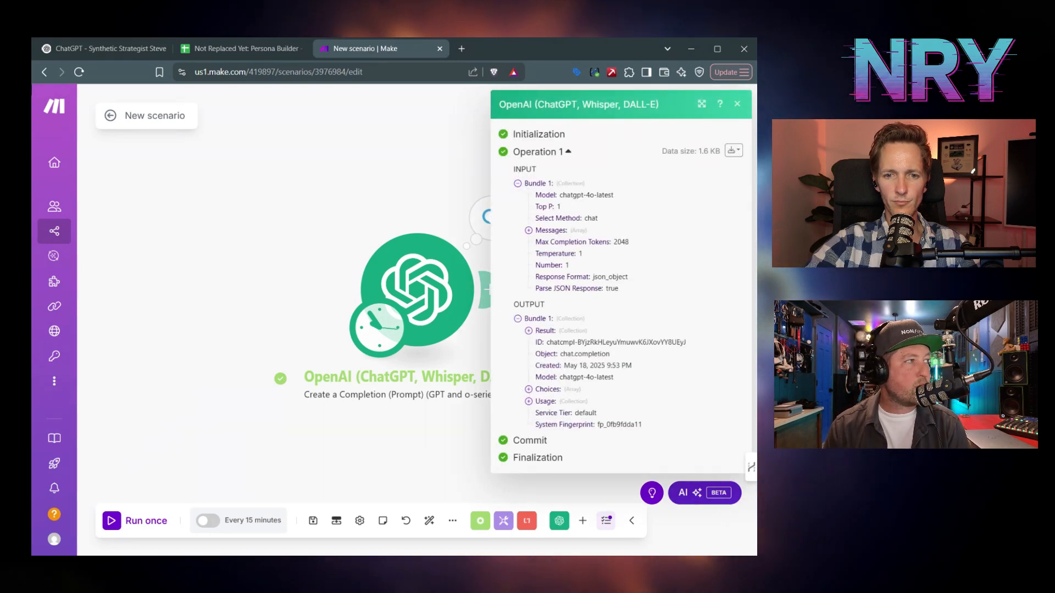
pyautogui.click(528, 230)
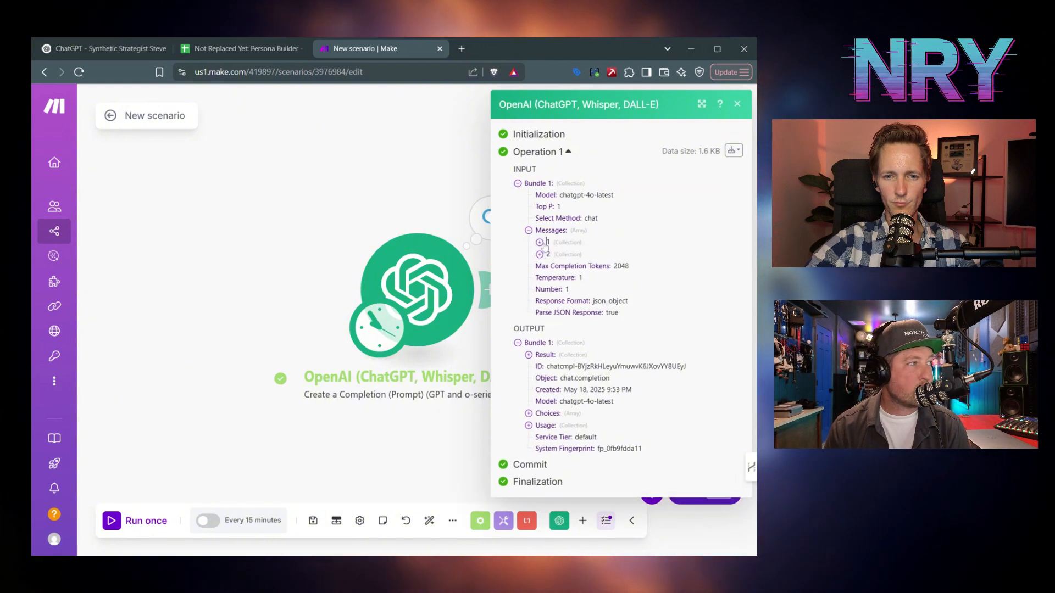
pyautogui.click(540, 242)
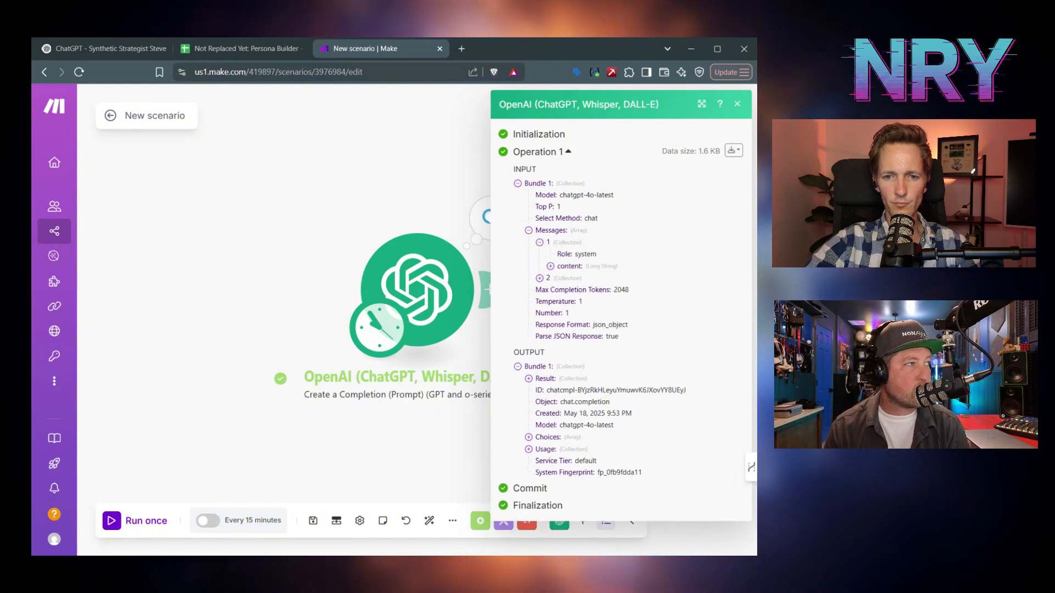
pyautogui.click(556, 267)
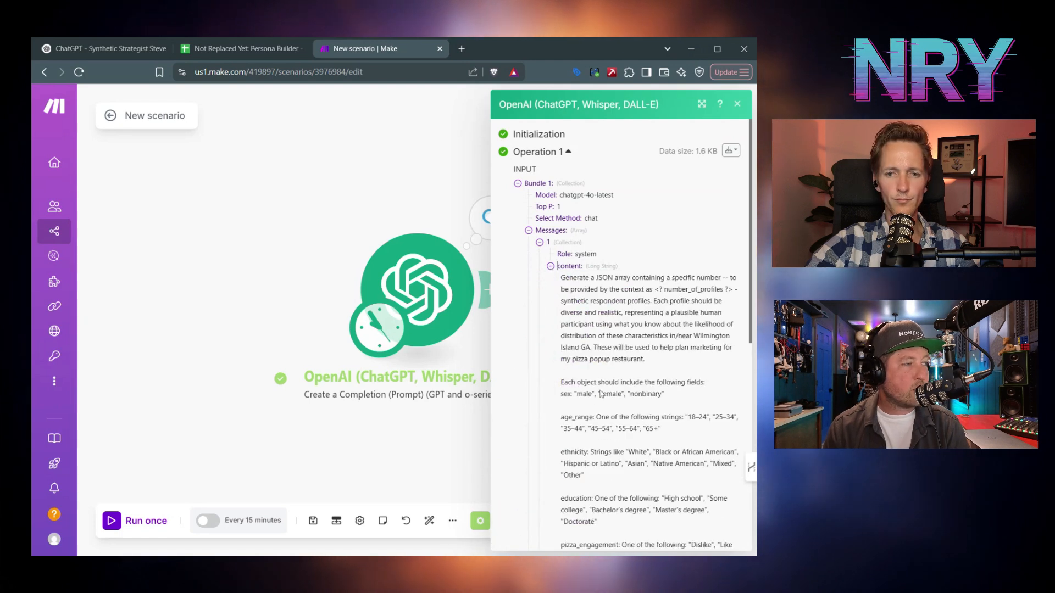
pyautogui.click(550, 266)
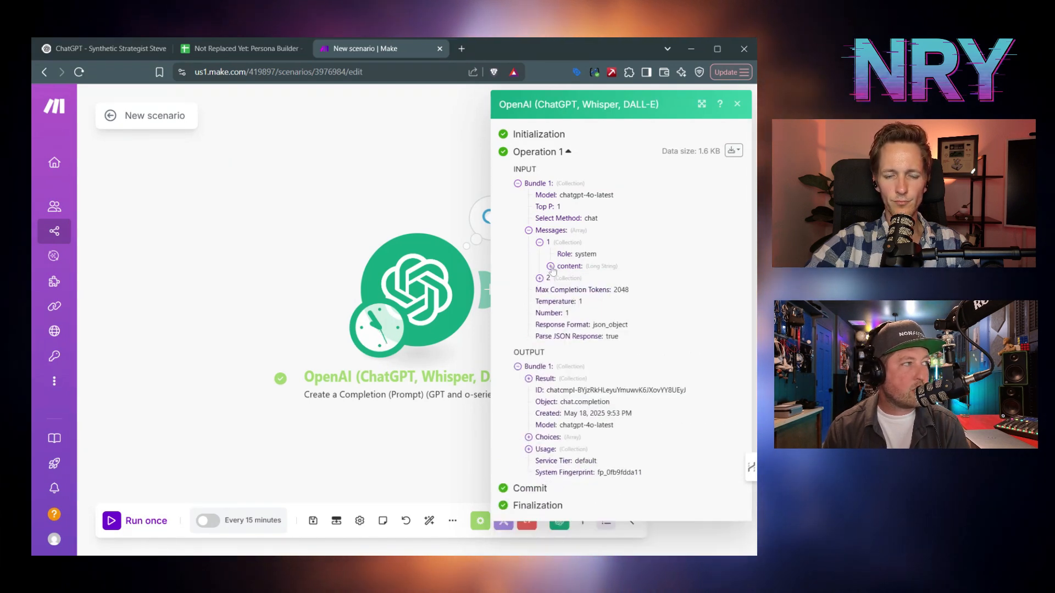
pyautogui.click(540, 278)
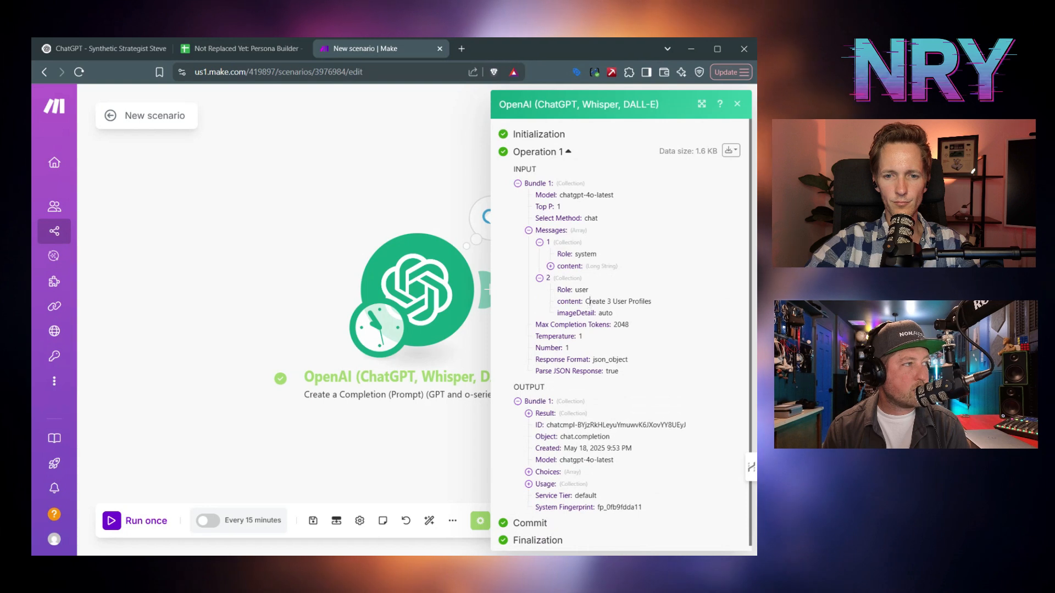
pyautogui.moveTo(585, 301); pyautogui.dragTo(651, 301)
pyautogui.click(651, 301)
pyautogui.click(529, 231)
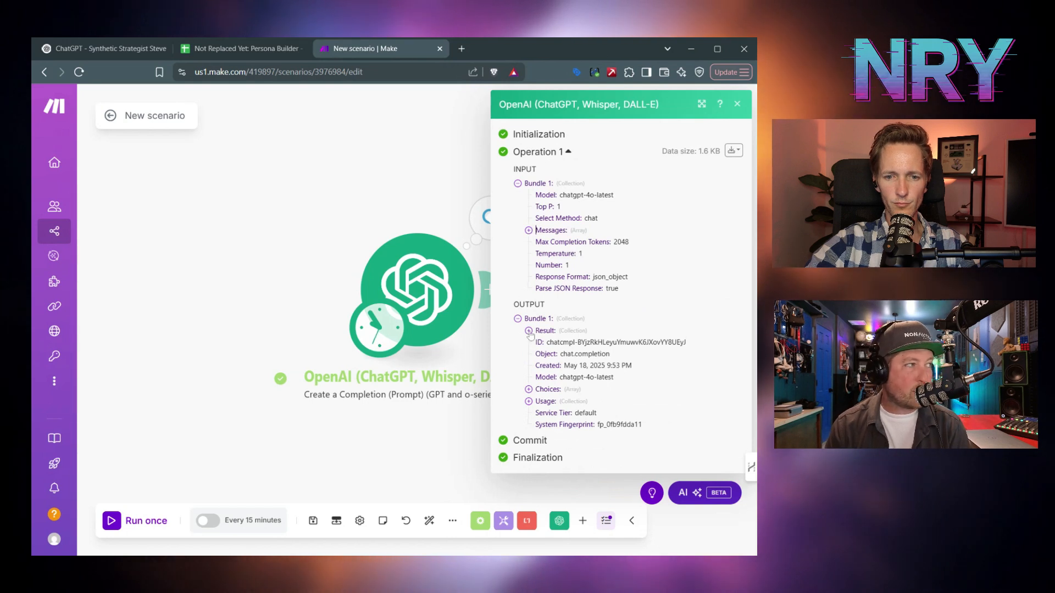
# - Expand the result's profiles array to inspect all three generated personas
pyautogui.click(529, 331)
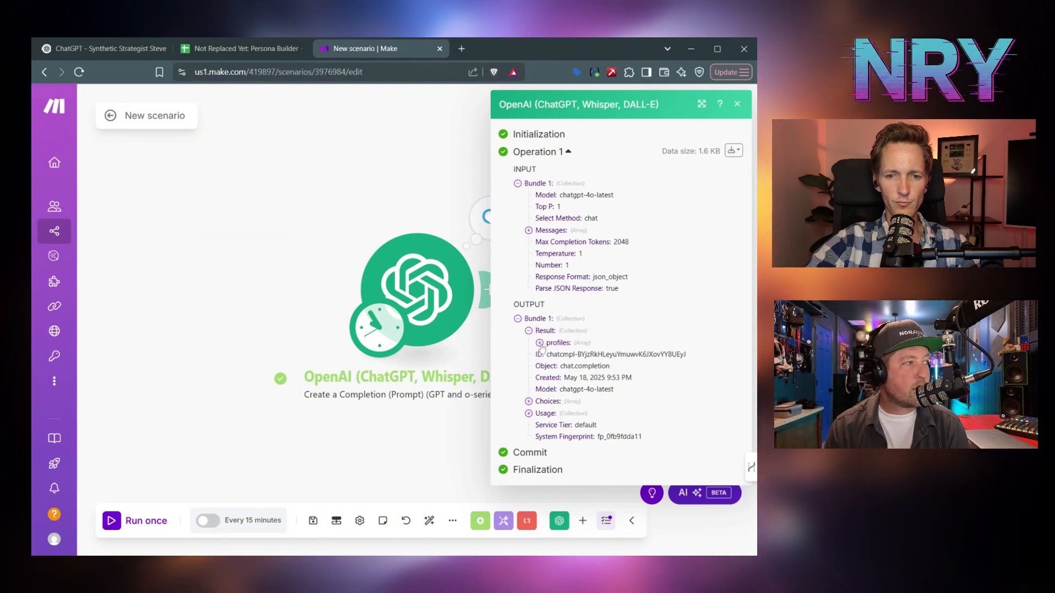
pyautogui.click(540, 343)
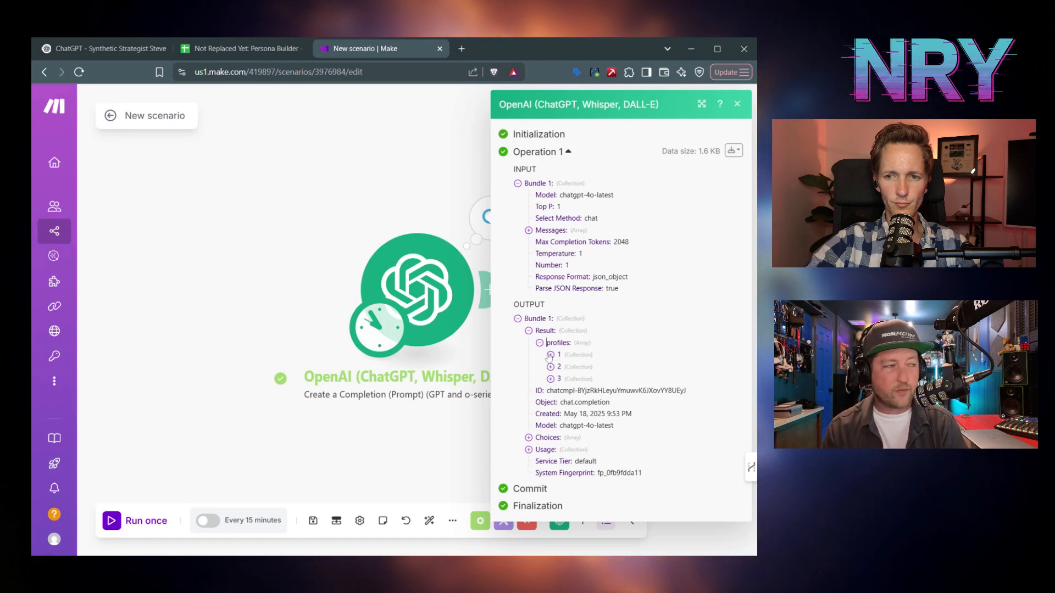
pyautogui.click(550, 355)
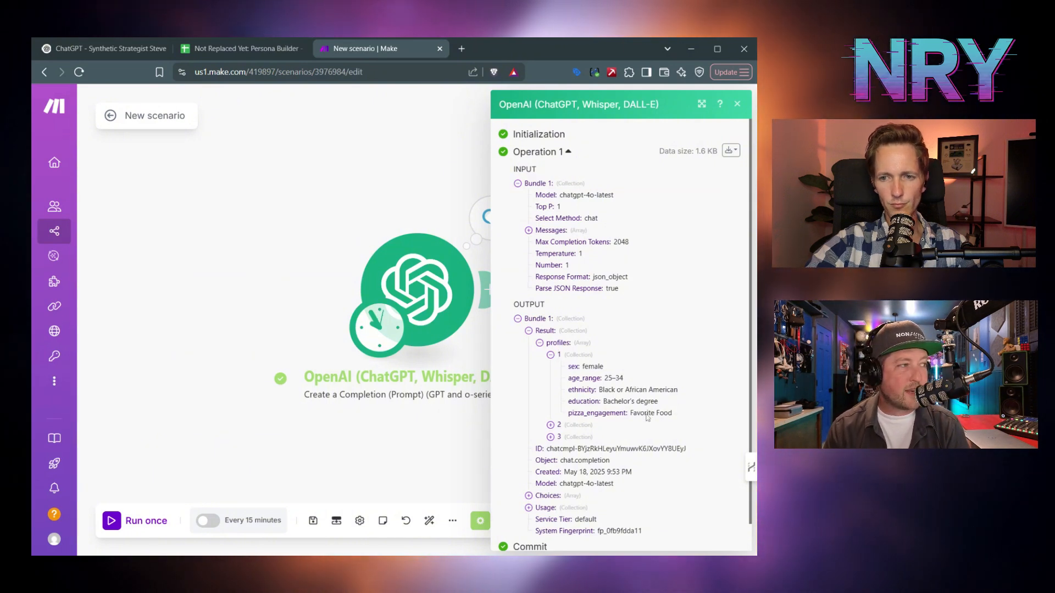
pyautogui.click(550, 425)
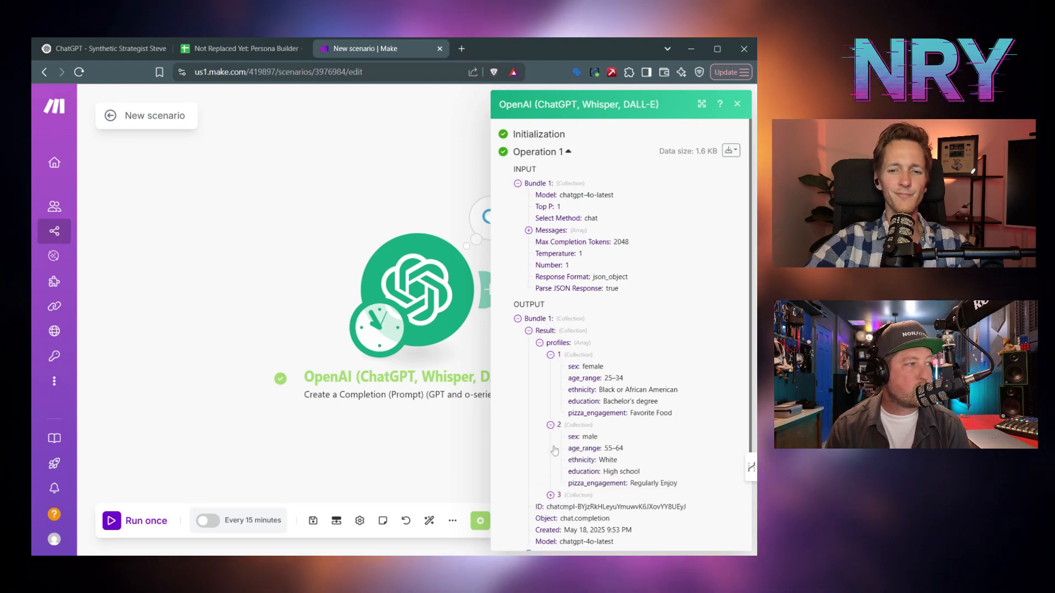
pyautogui.scroll(-2, 553, 428)
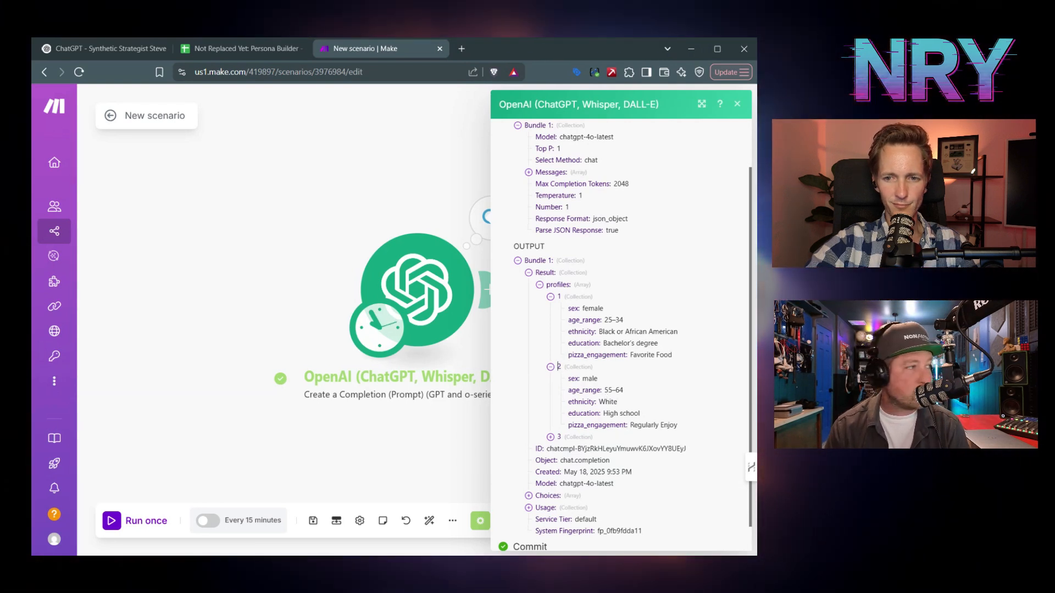
pyautogui.click(557, 439)
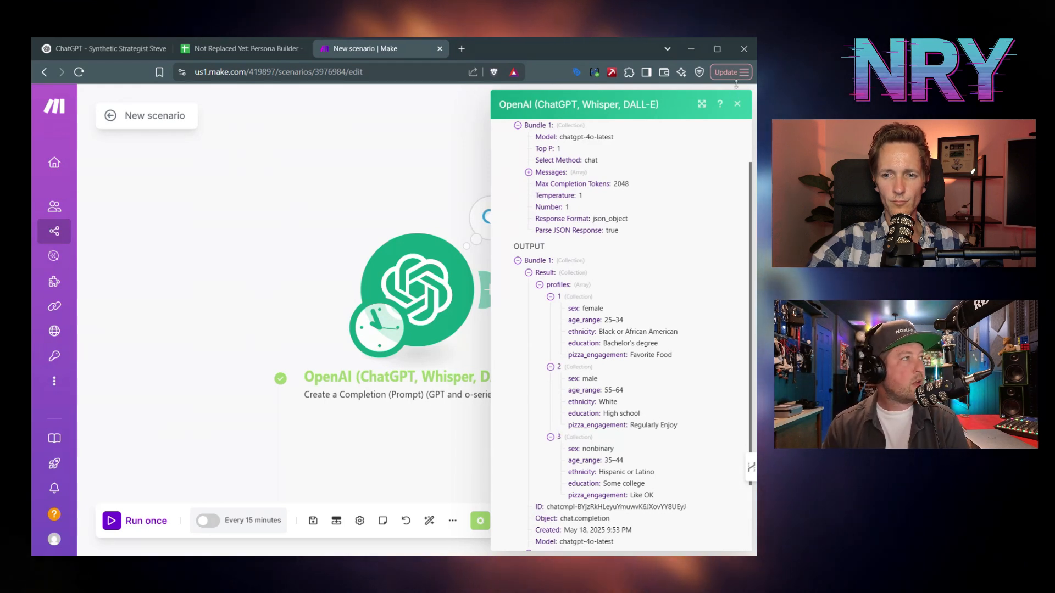
pyautogui.click(737, 104)
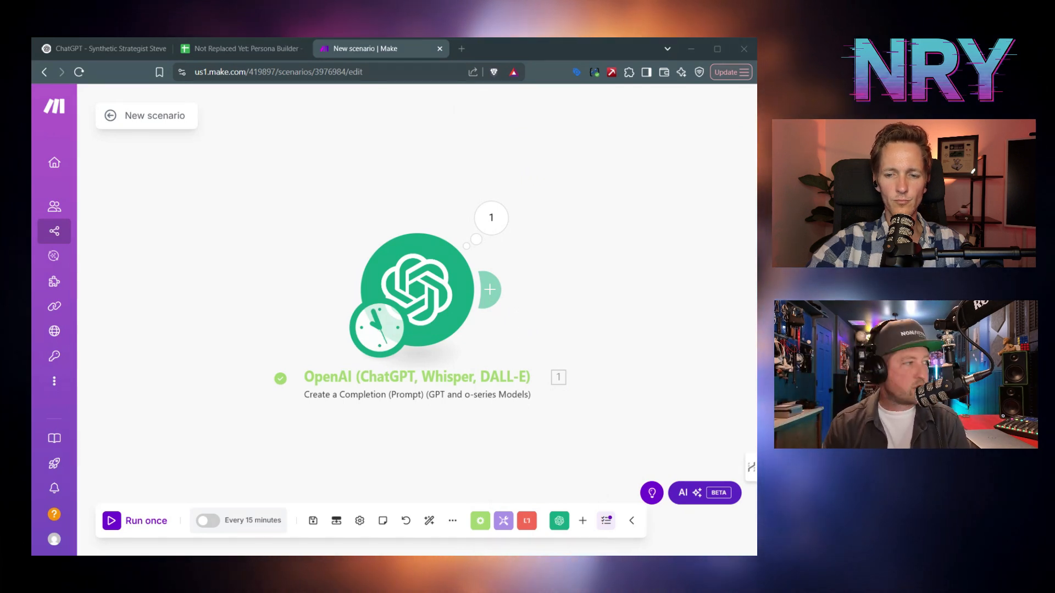
# - Add an Iterator after OpenAI with Array mapped to result: profiles[], and save the scenario
pyautogui.click(481, 520)
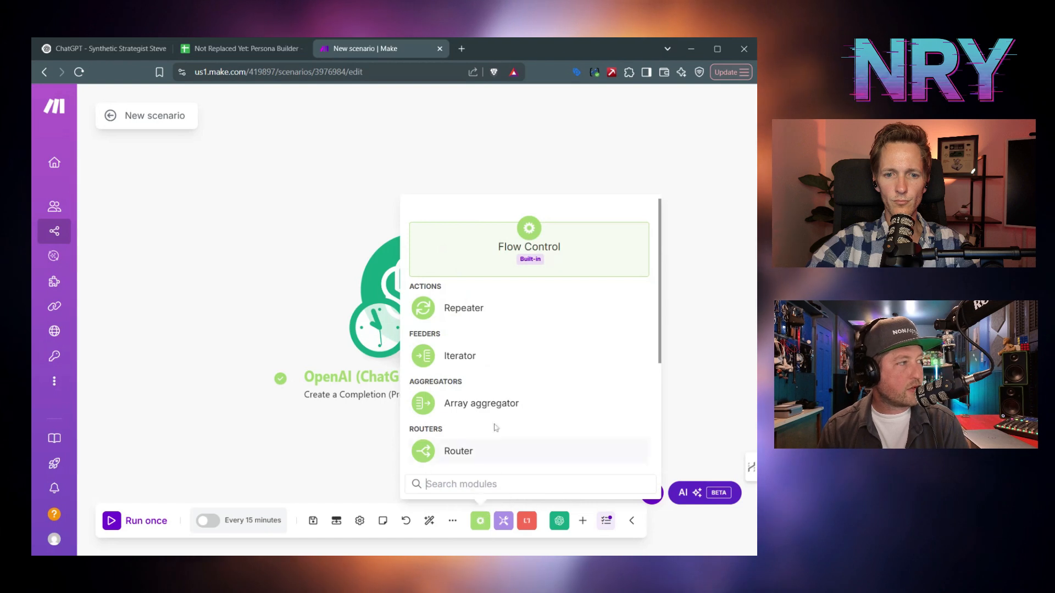
pyautogui.click(451, 356)
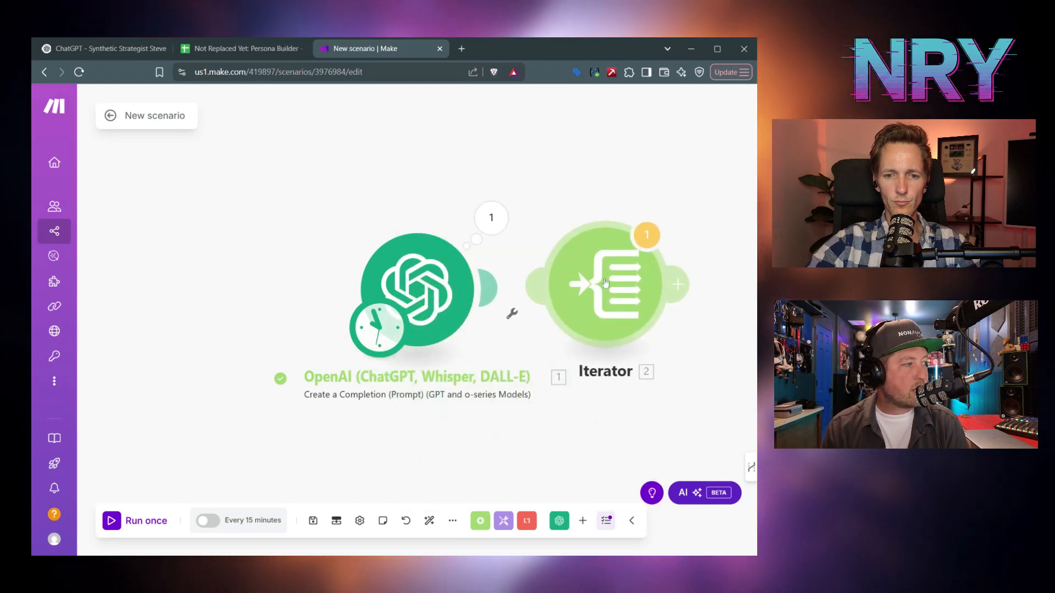
pyautogui.click(607, 286)
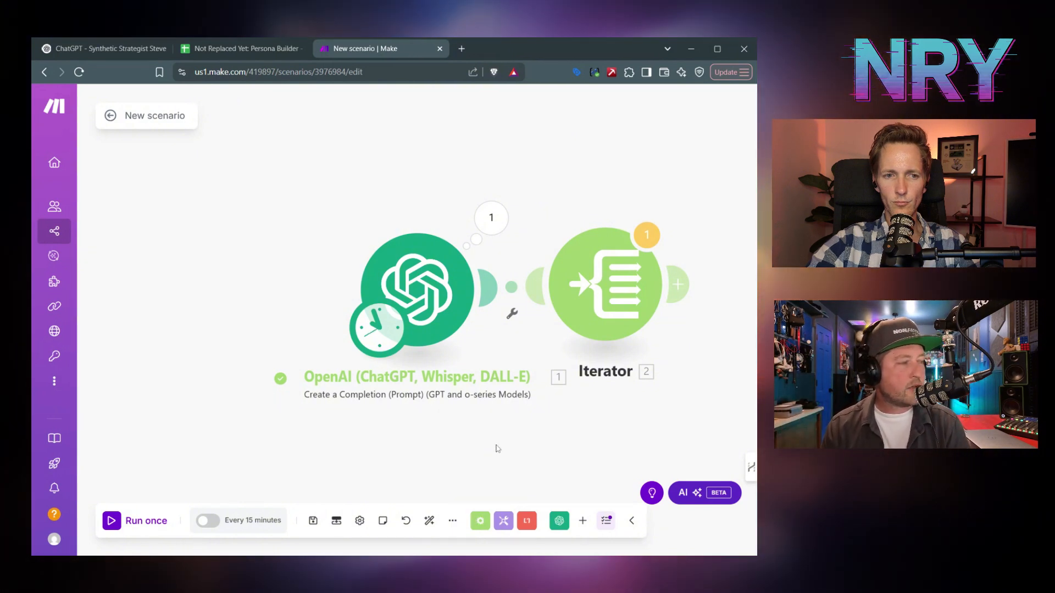
pyautogui.click(601, 279)
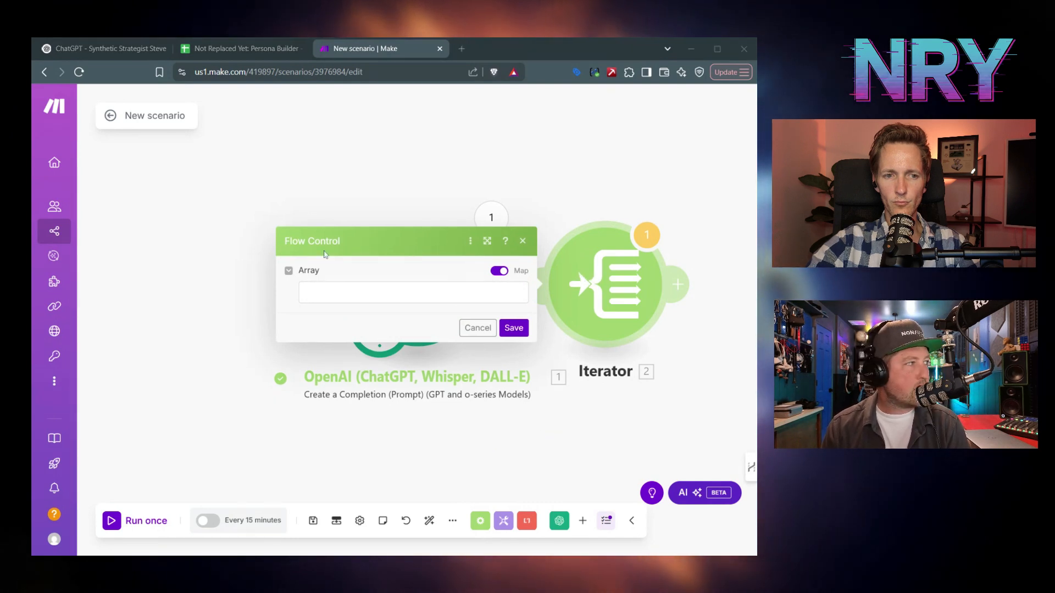
pyautogui.click(337, 292)
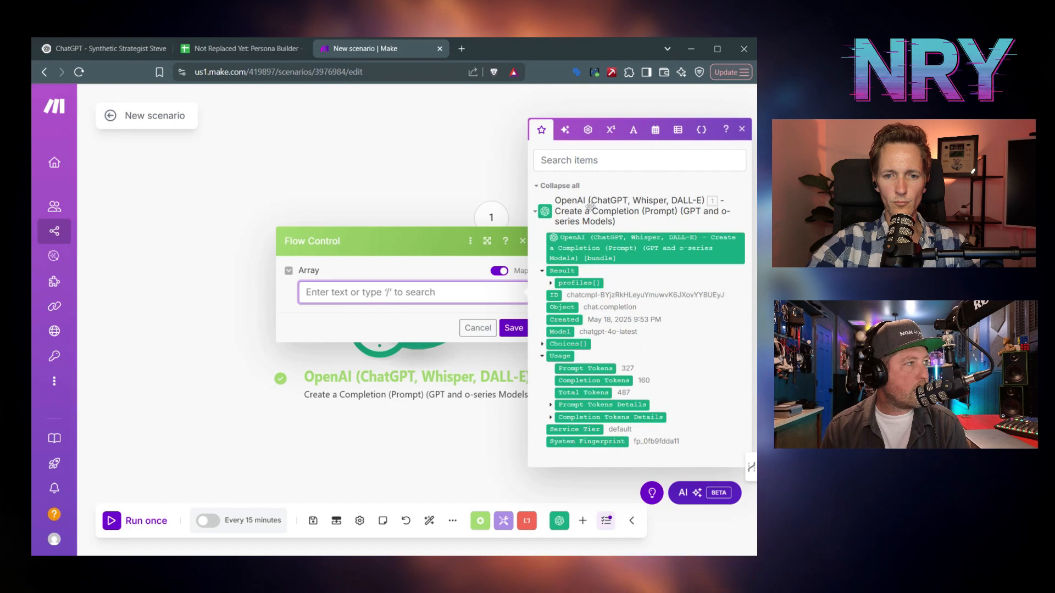
pyautogui.click(572, 283)
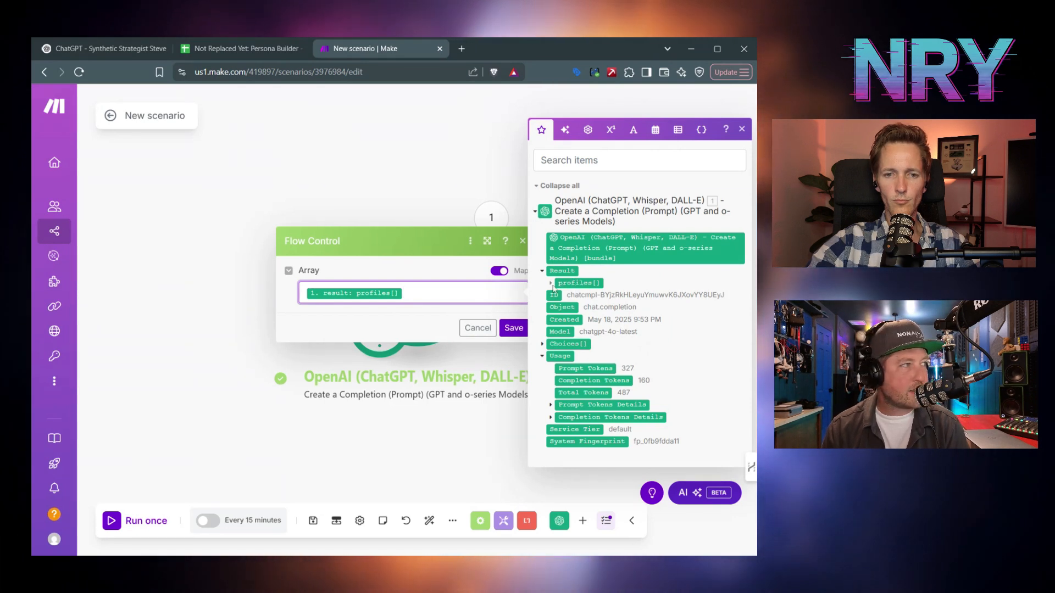
pyautogui.click(551, 283)
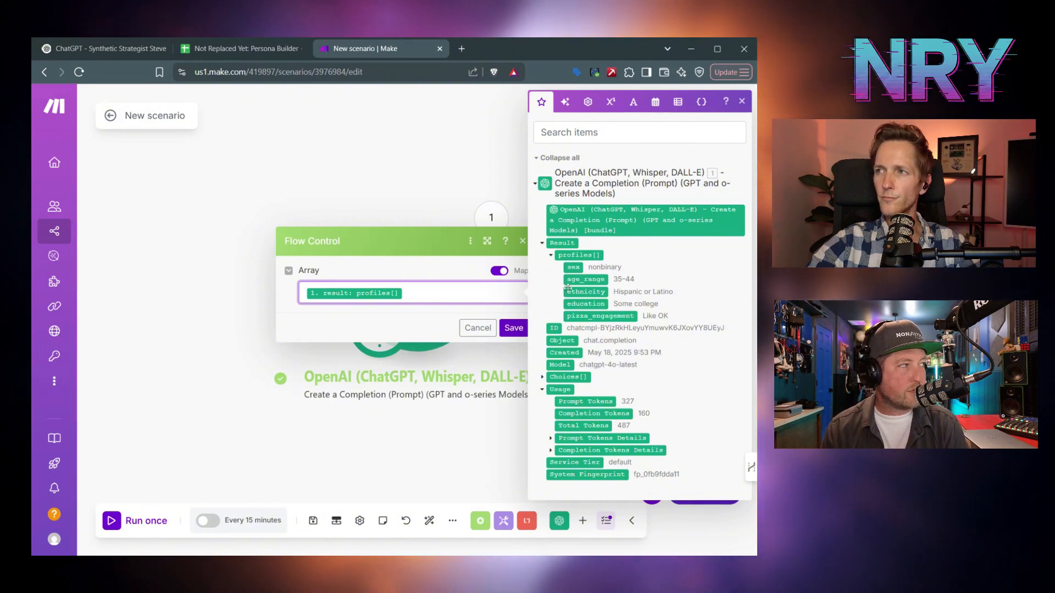
pyautogui.click(514, 328)
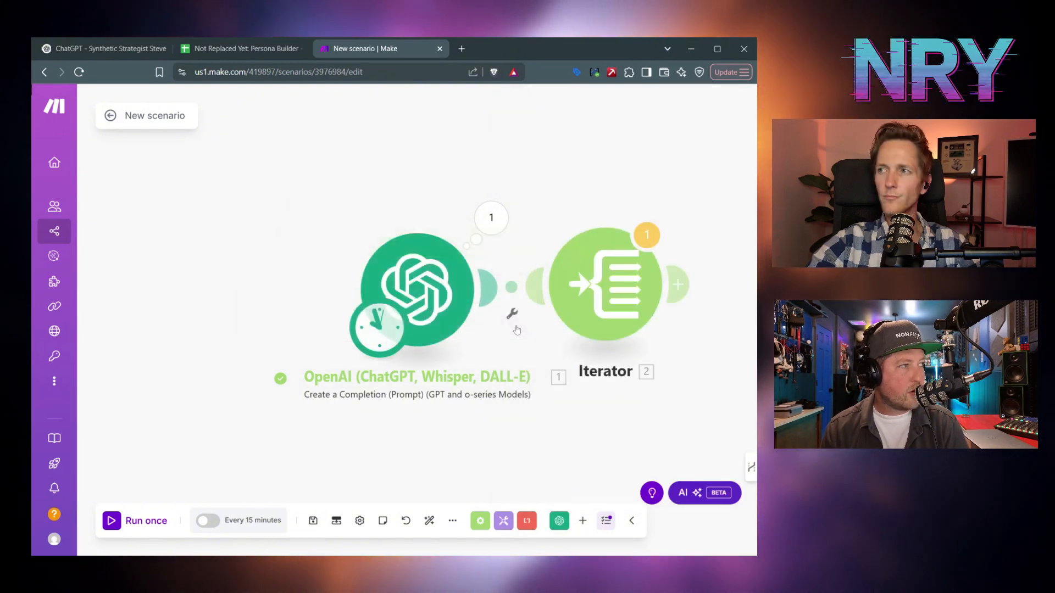
pyautogui.click(314, 521)
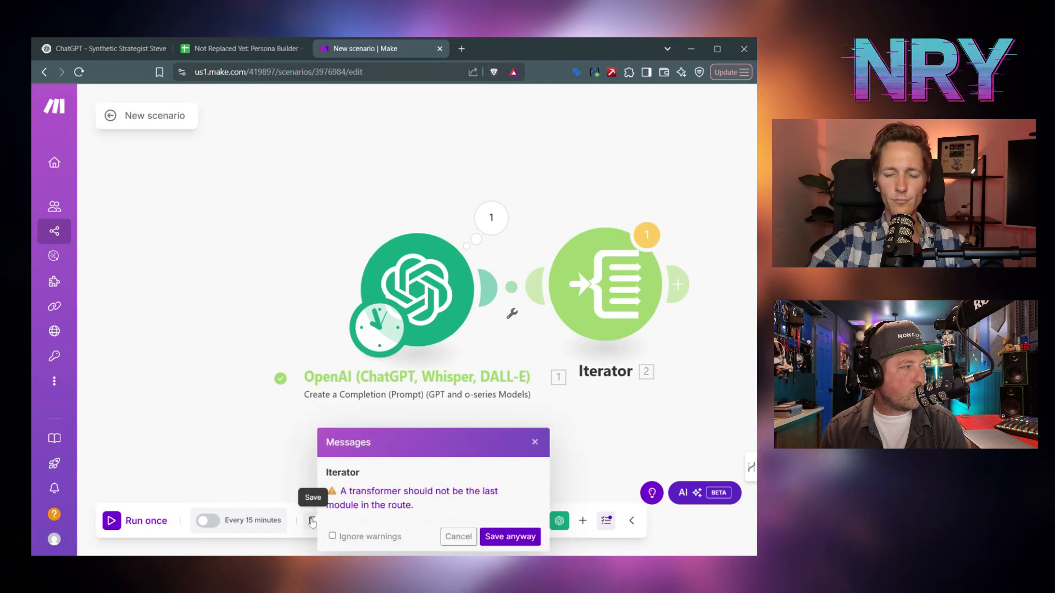
# - Rename the scenario 'NRY: Persona Generator', save it despite the warning, and run it once
pyautogui.click(455, 537)
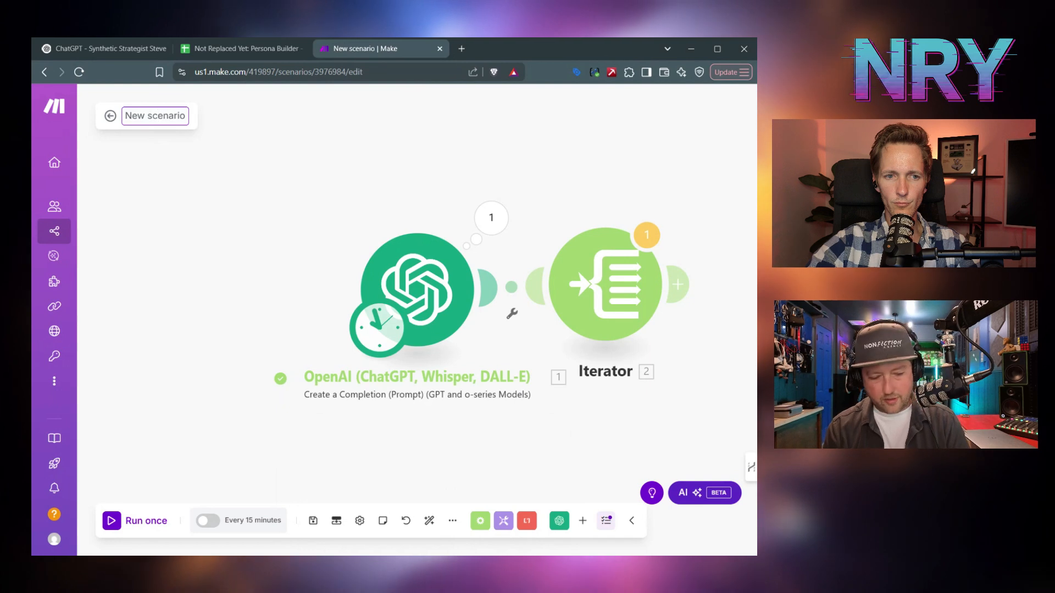
pyautogui.hotkey('ctrl', 'a')
pyautogui.write('NRY:')
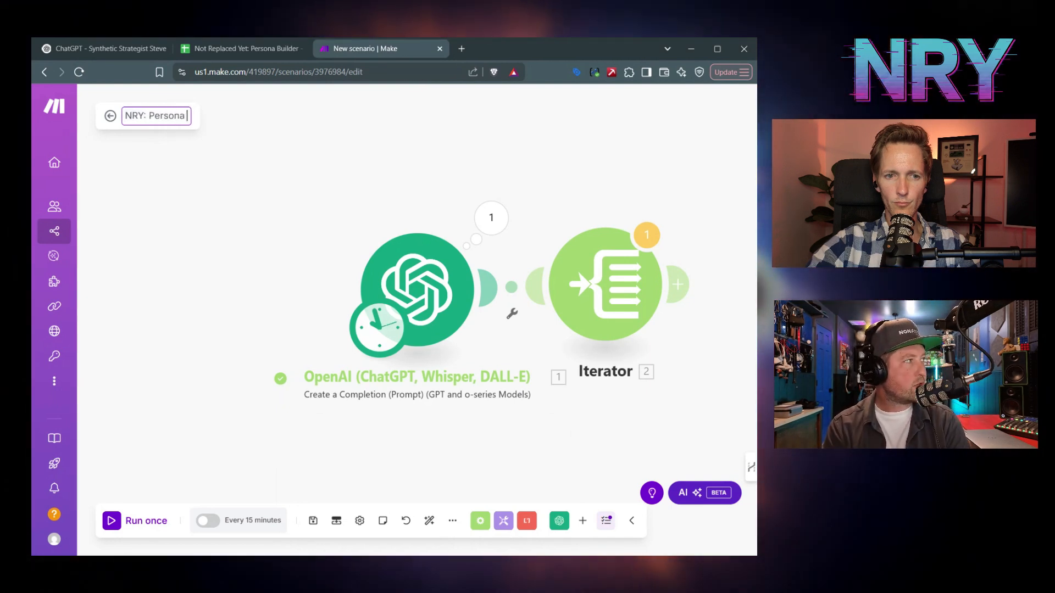
pyautogui.write(' Persona Generator')
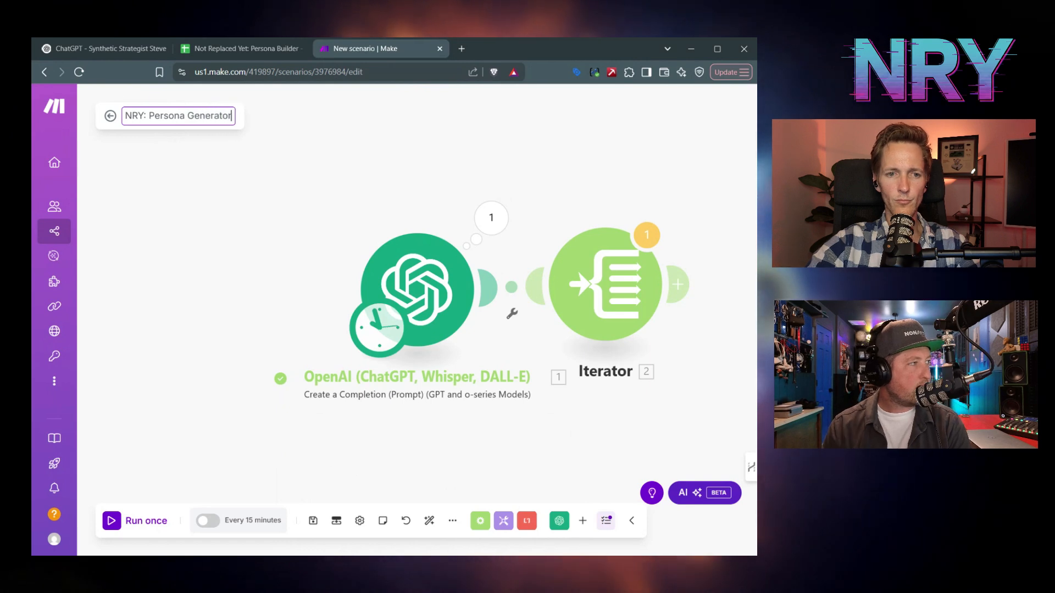
pyautogui.press('Return')
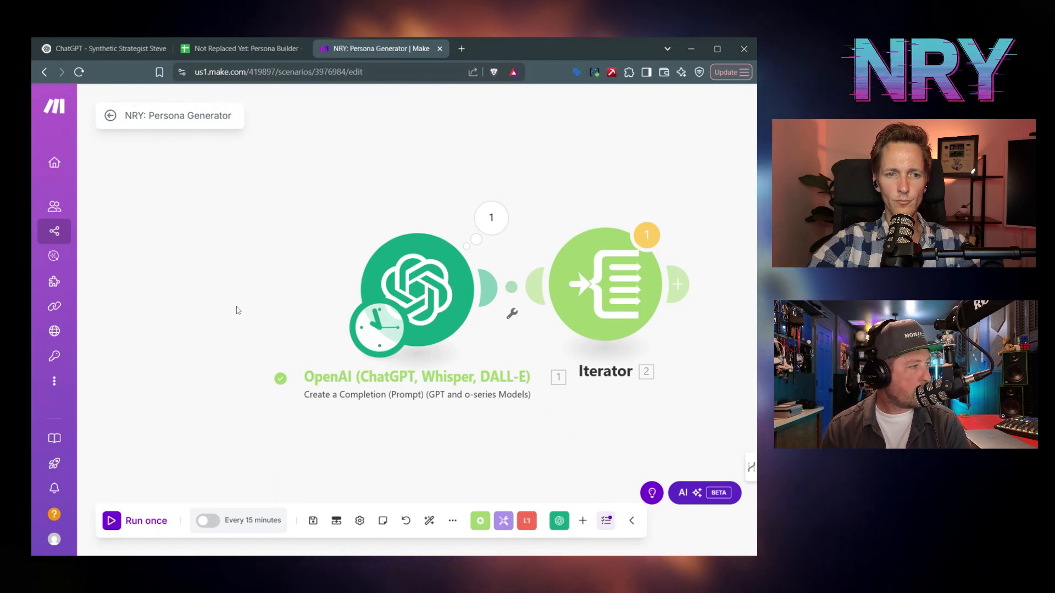
pyautogui.click(313, 520)
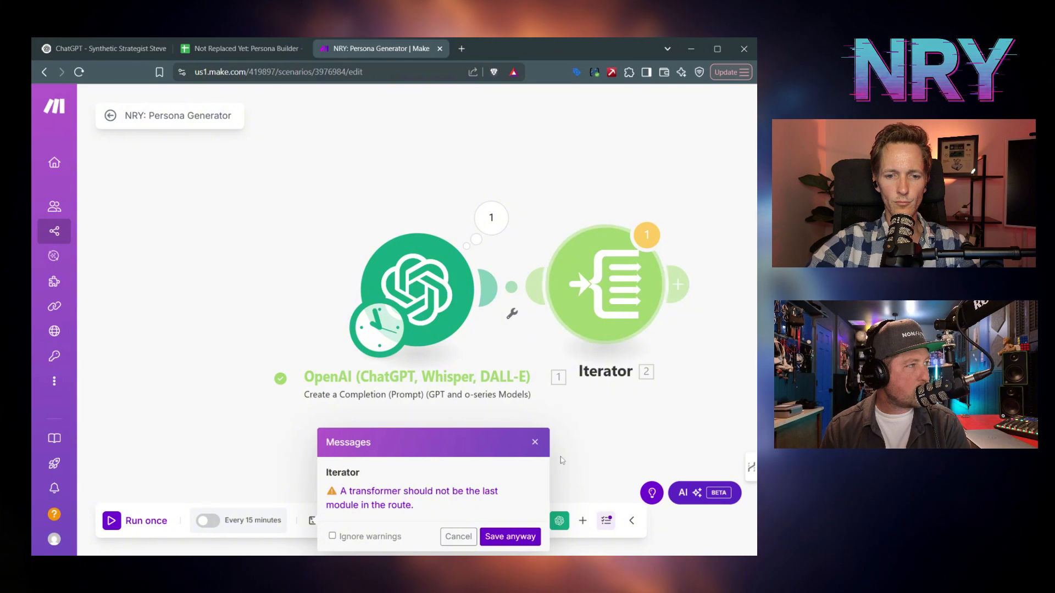
pyautogui.click(507, 537)
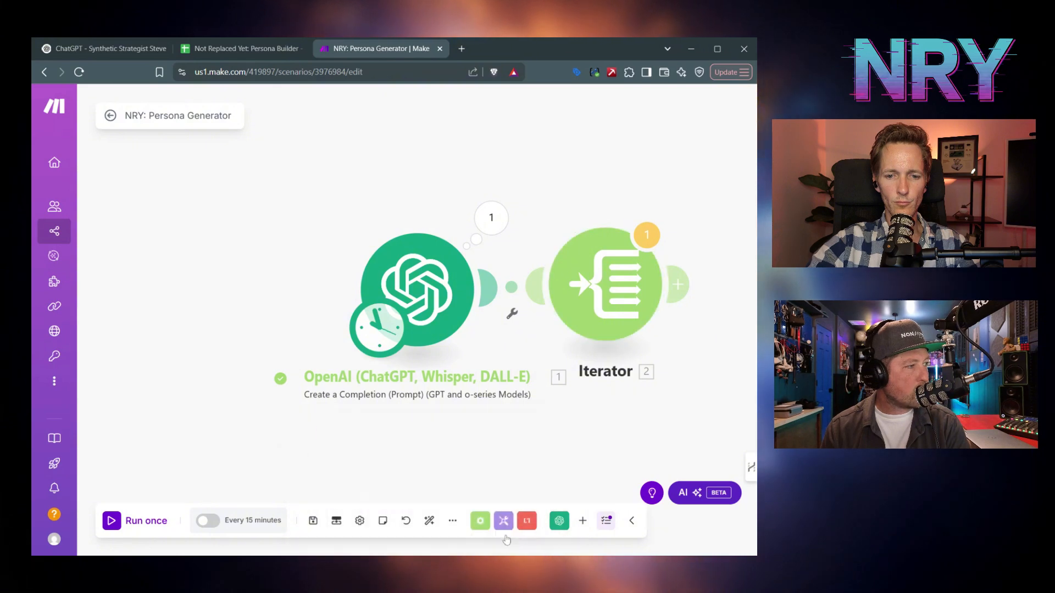
pyautogui.click(112, 519)
pyautogui.click(471, 368)
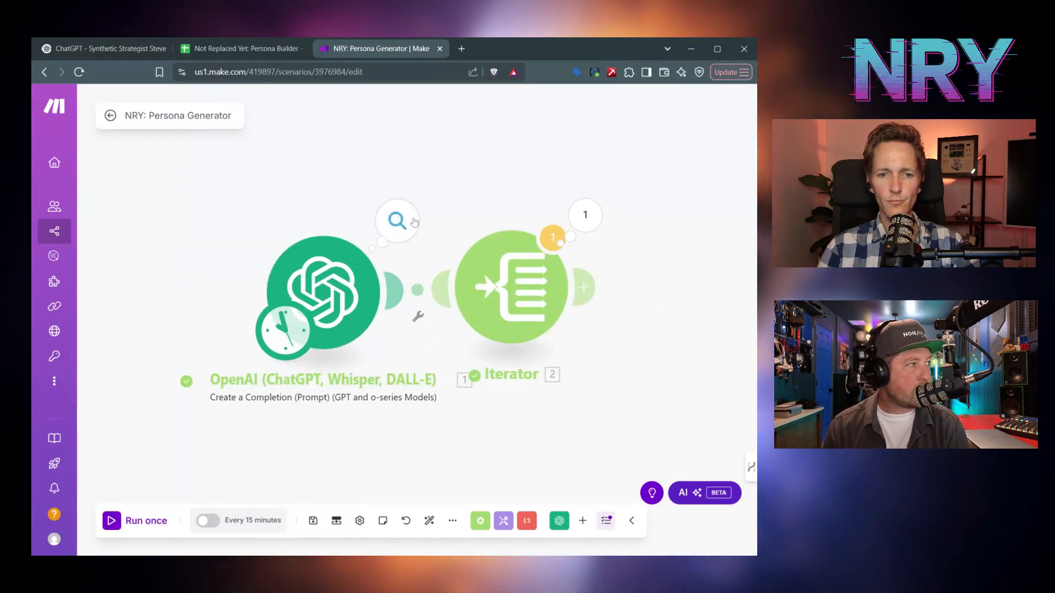
# - Inspect the OpenAI output's three persona profiles under Result › profiles
pyautogui.click(414, 222)
pyautogui.click(470, 330)
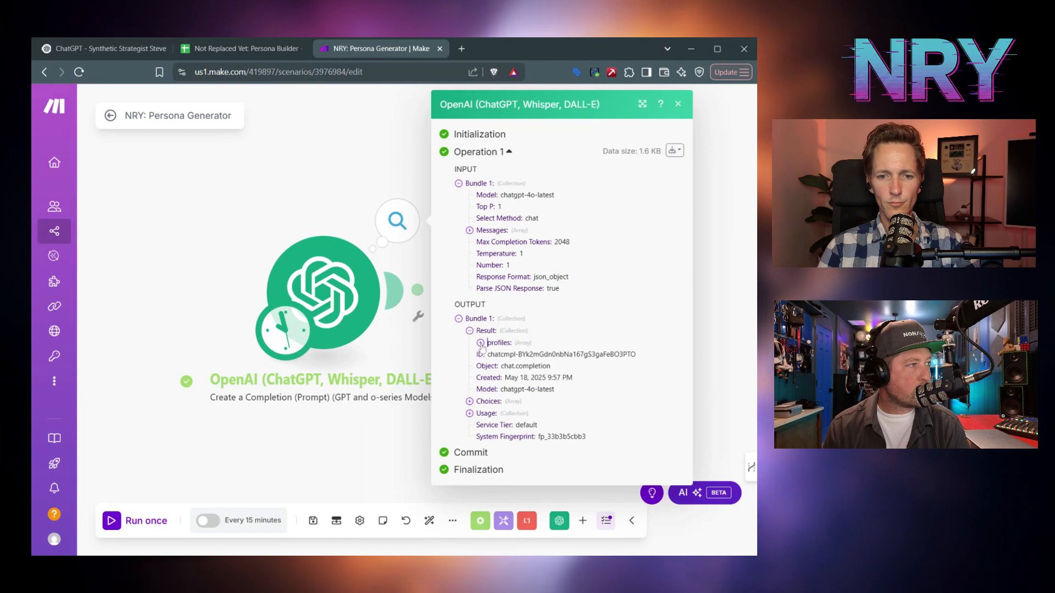
pyautogui.click(481, 343)
pyautogui.click(491, 354)
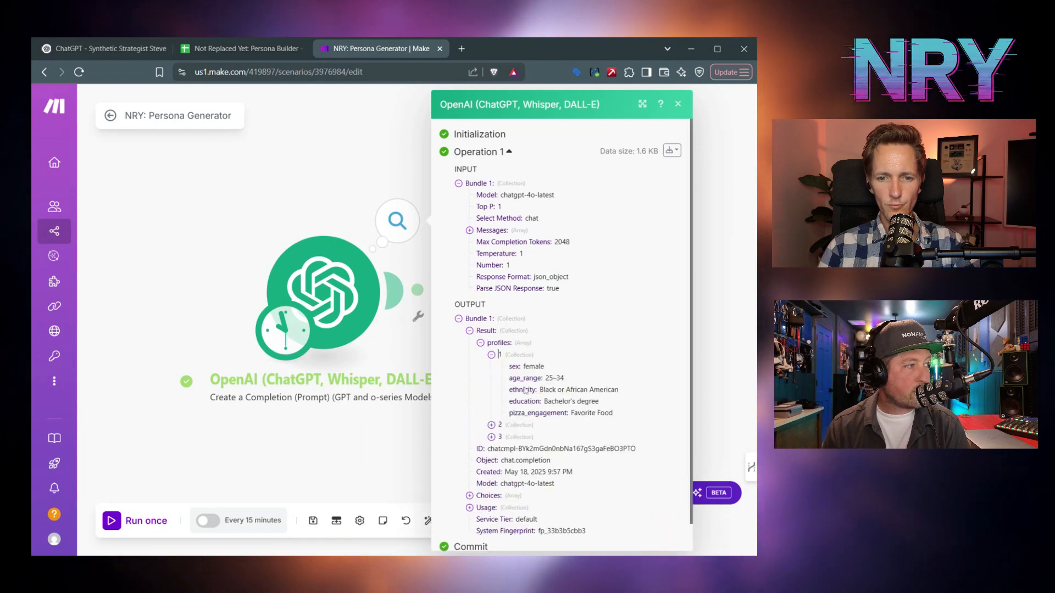
pyautogui.click(491, 425)
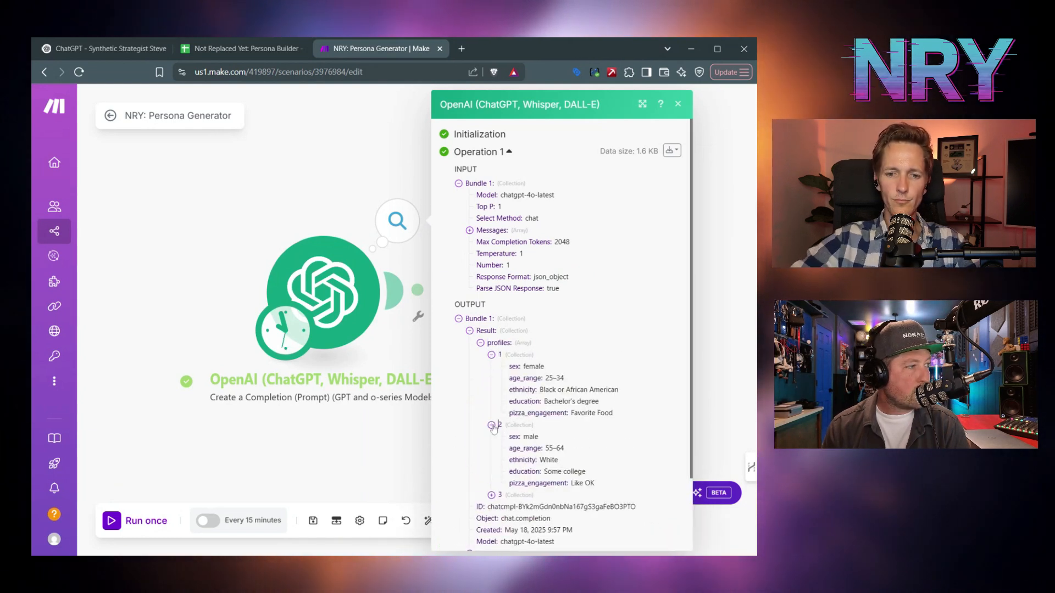
pyautogui.click(491, 496)
pyautogui.scroll(-2, 496, 499)
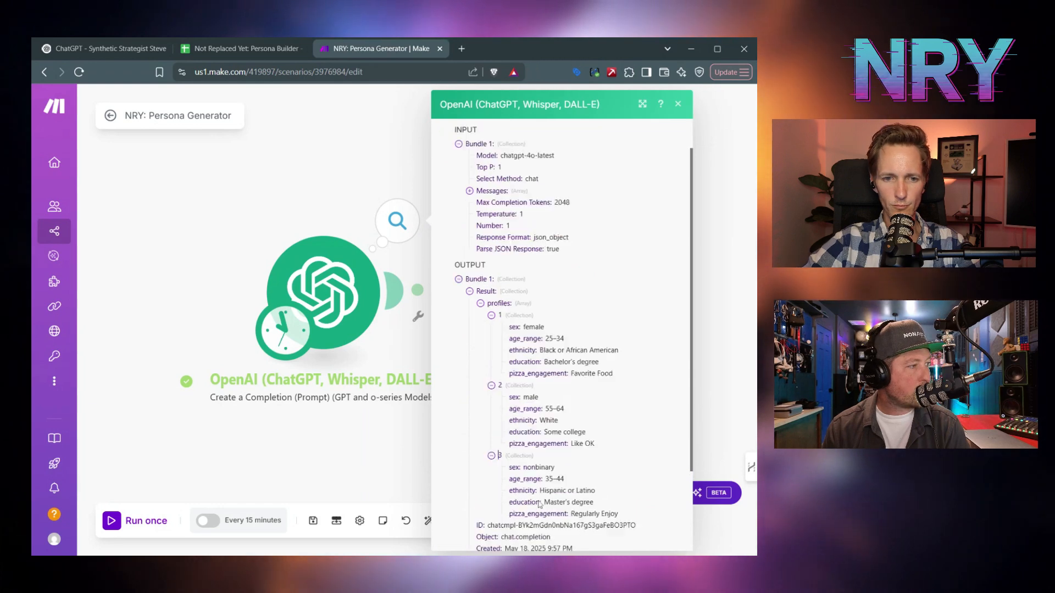
pyautogui.scroll(2, 538, 504)
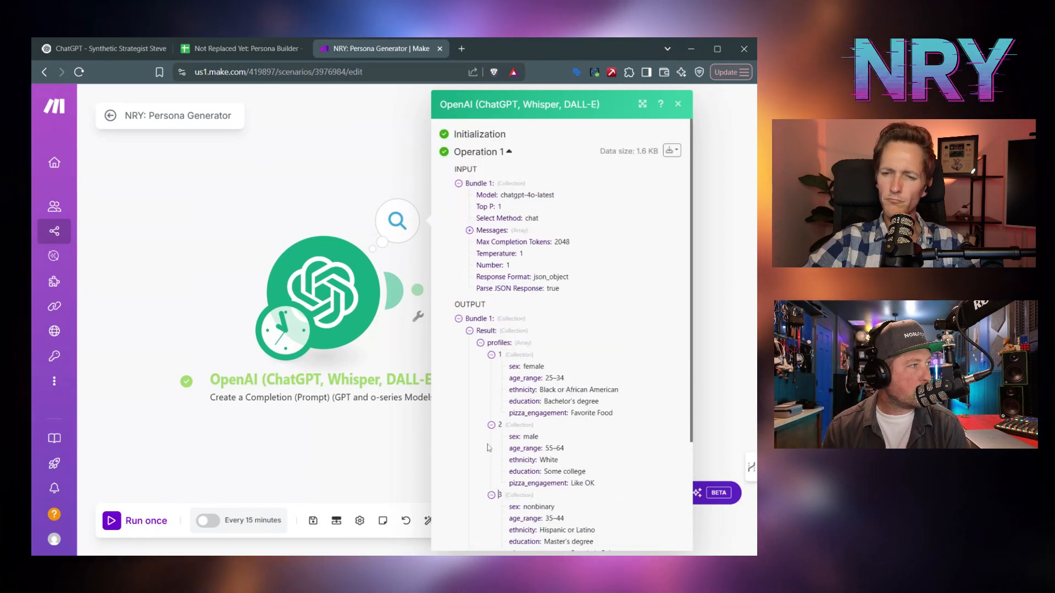
pyautogui.click(677, 104)
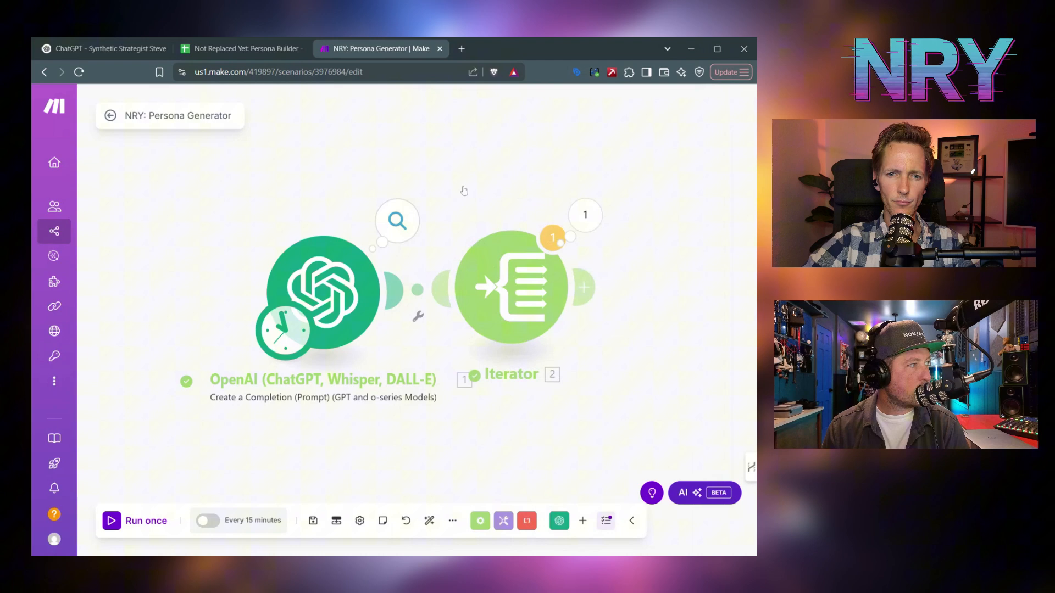
# - Check the Iterator's output bundles, then switch to the Persona Builder spreadsheet
pyautogui.click(585, 215)
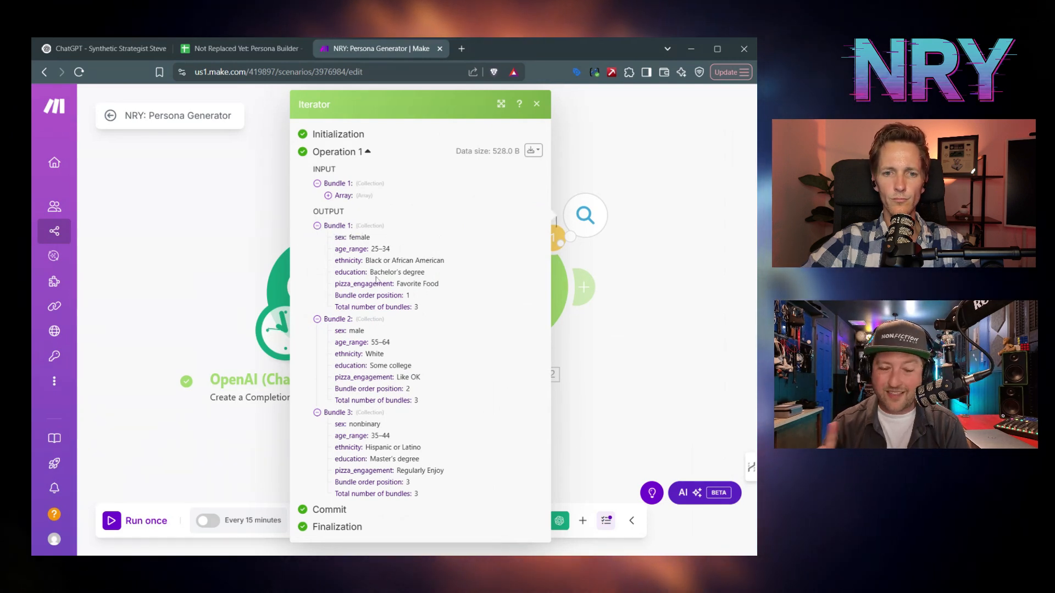
pyautogui.click(537, 105)
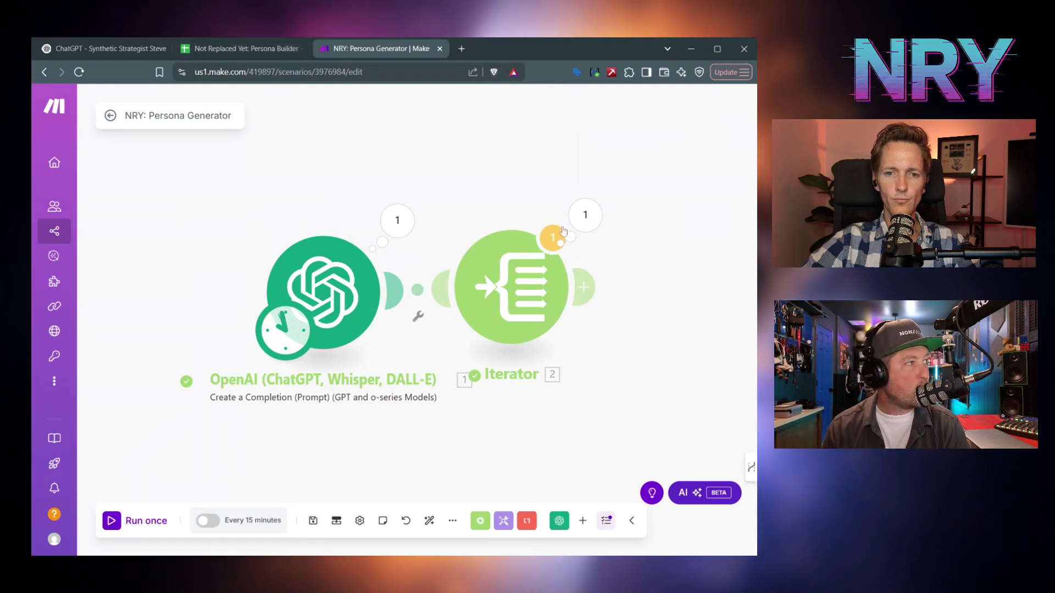
pyautogui.click(264, 51)
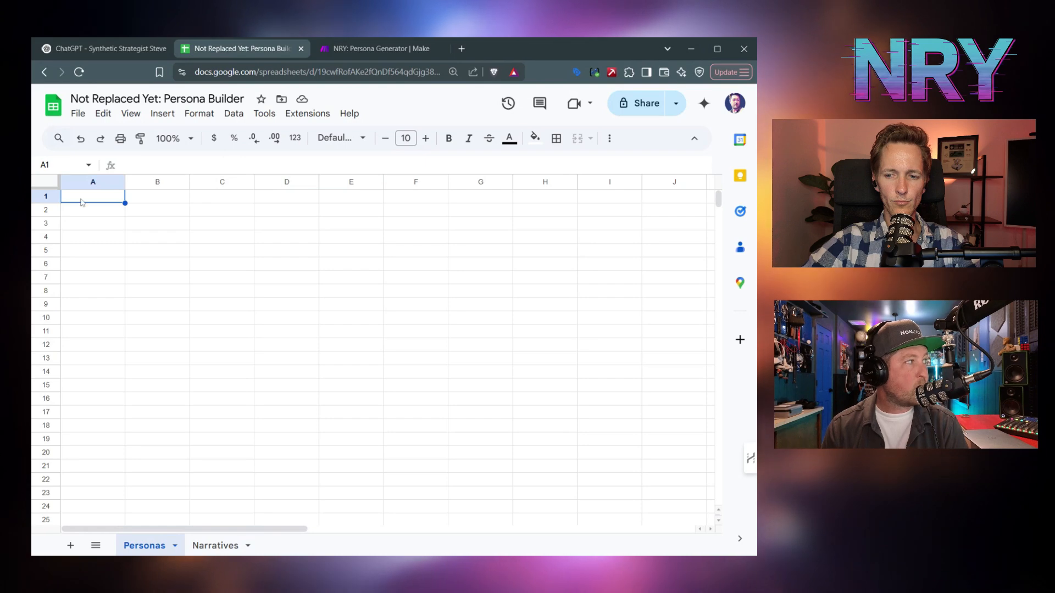
# - Switch from the Persona Builder spreadsheet back to the NRY: Persona Generator scenario tab
pyautogui.click(340, 50)
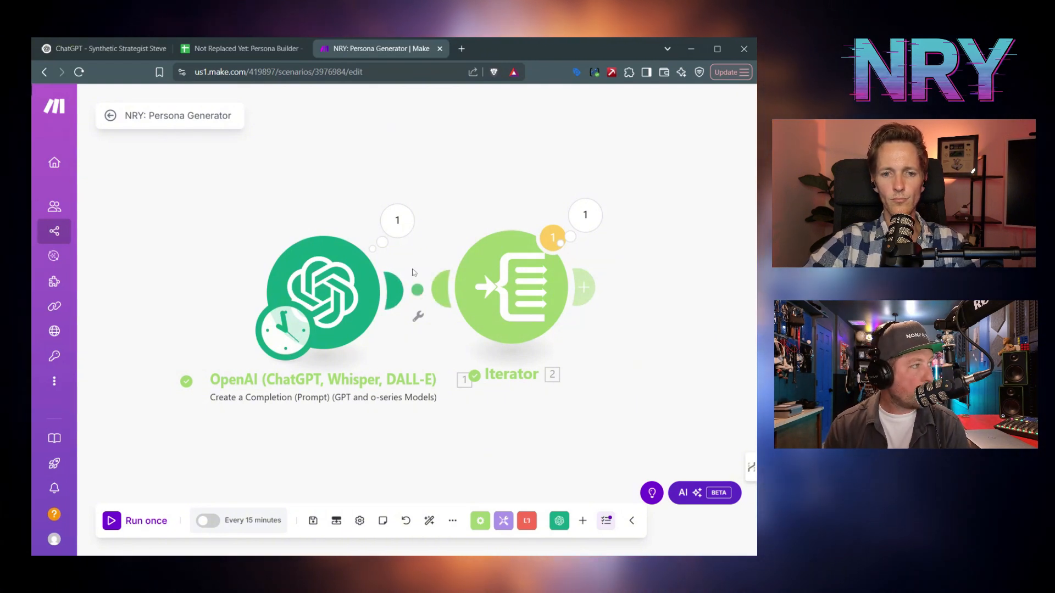
# - Add a Google Sheets 'Add a Row' module after the Iterator
pyautogui.click(582, 520)
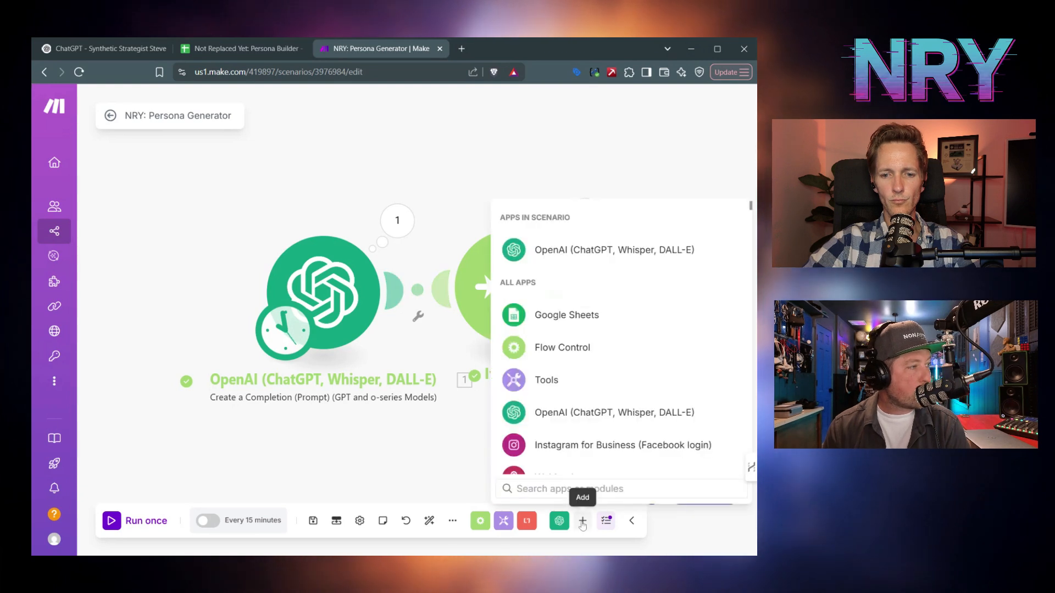
pyautogui.click(572, 313)
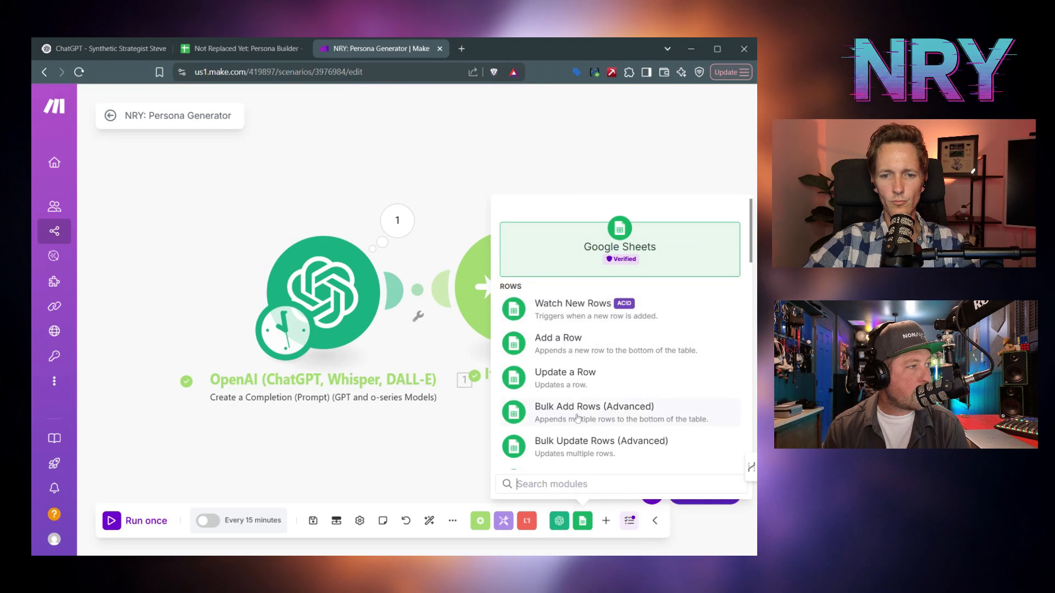
pyautogui.scroll(-5, 573, 394)
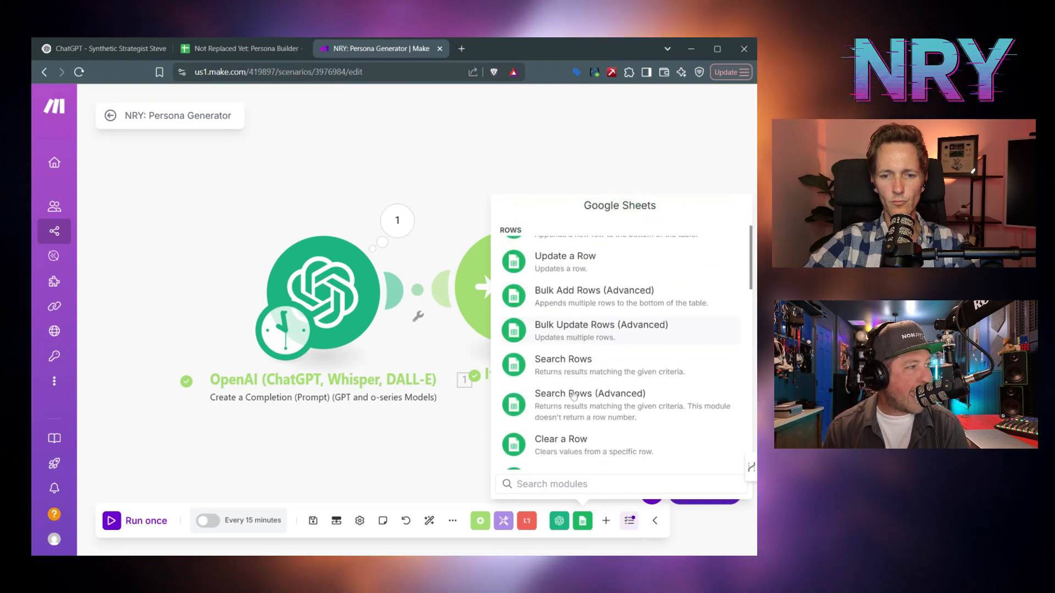
pyautogui.scroll(-5, 573, 394)
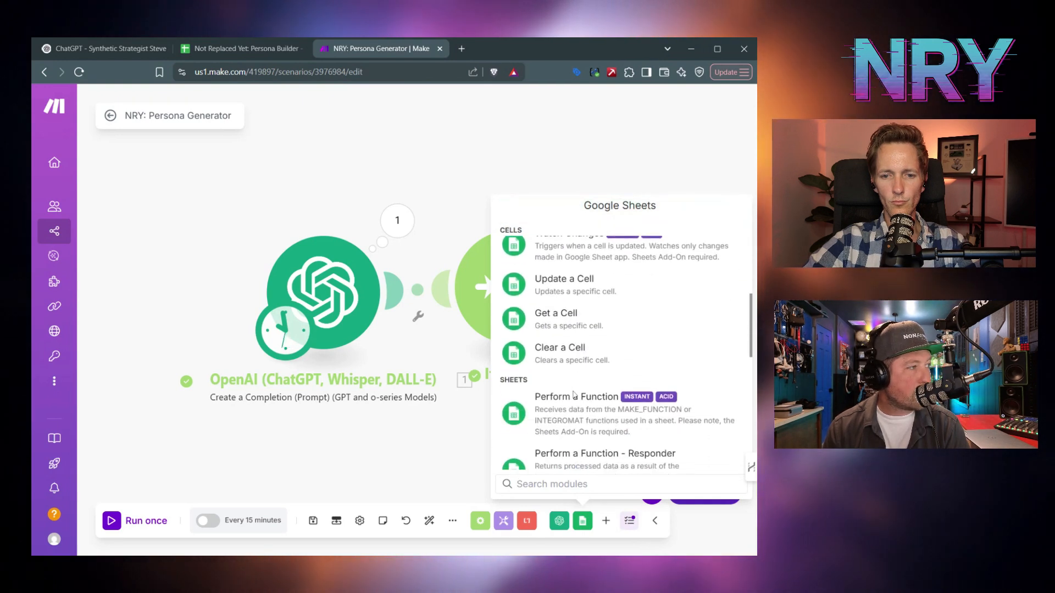
pyautogui.scroll(-2, 573, 394)
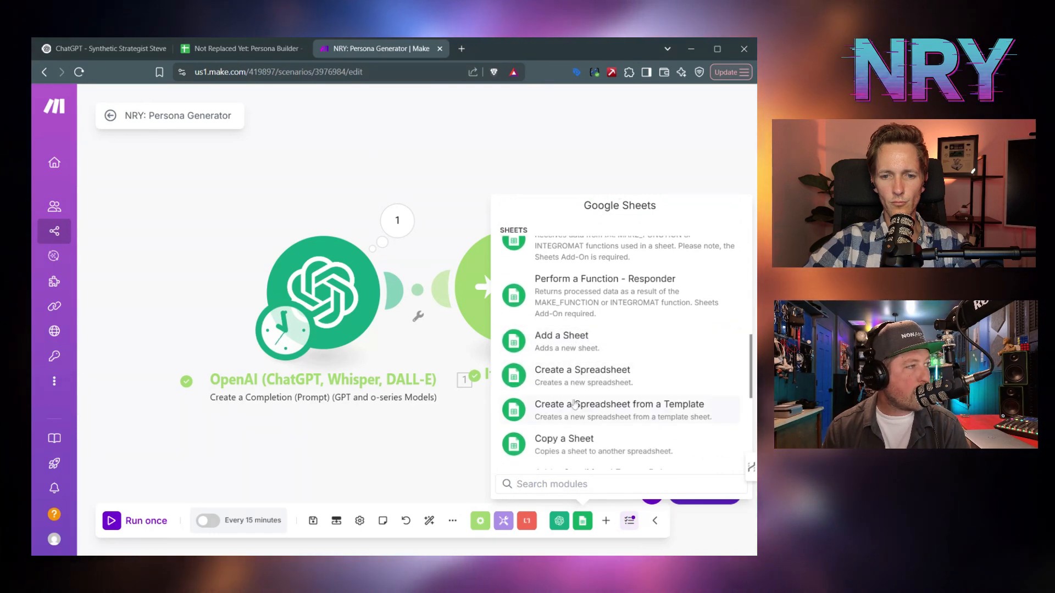
pyautogui.scroll(-4, 574, 407)
pyautogui.scroll(-2, 574, 406)
pyautogui.scroll(6, 574, 406)
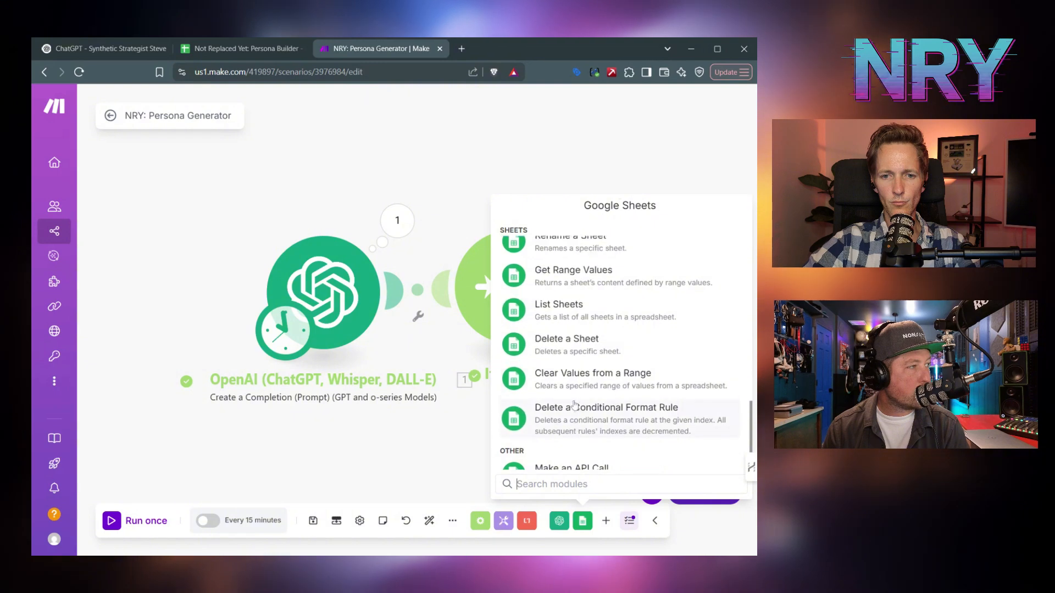
pyautogui.scroll(5, 574, 406)
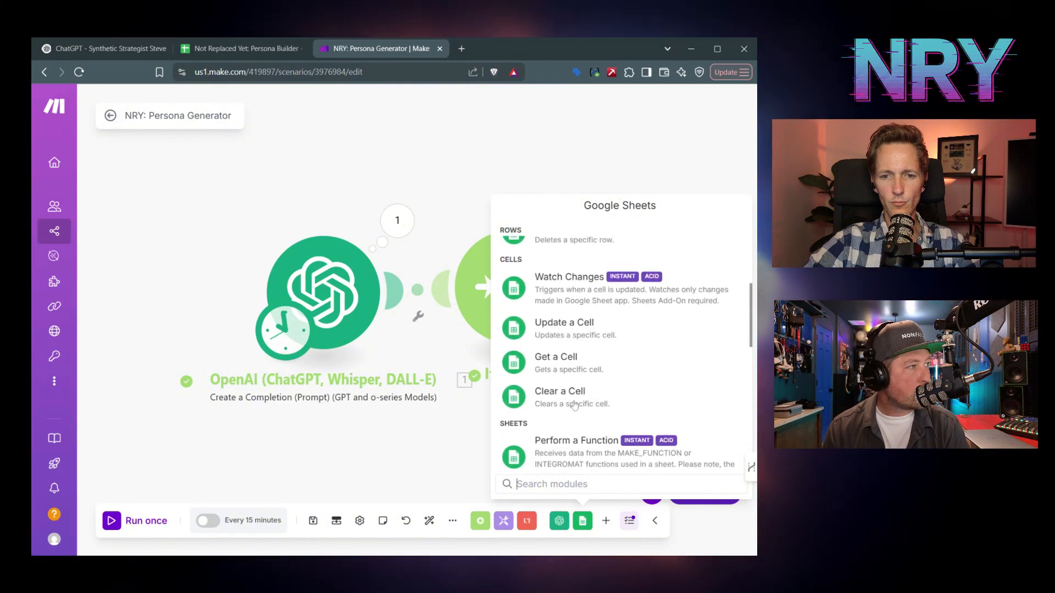
pyautogui.scroll(3, 574, 405)
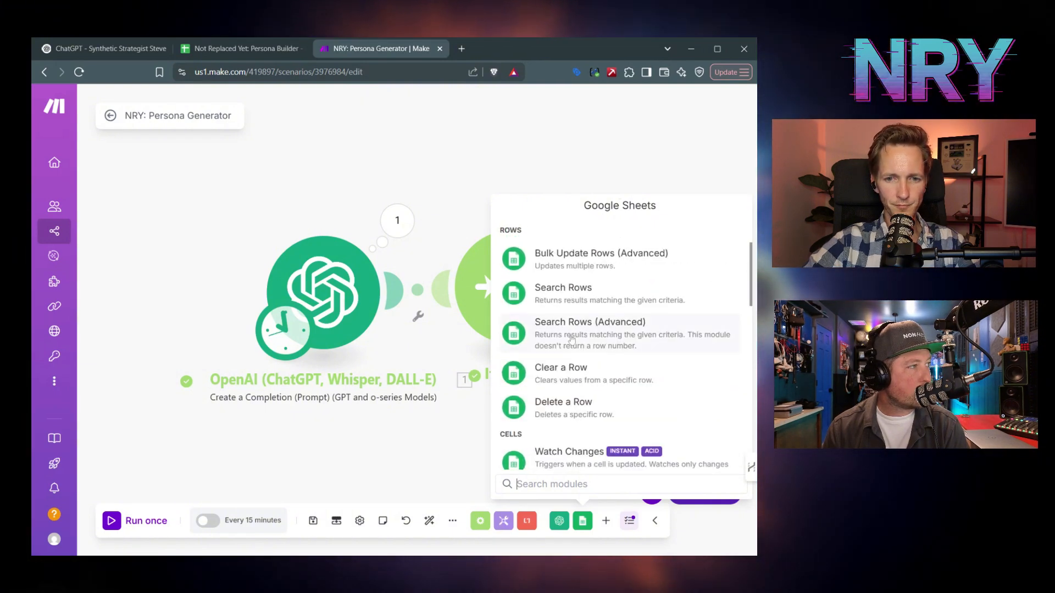
pyautogui.scroll(4, 566, 405)
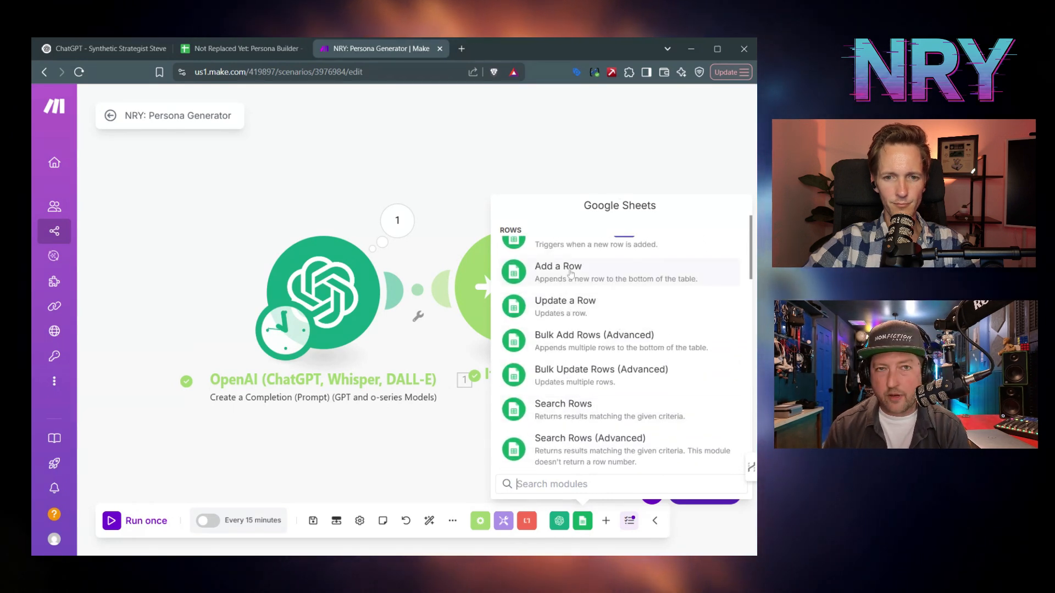
pyautogui.click(570, 272)
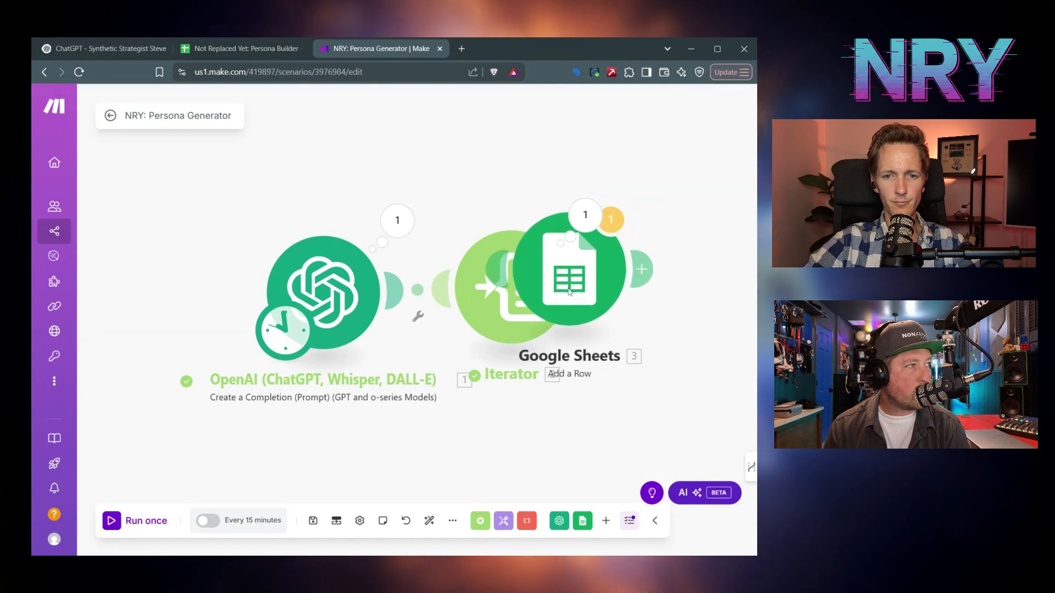
# - Lay the modules out evenly in a row and open the Add a Row module's settings
pyautogui.moveTo(638, 301); pyautogui.dragTo(695, 281)
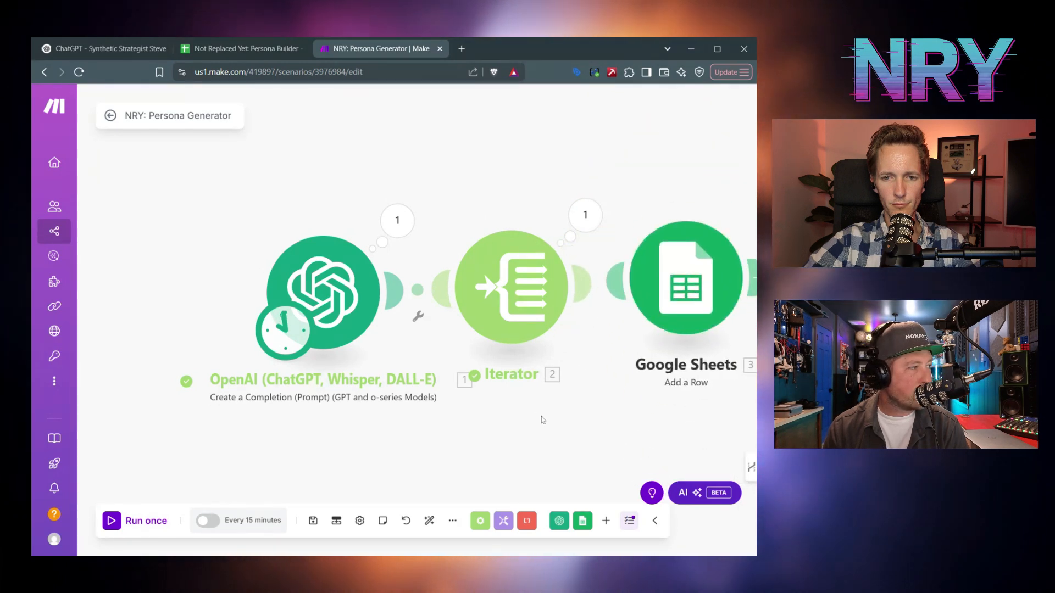
pyautogui.click(430, 522)
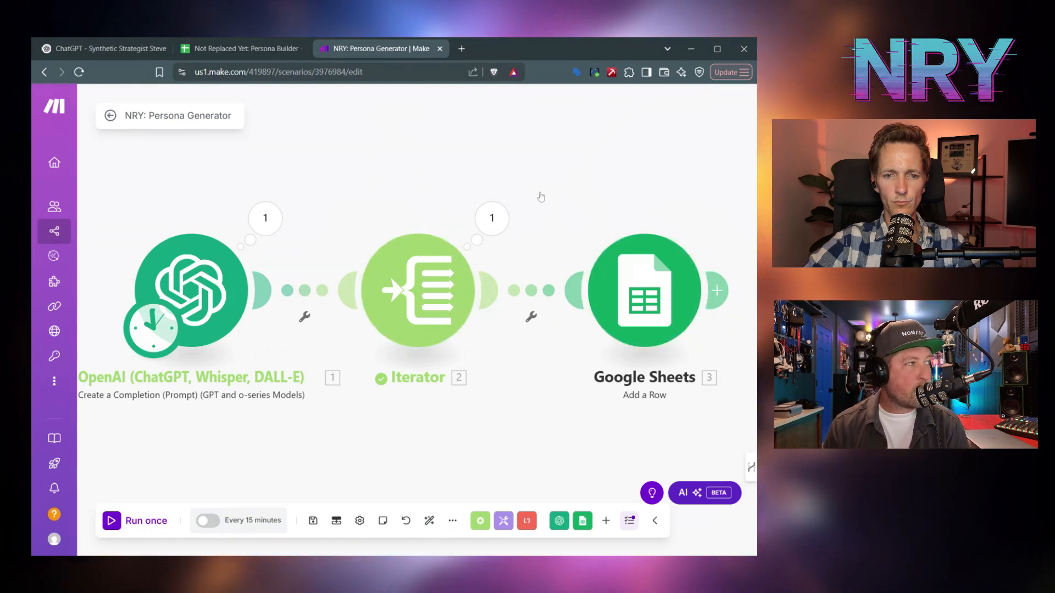
pyautogui.click(651, 281)
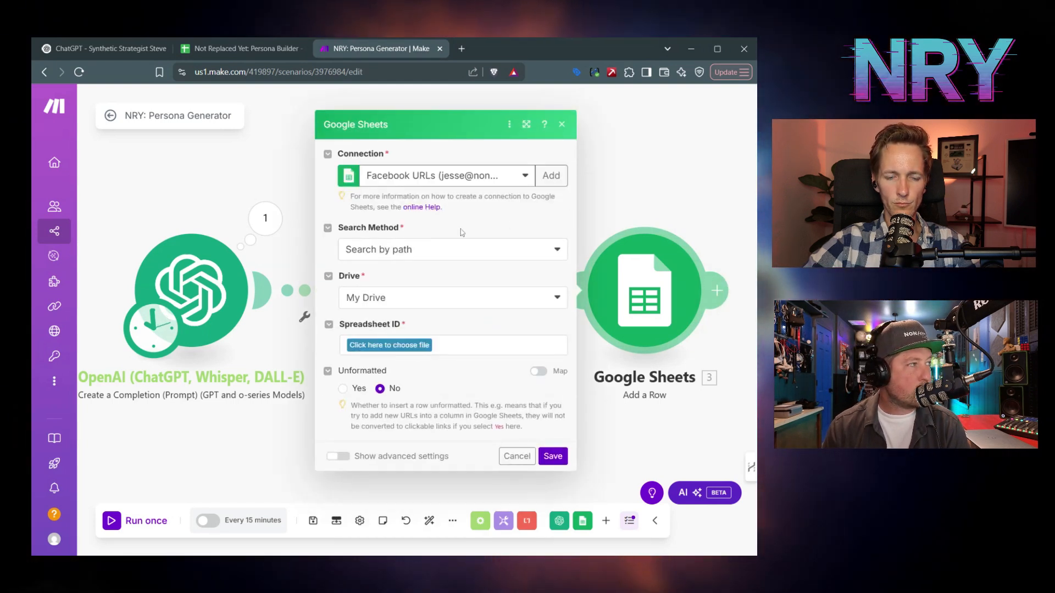
# - Copy the Persona Builder spreadsheet's ID from its web address and return to Make
pyautogui.click(243, 50)
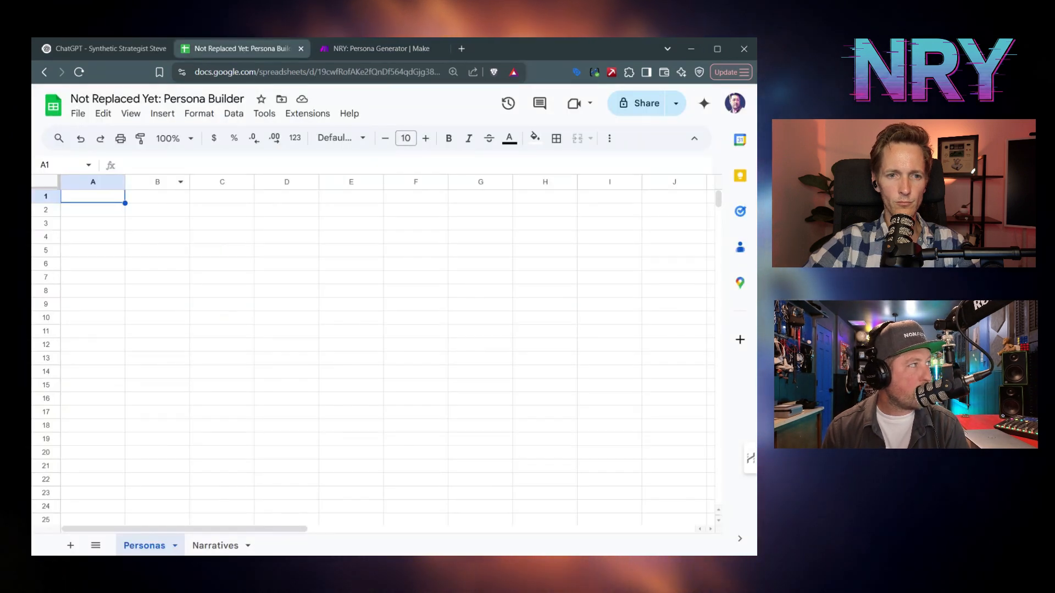
pyautogui.click(317, 72)
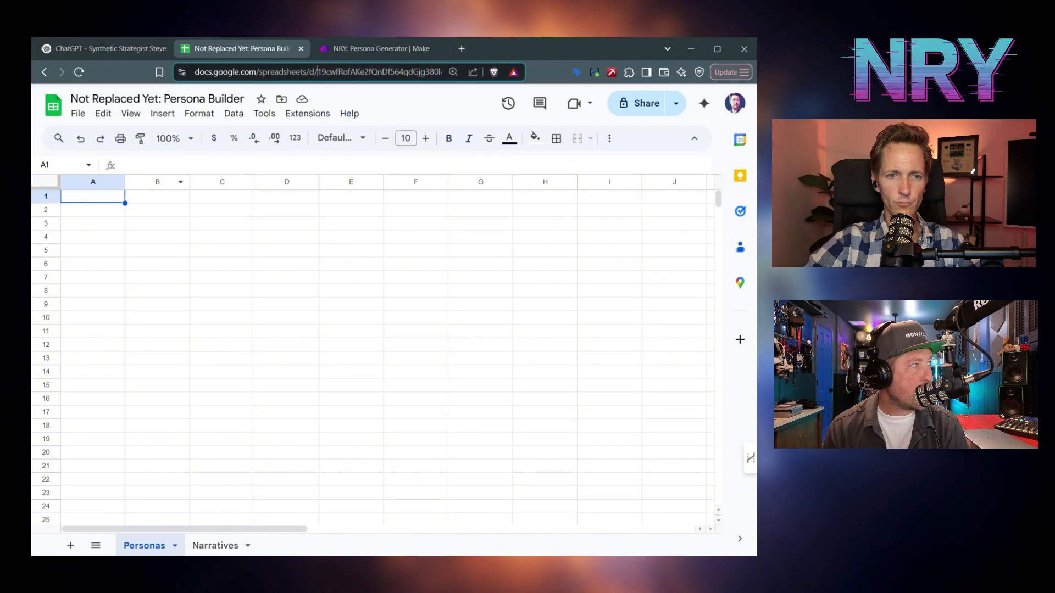
pyautogui.moveTo(412, 72); pyautogui.dragTo(364, 72)
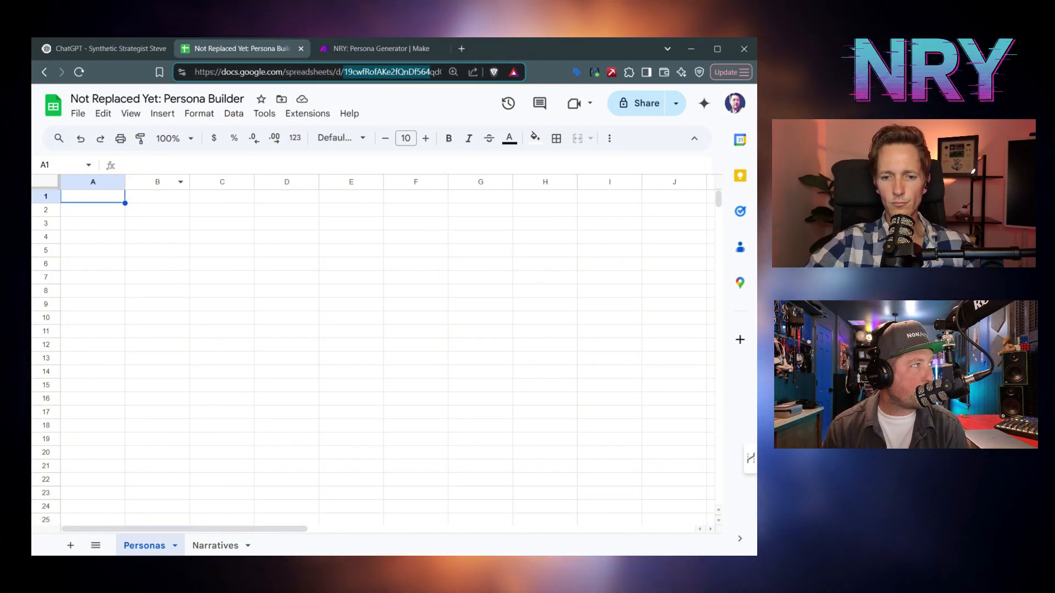
pyautogui.click(344, 72)
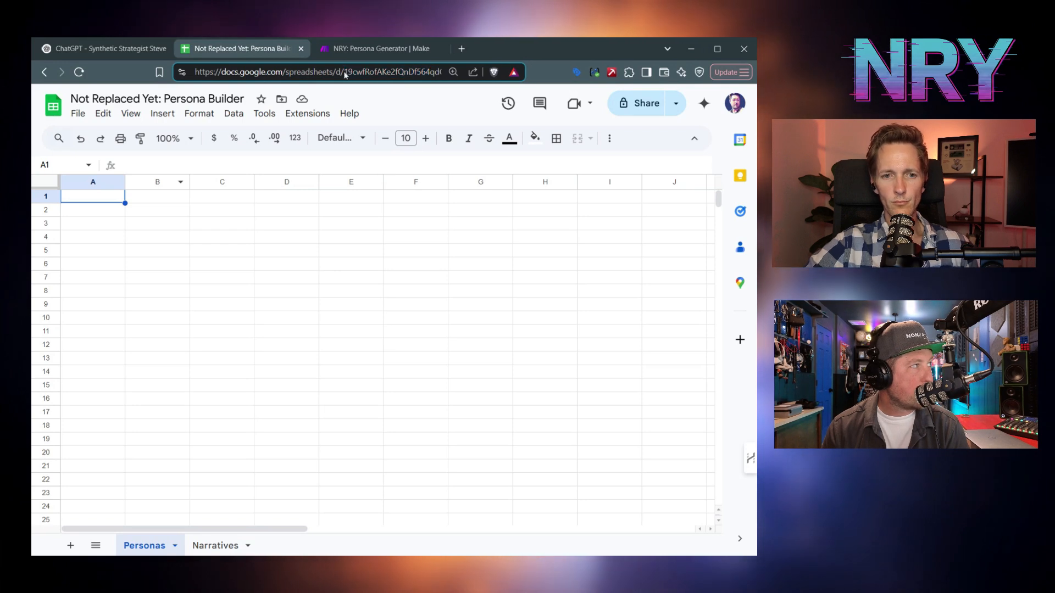
pyautogui.moveTo(440, 72); pyautogui.dragTo(441, 72)
pyautogui.moveTo(441, 73); pyautogui.dragTo(422, 73)
pyautogui.hotkey('ctrl', 'c')
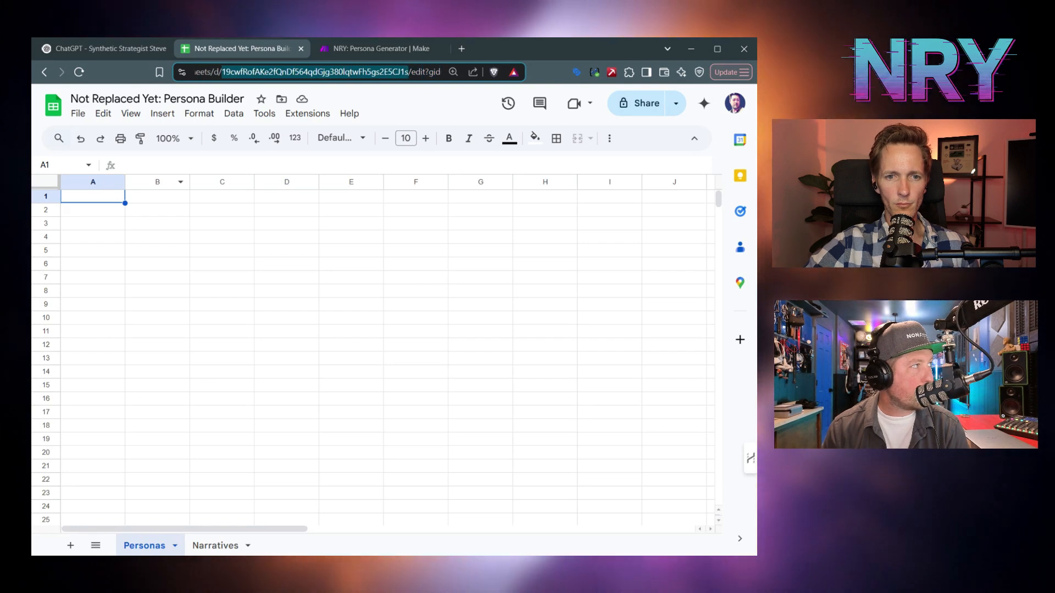
pyautogui.click(405, 48)
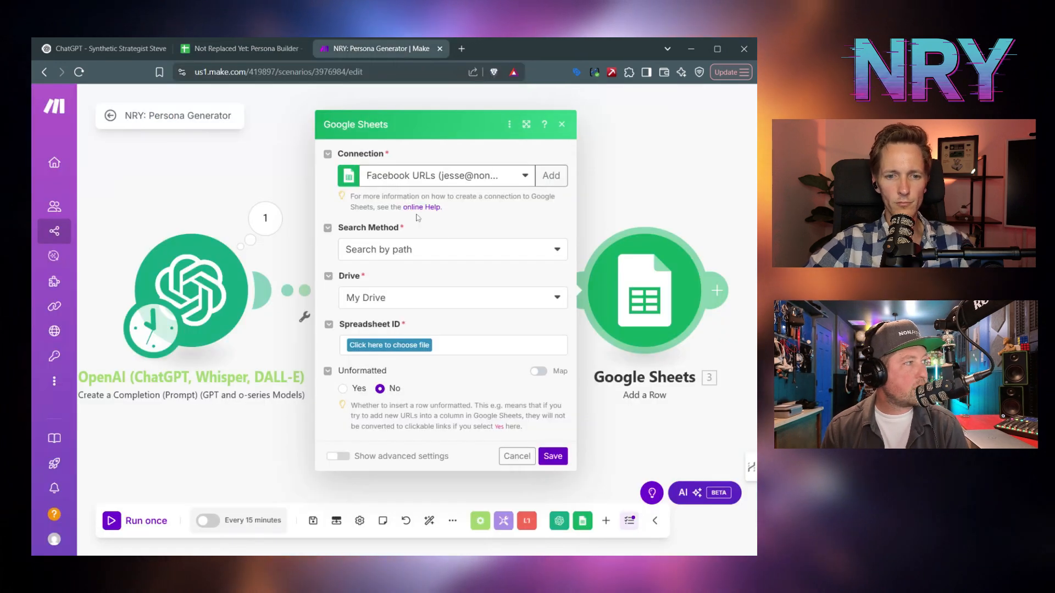
# - Enter the spreadsheet details manually by pasting the copied ID into Spreadsheet ID
pyautogui.click(423, 249)
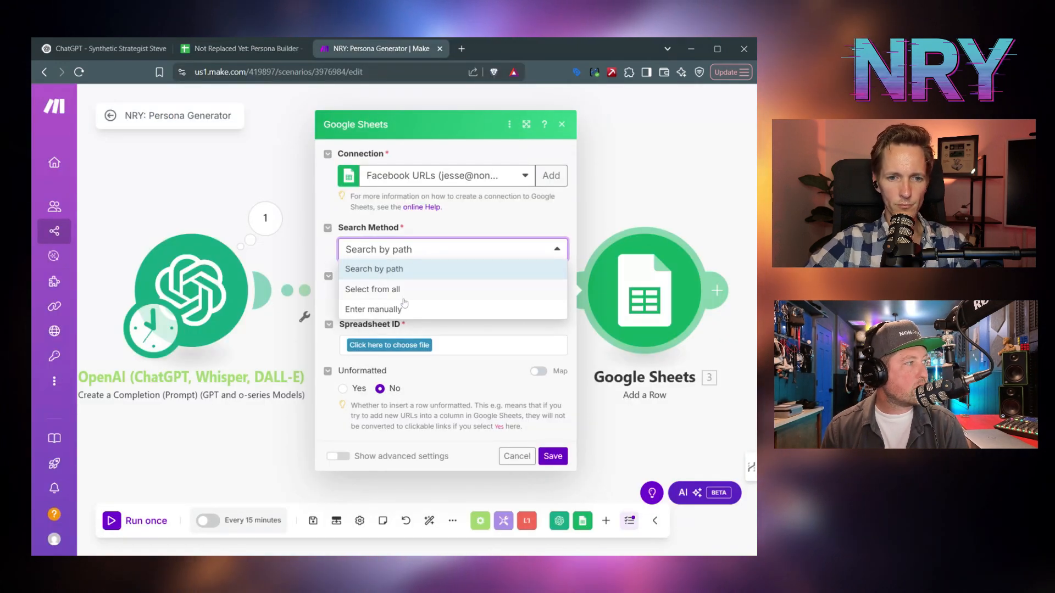
pyautogui.click(404, 306)
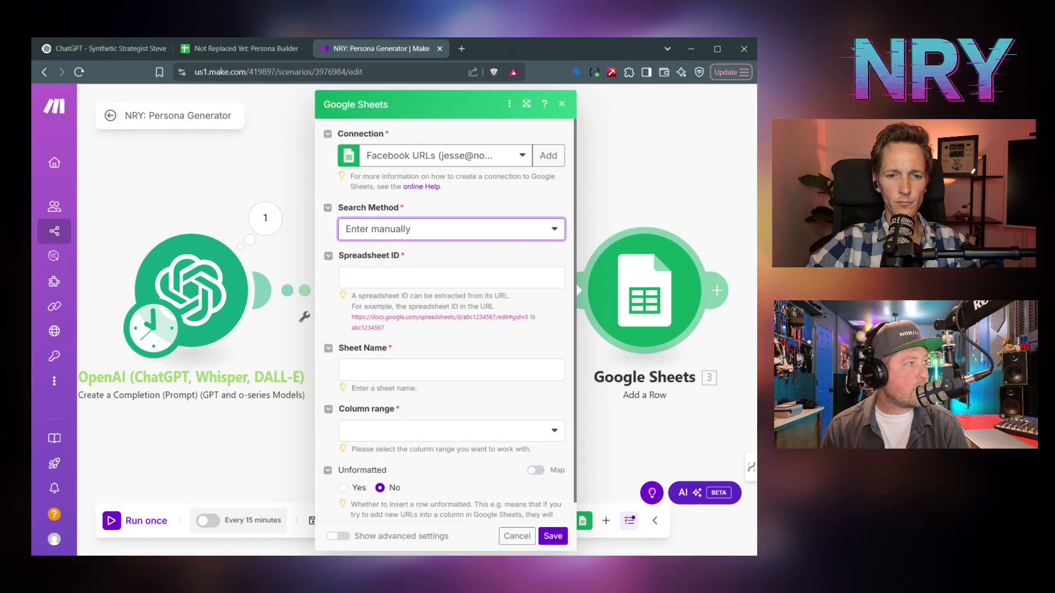
pyautogui.click(451, 277)
pyautogui.hotkey('ctrl', 'v')
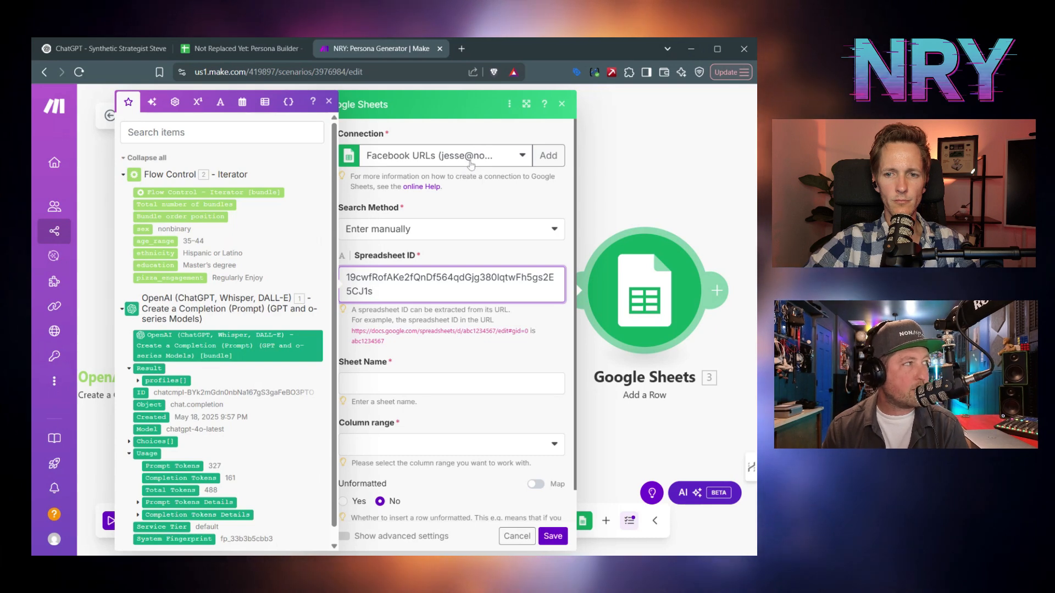
pyautogui.click(473, 203)
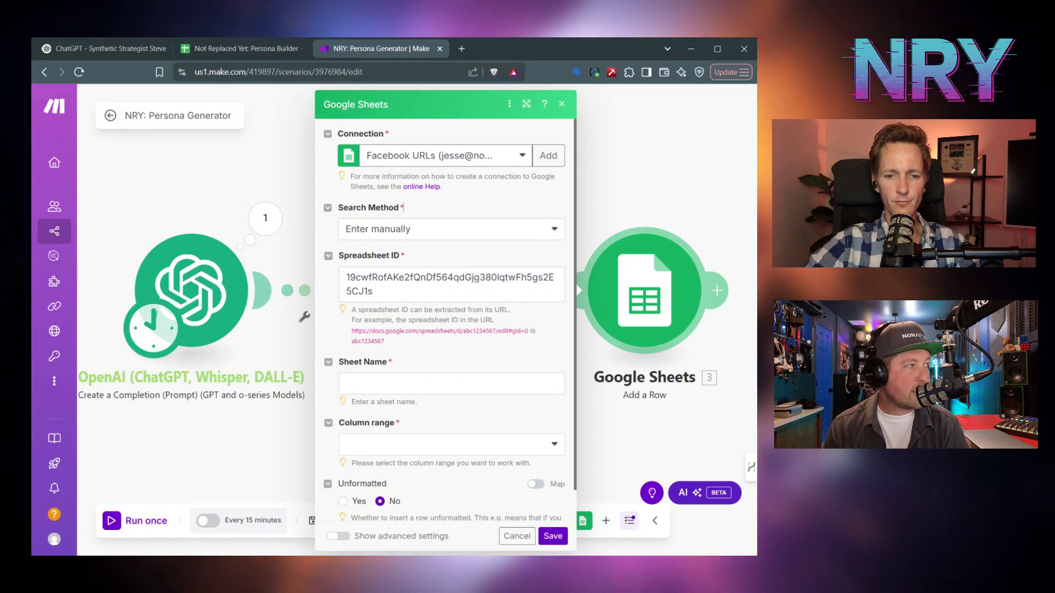
# - Switch the search method to Select from all and choose the Personas sheet, headers kept Yes
pyautogui.click(483, 391)
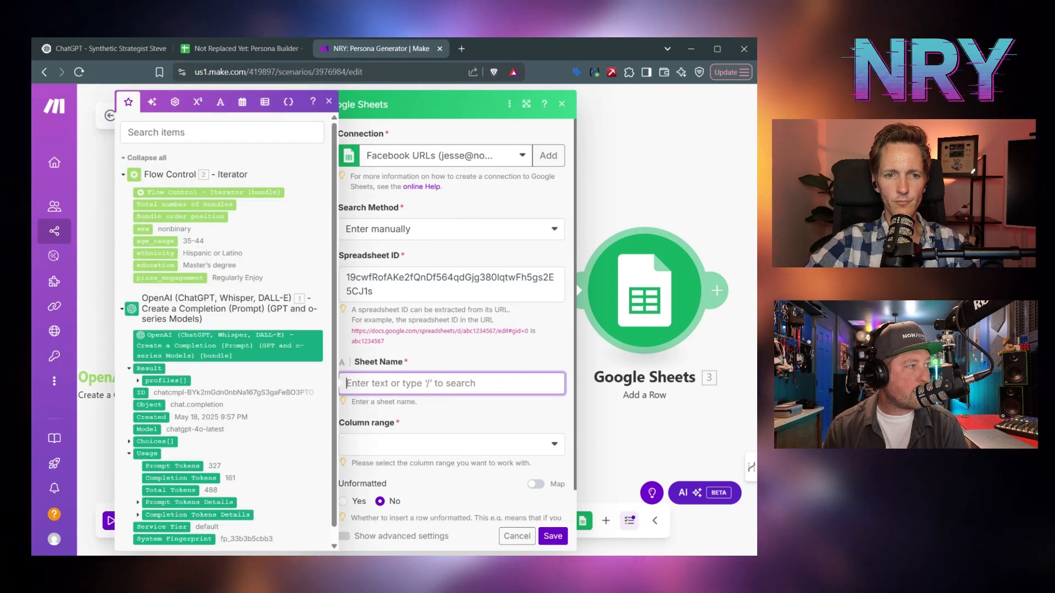
pyautogui.click(454, 231)
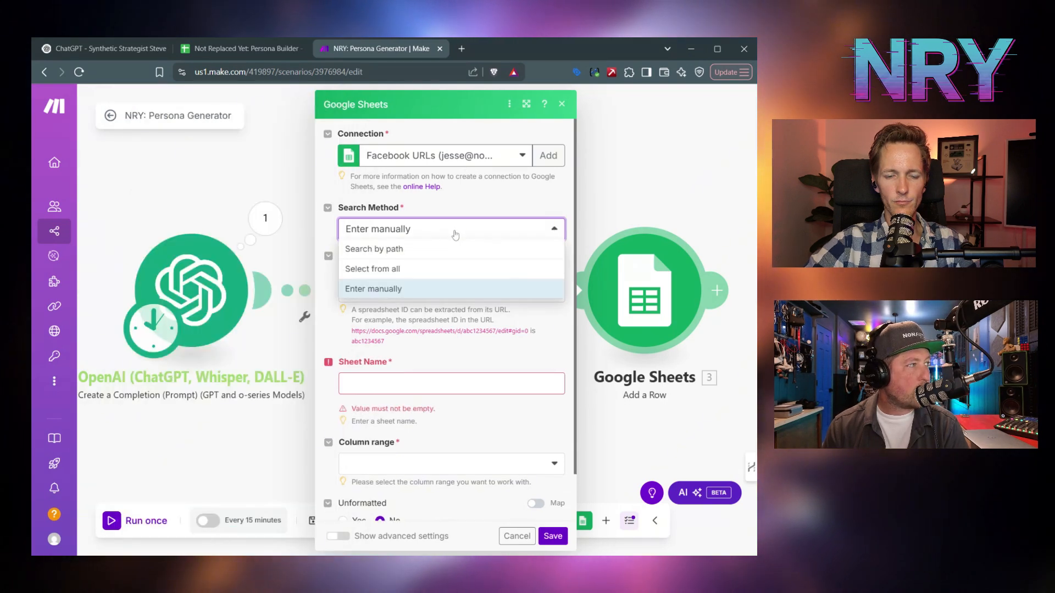
pyautogui.click(420, 267)
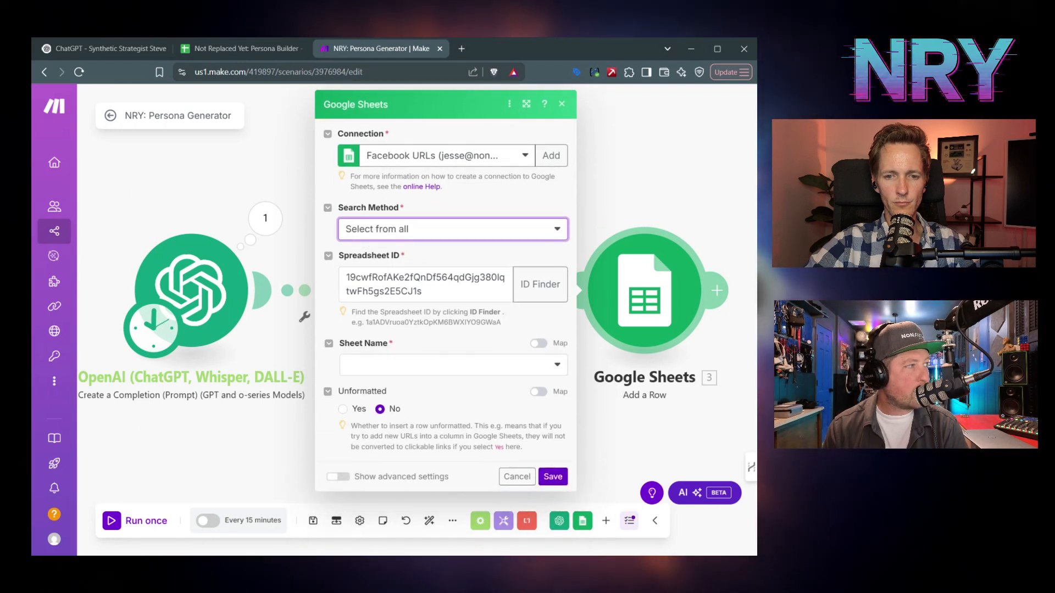
pyautogui.click(395, 366)
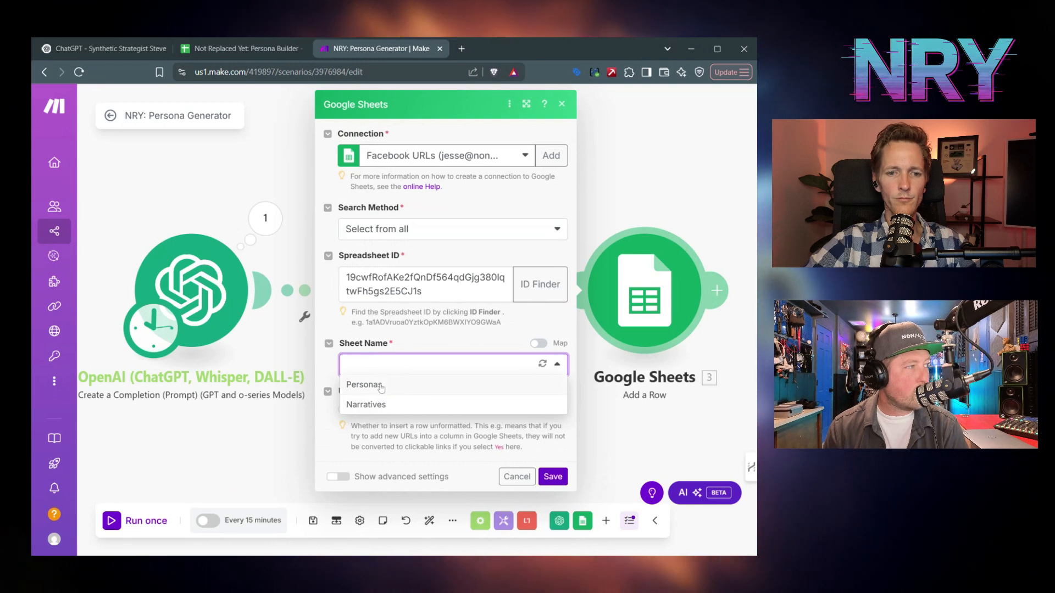
pyautogui.click(382, 386)
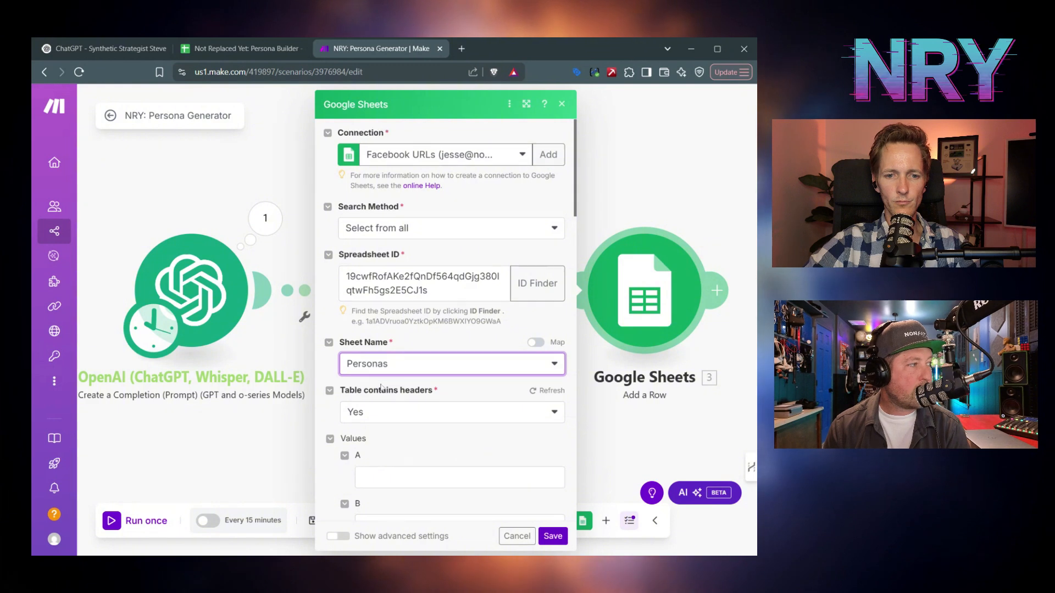
pyautogui.scroll(-1, 385, 379)
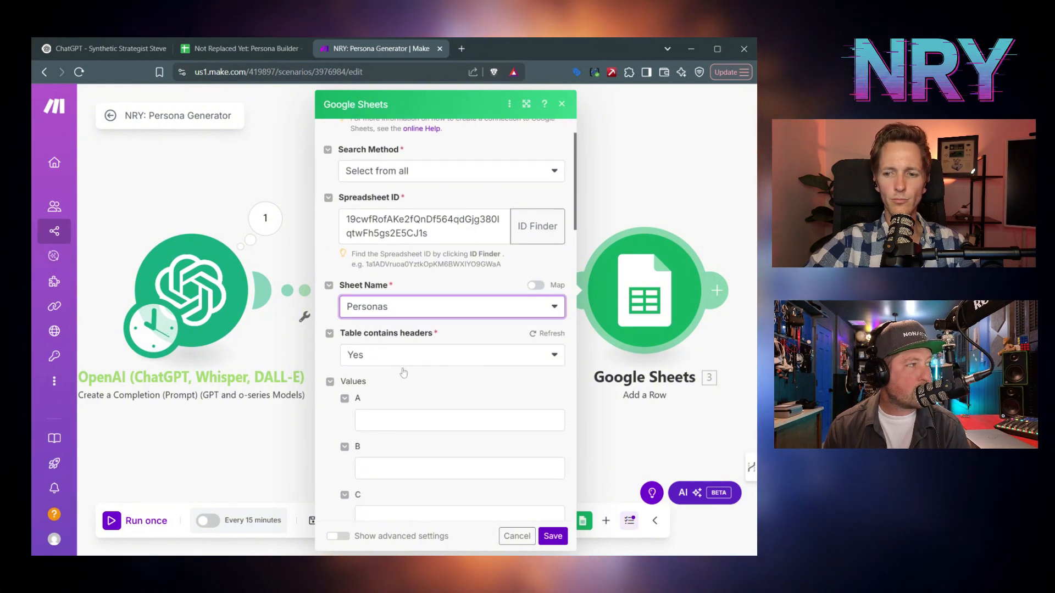
pyautogui.scroll(-1, 445, 323)
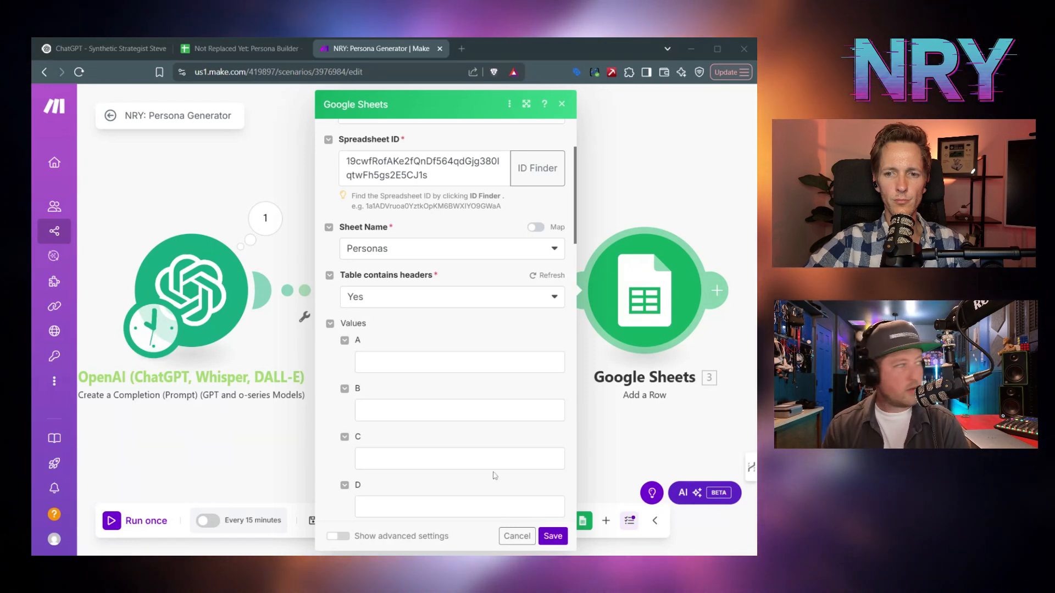
# - Enter headers Sex, Age Range, Ethnicity, Education Level and Pizza Engagement in cells A1:E1
pyautogui.click(242, 48)
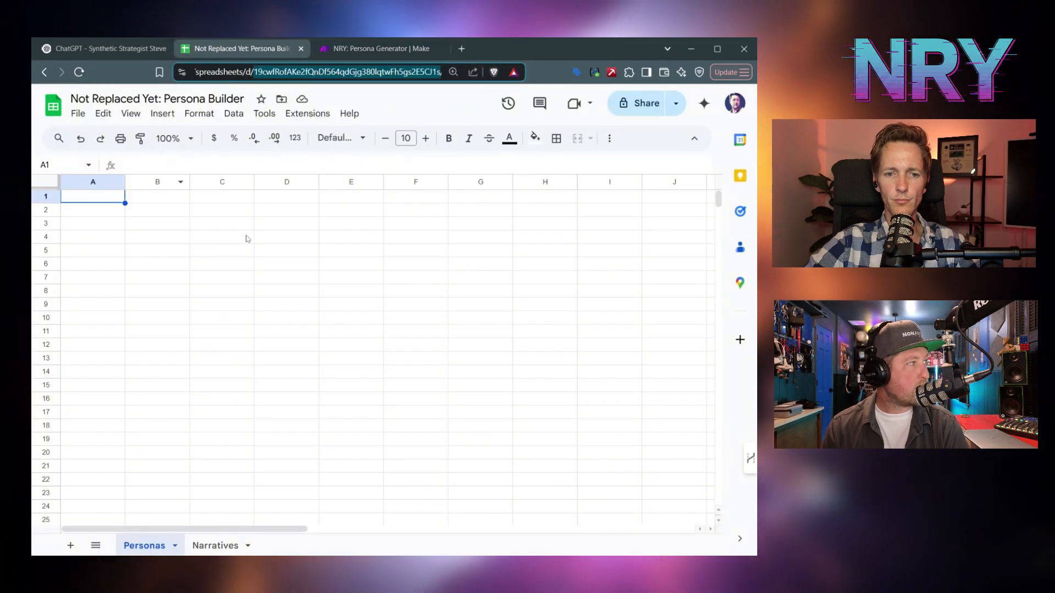
pyautogui.click(110, 198)
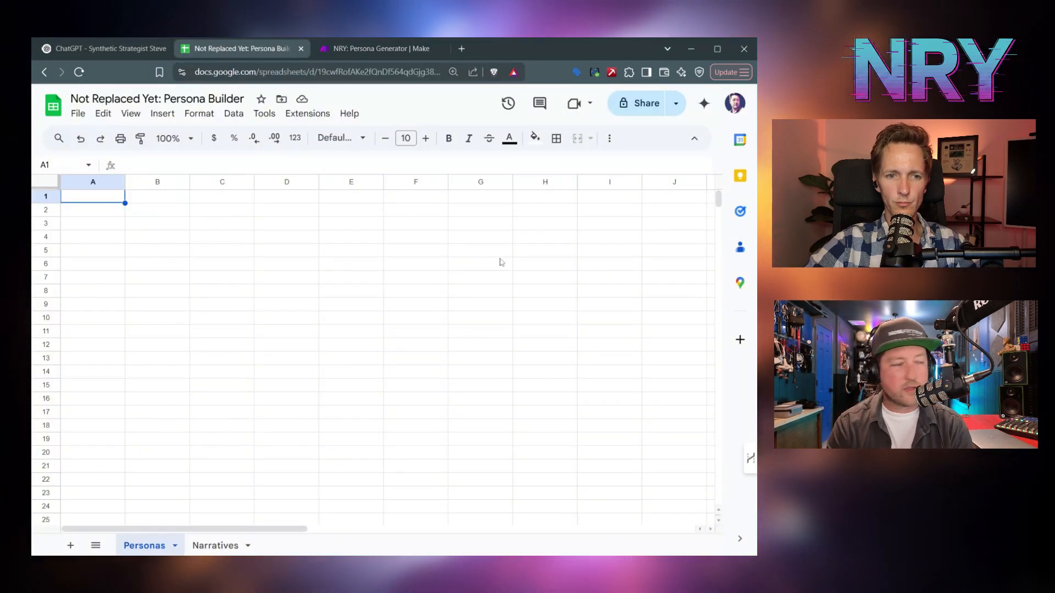
pyautogui.write('Sex')
pyautogui.press('Tab')
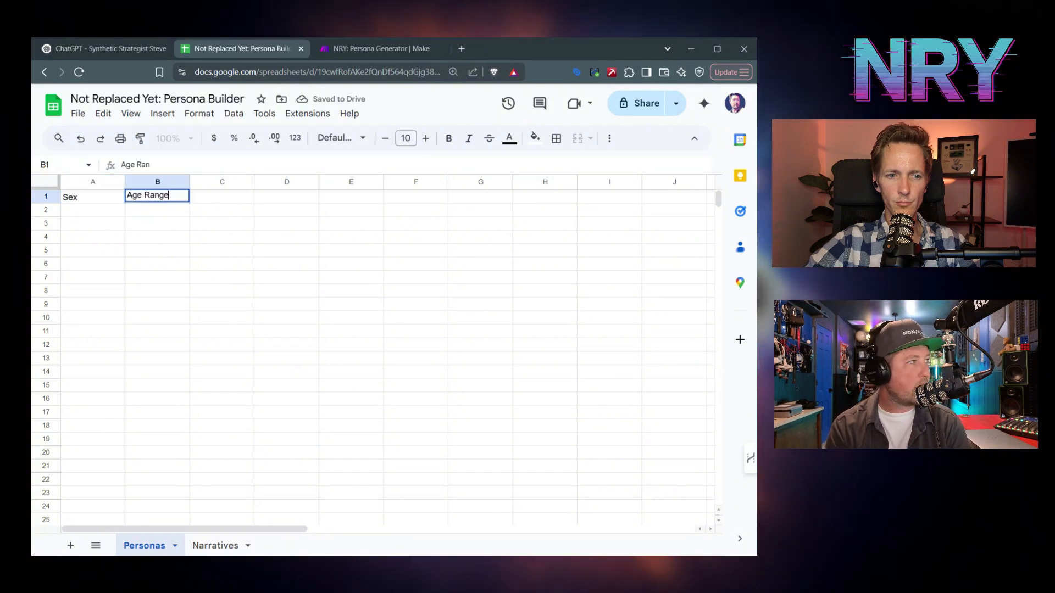
pyautogui.press('Tab')
pyautogui.write('Ethnicity')
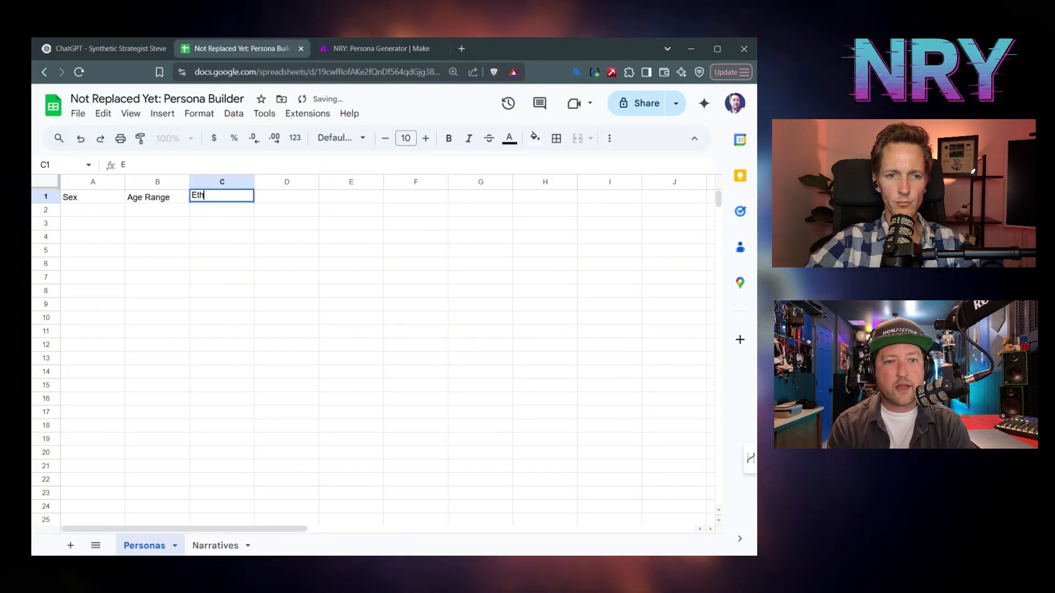
pyautogui.press('Tab')
pyautogui.write('Ed')
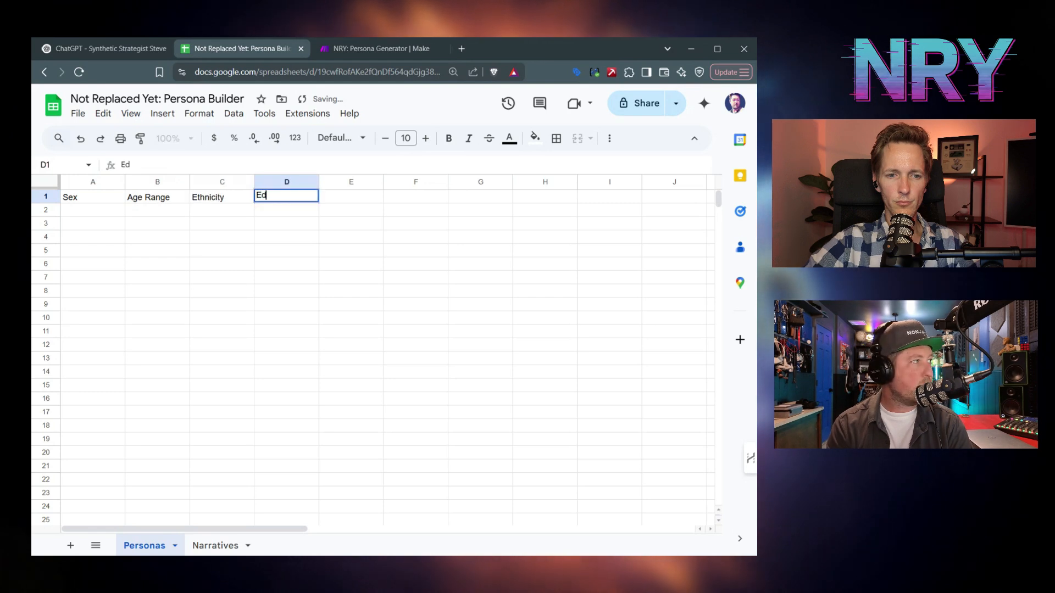
pyautogui.write('ucation Level')
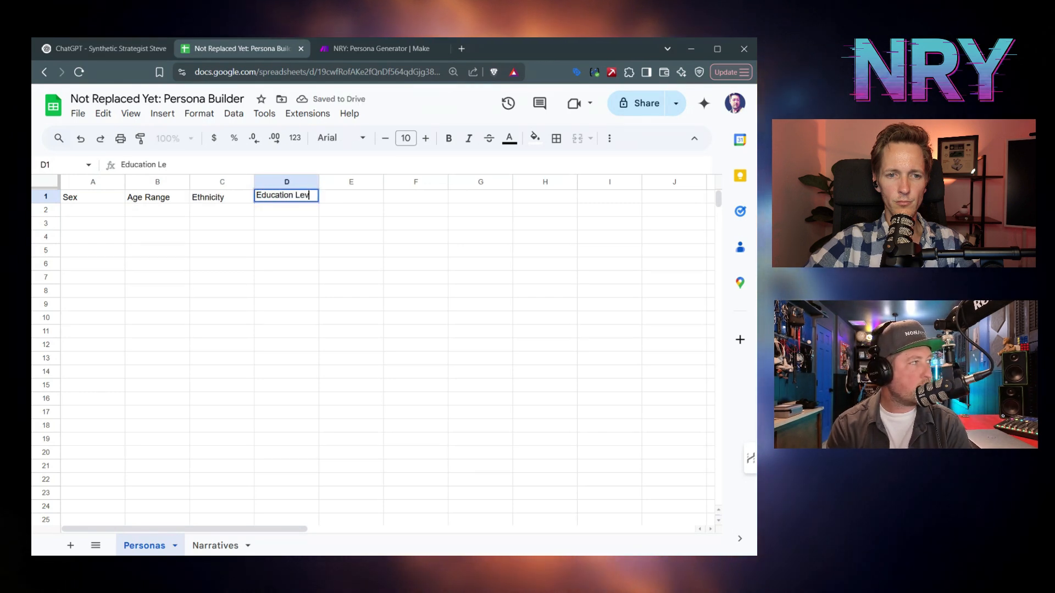
pyautogui.press('Tab')
pyautogui.write('P')
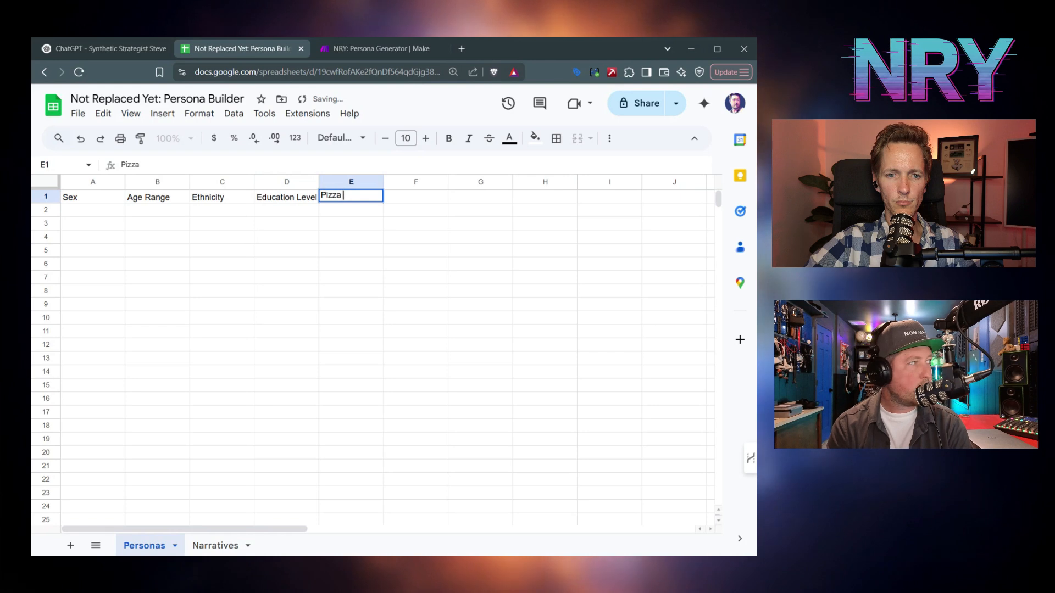
pyautogui.write('izza Engagement')
pyautogui.press('Return')
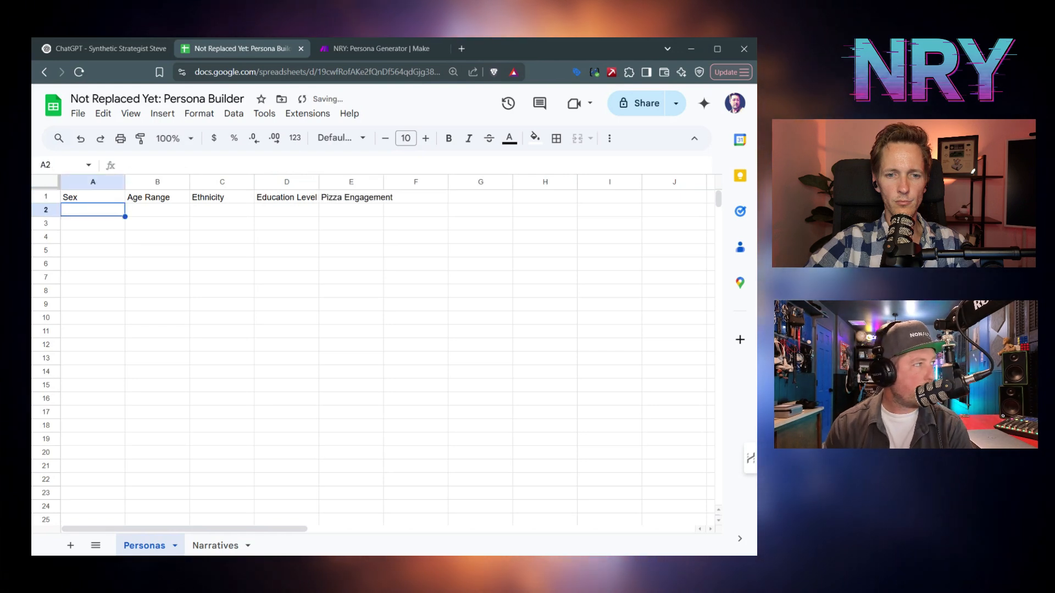
# - Bold the header row and widen columns D and E to fit their headers
pyautogui.click(46, 196)
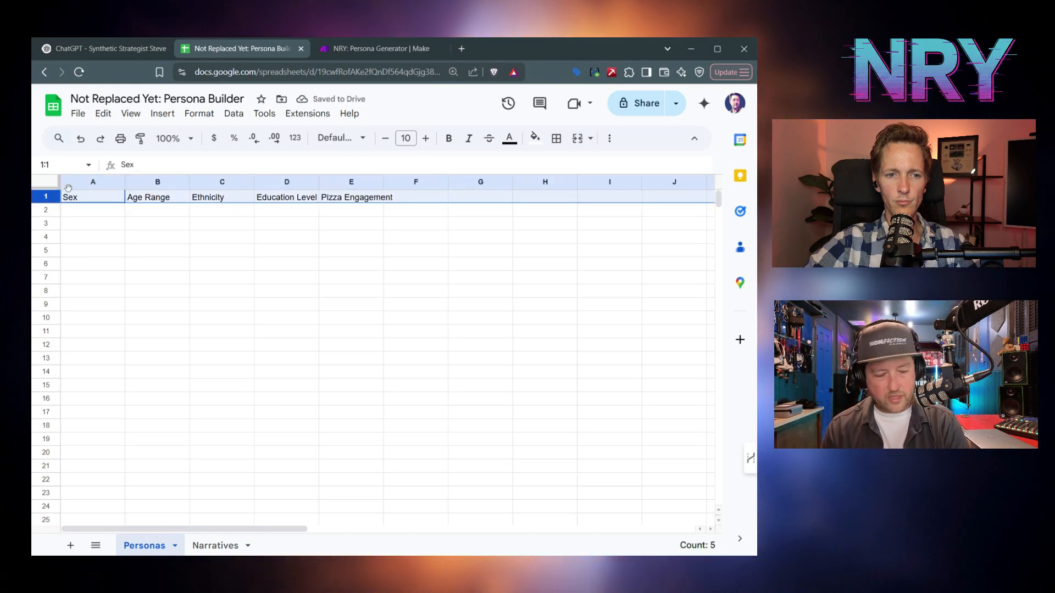
pyautogui.hotkey('ctrl', 'b')
pyautogui.click(184, 240)
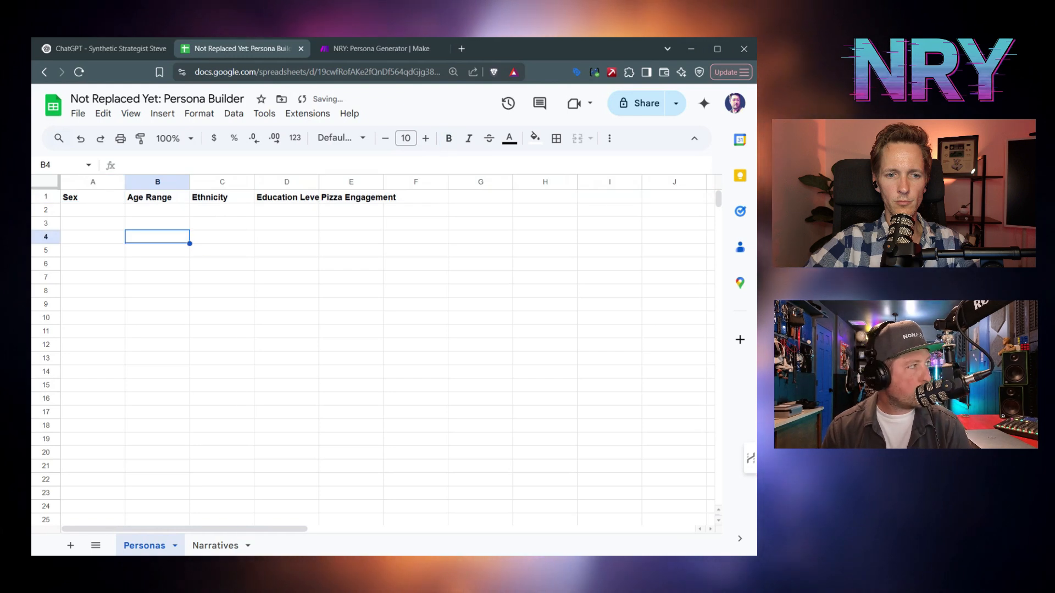
pyautogui.moveTo(318, 181); pyautogui.dragTo(339, 181)
pyautogui.moveTo(404, 181); pyautogui.dragTo(432, 181)
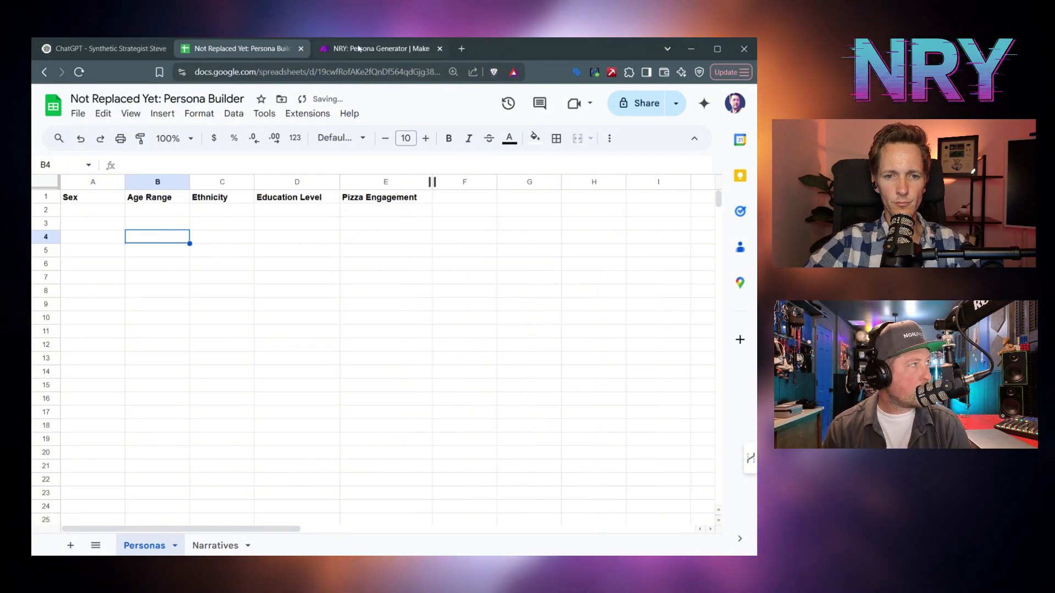
pyautogui.click(379, 48)
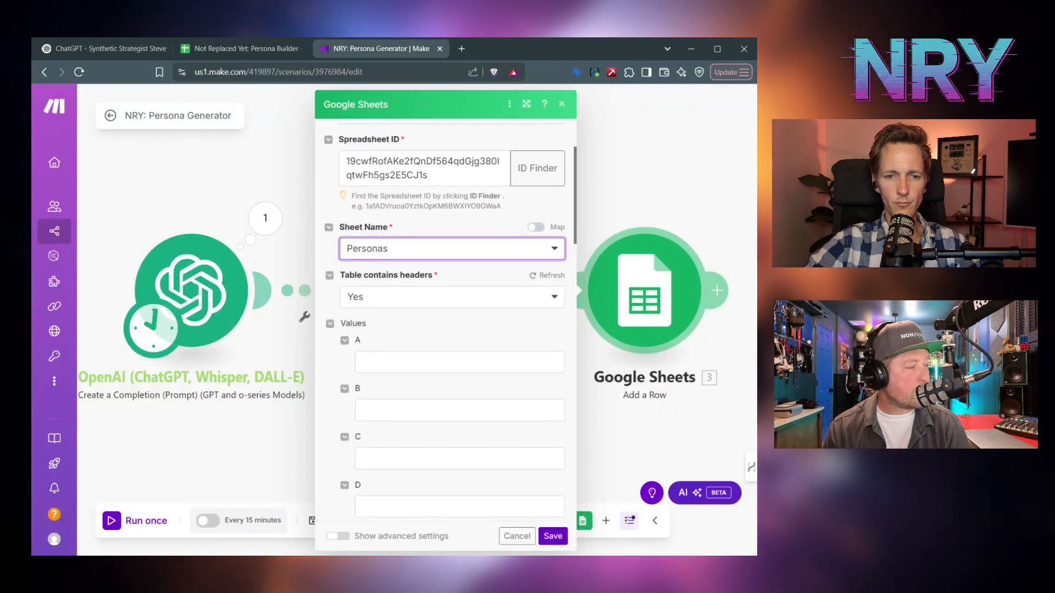
# - Map the iterator's sex value into column A, checking the sheet's Sex and Age Range headers
pyautogui.click(418, 362)
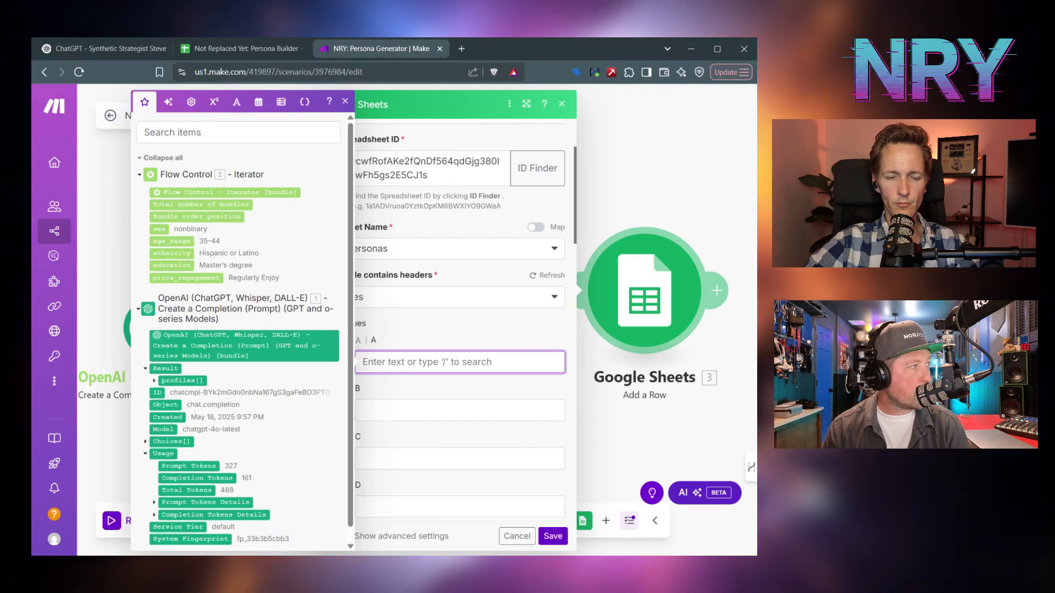
pyautogui.click(158, 228)
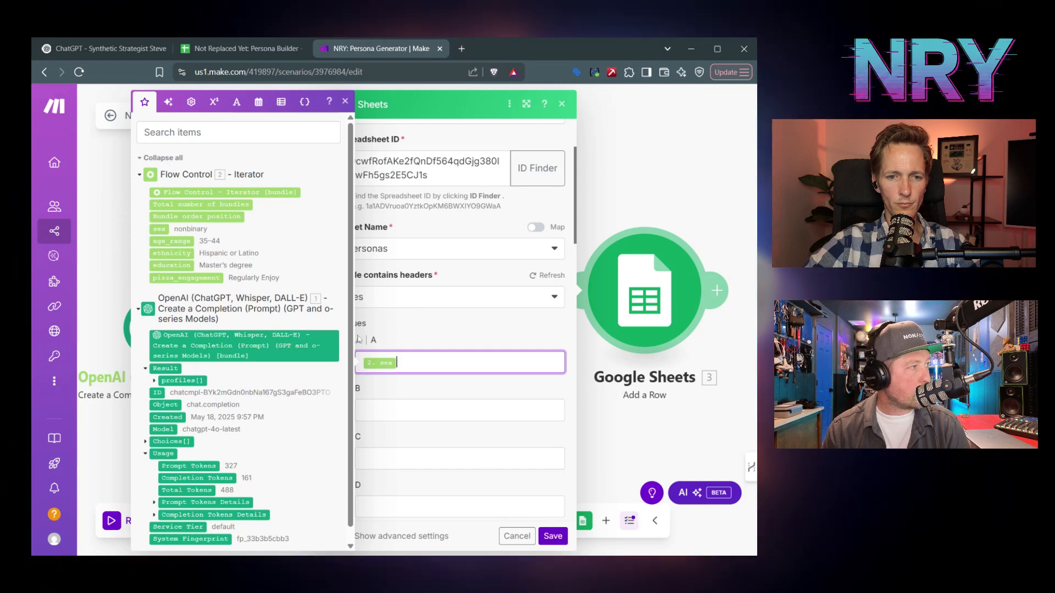
pyautogui.click(369, 347)
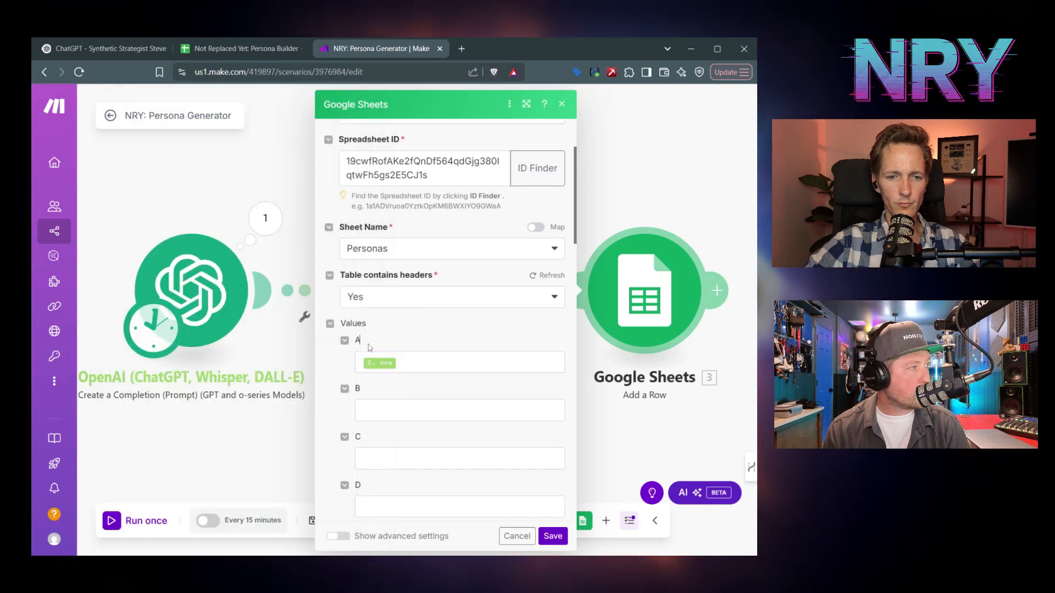
pyautogui.click(242, 49)
pyautogui.click(96, 201)
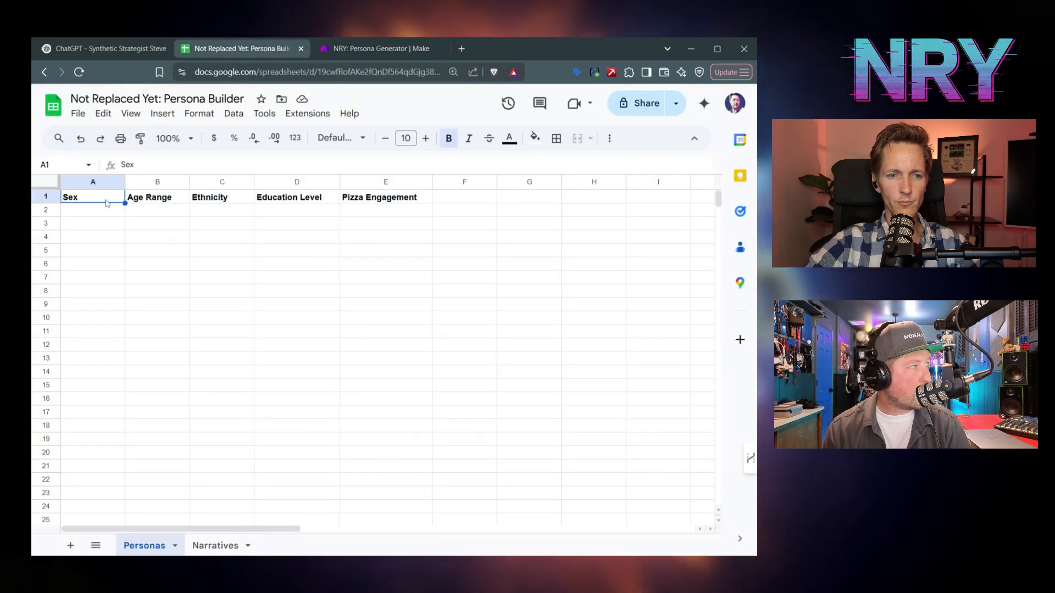
pyautogui.click(149, 198)
pyautogui.click(381, 48)
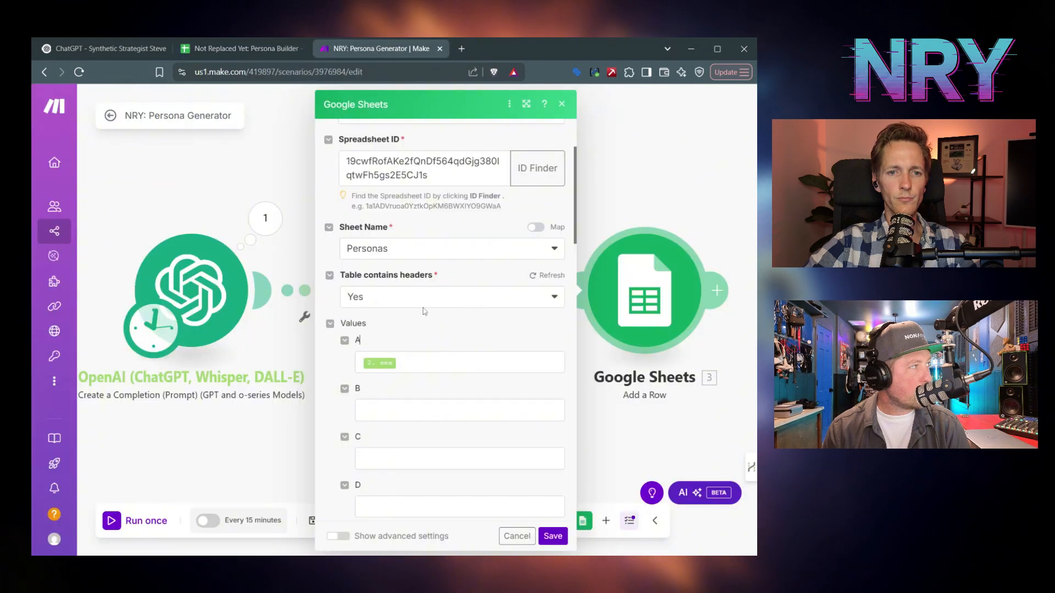
# - Map age_range, ethnicity, education and pizza_engagement into columns B–E and save the module
pyautogui.click(437, 408)
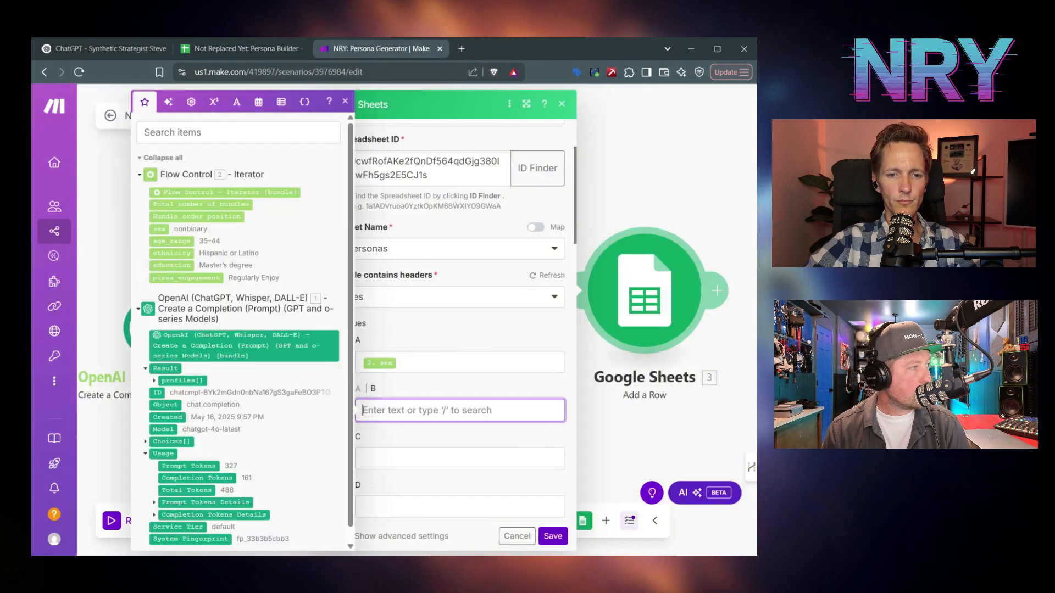
pyautogui.click(168, 241)
pyautogui.press('Tab')
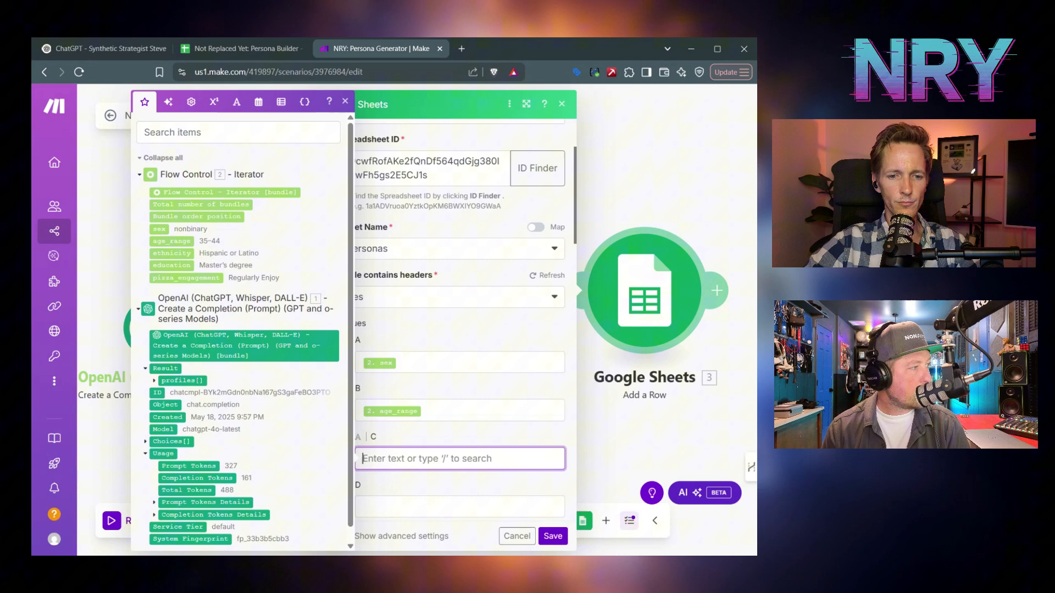
pyautogui.click(177, 253)
pyautogui.press('Tab')
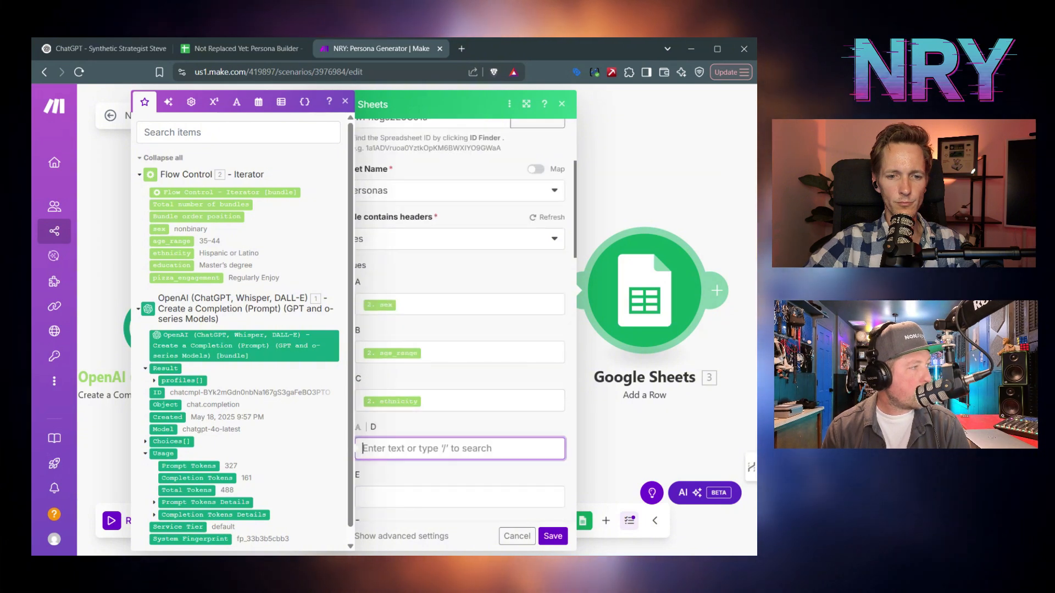
pyautogui.click(185, 266)
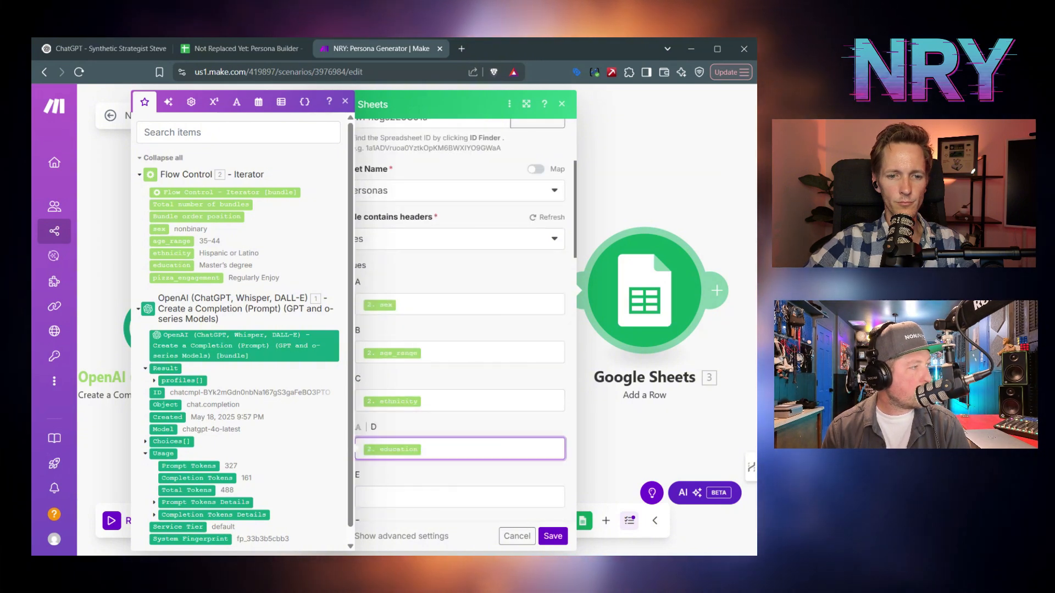
pyautogui.press('Tab')
pyautogui.click(197, 276)
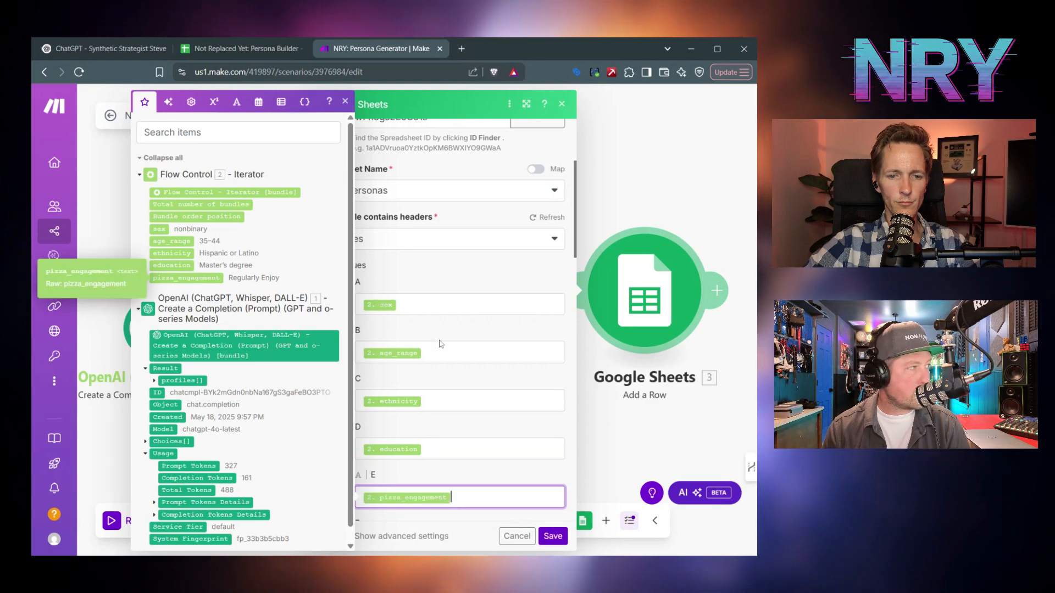
pyautogui.click(242, 48)
pyautogui.click(387, 182)
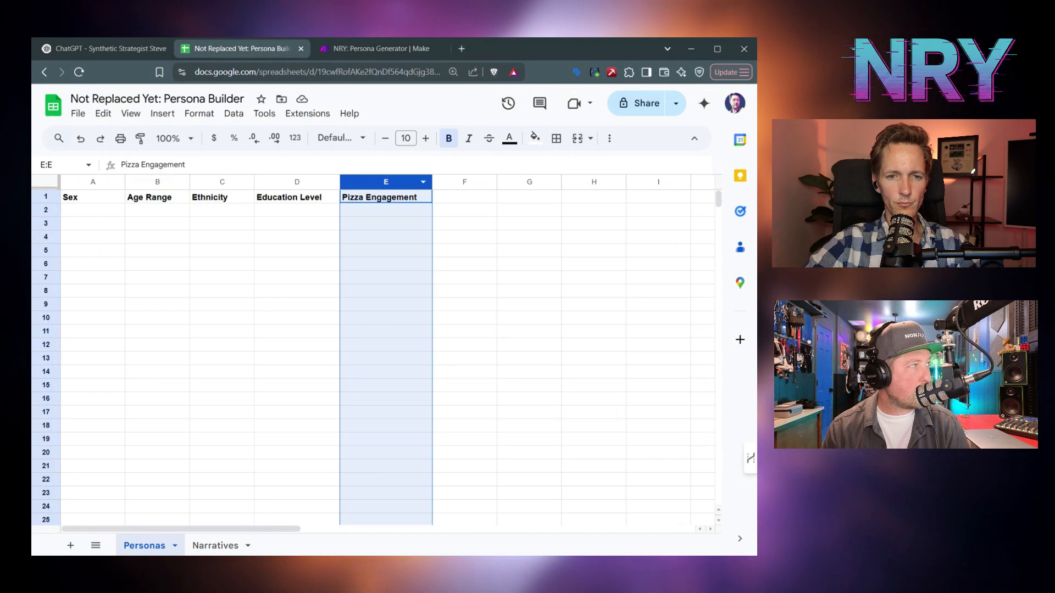
pyautogui.click(389, 48)
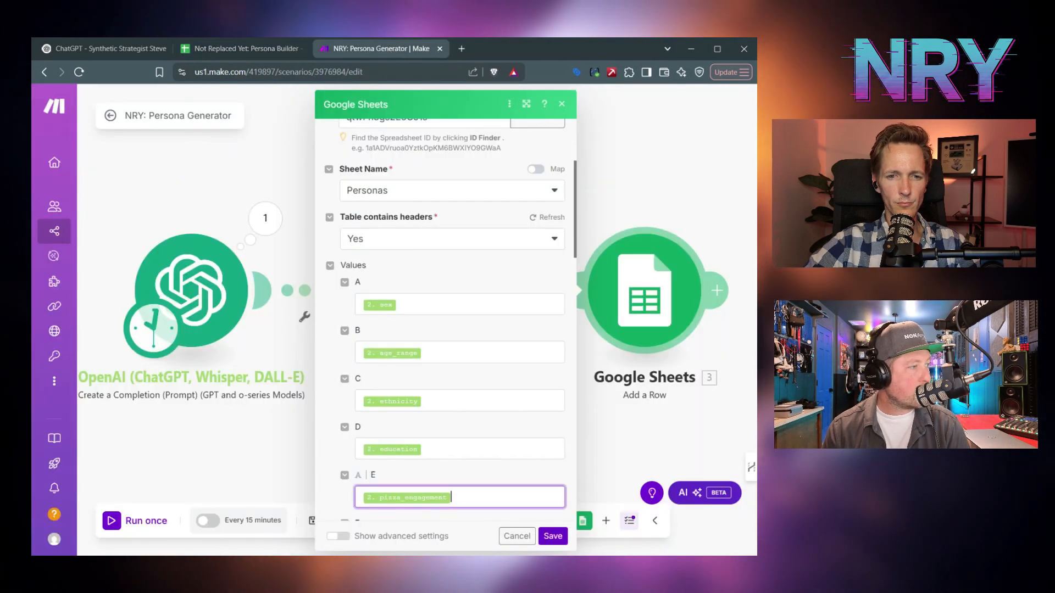
pyautogui.click(554, 536)
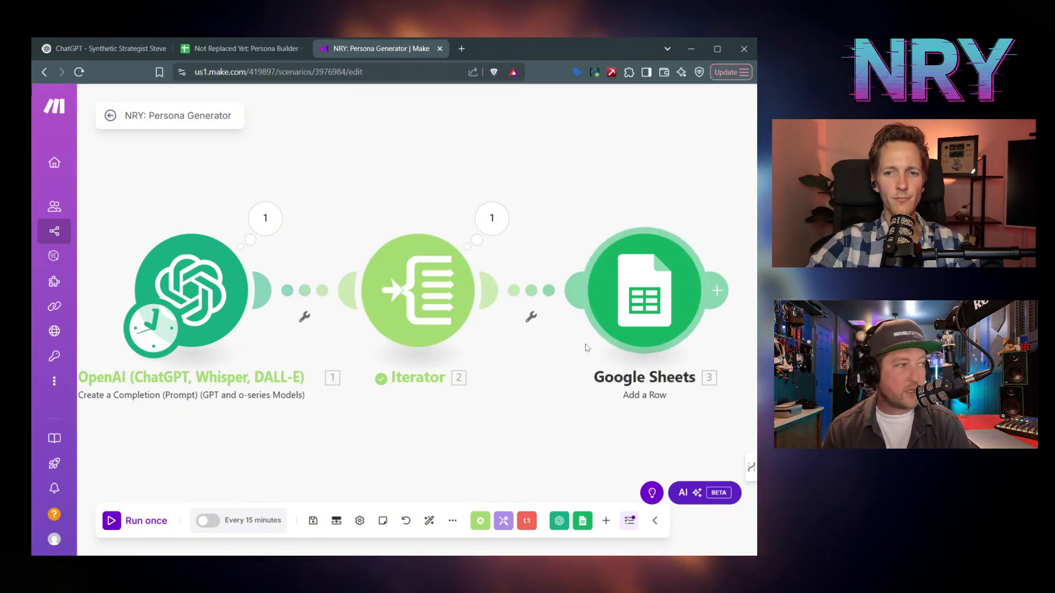
# - Run the scenario once and inspect the OpenAI result's respondents array of profiles
pyautogui.click(113, 523)
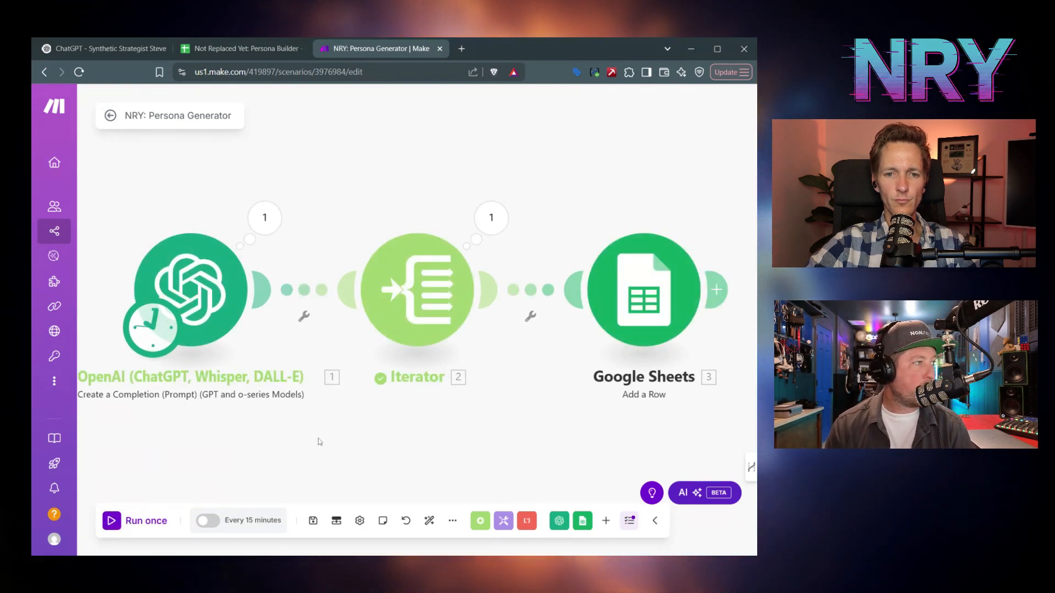
pyautogui.click(491, 219)
pyautogui.click(263, 219)
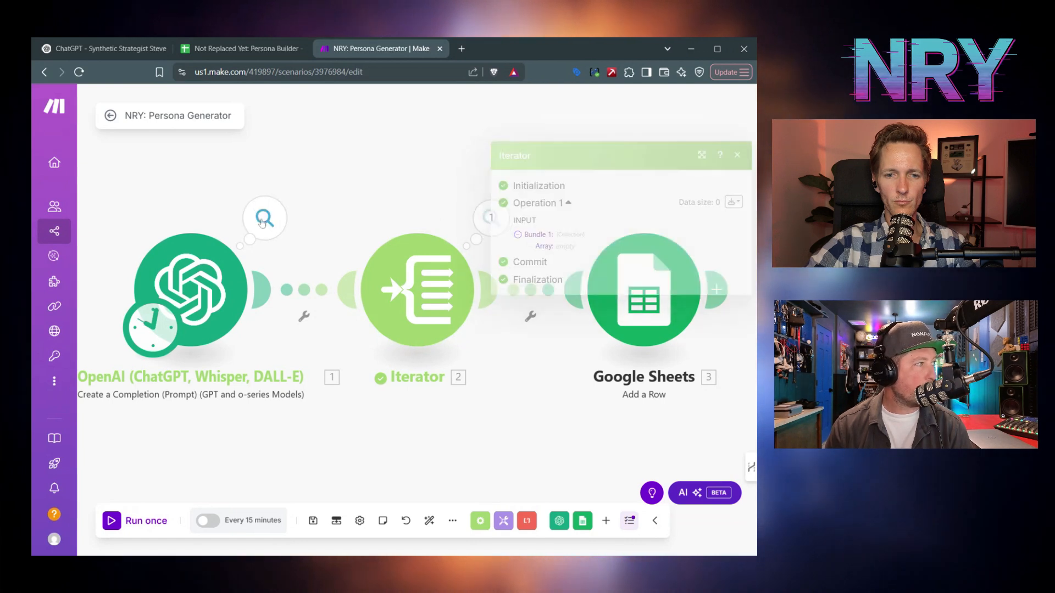
pyautogui.click(338, 330)
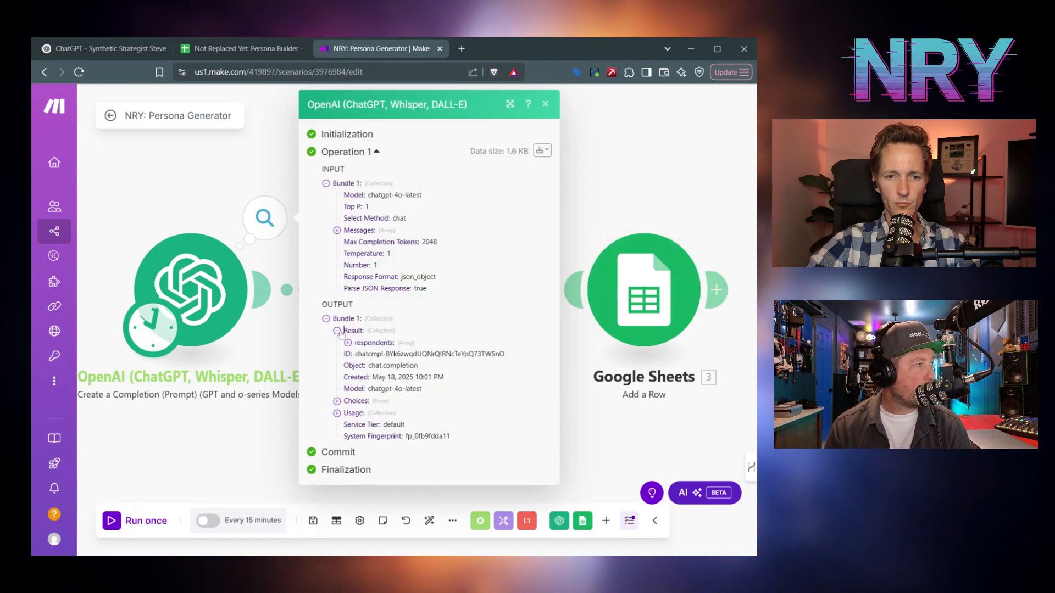
pyautogui.click(349, 343)
pyautogui.click(359, 355)
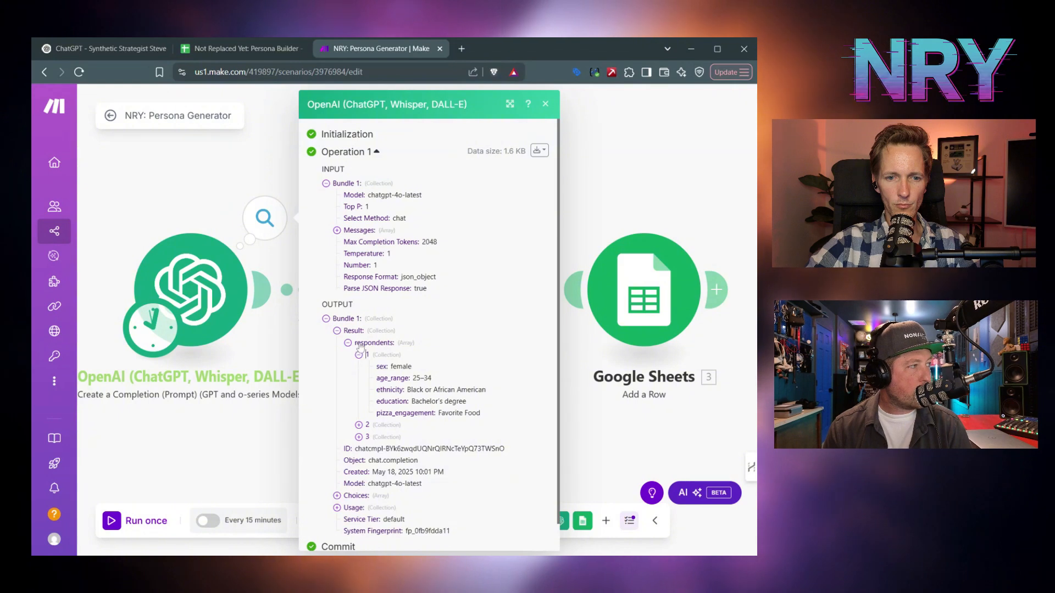
pyautogui.click(546, 104)
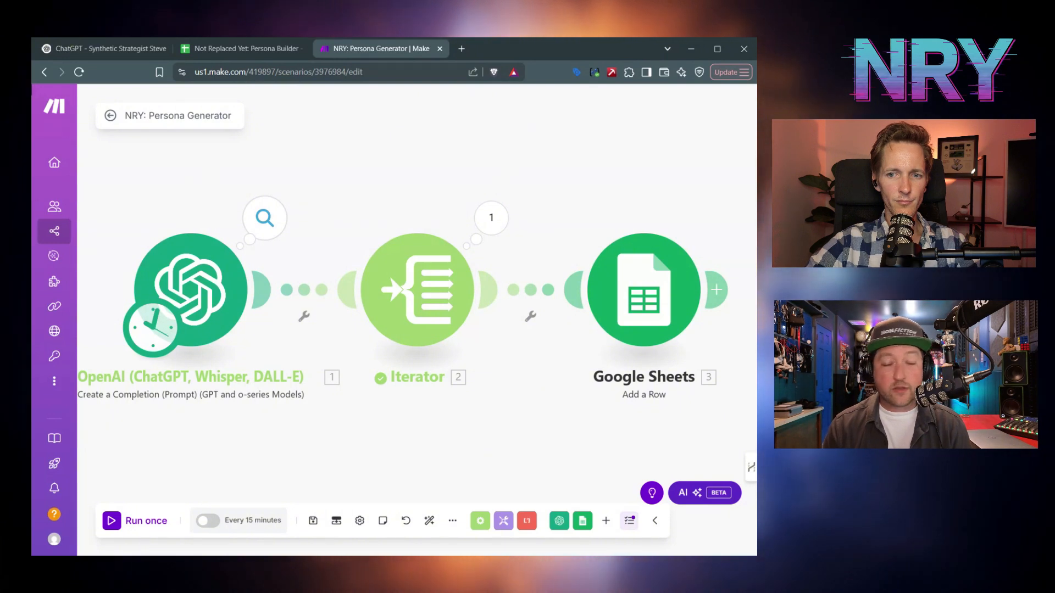
pyautogui.click(265, 218)
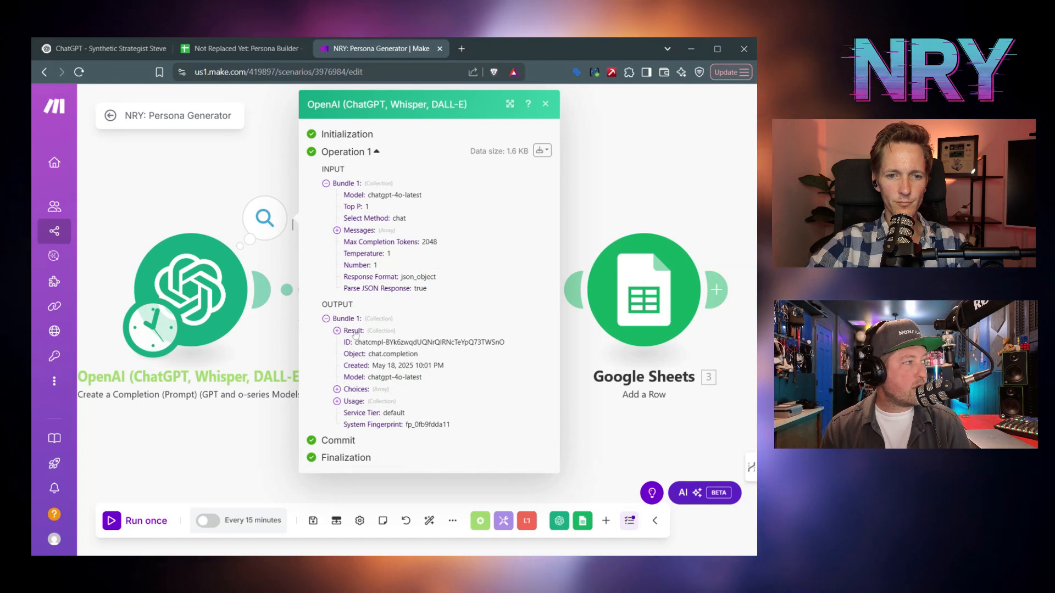
pyautogui.click(337, 331)
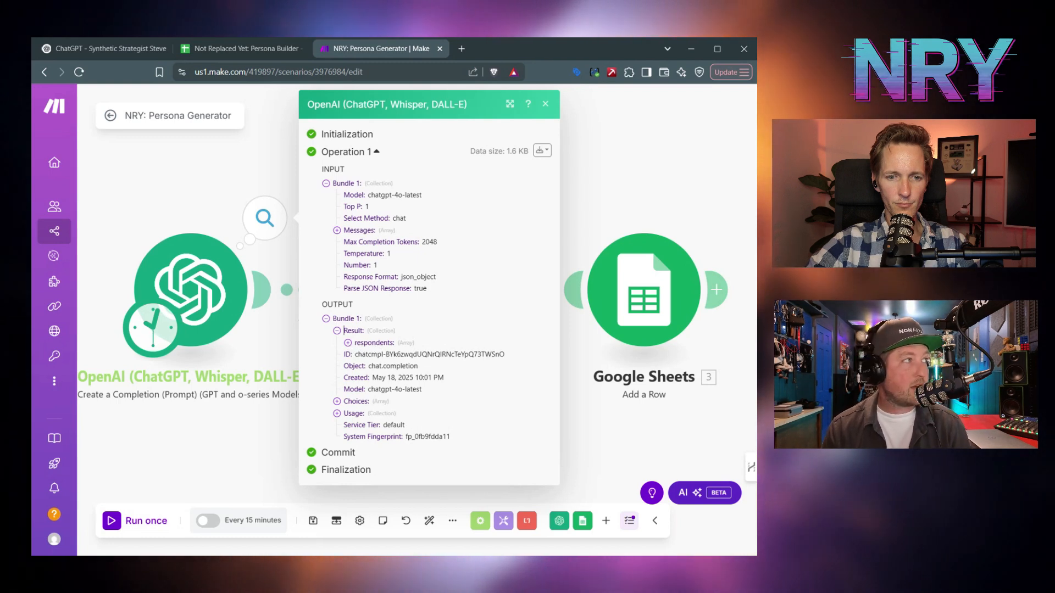
# - Close the output details and review the Iterator settings without changing them
pyautogui.click(544, 104)
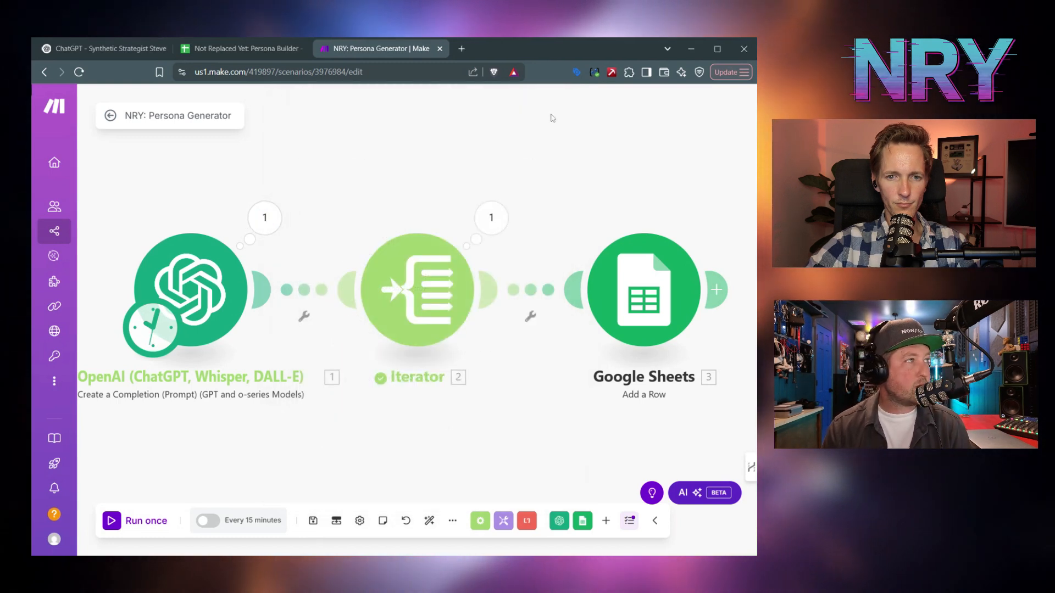
pyautogui.click(432, 281)
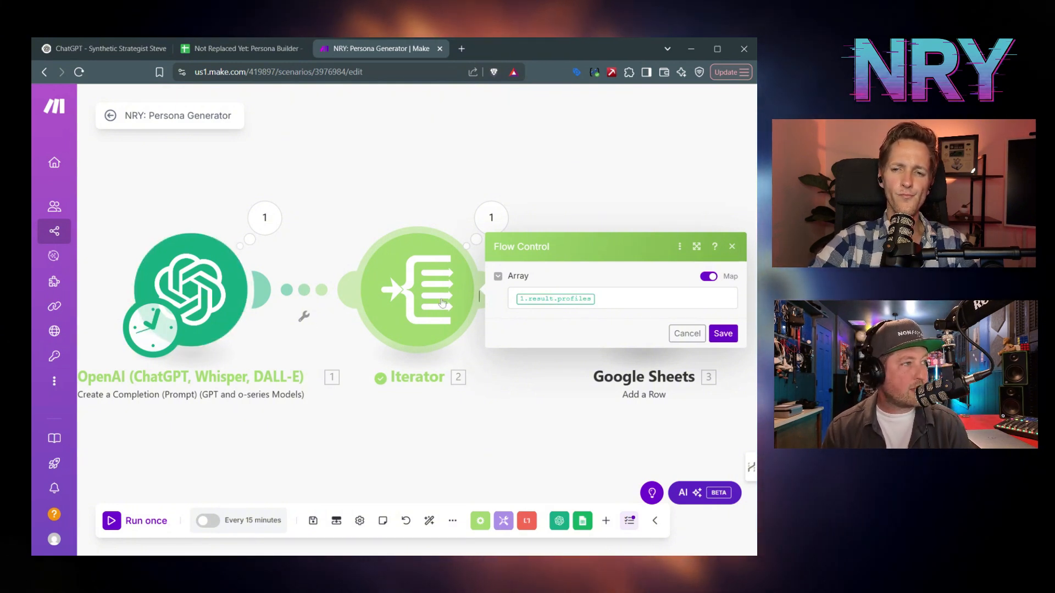
pyautogui.click(686, 333)
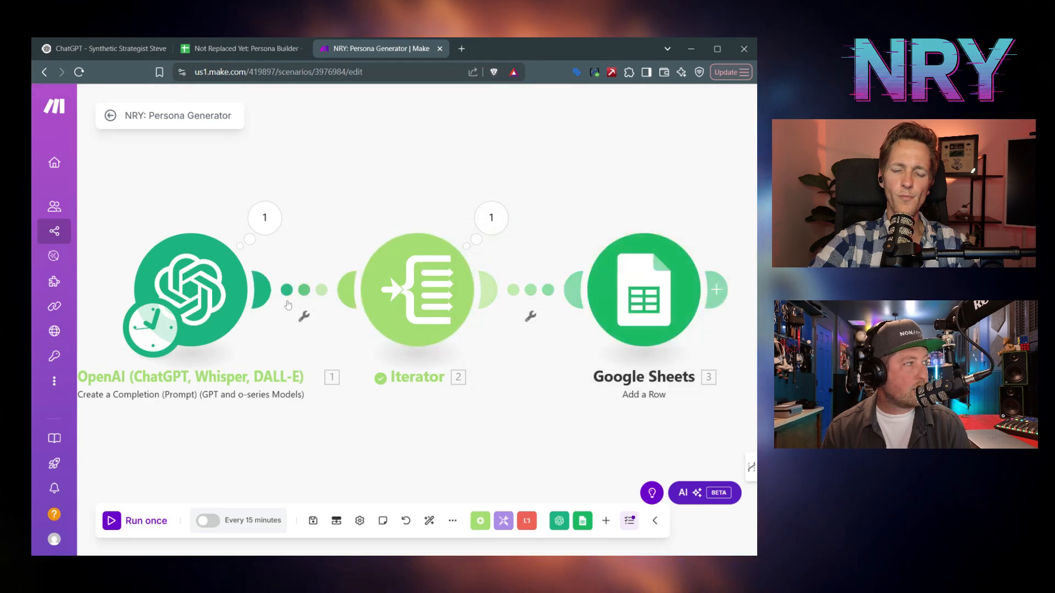
# - Open the OpenAI module's settings and scroll to the system prompt's JSON requirements
pyautogui.click(192, 280)
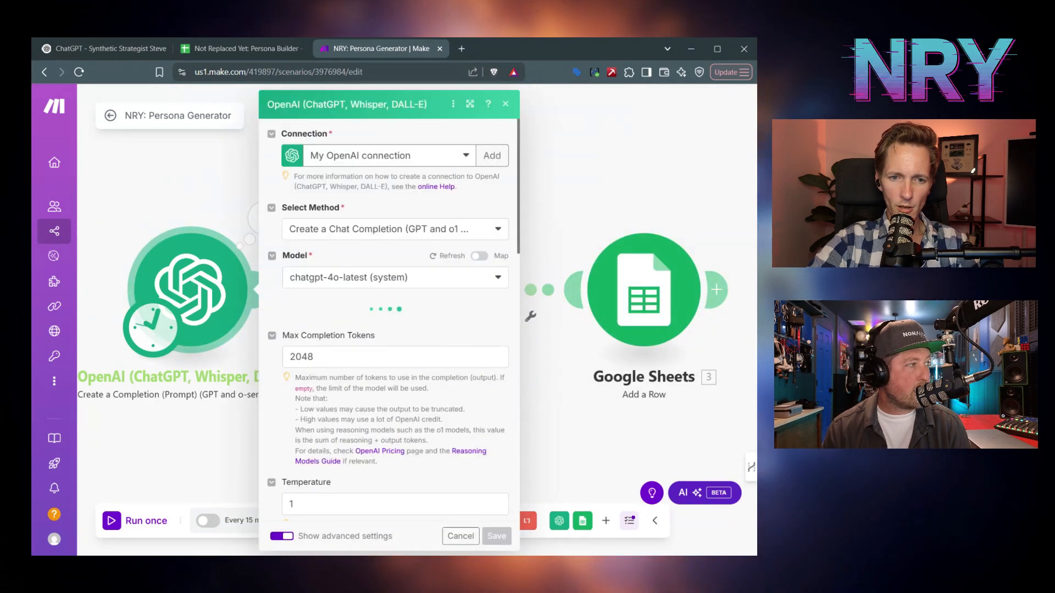
pyautogui.scroll(-5, 385, 318)
pyautogui.scroll(-2, 284, 365)
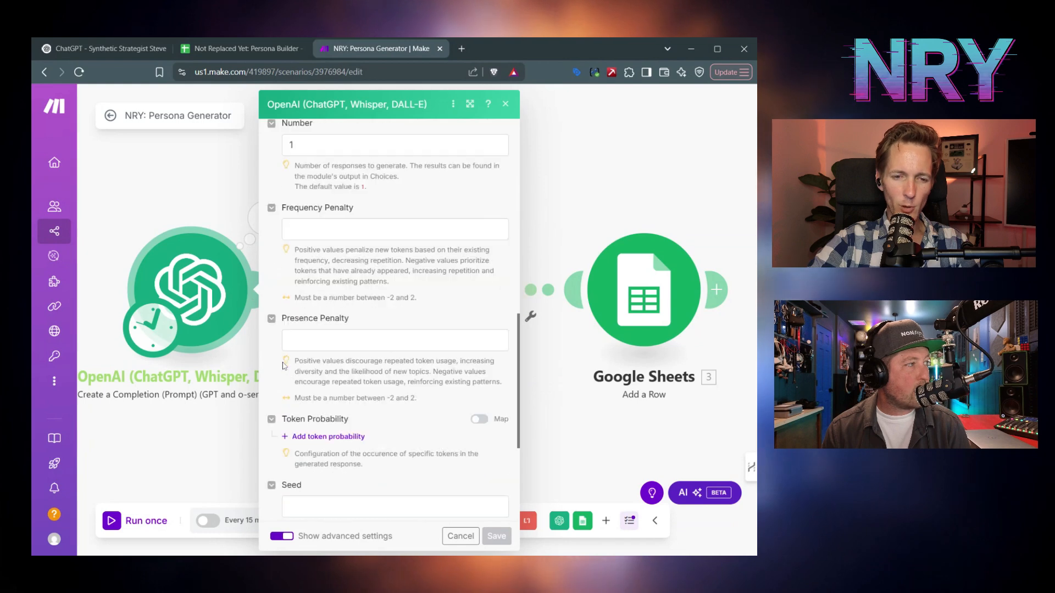
pyautogui.scroll(6, 282, 373)
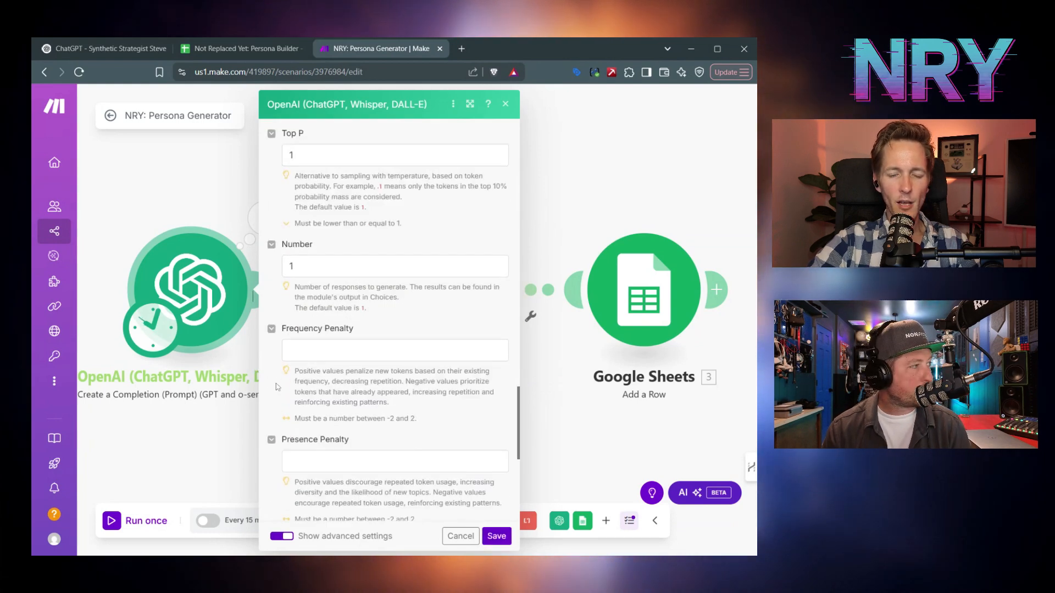
pyautogui.scroll(15, 277, 387)
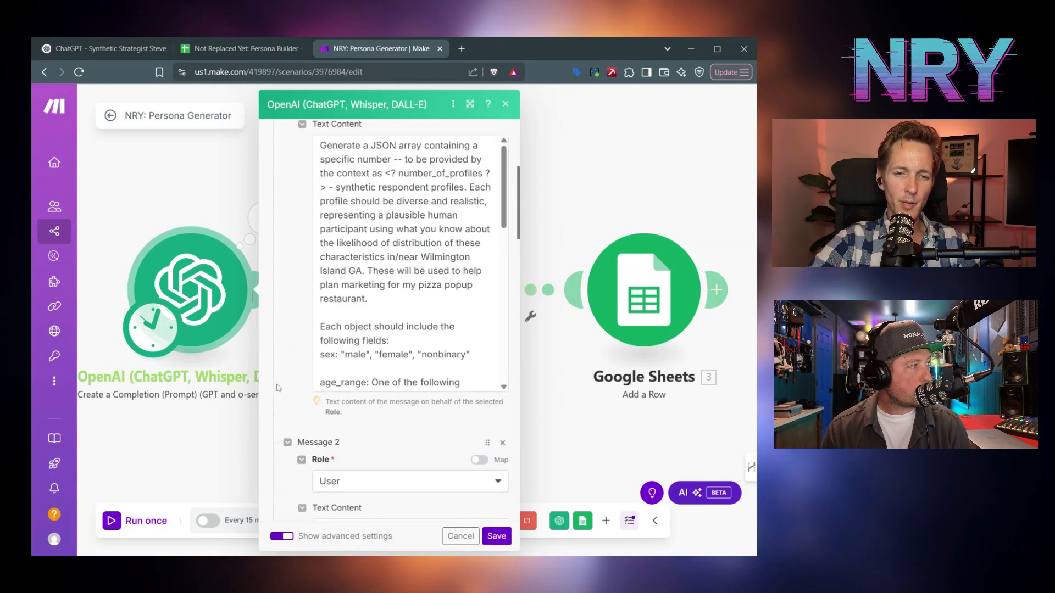
pyautogui.scroll(-10, 410, 321)
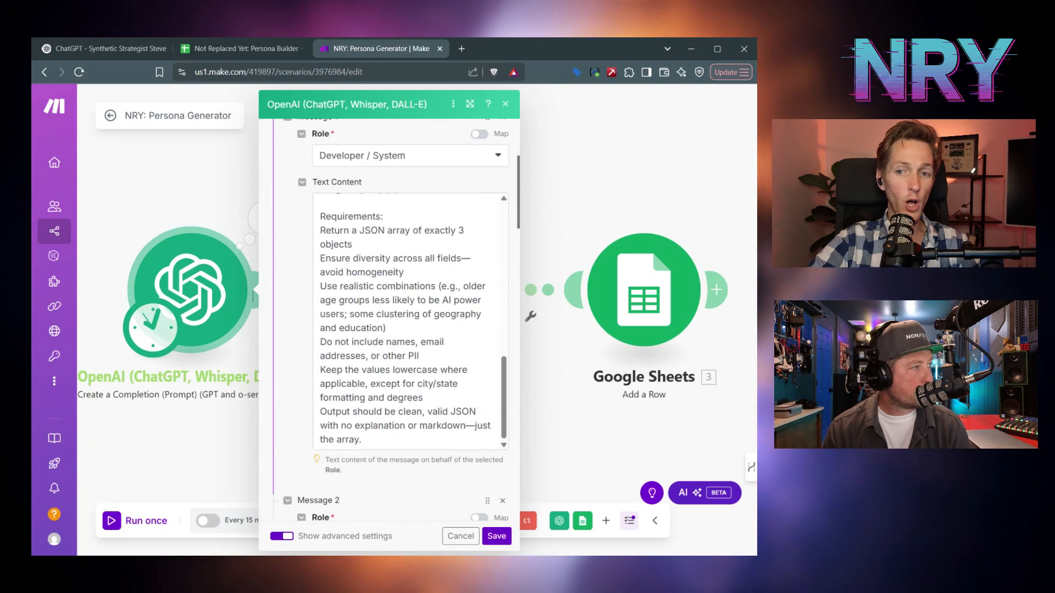
# - Append 'For JSON structure, output this as an object named "profiles"' on a new prompt line
pyautogui.click(362, 439)
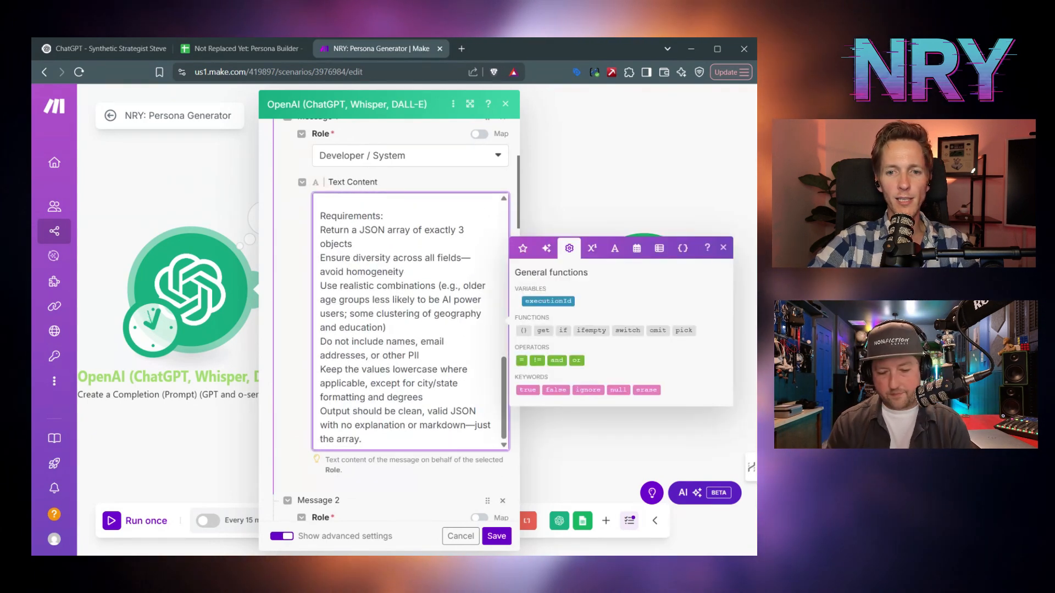
pyautogui.press('Return')
pyautogui.press('Return')
pyautogui.write('For JSON structure')
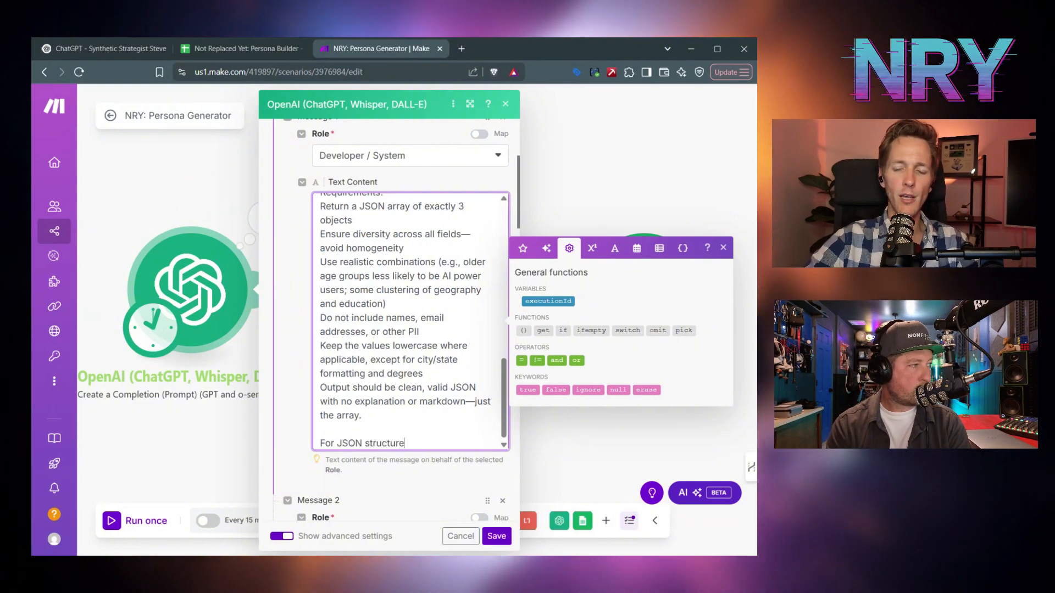
pyautogui.write(', output this')
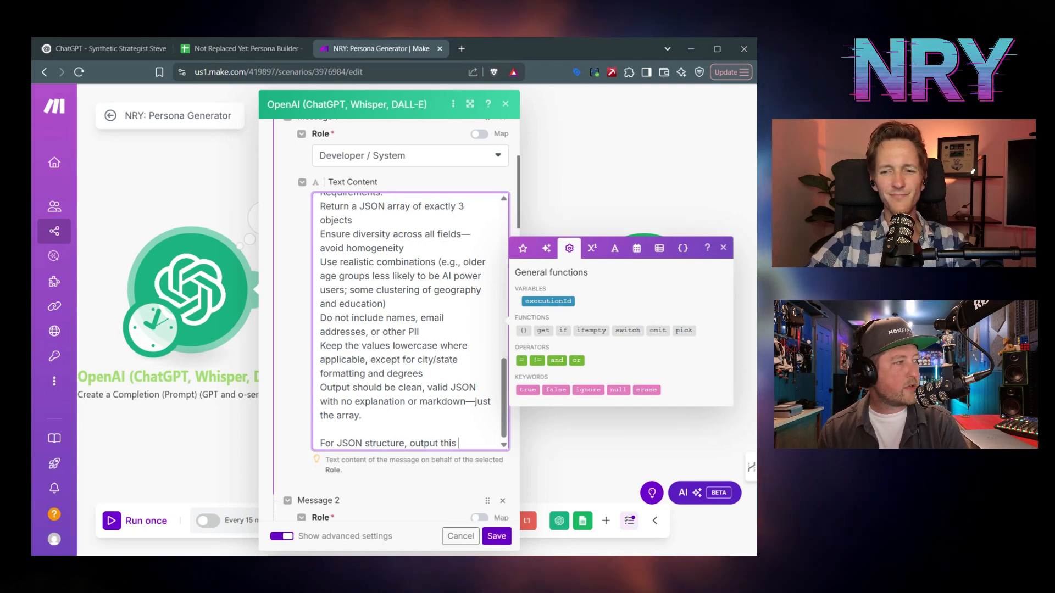
pyautogui.moveTo(320, 443); pyautogui.dragTo(426, 443)
pyautogui.click(459, 443)
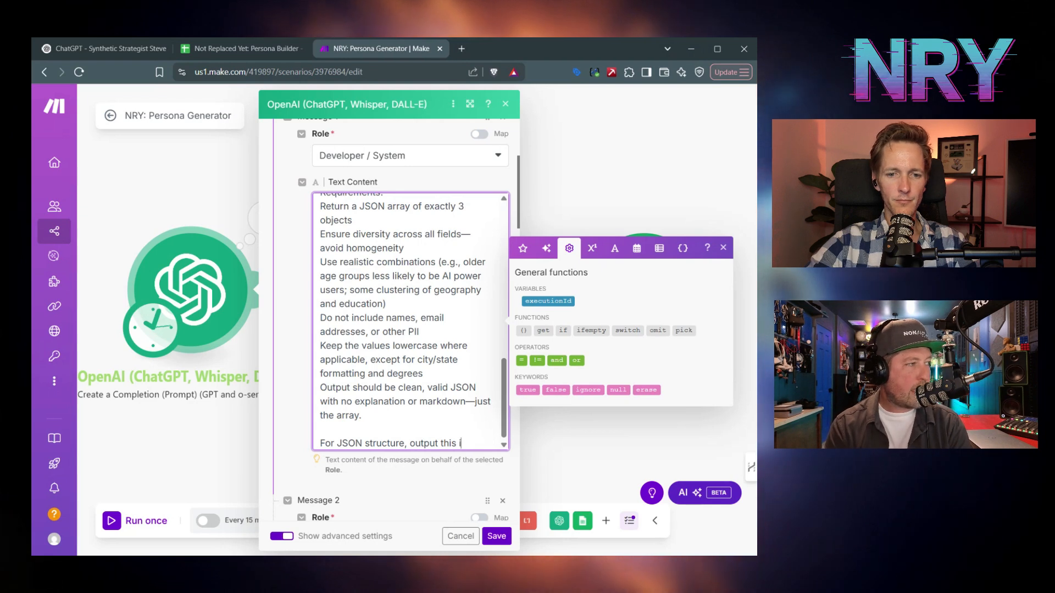
pyautogui.write('as an object')
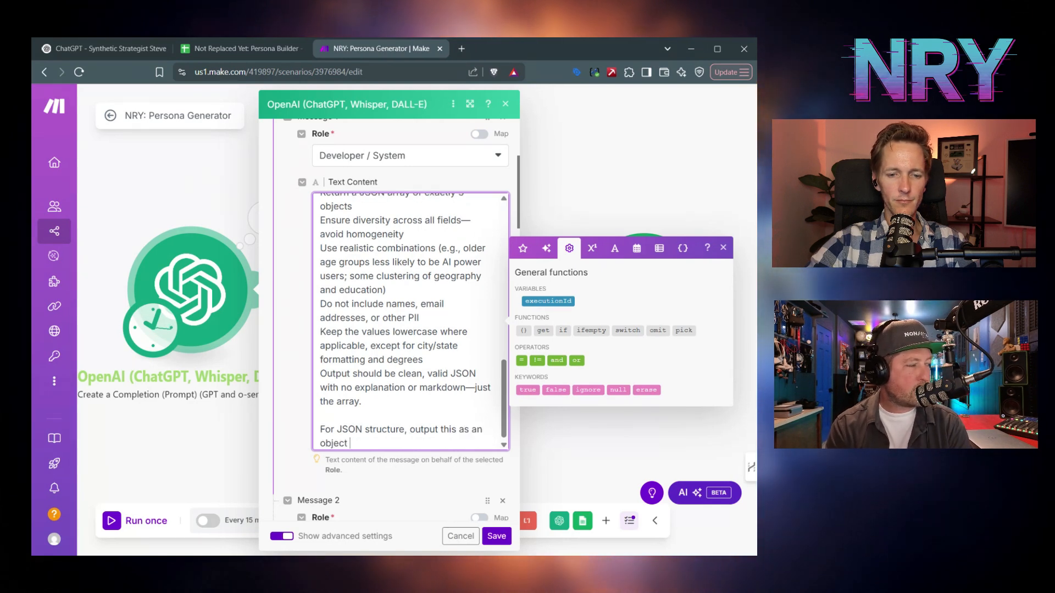
pyautogui.write(' named "profiles".')
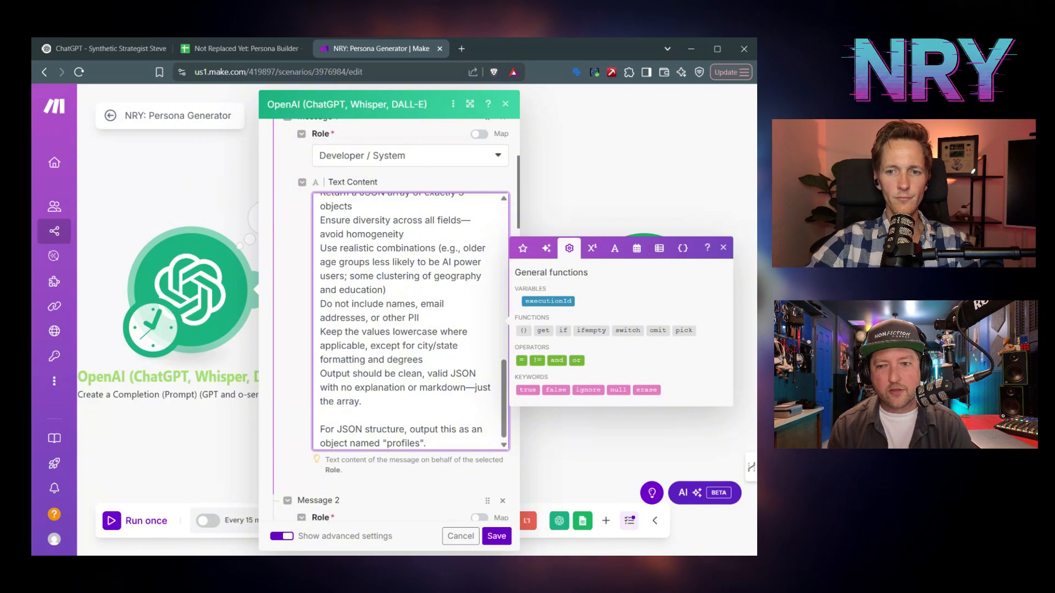
# - Save the OpenAI settings and scenario, and confirm the Iterator splits 1.result.profiles
pyautogui.click(494, 536)
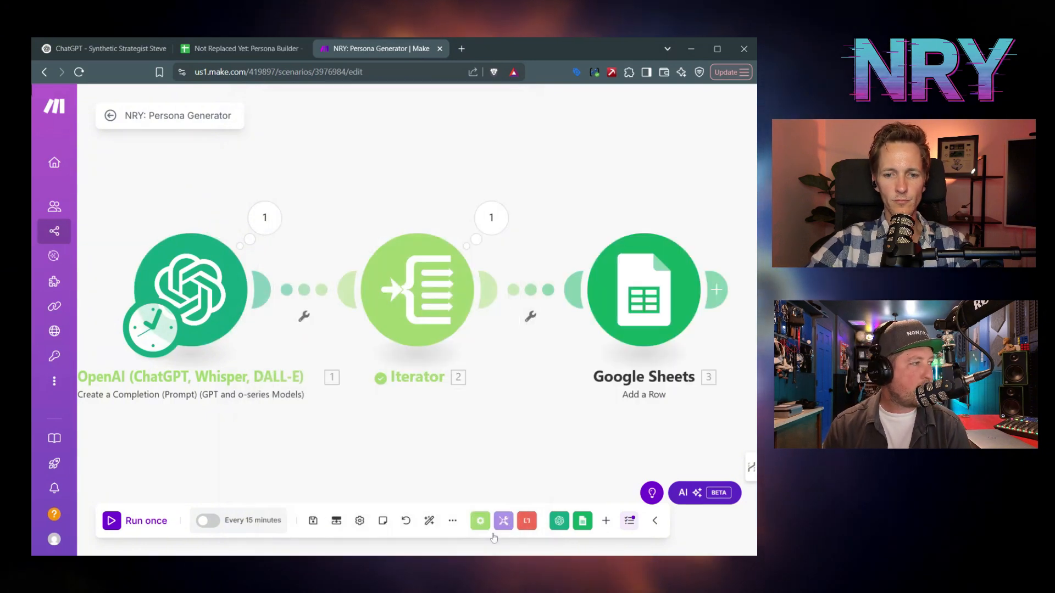
pyautogui.click(313, 519)
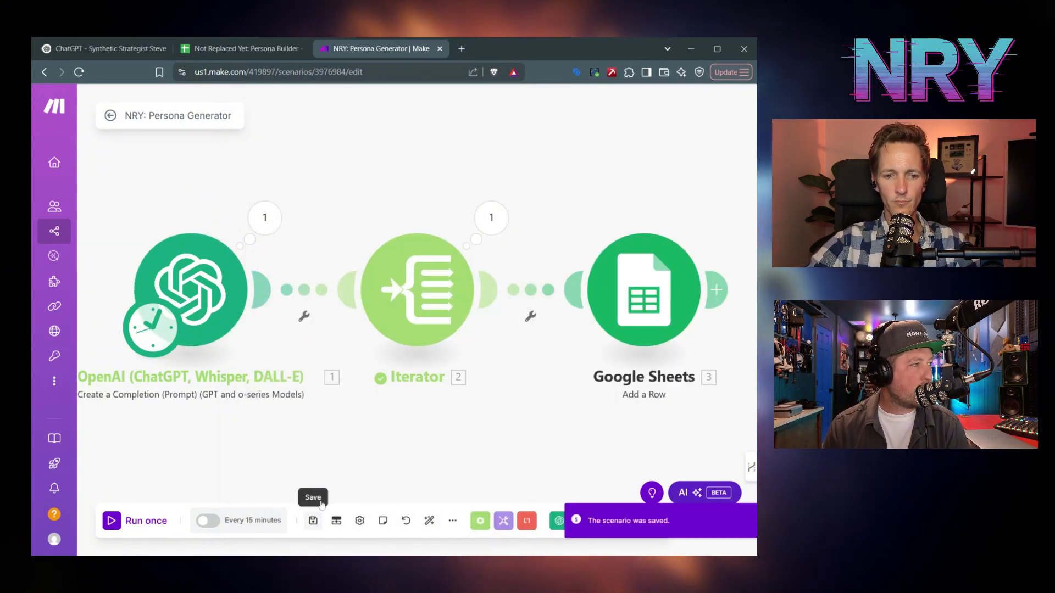
pyautogui.click(417, 290)
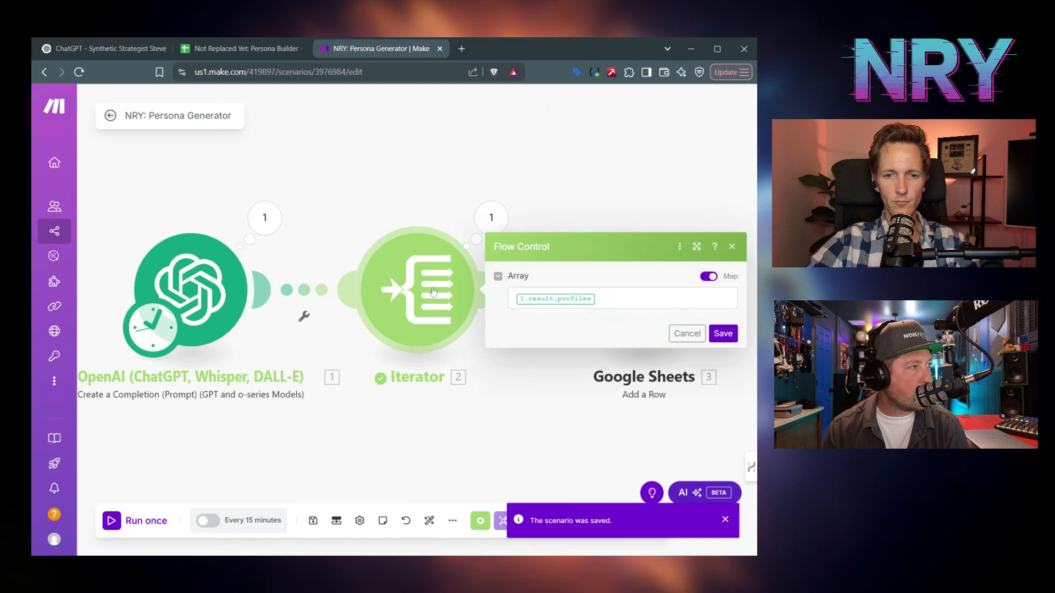
pyautogui.click(720, 333)
# - Review the end of the OpenAI system prompt, save the scenario again and run it once
pyautogui.click(250, 295)
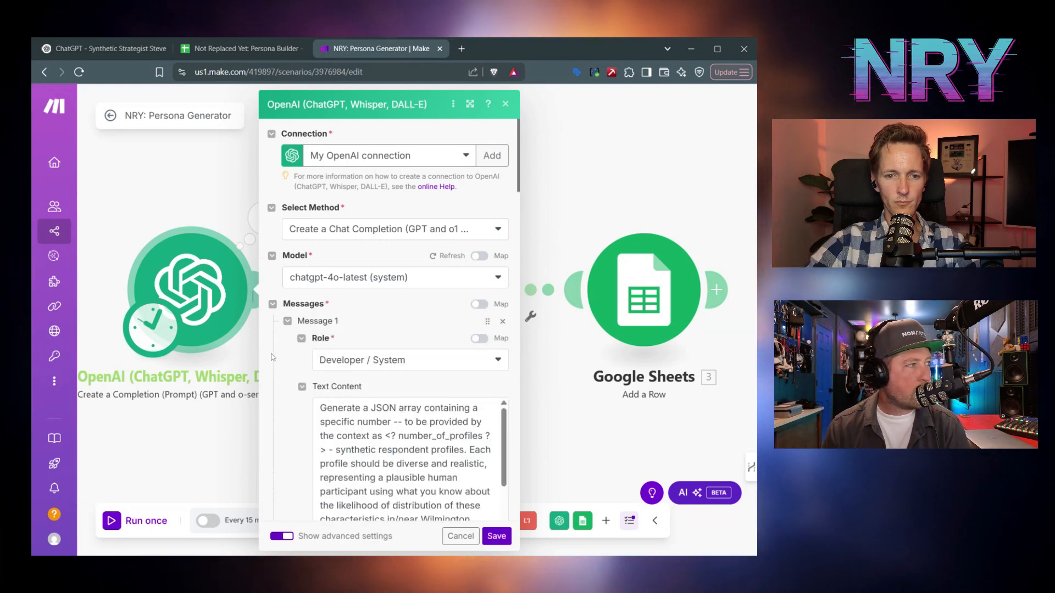
pyautogui.scroll(-15, 407, 248)
pyautogui.scroll(-1, 407, 247)
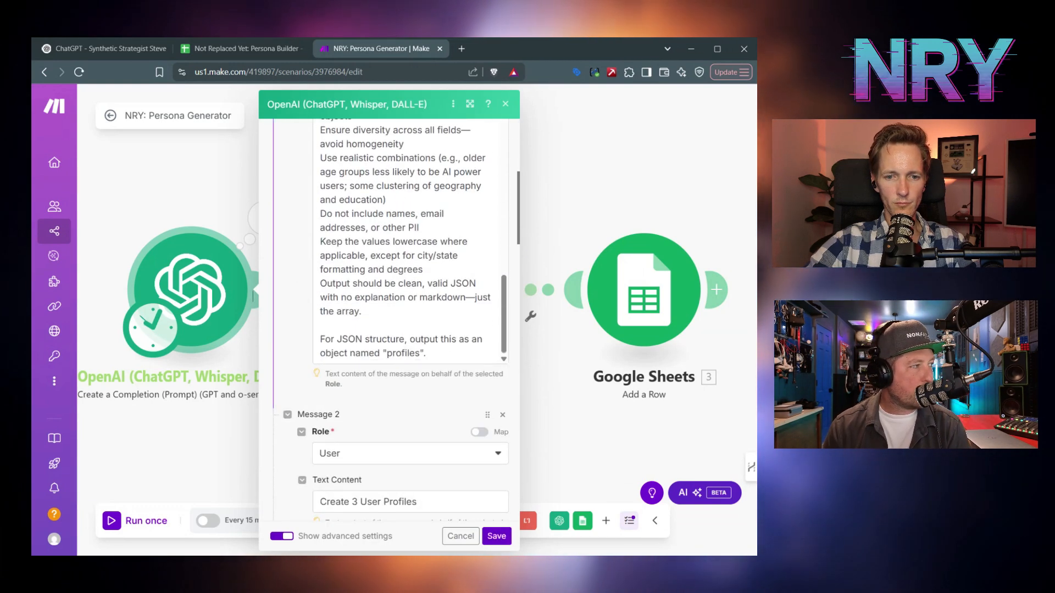
pyautogui.click(386, 353)
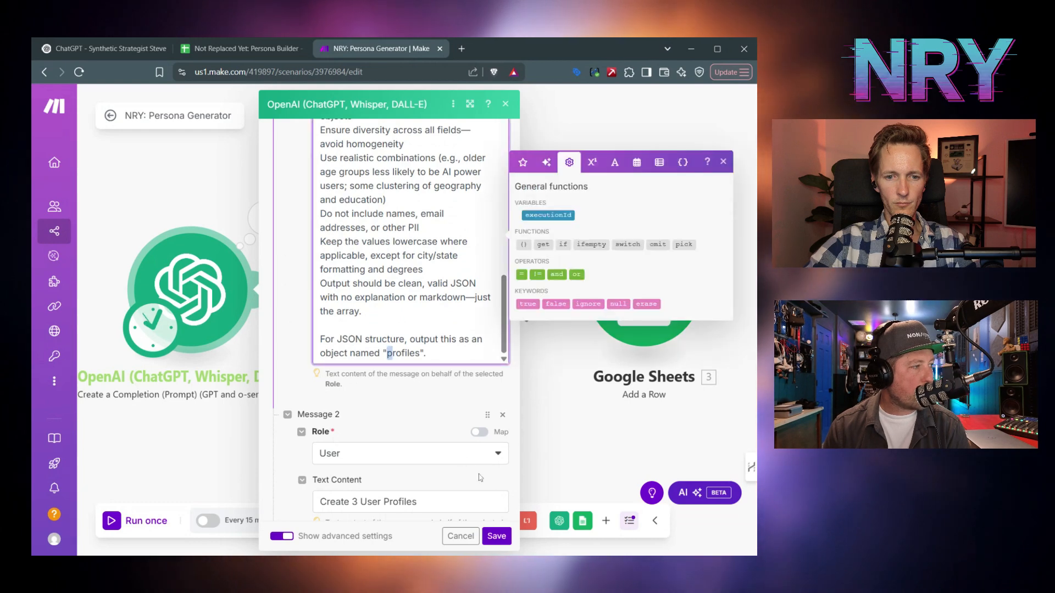
pyautogui.click(496, 536)
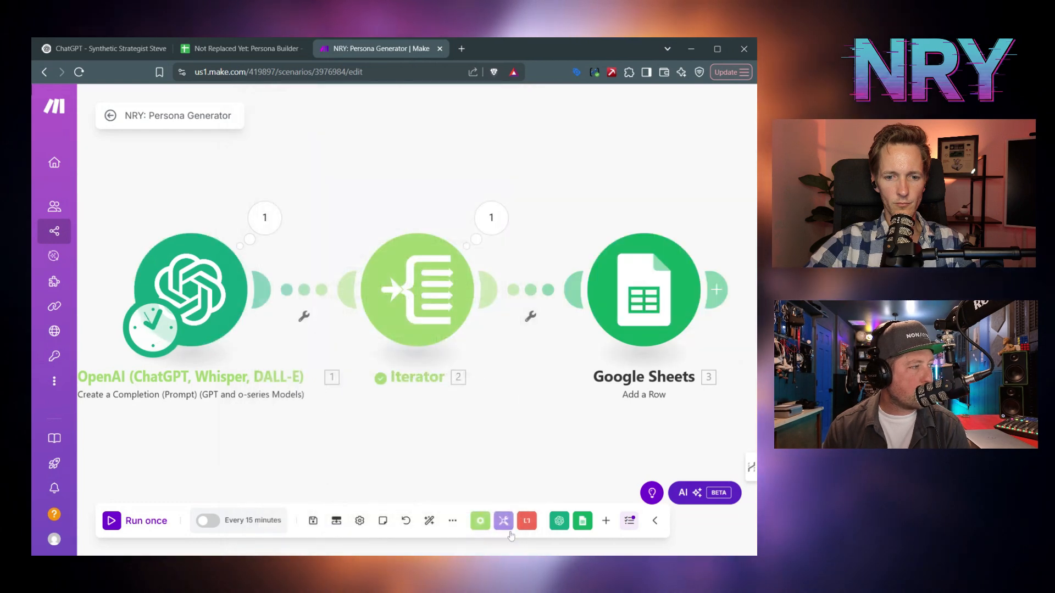
pyautogui.click(314, 523)
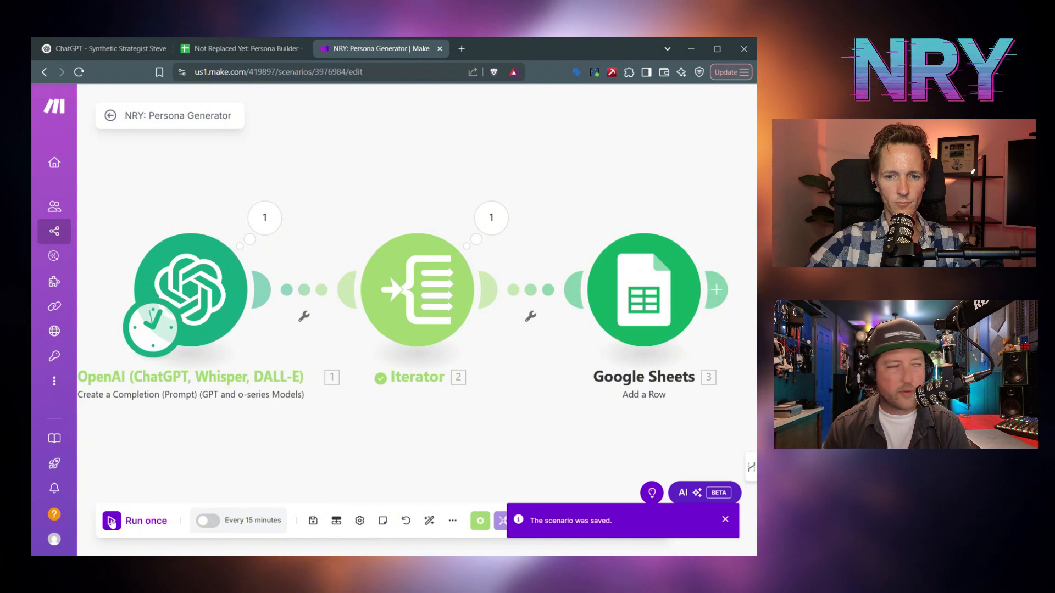
pyautogui.click(112, 520)
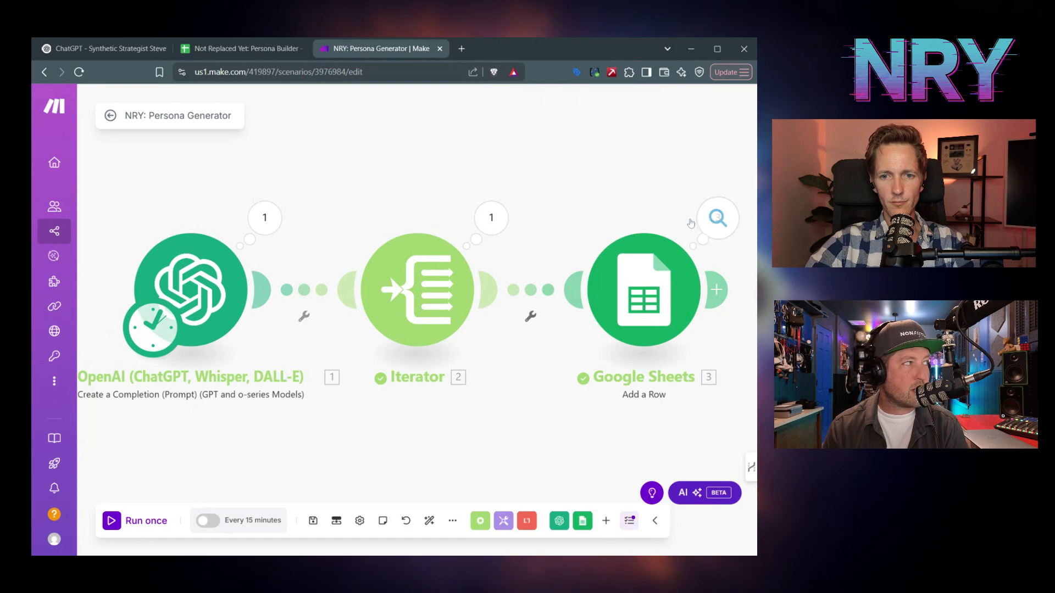
# - Remove the bold formatting from the persona data in A2:E4 of the Personas sheet
pyautogui.click(248, 49)
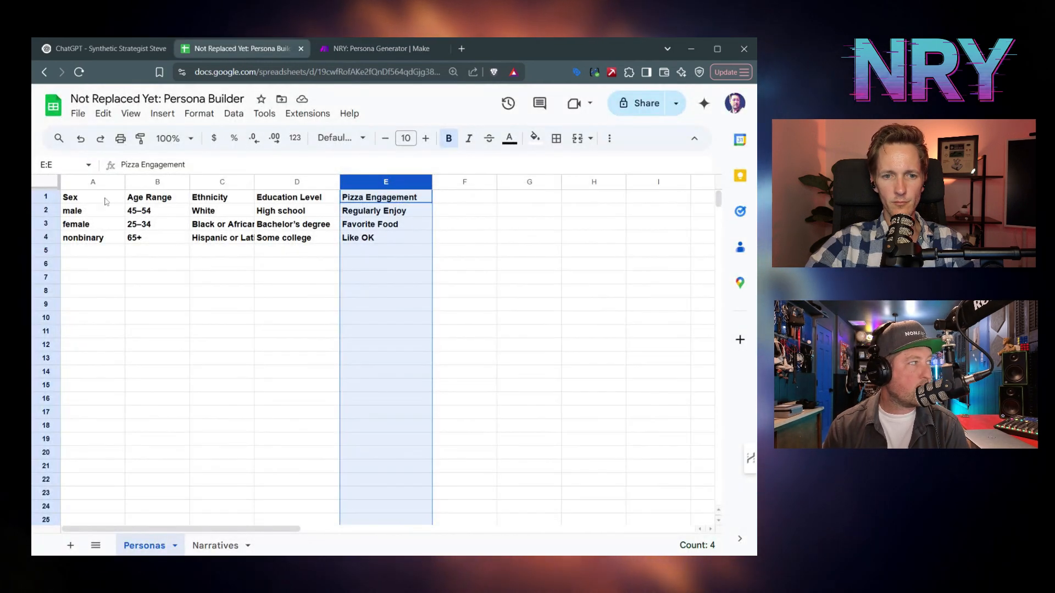
pyautogui.moveTo(103, 212); pyautogui.dragTo(404, 243)
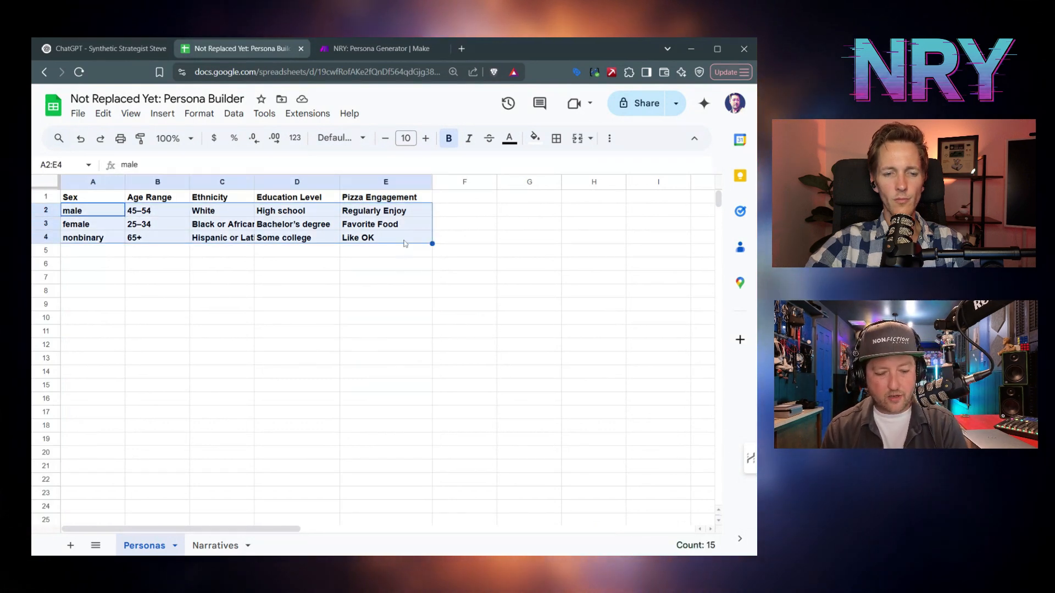
pyautogui.hotkey('ctrl', 'b')
pyautogui.click(404, 241)
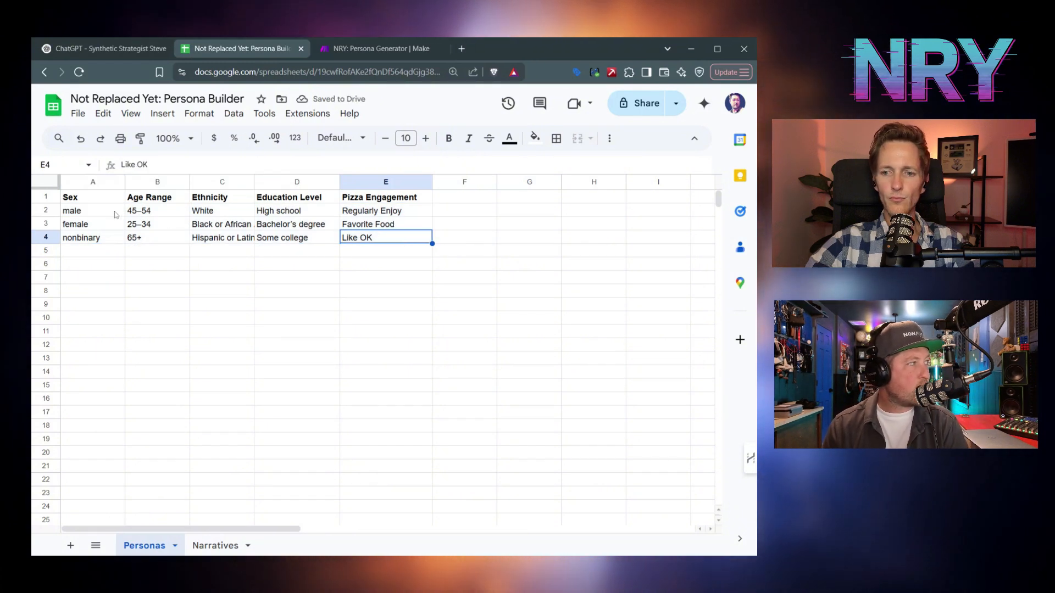
# - Select each persona row in turn (A2:E2, A3:E3, A4:E4) to walk through it
pyautogui.moveTo(116, 214); pyautogui.dragTo(351, 215)
pyautogui.moveTo(78, 229); pyautogui.dragTo(362, 228)
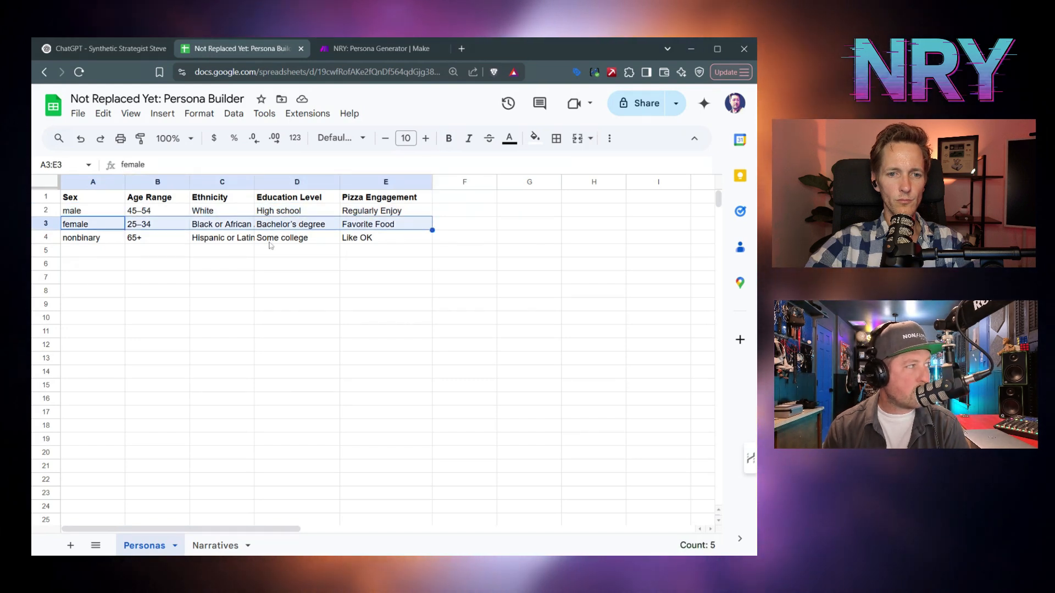
pyautogui.moveTo(106, 245); pyautogui.dragTo(371, 243)
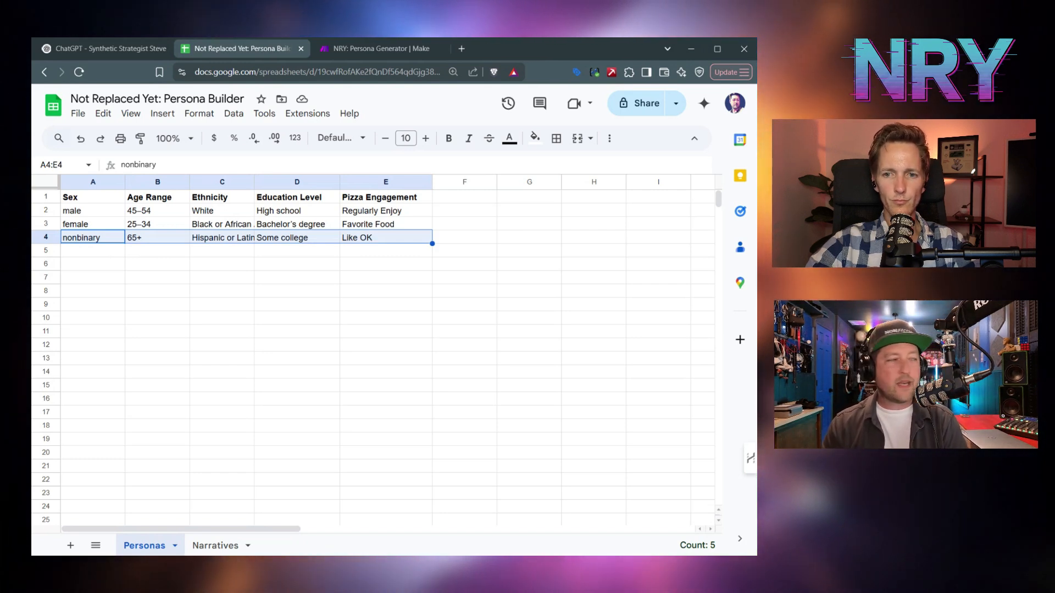
pyautogui.click(372, 242)
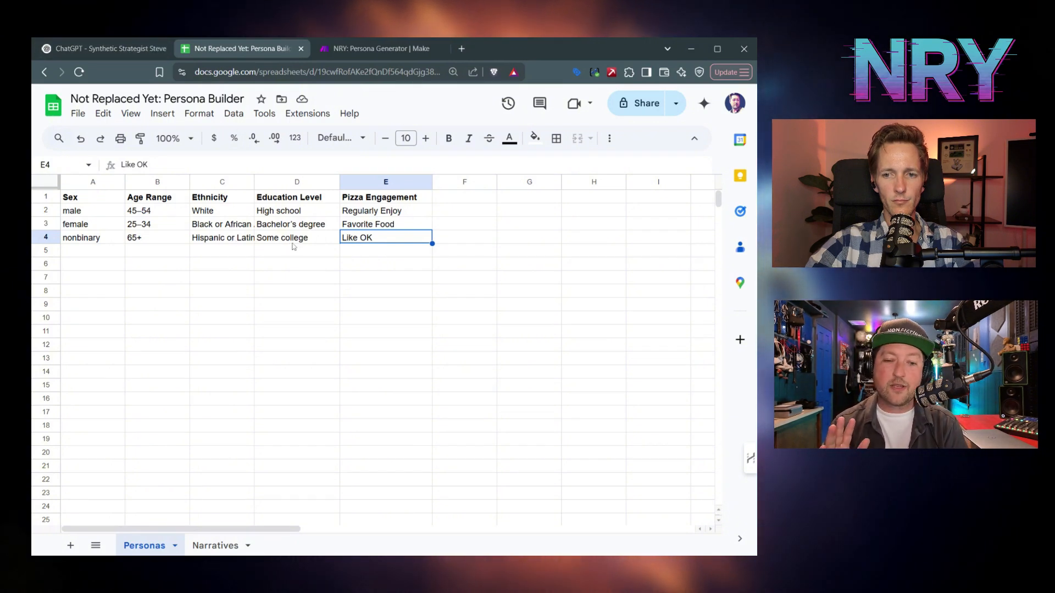
# - Save the persona scenario and create a new scenario from the Scenarios list
pyautogui.click(379, 48)
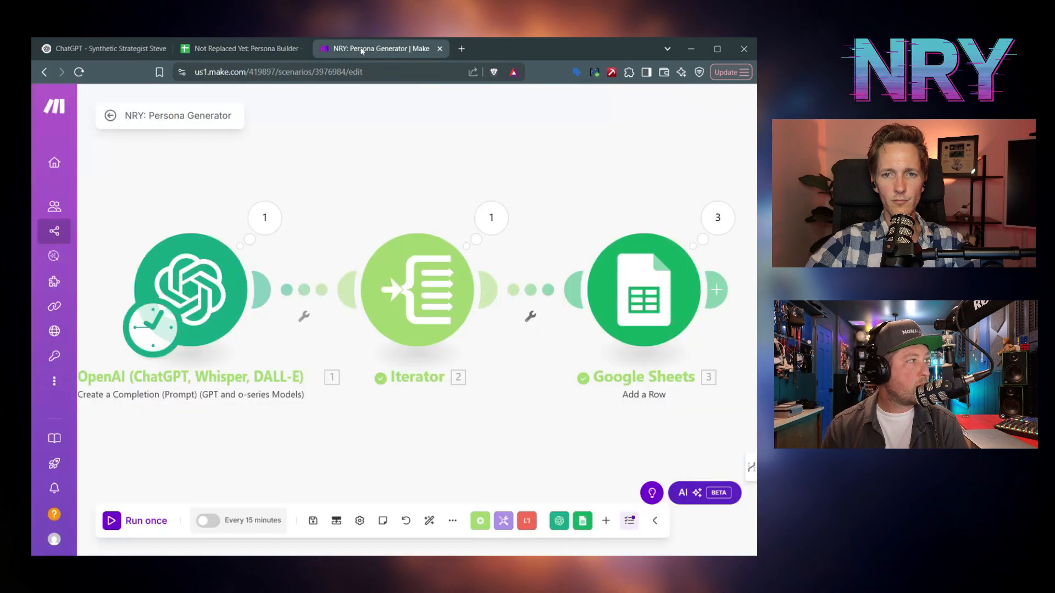
pyautogui.click(313, 520)
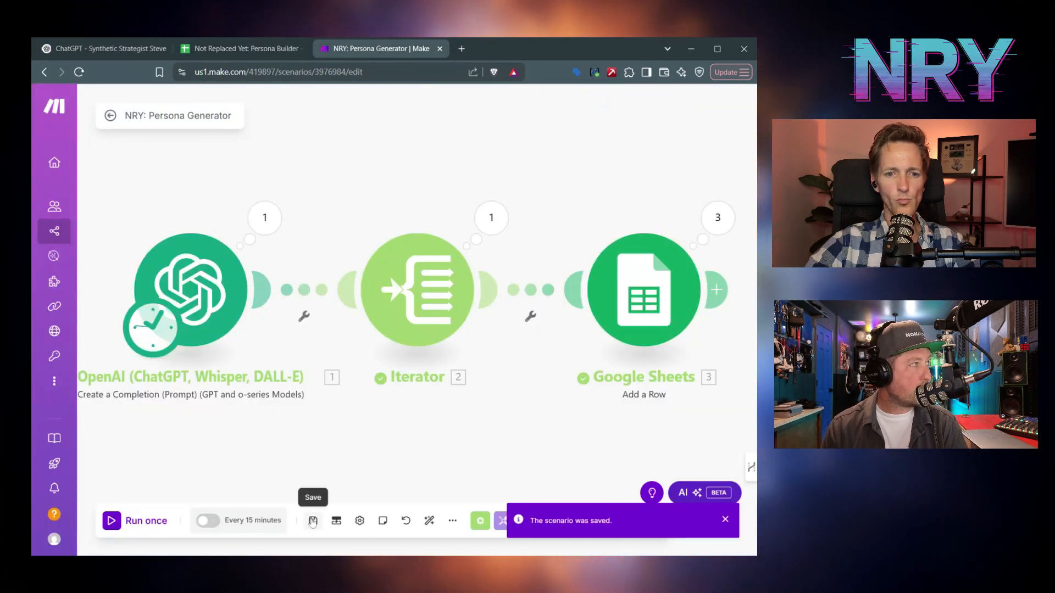
pyautogui.moveTo(82, 245)
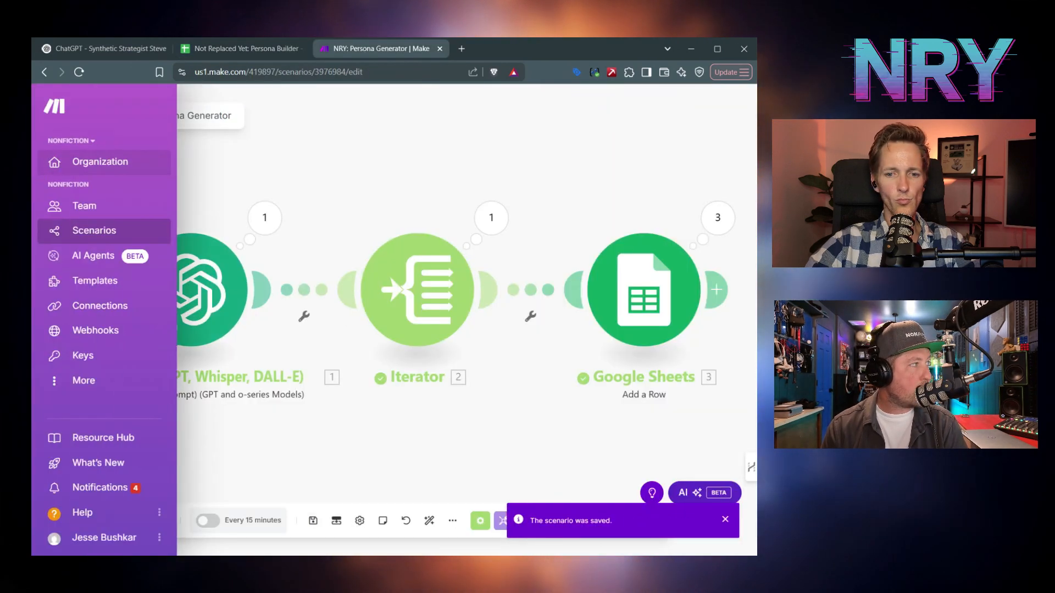
pyautogui.click(85, 236)
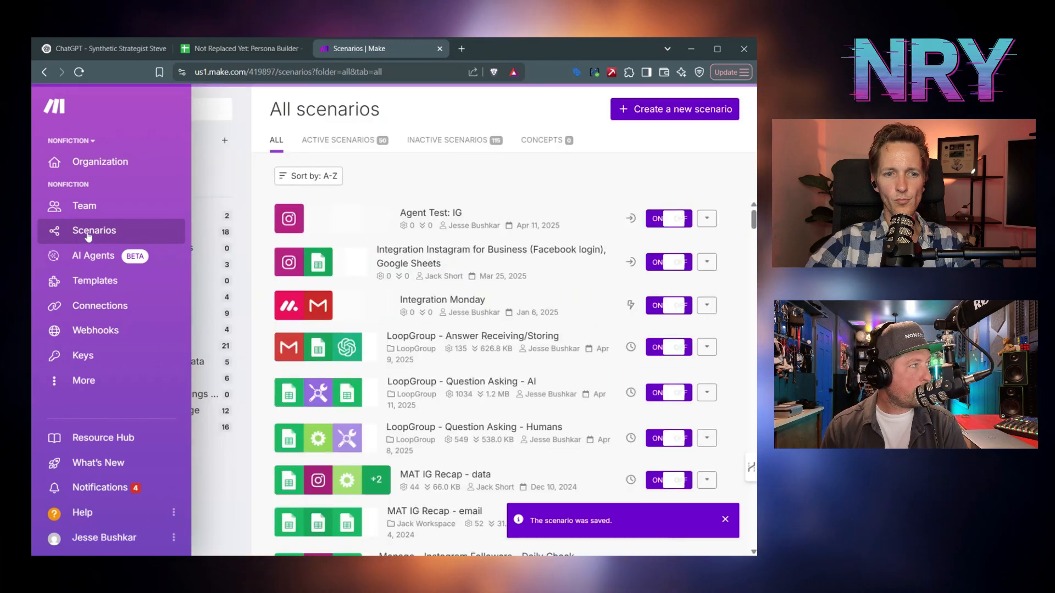
pyautogui.click(664, 113)
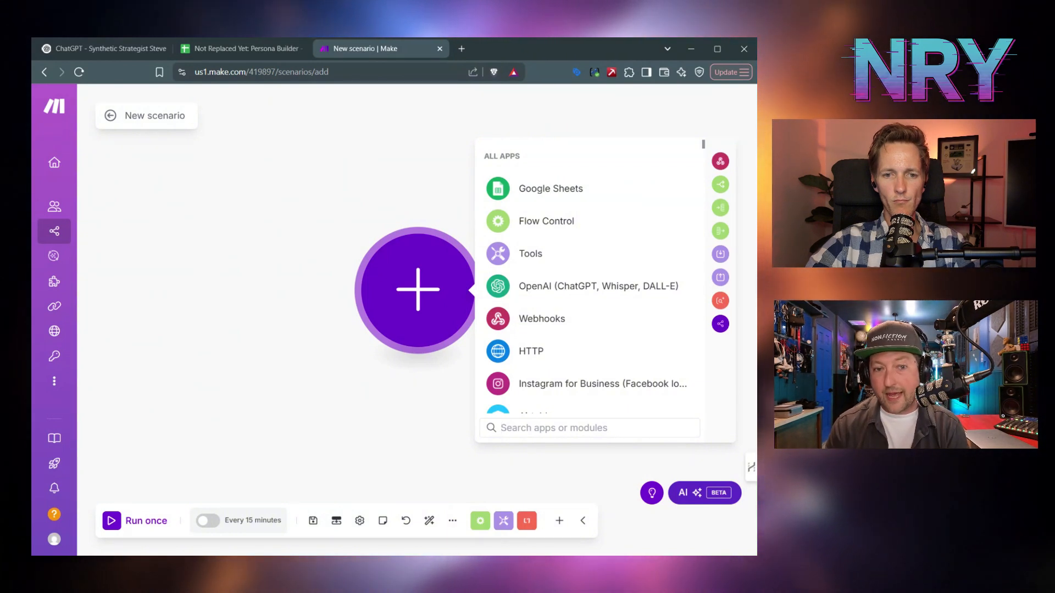
# - Start the new scenario with a Google Sheets Search Rows module
pyautogui.click(558, 189)
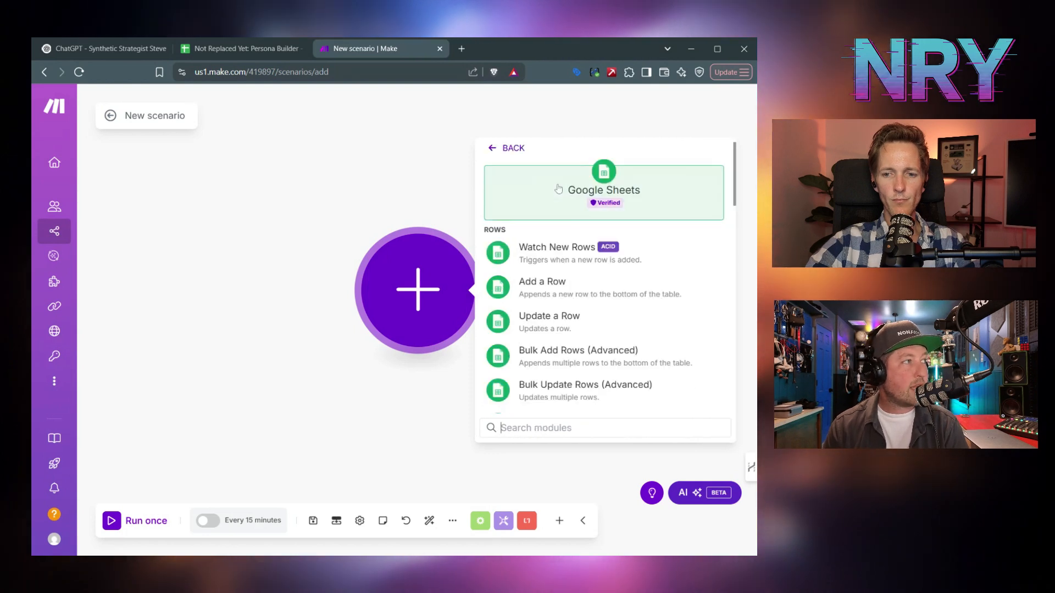
pyautogui.scroll(-2, 587, 354)
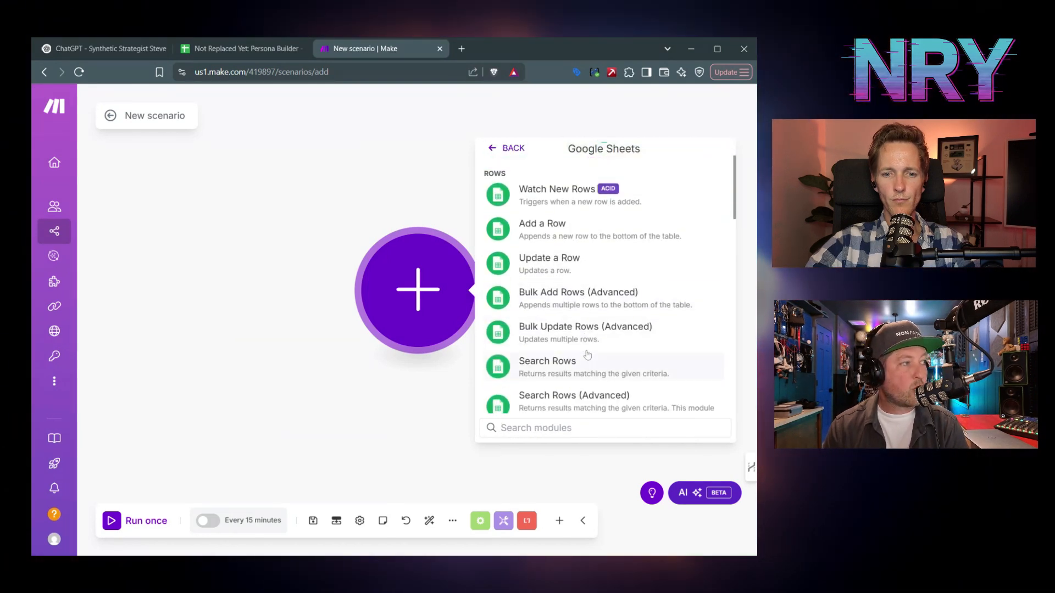
pyautogui.click(585, 367)
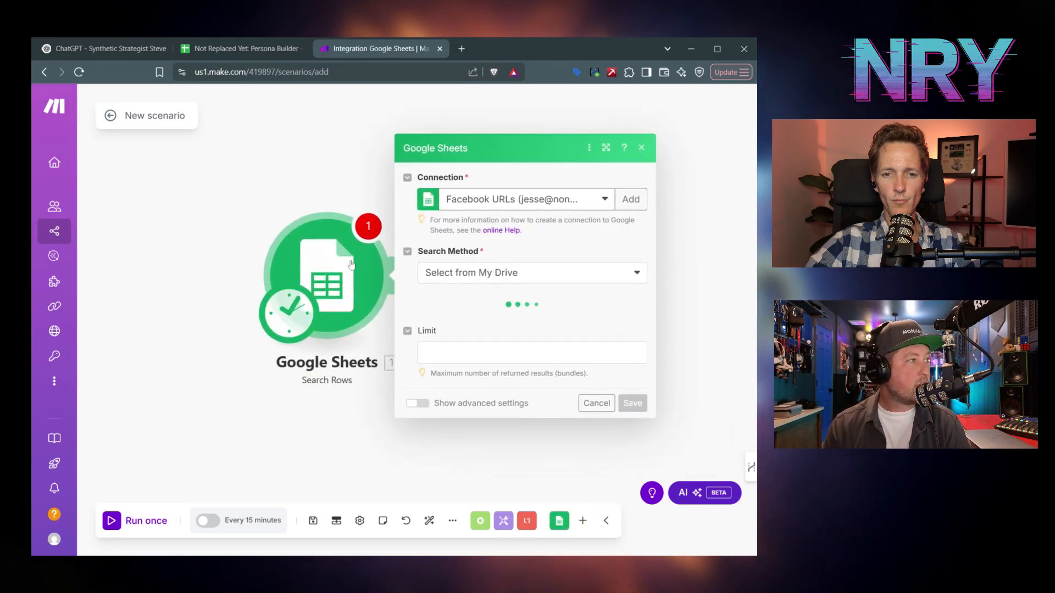
# - Point Search Rows at the pasted spreadsheet ID and the Personas sheet, then save it
pyautogui.click(494, 287)
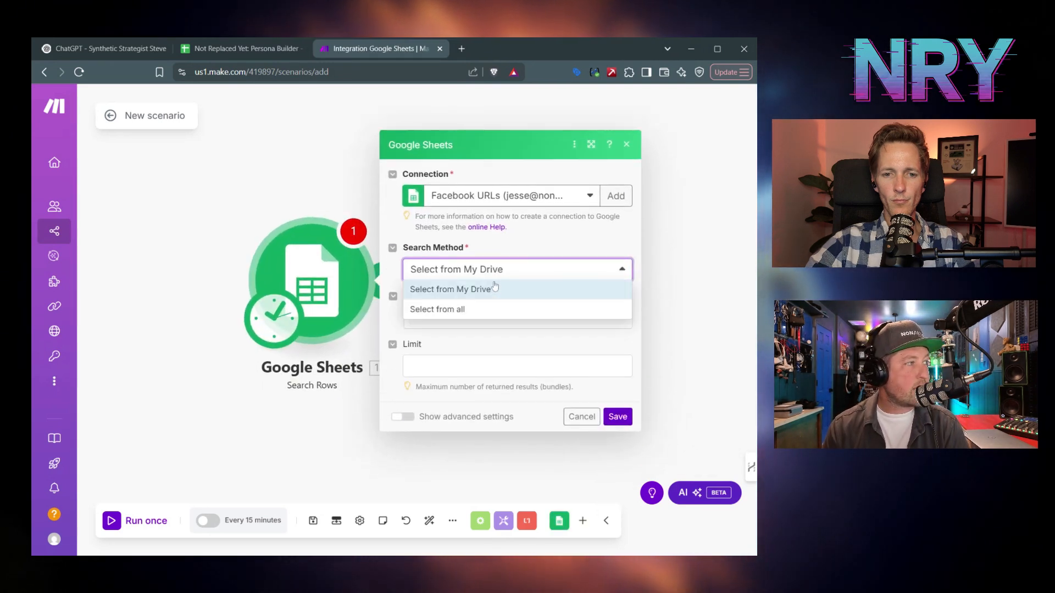
pyautogui.click(493, 308)
pyautogui.click(491, 307)
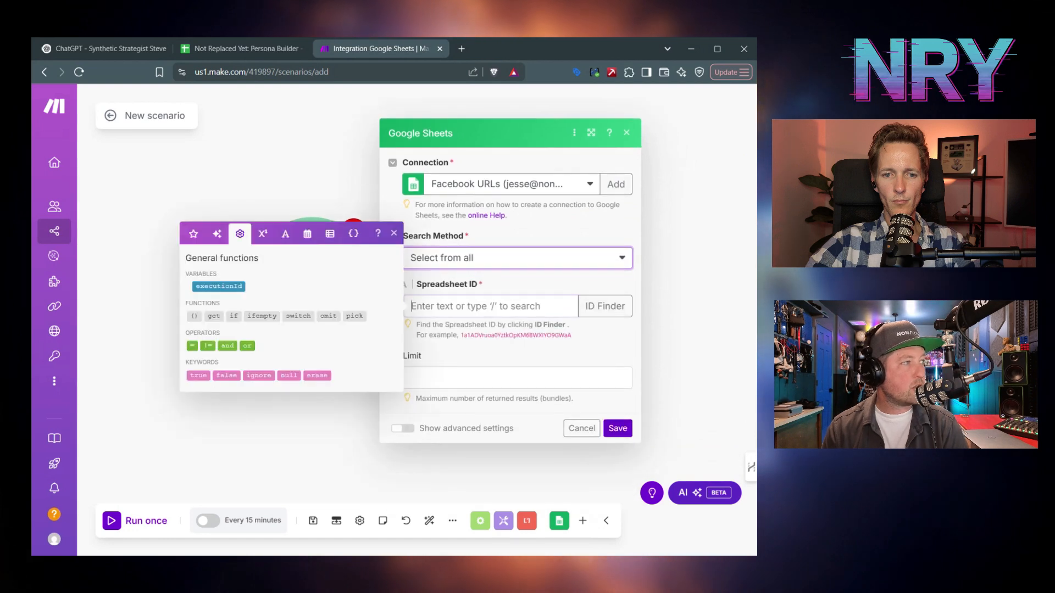
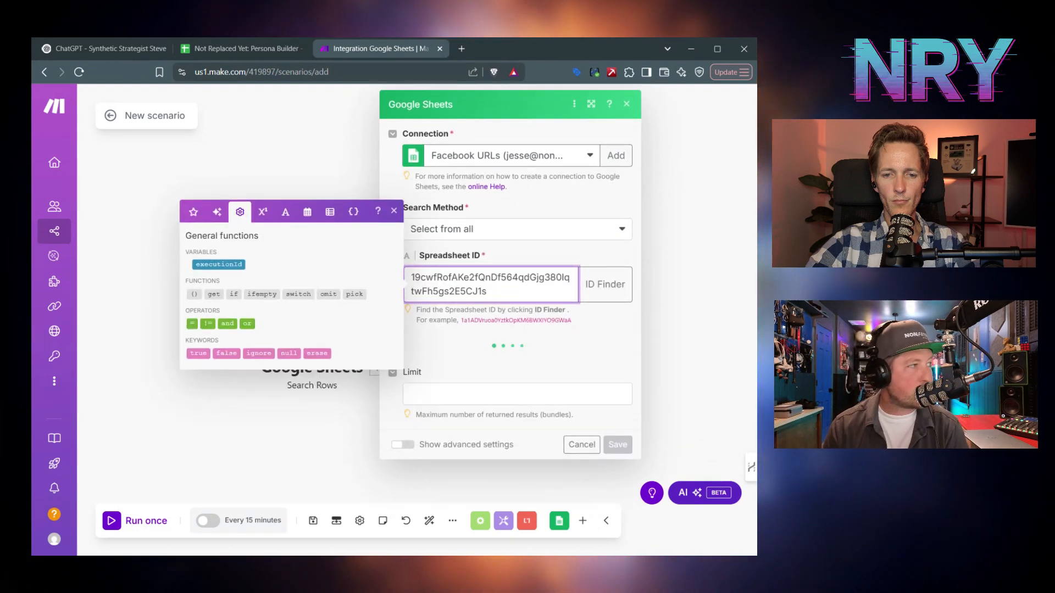
pyautogui.click(483, 362)
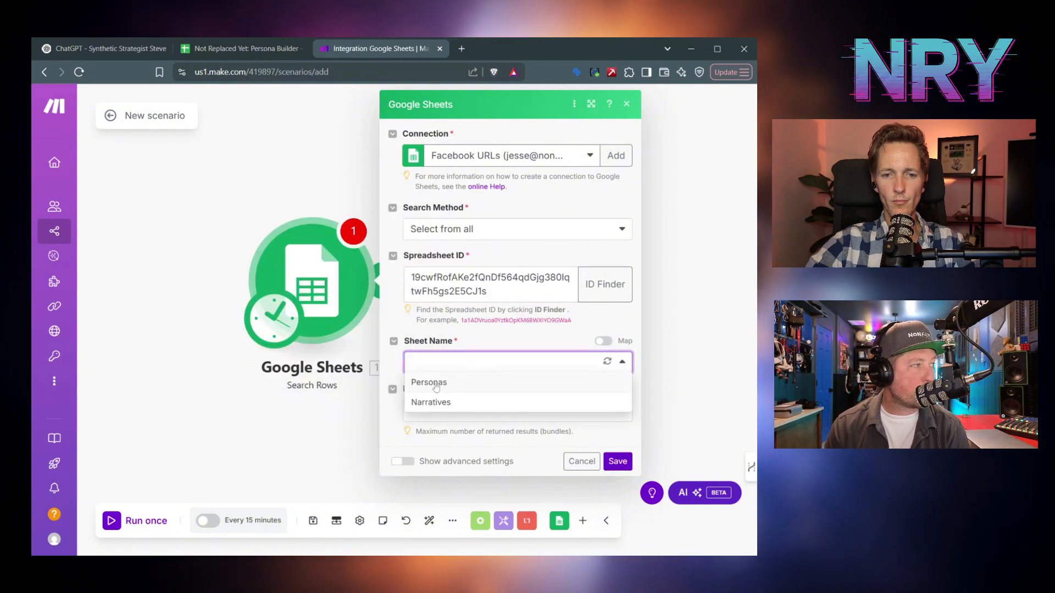
pyautogui.click(440, 384)
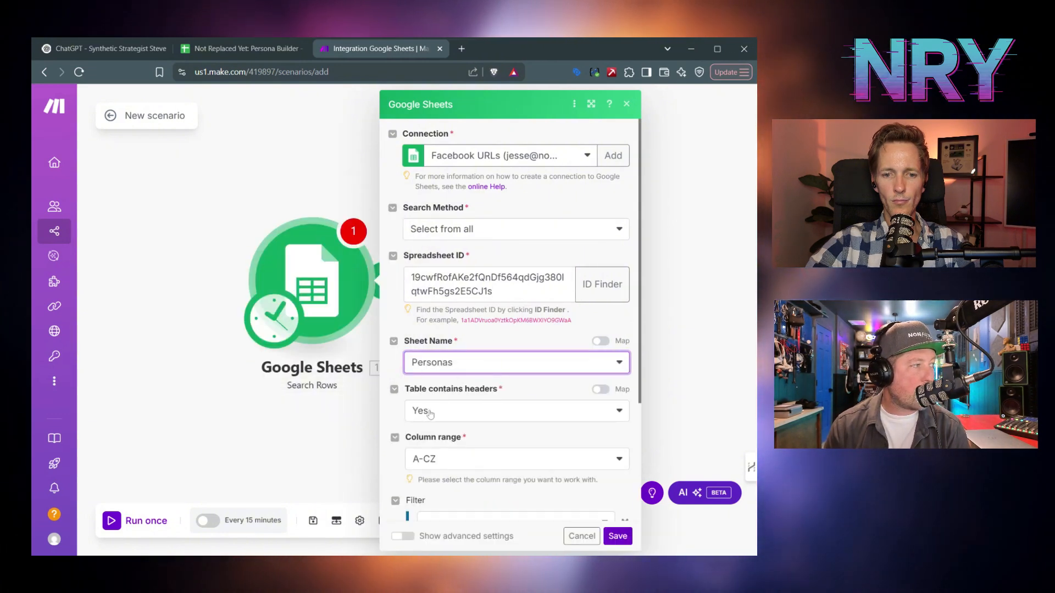
pyautogui.scroll(-2, 428, 330)
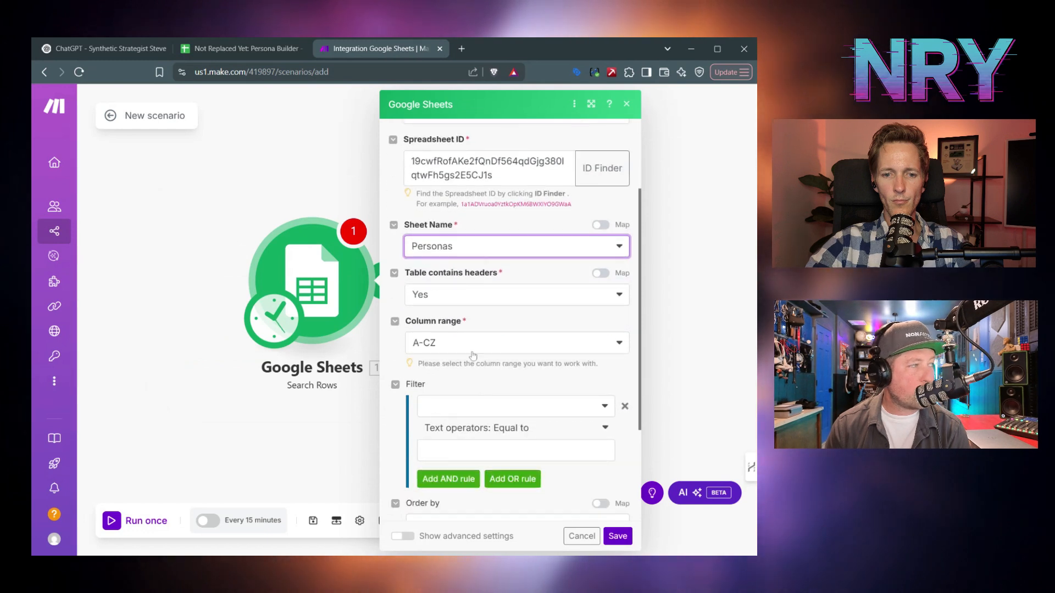
pyautogui.scroll(-2, 469, 341)
pyautogui.scroll(1, 461, 247)
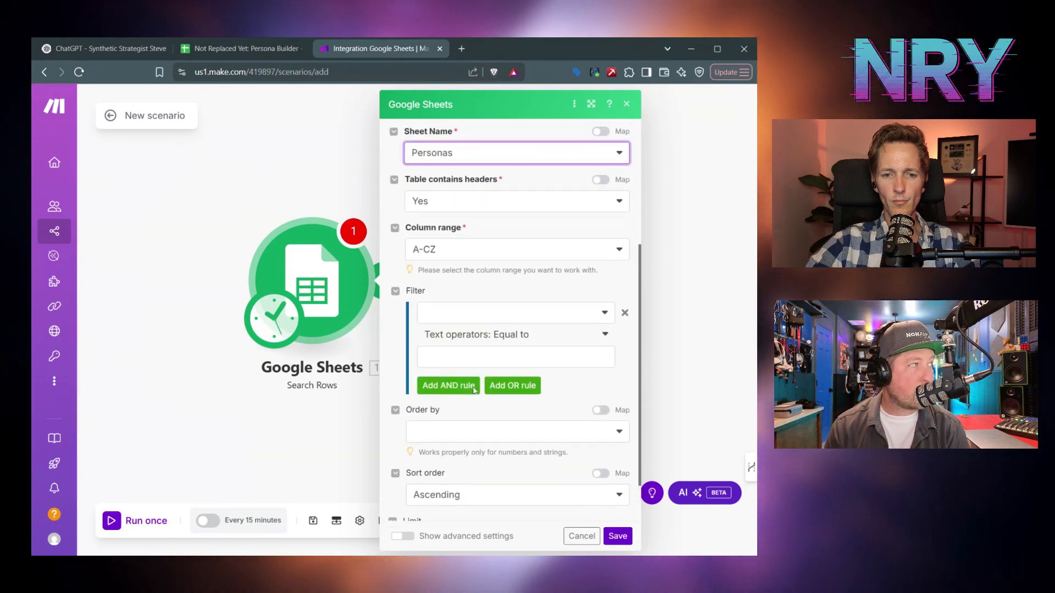
pyautogui.scroll(-1, 470, 368)
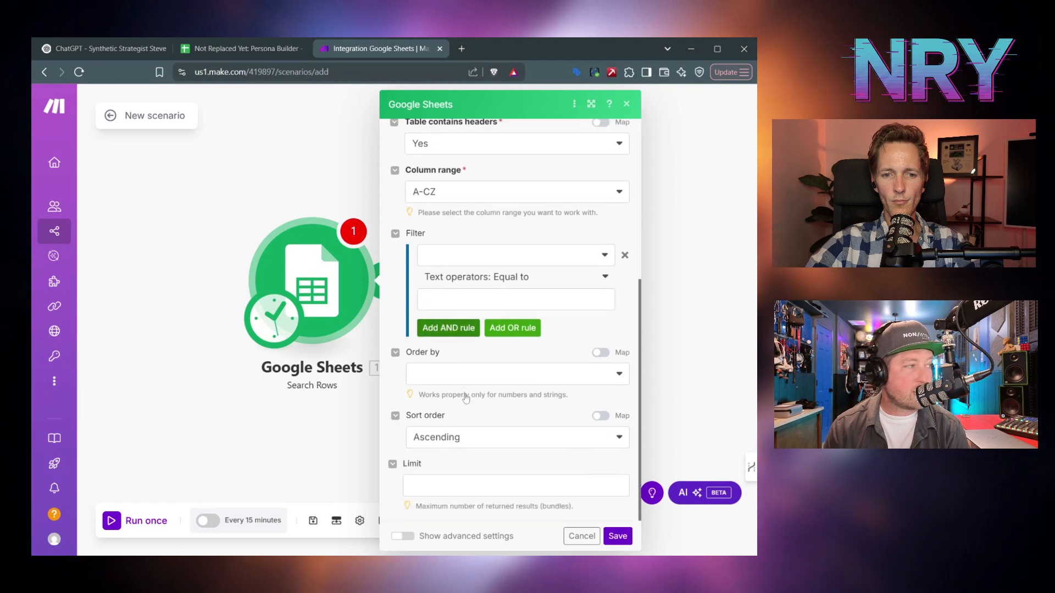
pyautogui.click(618, 536)
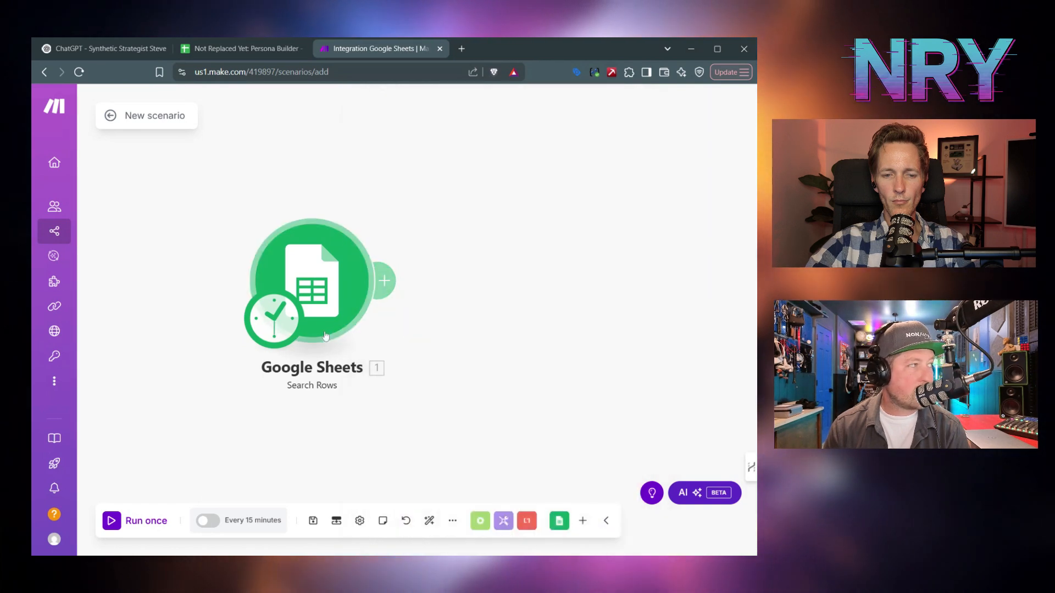
pyautogui.click(265, 50)
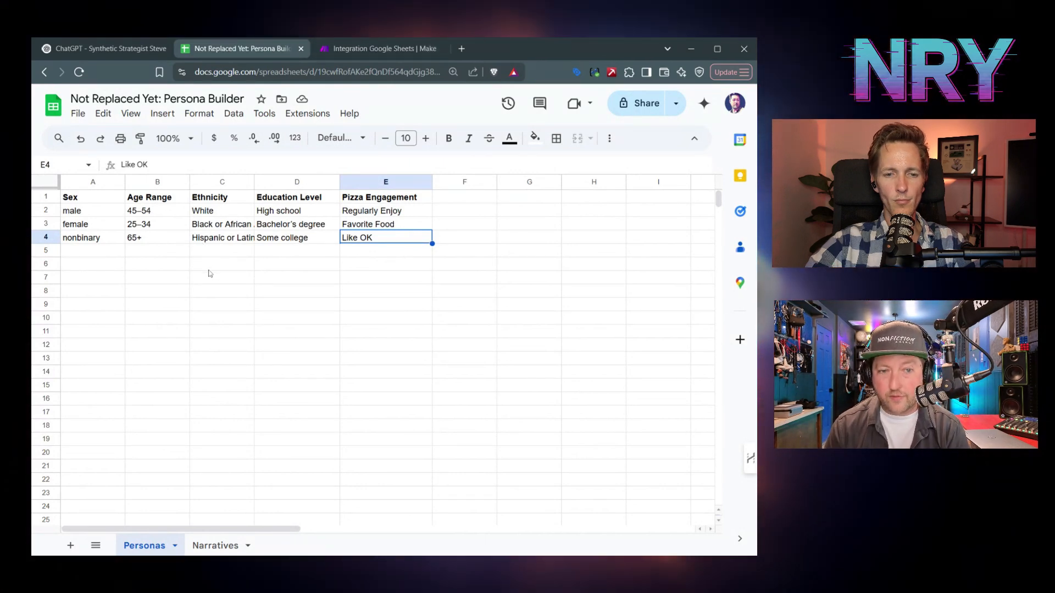
pyautogui.click(379, 49)
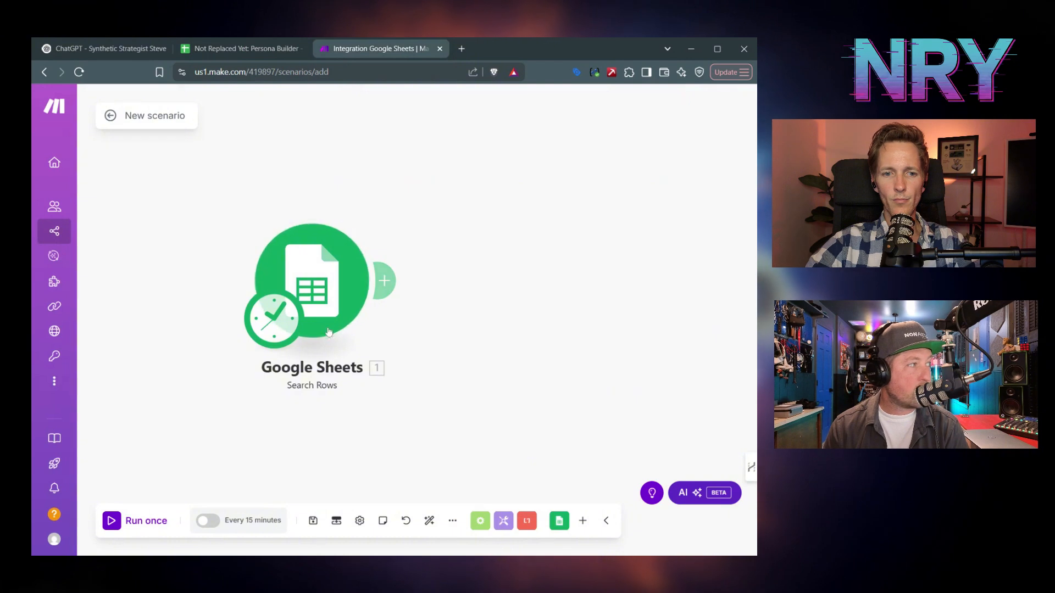
# - Add an OpenAI Create a Completion (Prompt) module after the Google Sheets Search Rows module
pyautogui.click(386, 281)
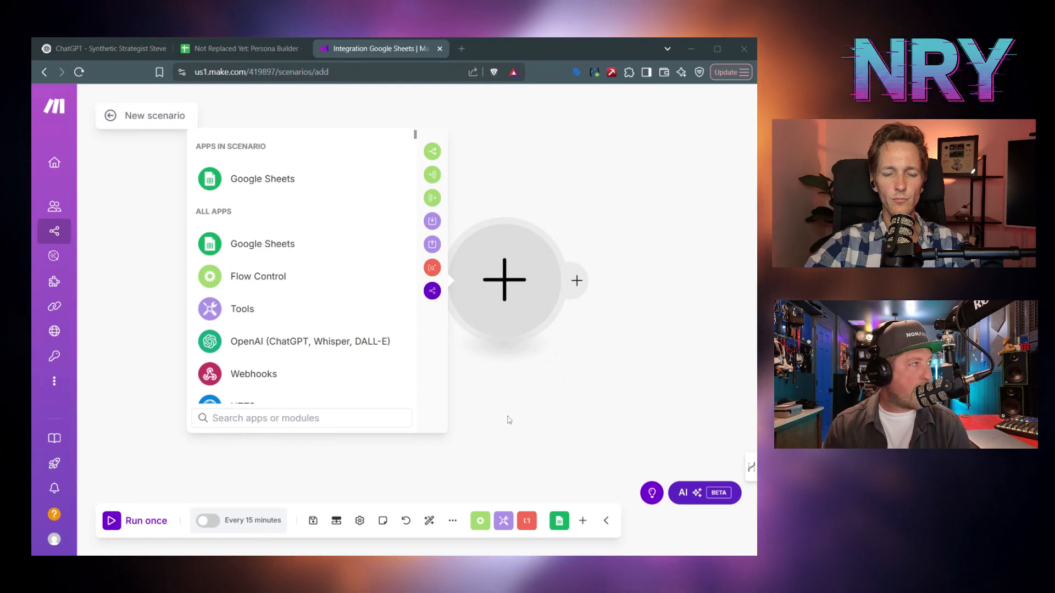
pyautogui.click(293, 341)
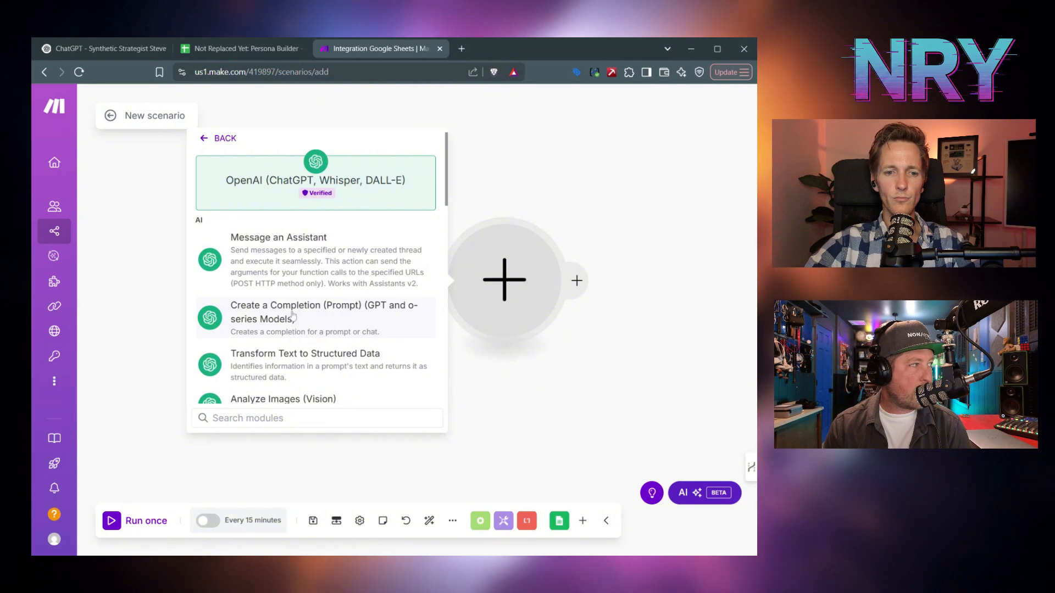
pyautogui.click(292, 315)
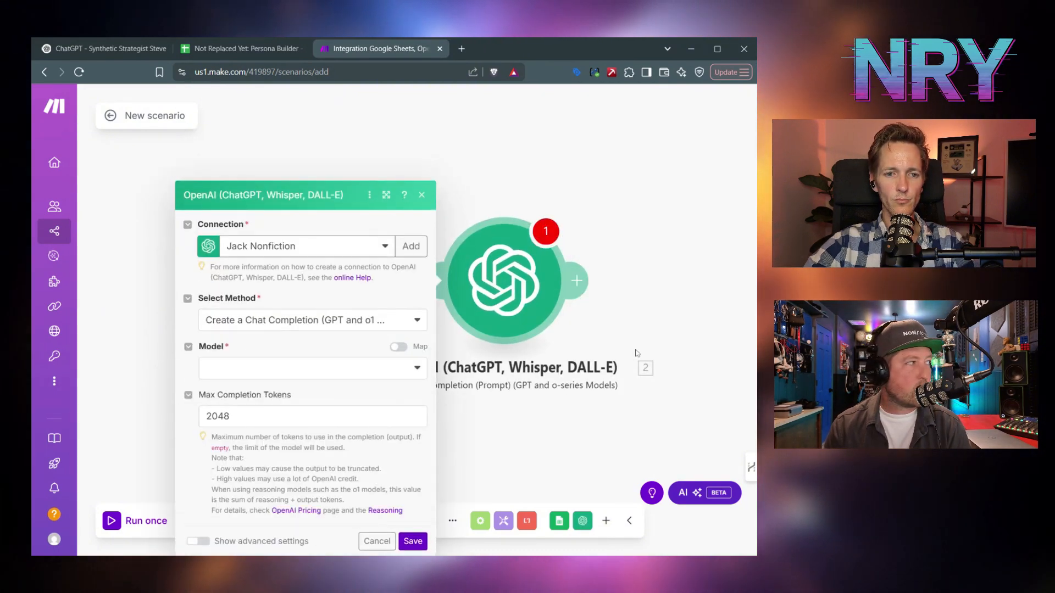
# - Use My OpenAI connection with the Create a Chat Completion method
pyautogui.click(291, 156)
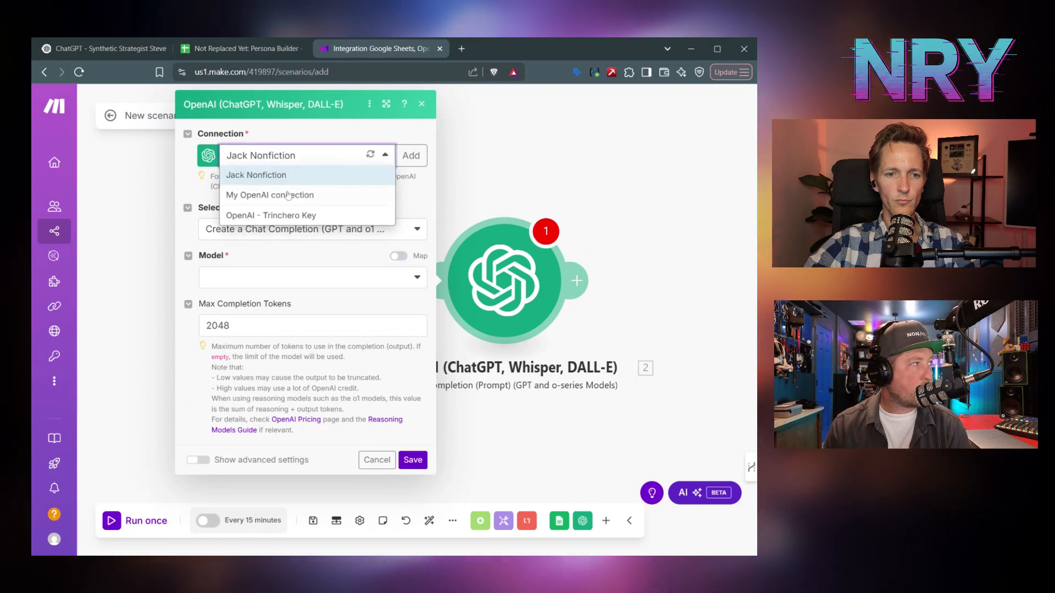
pyautogui.click(288, 195)
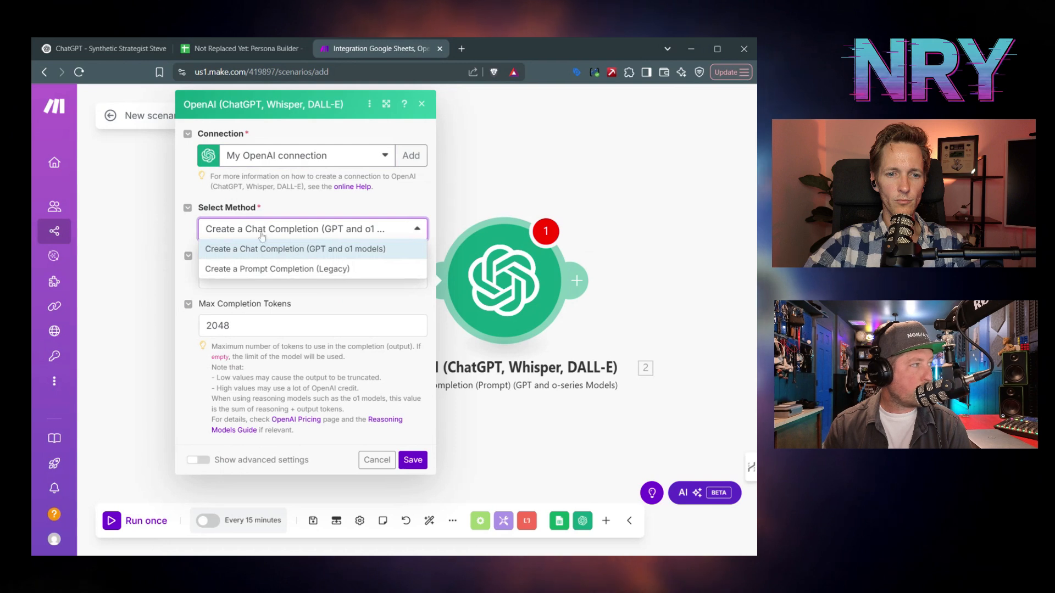
pyautogui.click(328, 230)
pyautogui.click(307, 325)
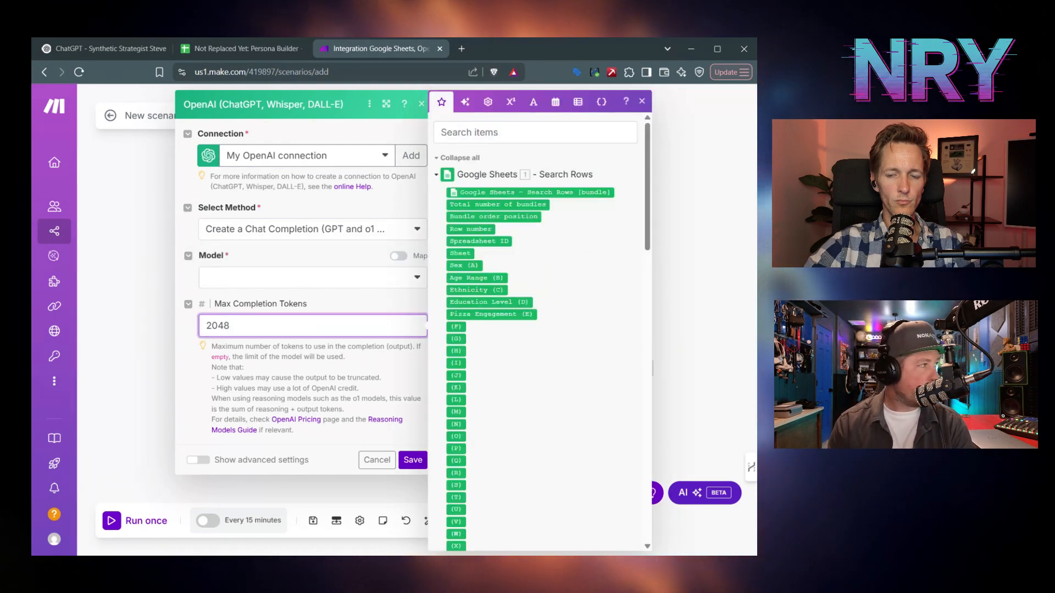
# - Set the model to chatgpt-4o-latest, replacing the initially chosen gpt-4o
pyautogui.click(284, 278)
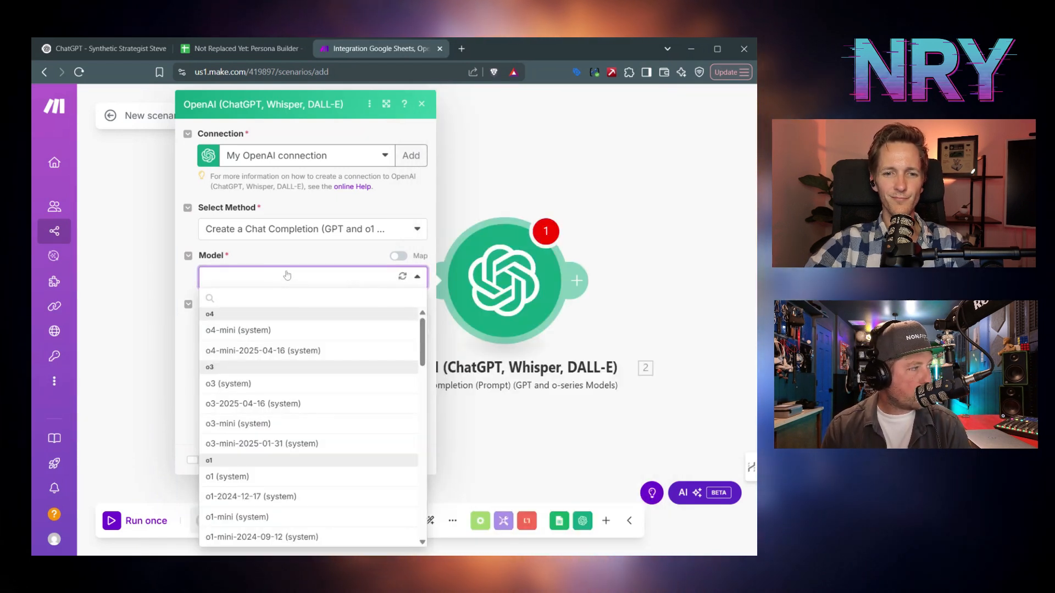
pyautogui.scroll(-3, 285, 440)
pyautogui.scroll(-5, 285, 440)
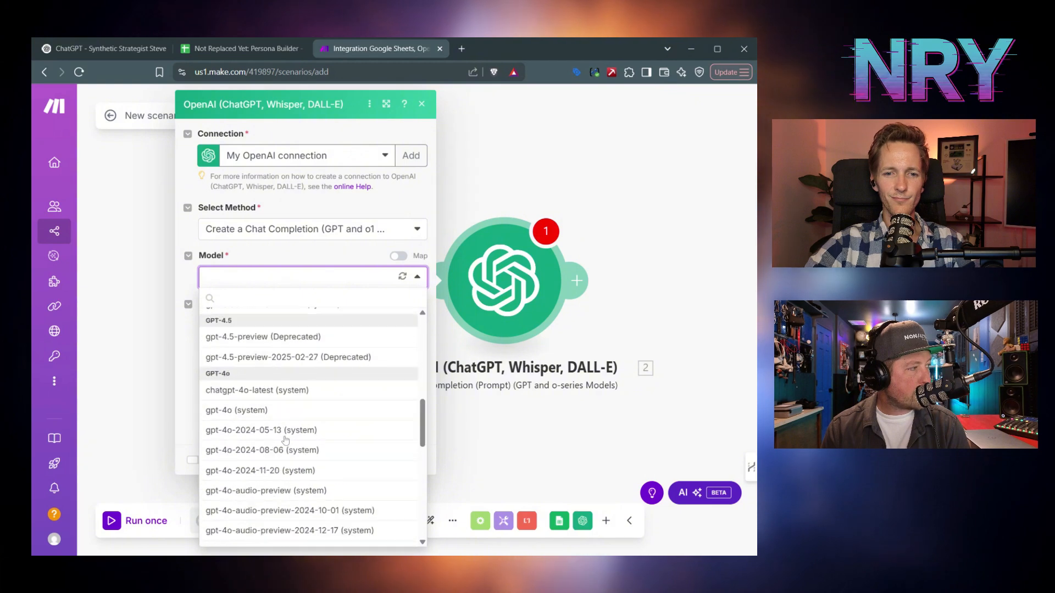
pyautogui.click(291, 412)
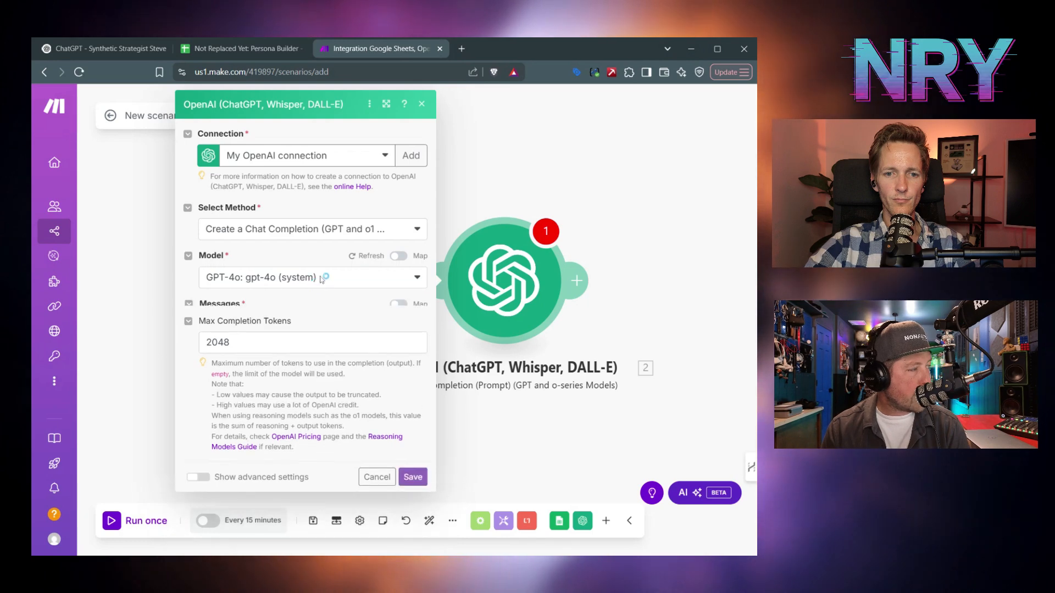
pyautogui.click(322, 279)
pyautogui.scroll(-5, 279, 422)
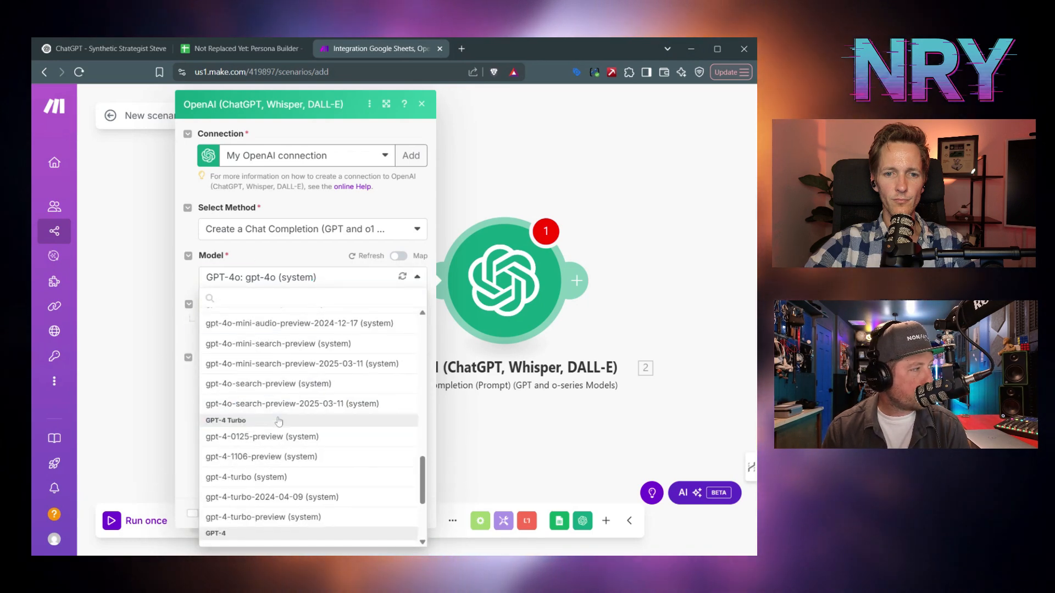
pyautogui.scroll(3, 279, 422)
pyautogui.scroll(-4, 279, 422)
pyautogui.scroll(5, 279, 422)
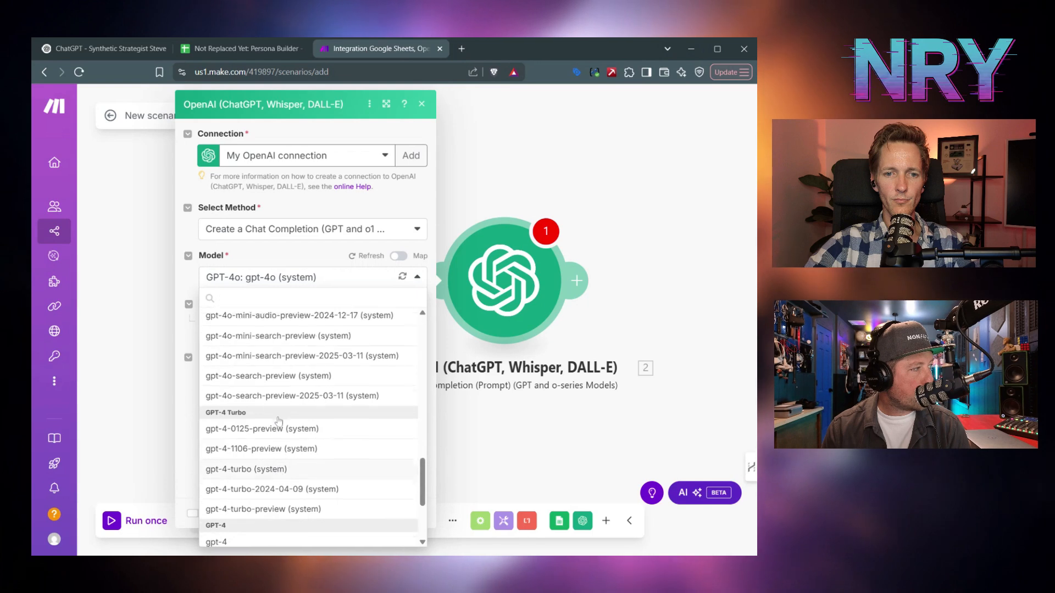
pyautogui.scroll(2, 279, 418)
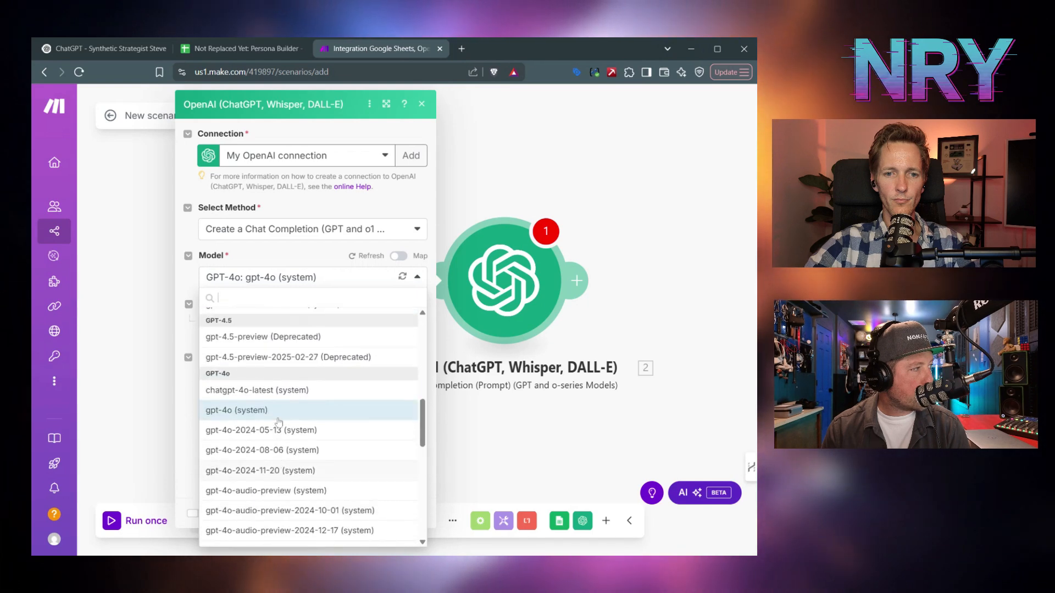
pyautogui.click(281, 392)
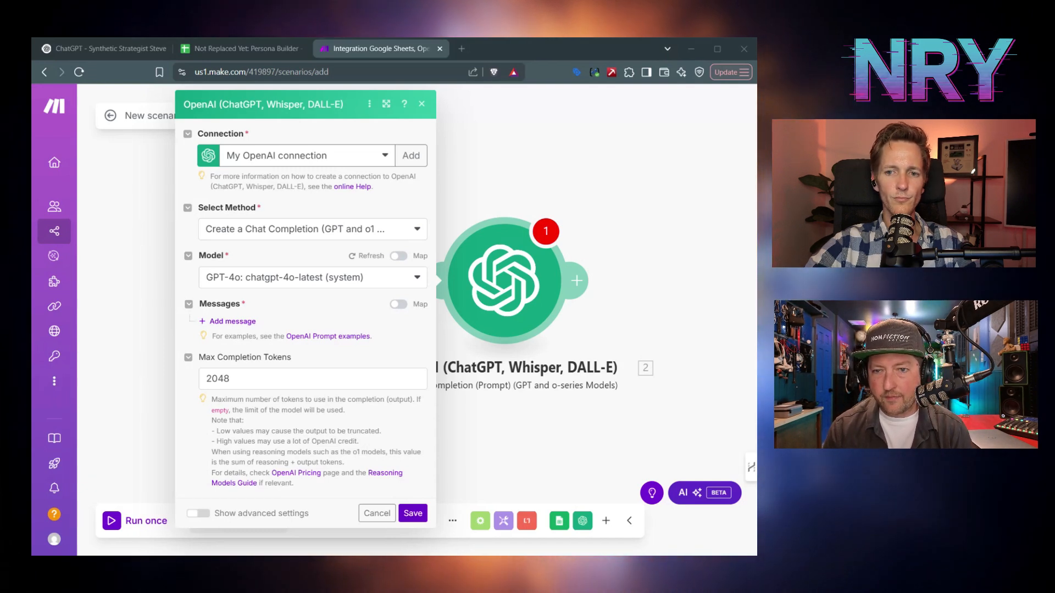
# - Add Message 1 as a Developer / System message containing the pasted persona-generation JSON prompt
pyautogui.click(232, 321)
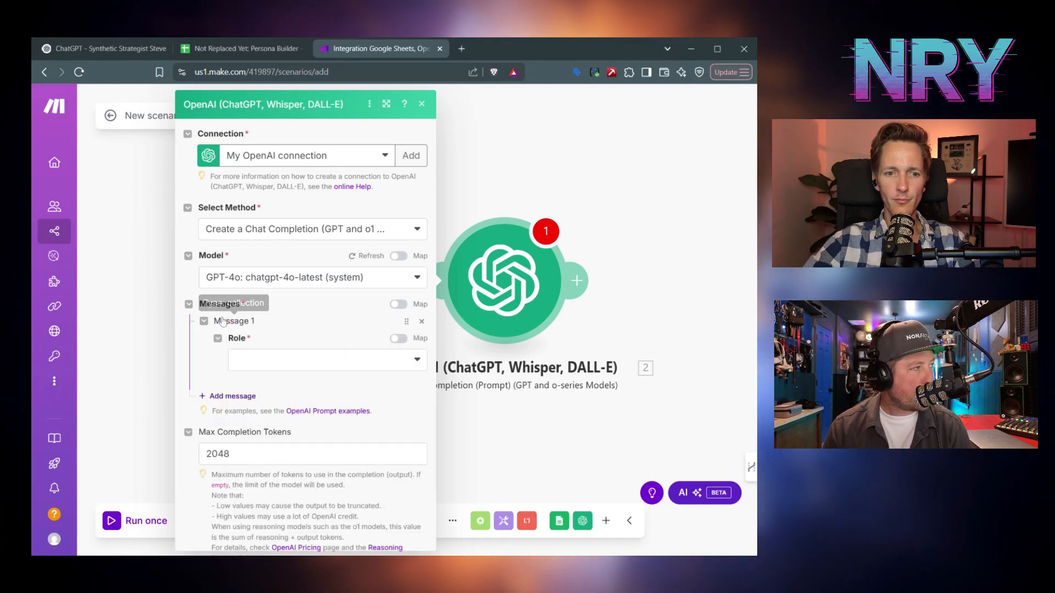
pyautogui.click(324, 360)
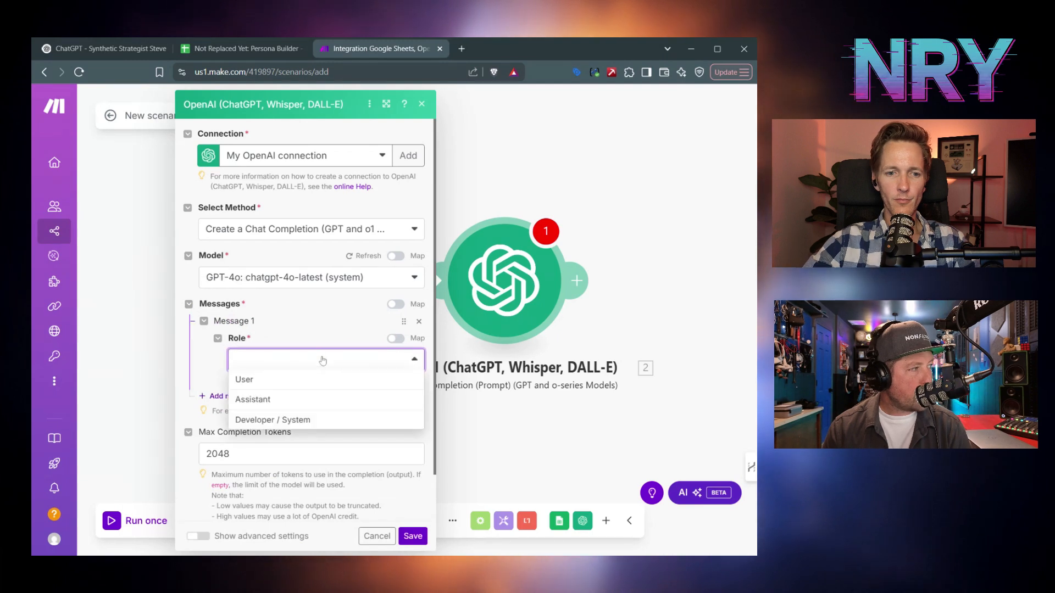
pyautogui.click(305, 420)
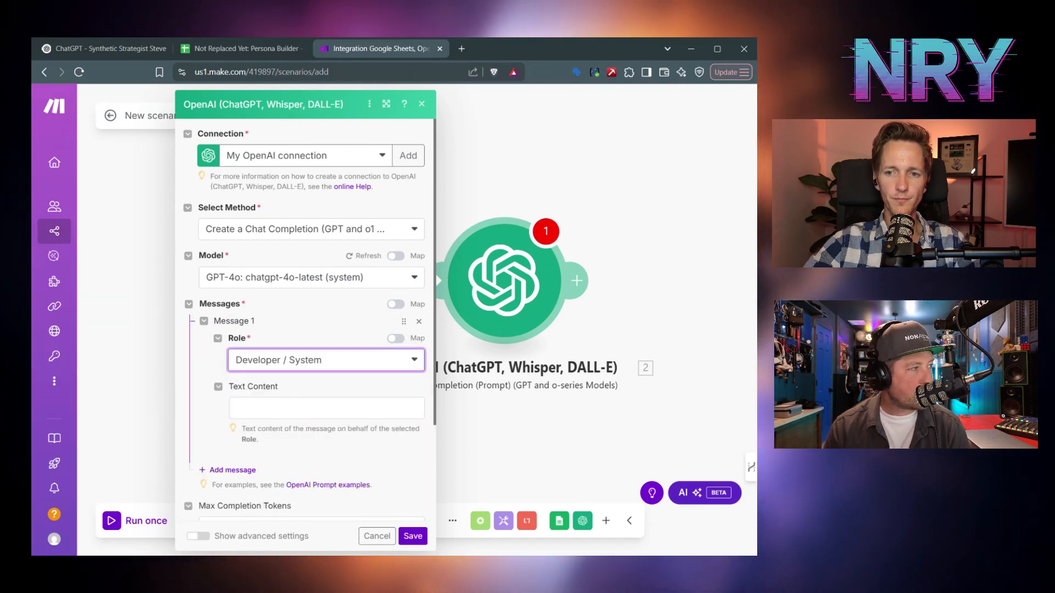
pyautogui.click(327, 408)
pyautogui.hotkey('ctrl', 'v')
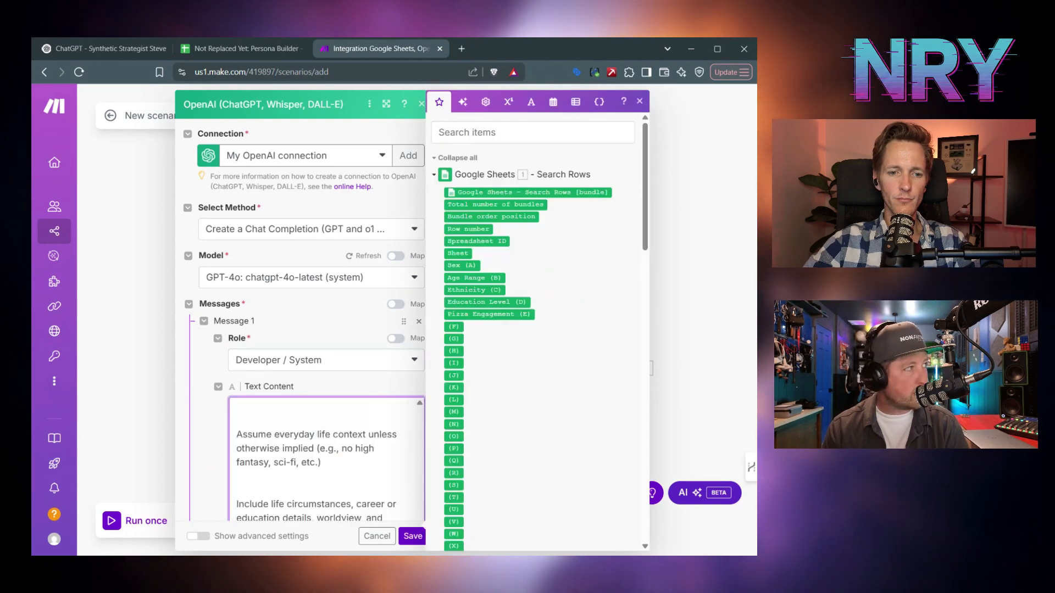
pyautogui.click(389, 108)
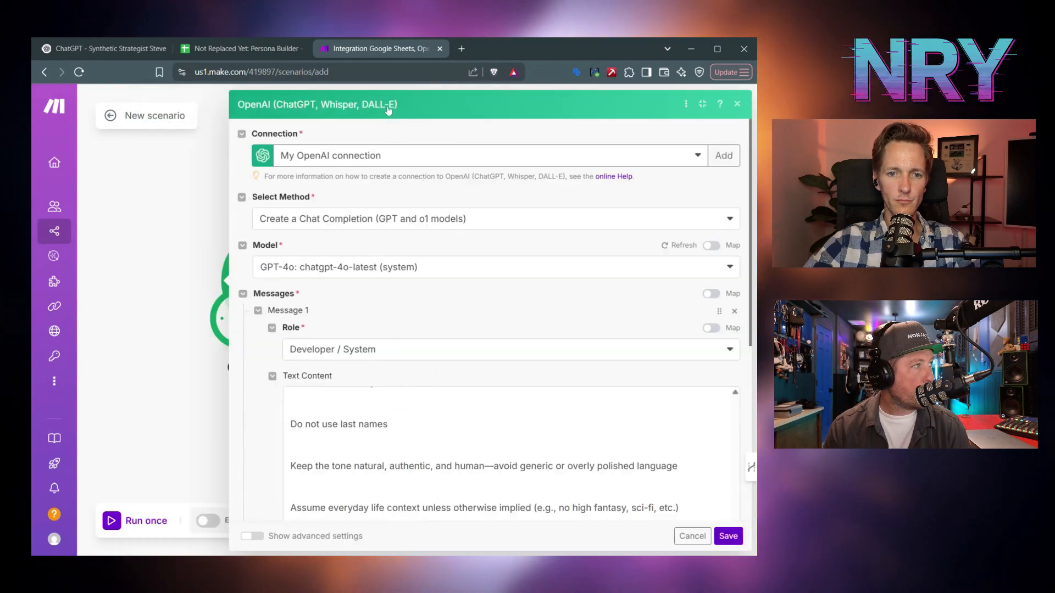
pyautogui.scroll(10, 511, 453)
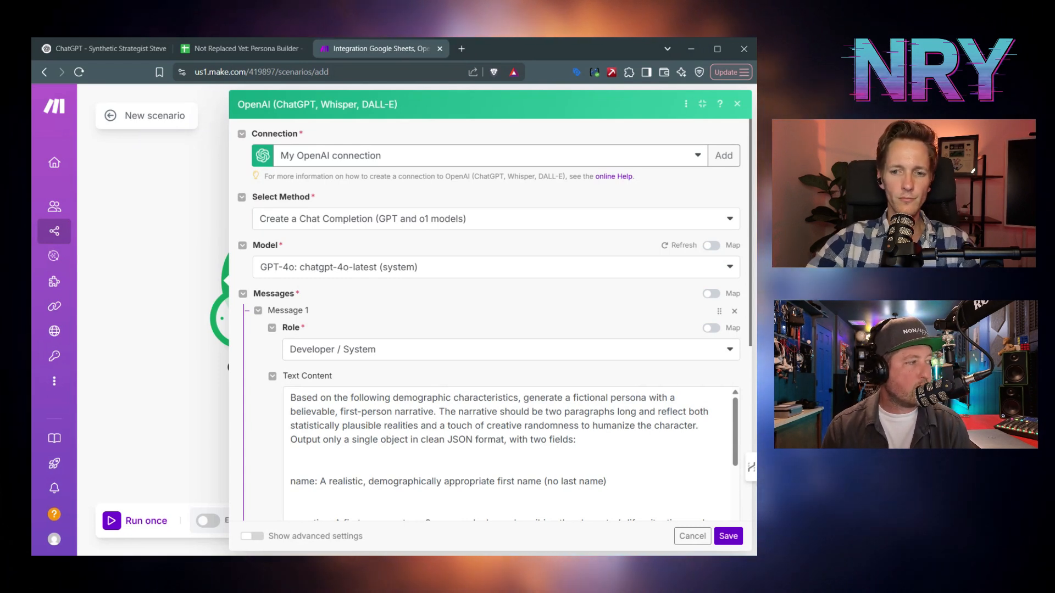
# - Close the mapping panel and scroll through the system prompt to the ai_familiarity placeholder
pyautogui.moveTo(320, 482); pyautogui.dragTo(418, 482)
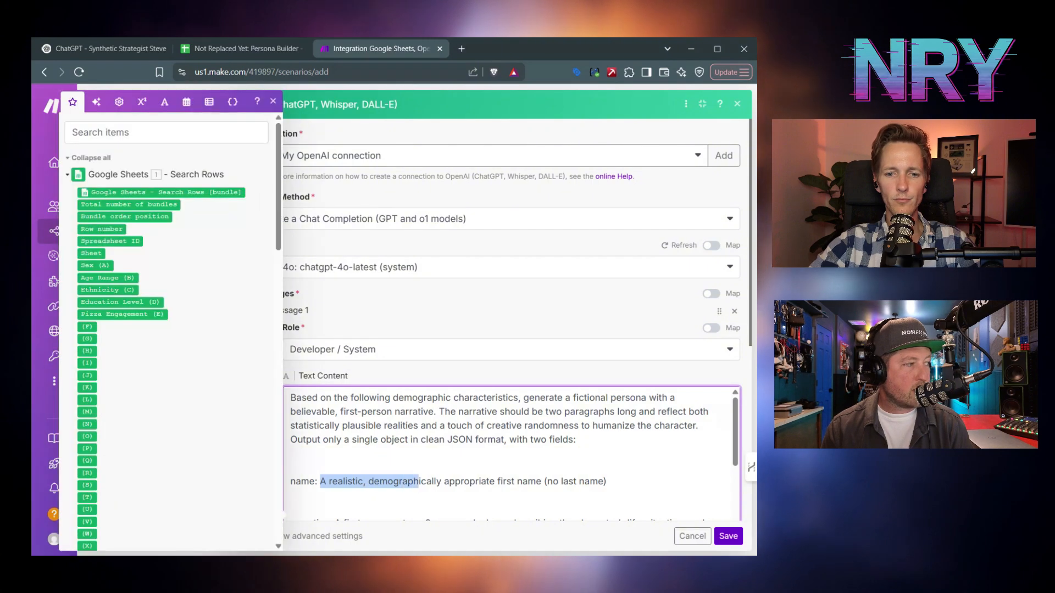
pyautogui.click(419, 482)
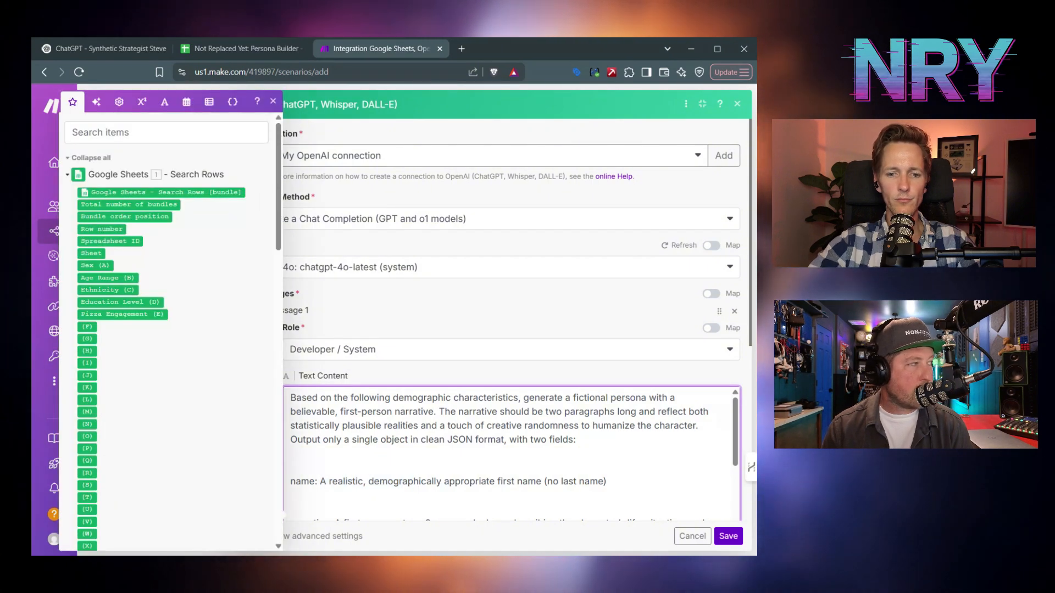
pyautogui.click(273, 102)
pyautogui.scroll(-2, 511, 454)
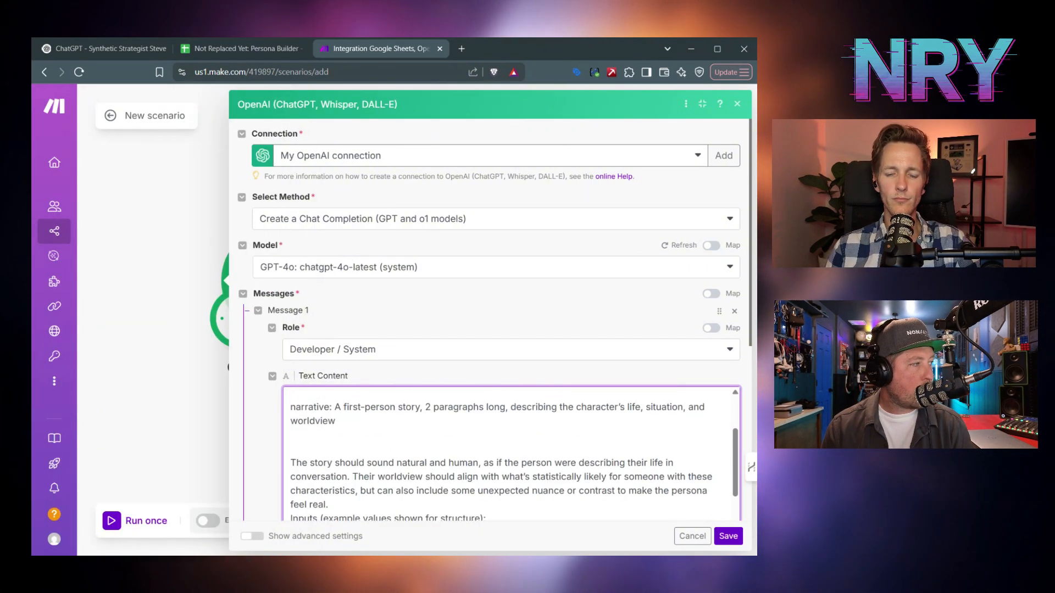
pyautogui.scroll(1, 511, 453)
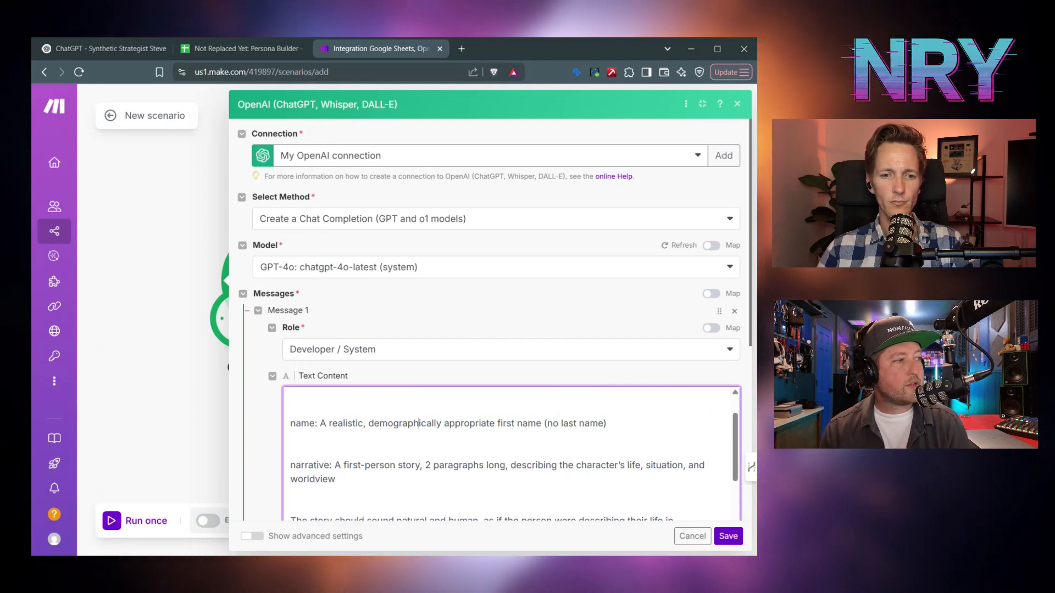
pyautogui.scroll(-1, 511, 454)
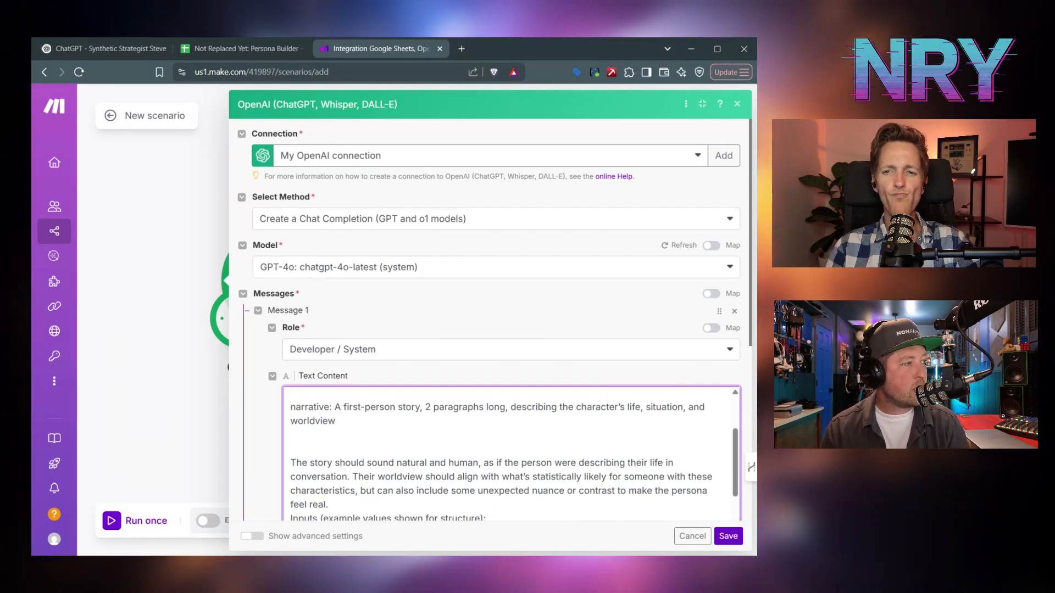
pyautogui.scroll(-1, 510, 453)
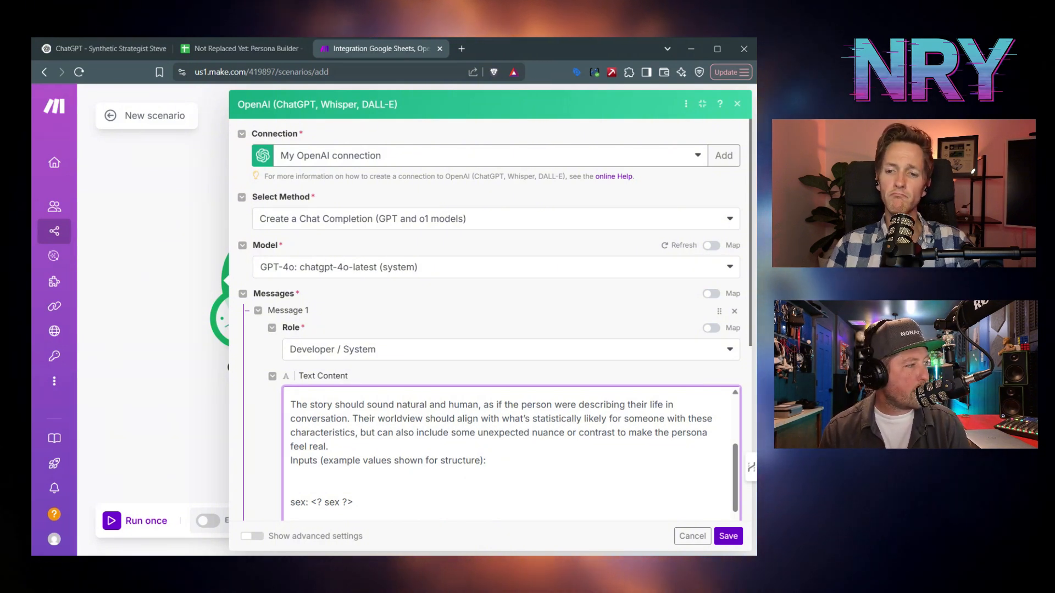
pyautogui.scroll(-1, 511, 453)
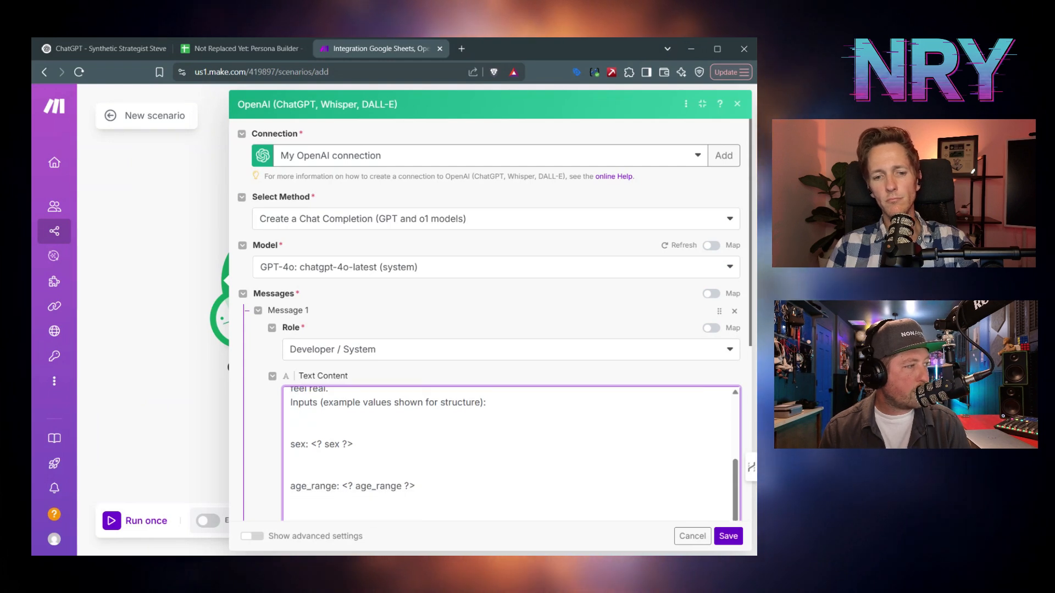
pyautogui.scroll(-1, 511, 453)
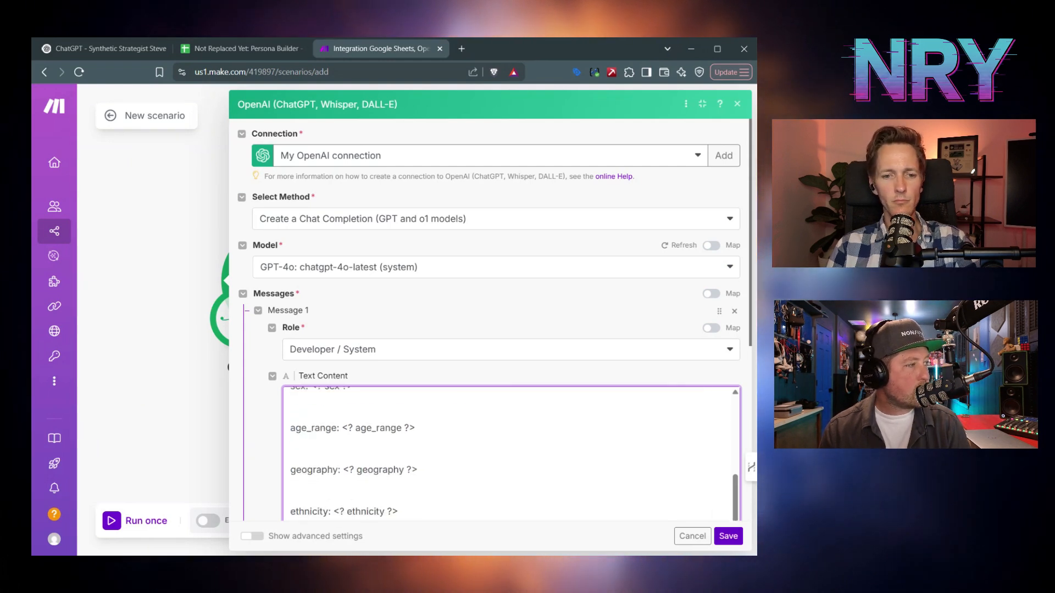
pyautogui.scroll(-2, 511, 453)
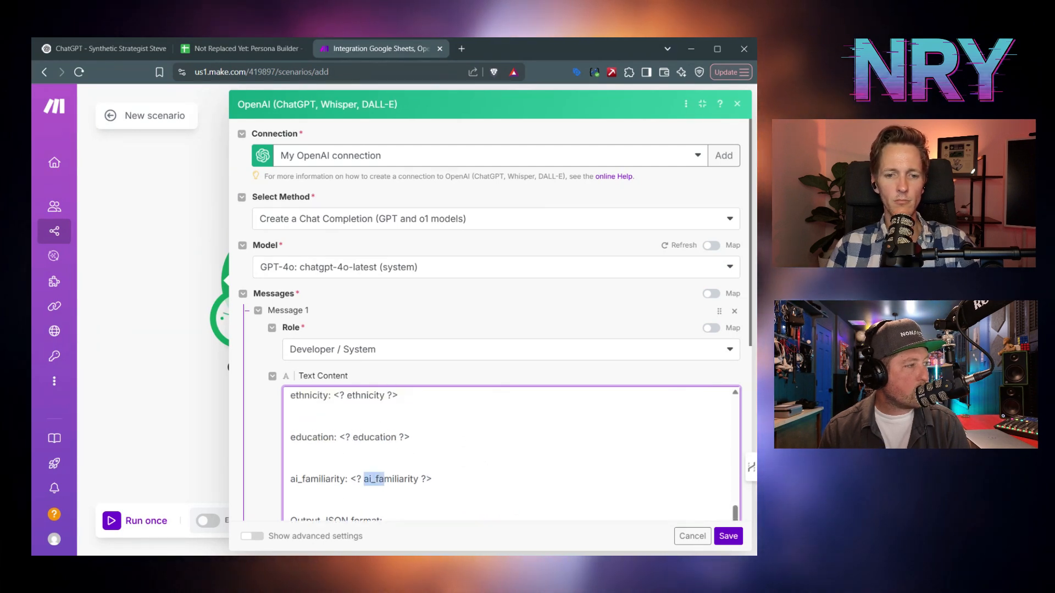
# - Replace ai_familiarity inside the <? ?> placeholder with pizza_engagement
pyautogui.moveTo(384, 479); pyautogui.dragTo(418, 479)
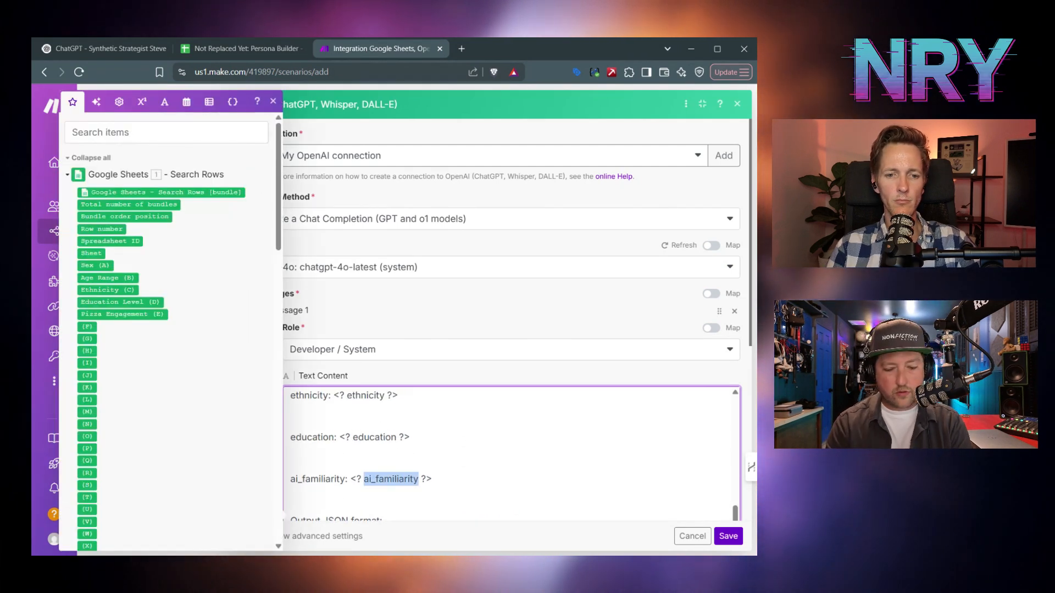
pyautogui.write('pizza_e')
pyautogui.press('BackSpace')
pyautogui.write('_eng')
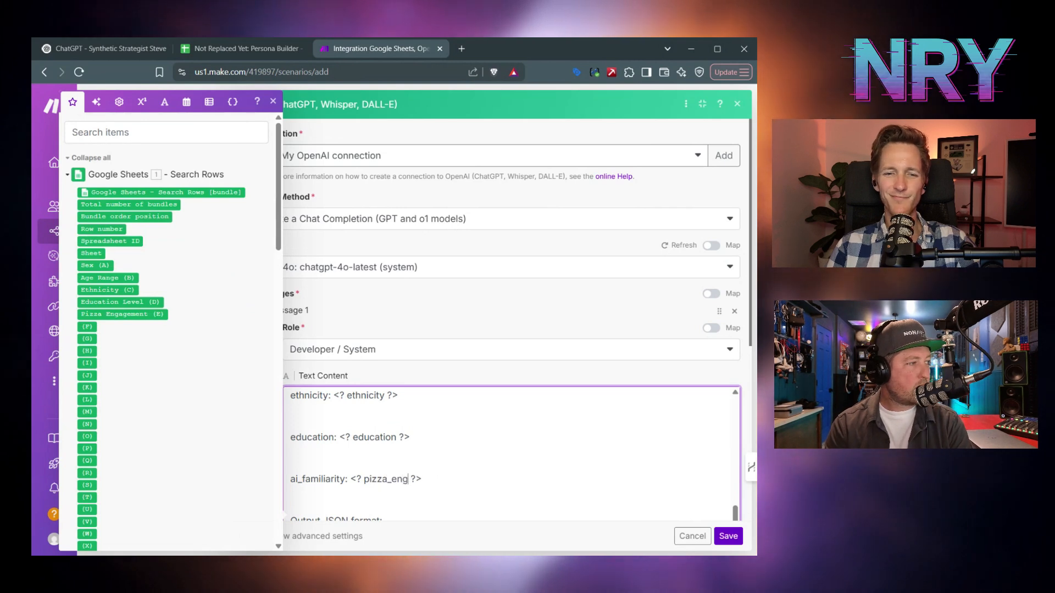
pyautogui.scroll(-1, 511, 453)
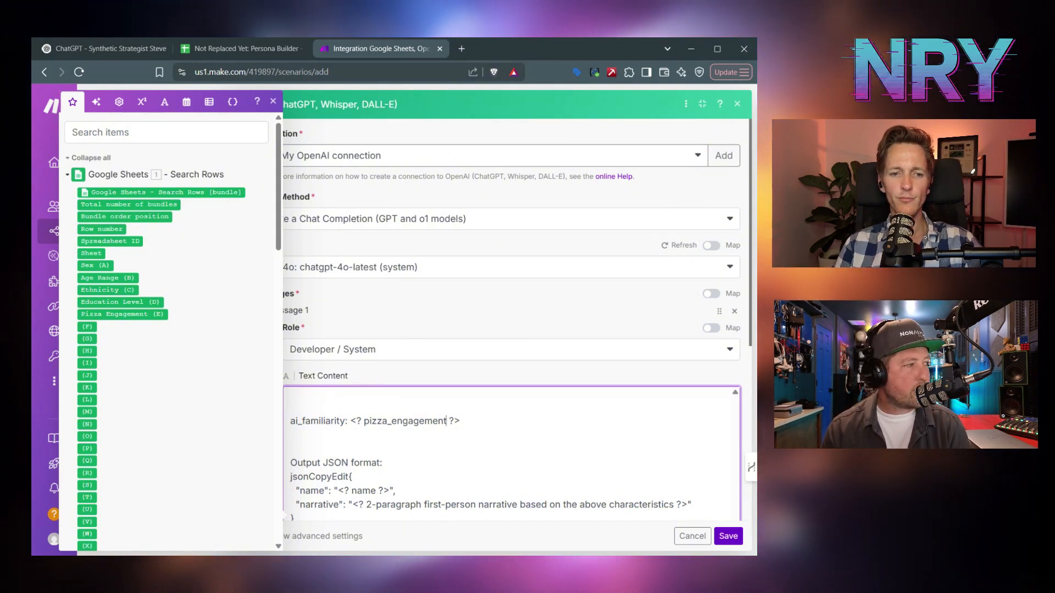
pyautogui.scroll(-1, 511, 453)
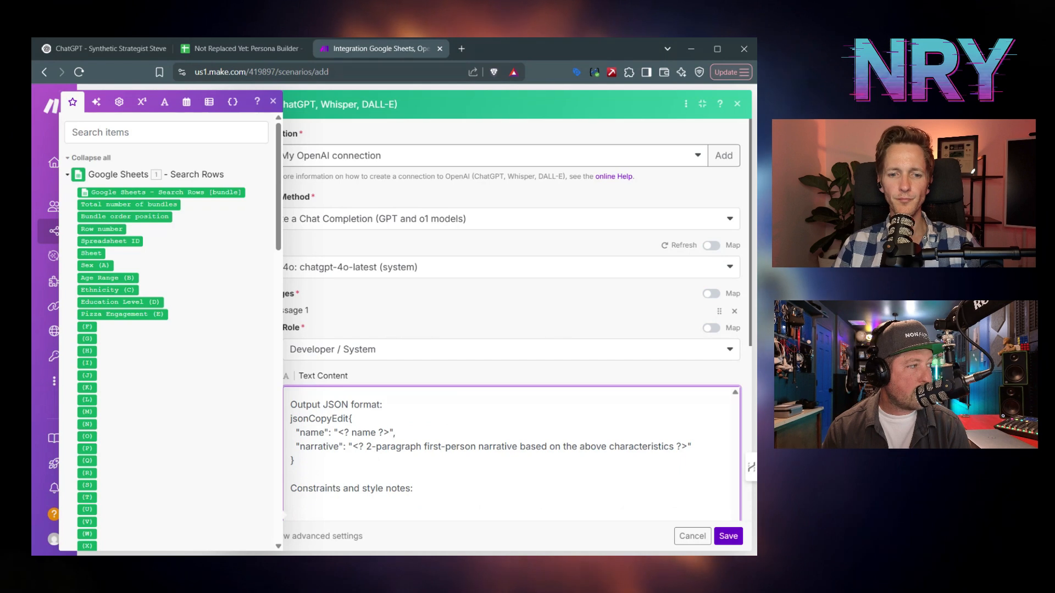
# - Delete the stray 'jsonCopyEdit' before the JSON '{' and review the remaining prompt constraints
pyautogui.click(349, 418)
pyautogui.moveTo(348, 418); pyautogui.dragTo(290, 419)
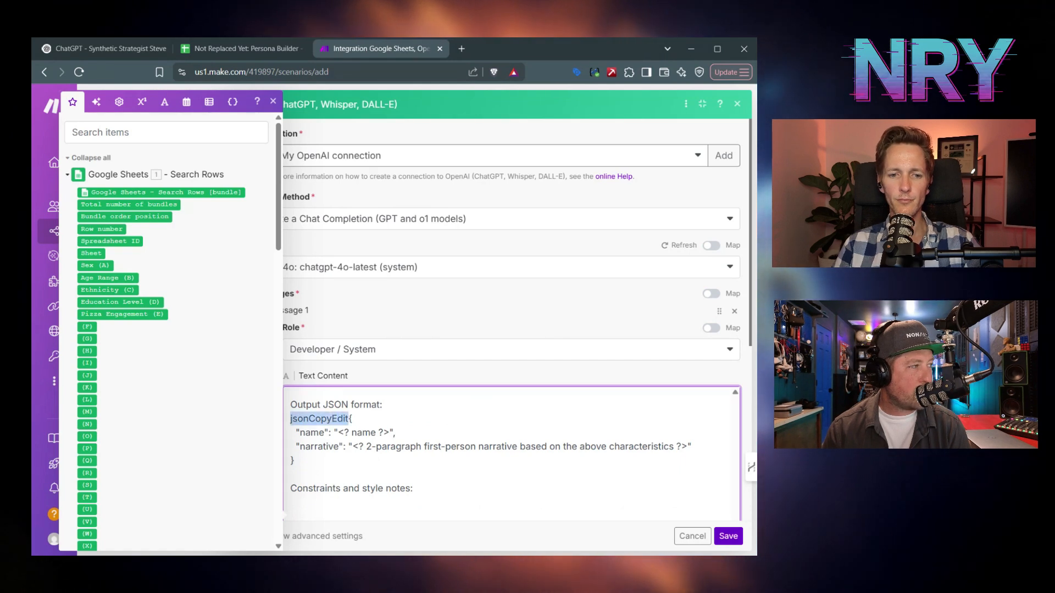
pyautogui.press('BackSpace')
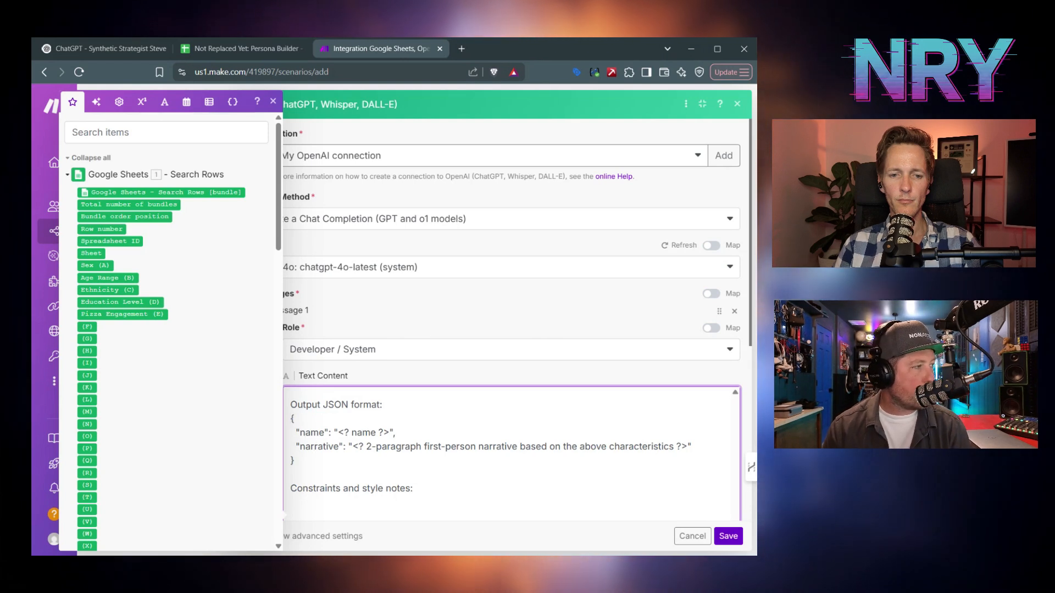
pyautogui.moveTo(358, 447); pyautogui.dragTo(489, 446)
pyautogui.click(489, 447)
pyautogui.scroll(-1, 489, 446)
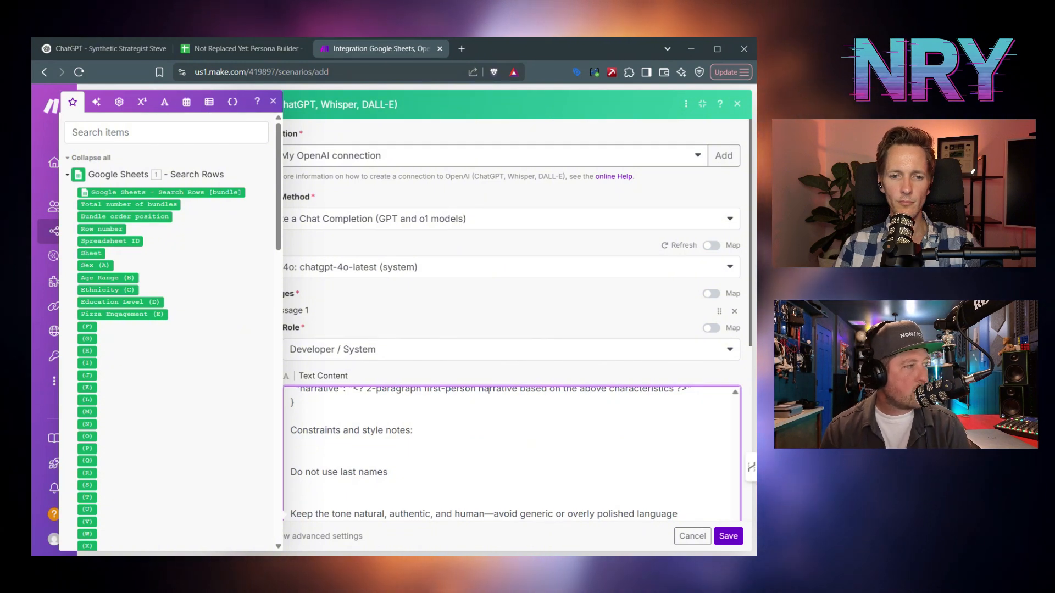
pyautogui.scroll(-1, 488, 417)
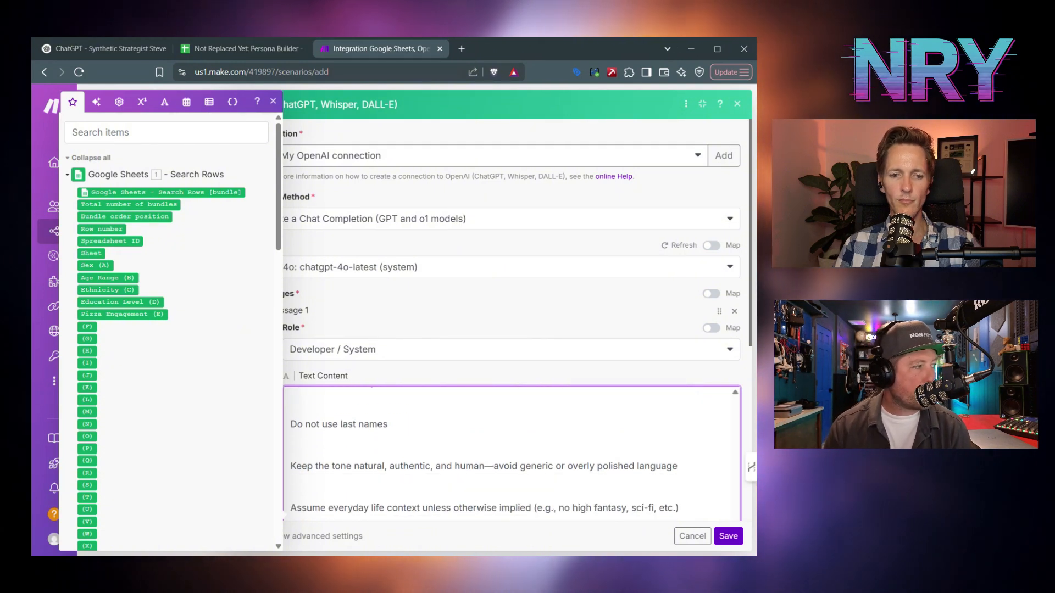
pyautogui.scroll(-2, 510, 439)
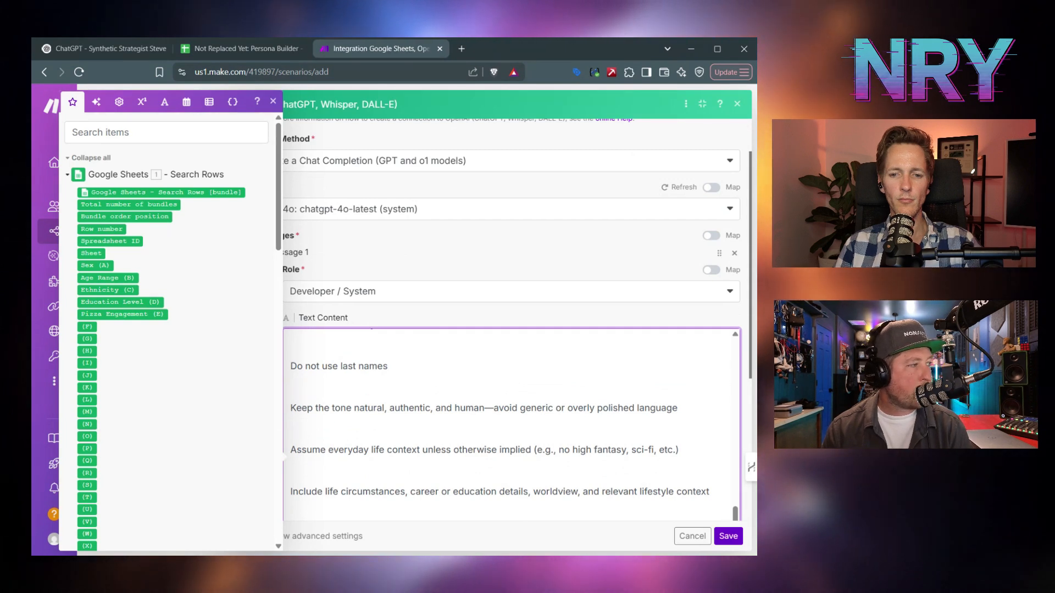
pyautogui.scroll(-1, 511, 411)
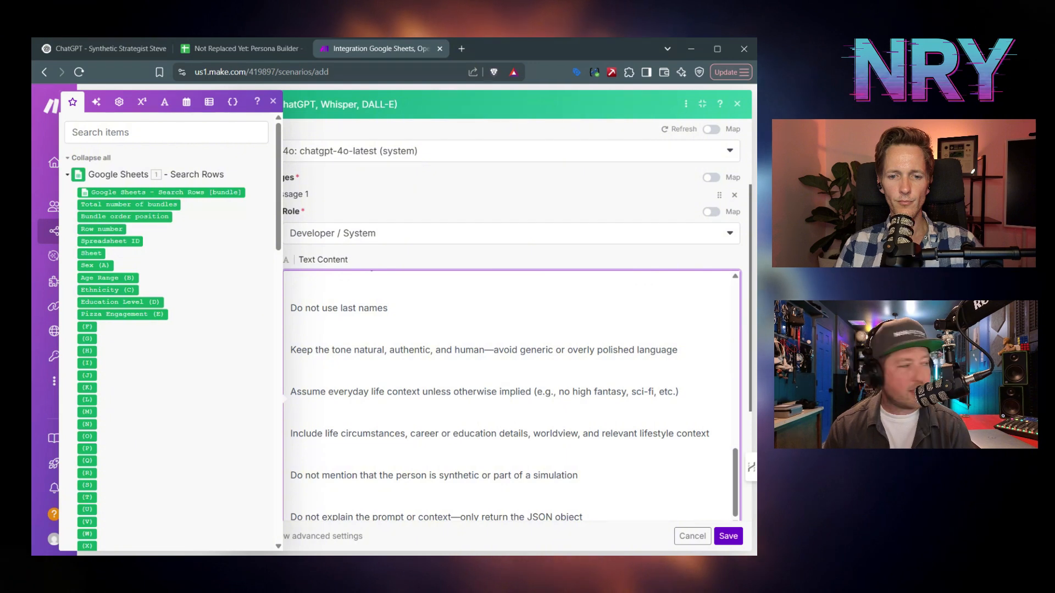
pyautogui.scroll(-1, 512, 330)
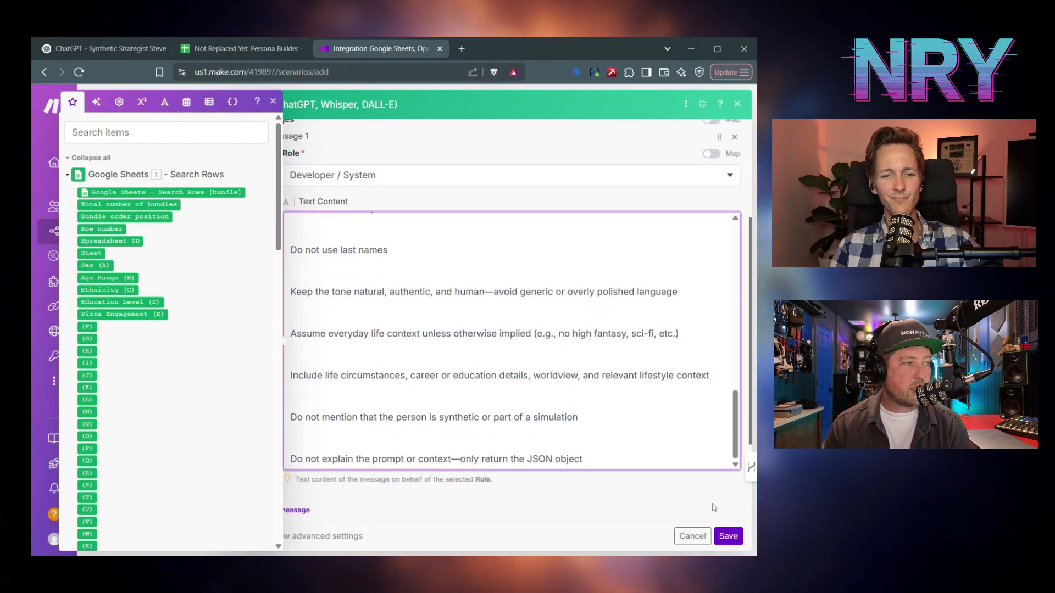
pyautogui.click(519, 202)
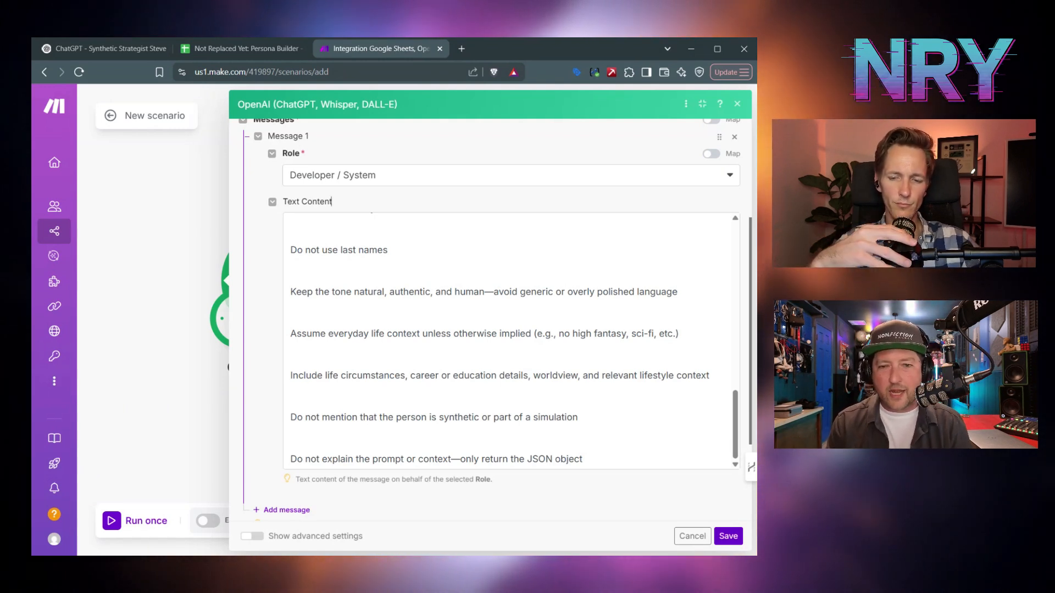
pyautogui.scroll(-3, 285, 395)
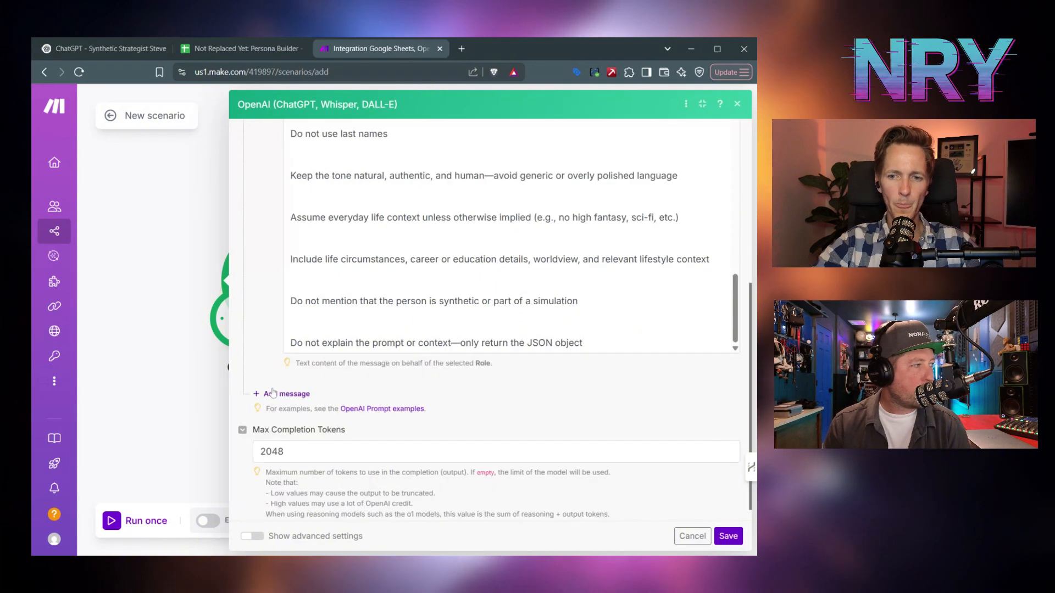
# - Add a second message to the completion with the User role
pyautogui.click(285, 394)
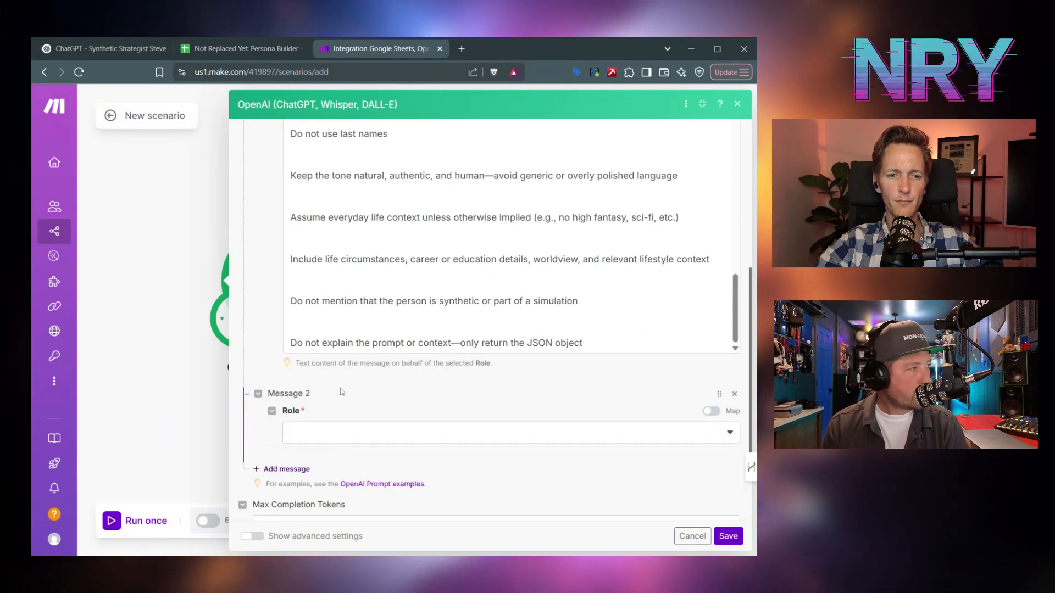
pyautogui.scroll(-1, 365, 392)
pyautogui.click(471, 374)
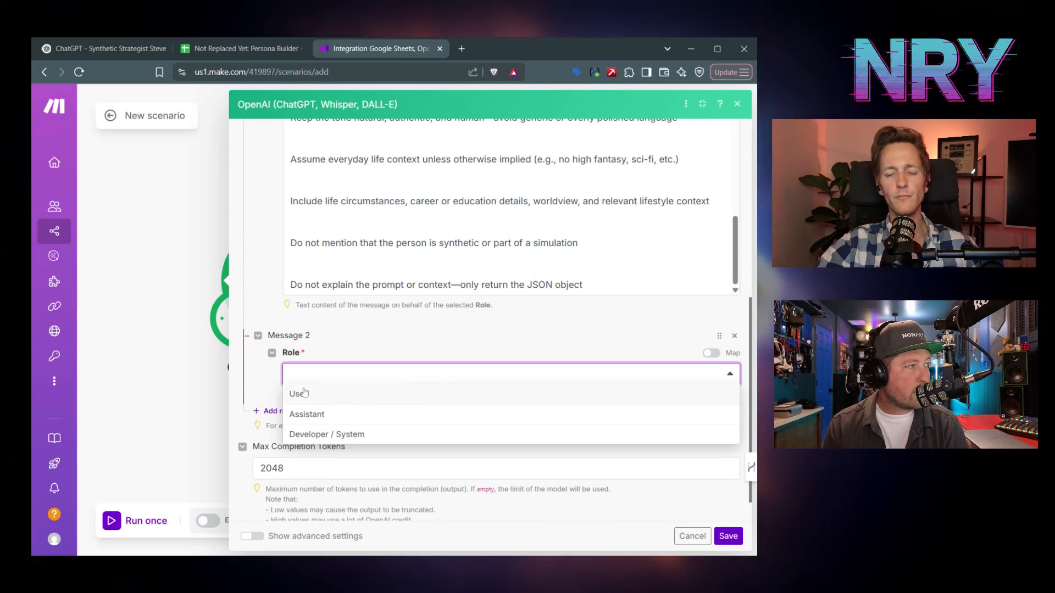
pyautogui.click(300, 395)
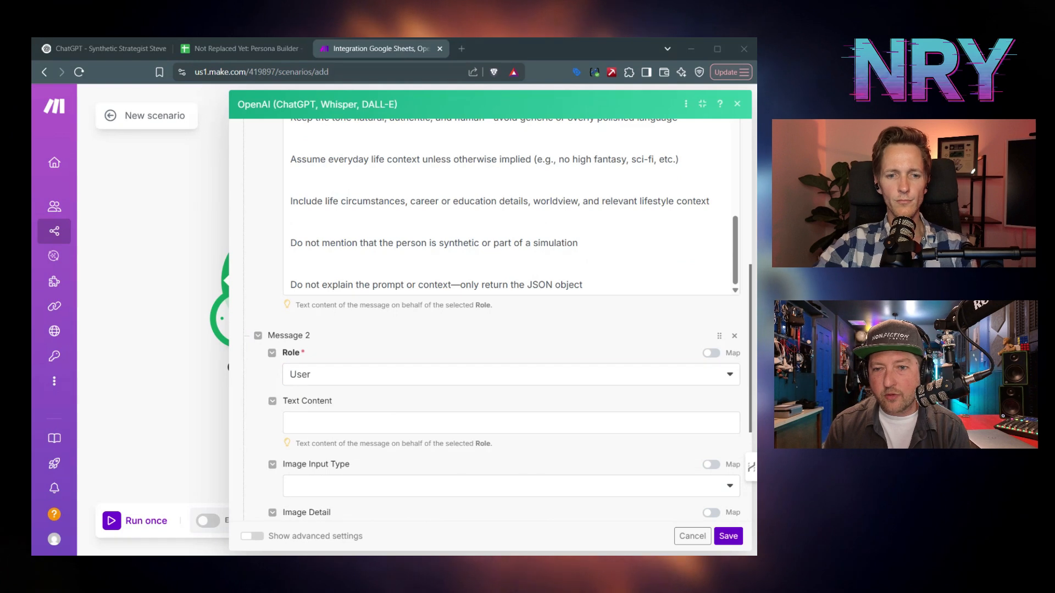
pyautogui.click(604, 423)
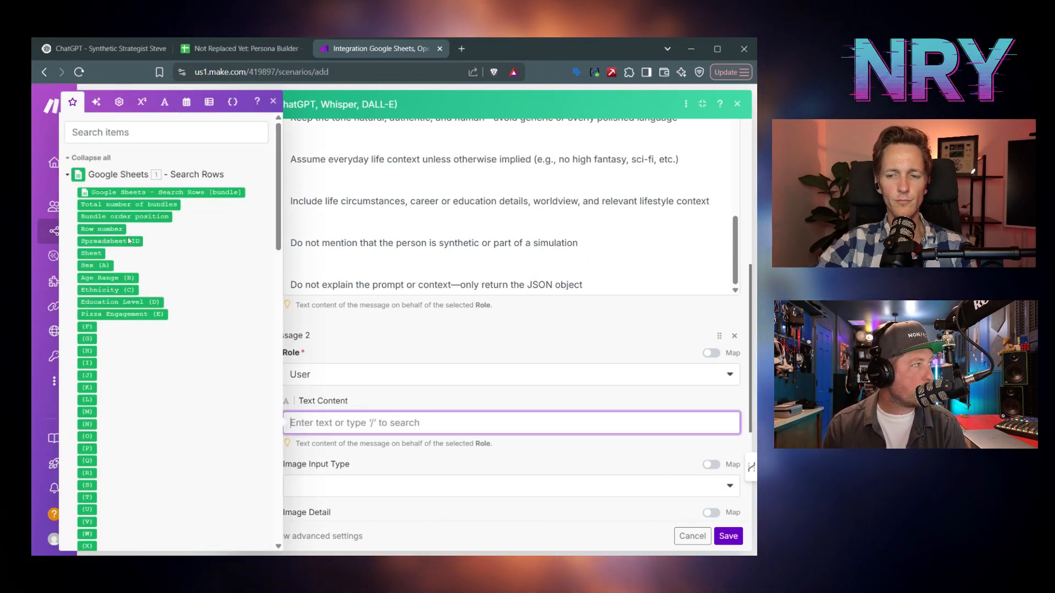
# - Write labelled Sex and Age Range lines mapped to sheet columns A and B
pyautogui.click(96, 268)
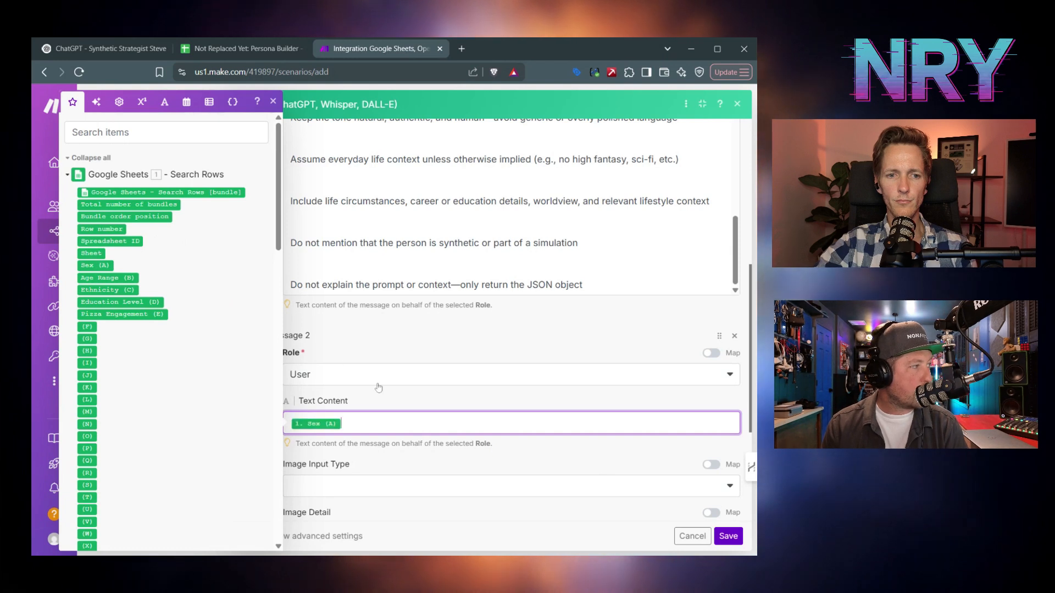
pyautogui.click(291, 423)
pyautogui.write('Se:')
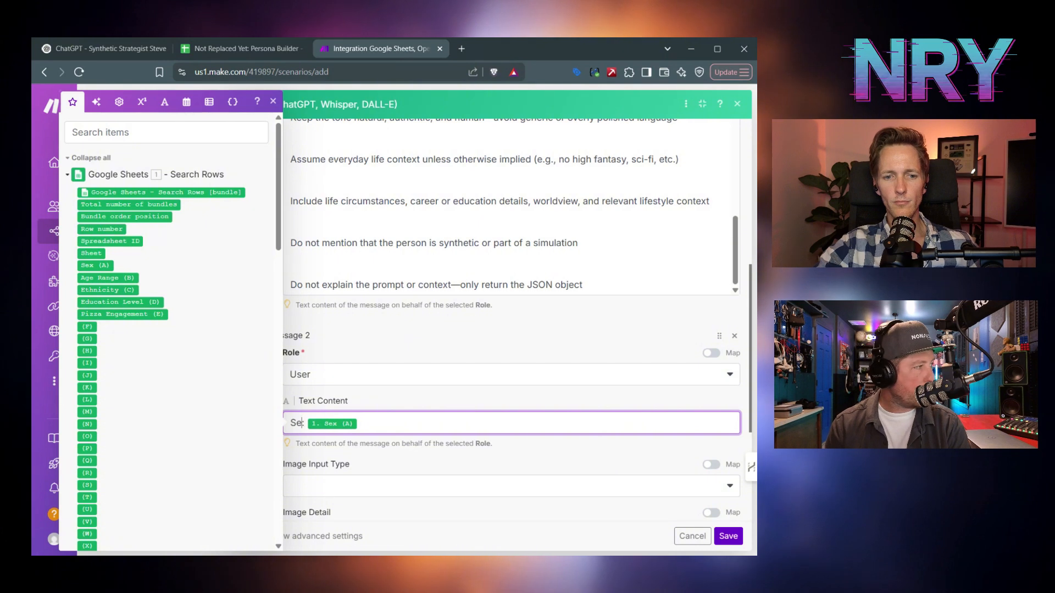
pyautogui.press('Return')
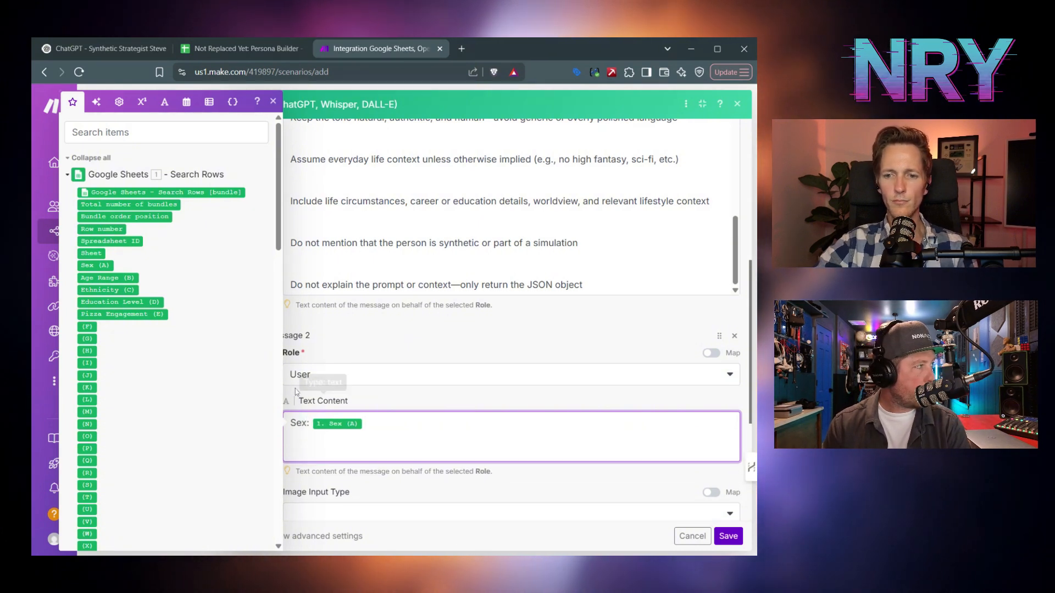
pyautogui.write('Age Ragn')
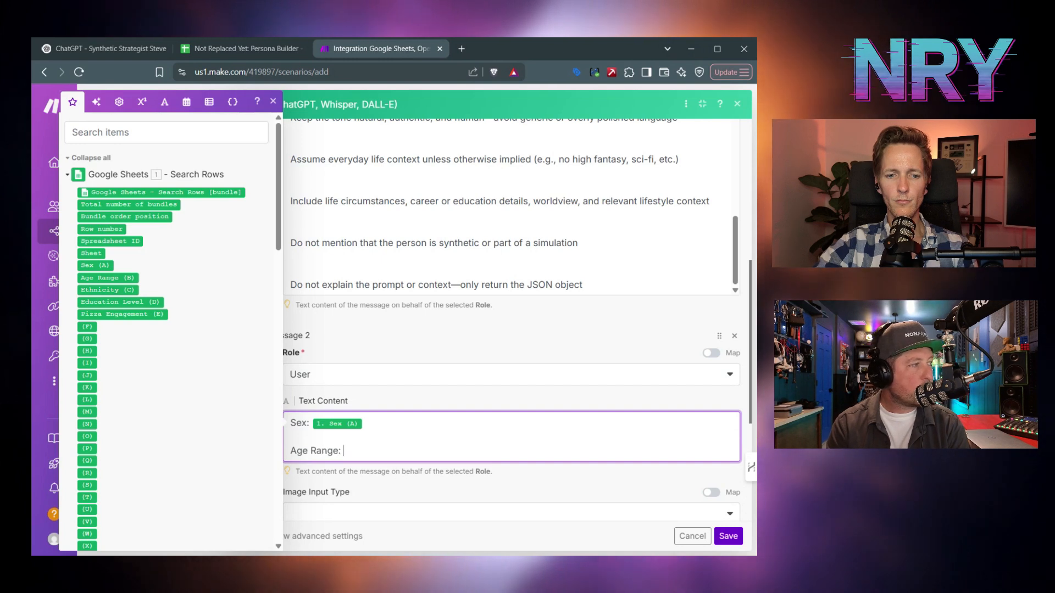
pyautogui.click(107, 277)
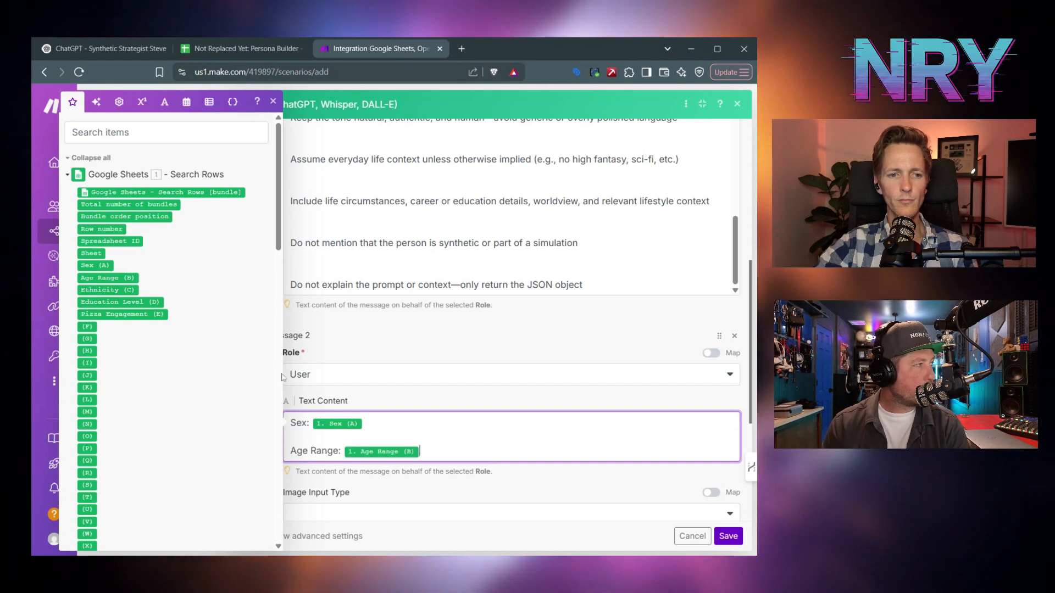
pyautogui.press('Return')
pyautogui.press('Return')
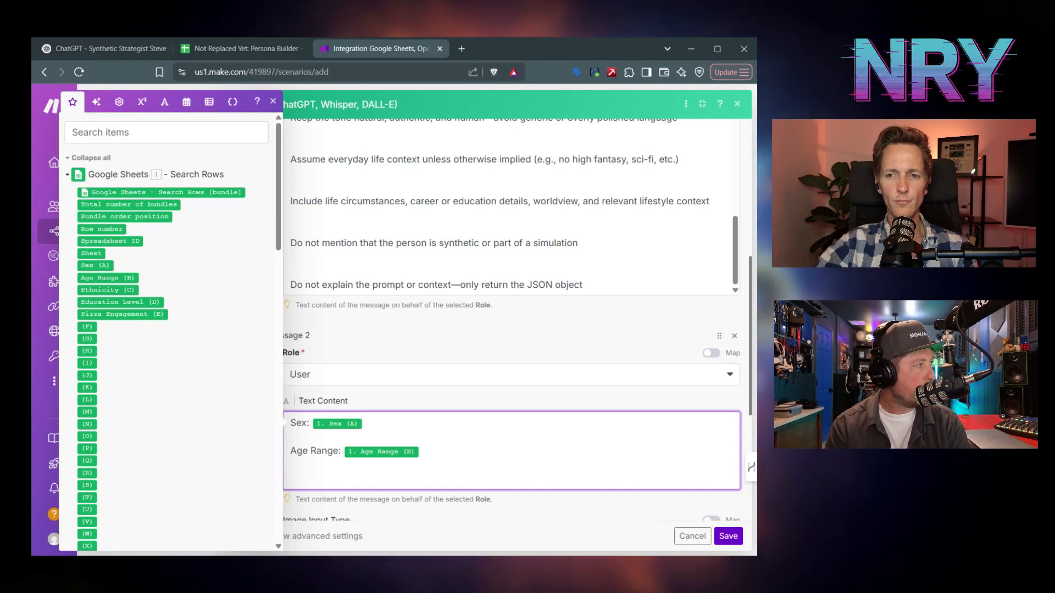
# - Add Ethnicity, Education Level and Pizza Engagement lines mapped to columns C, D and E
pyautogui.write('Ethnicity:')
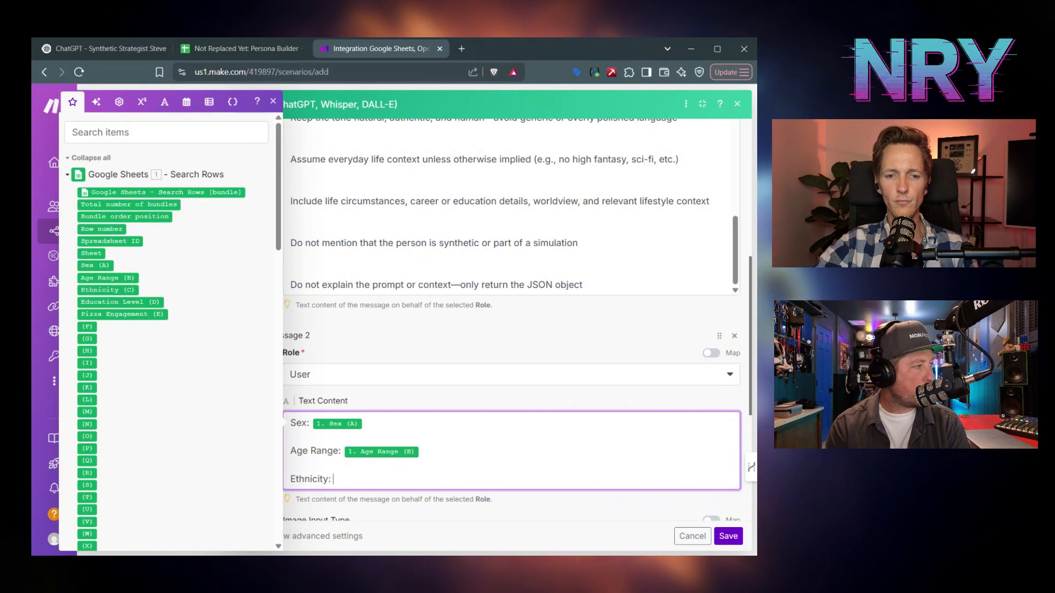
pyautogui.click(108, 290)
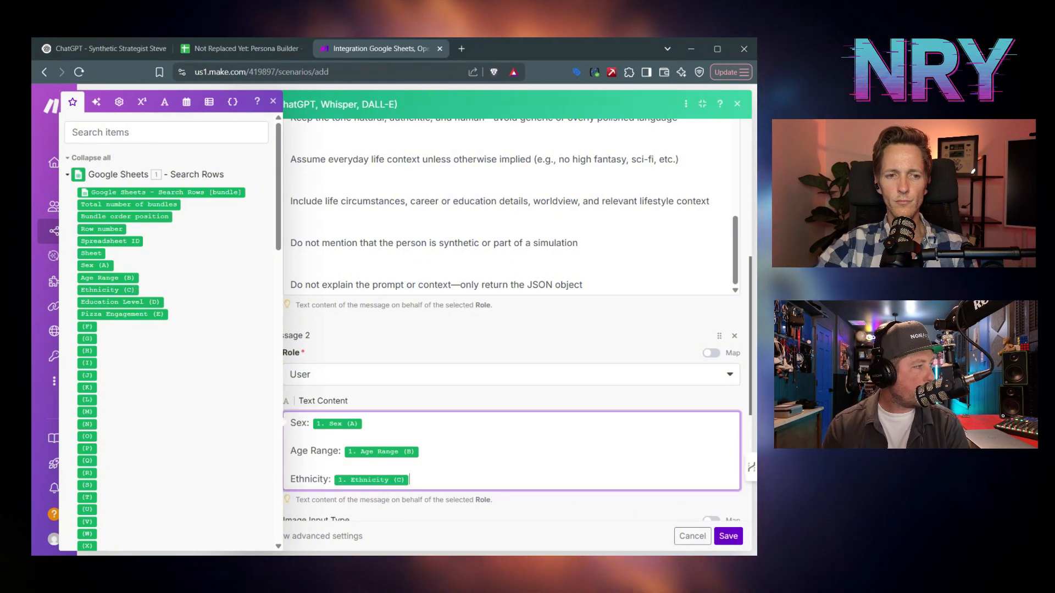
pyautogui.press('Return')
pyautogui.write('Education ')
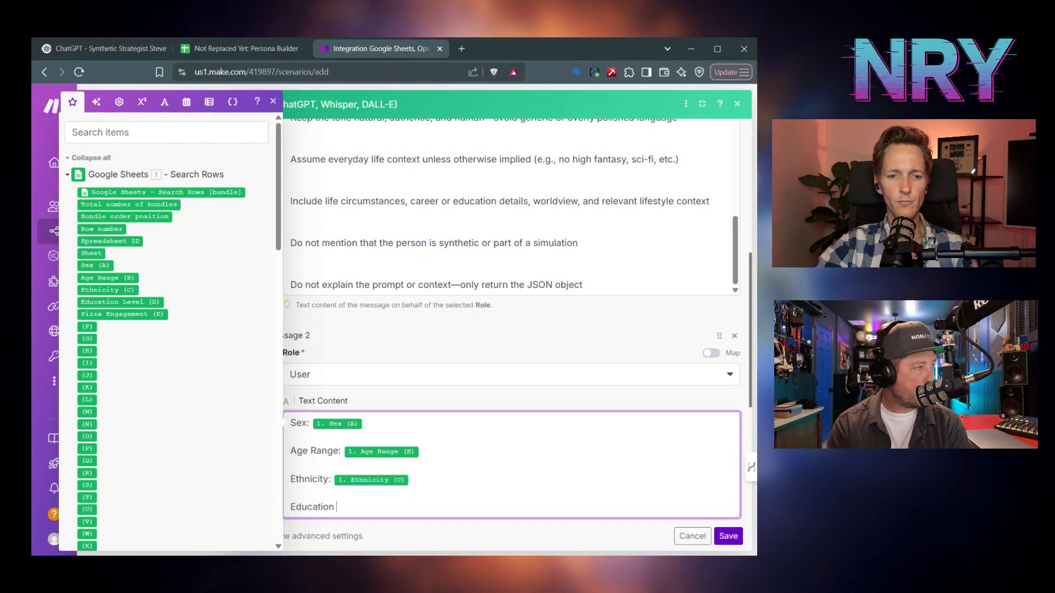
pyautogui.write('Lv')
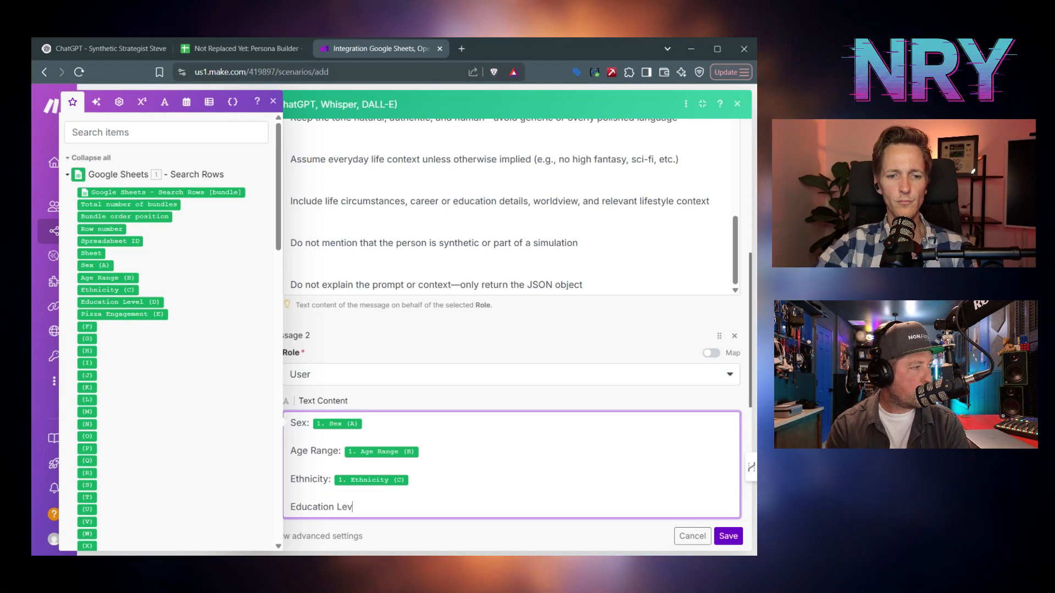
pyautogui.click(149, 302)
pyautogui.press('Return')
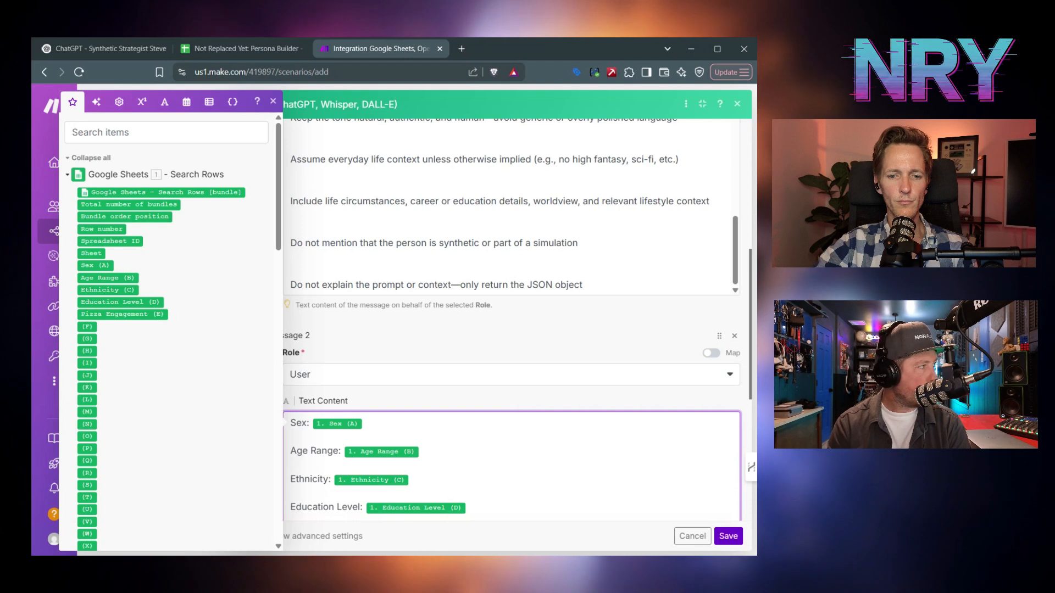
pyautogui.write('Pizza Engagement:')
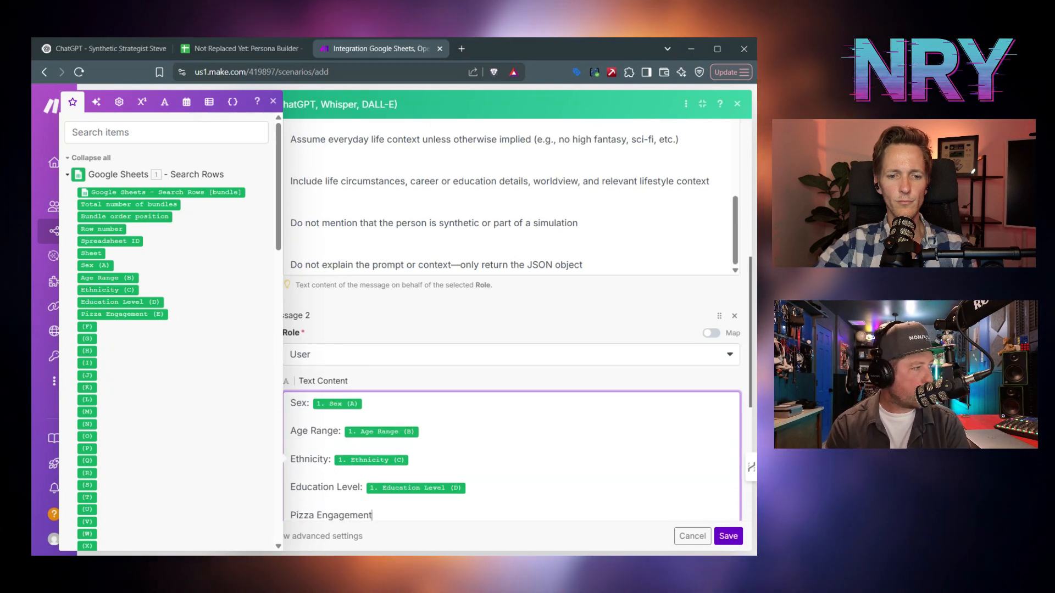
pyautogui.click(123, 314)
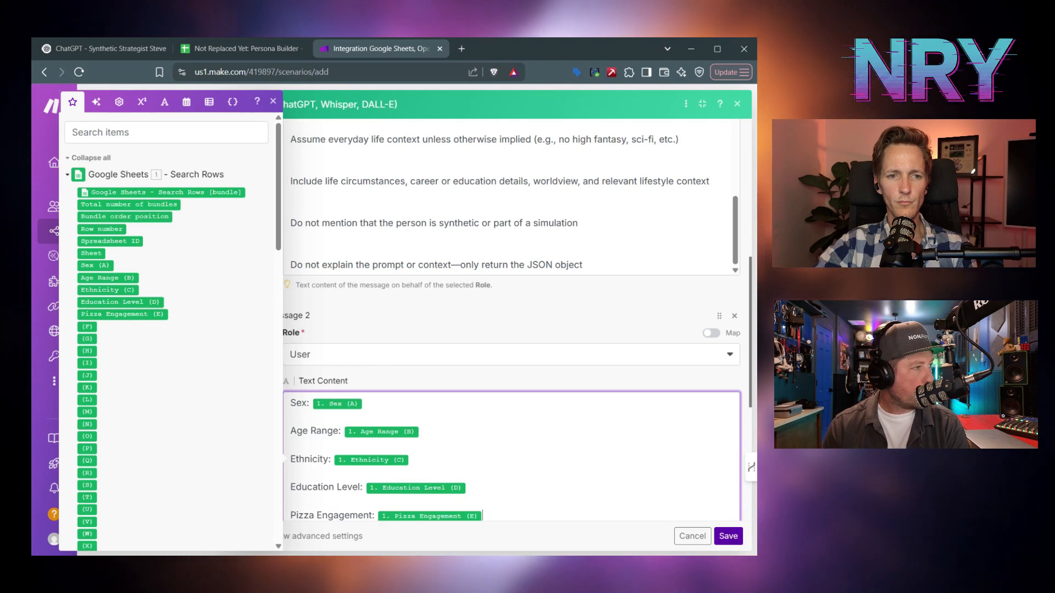
pyautogui.scroll(-3, 445, 420)
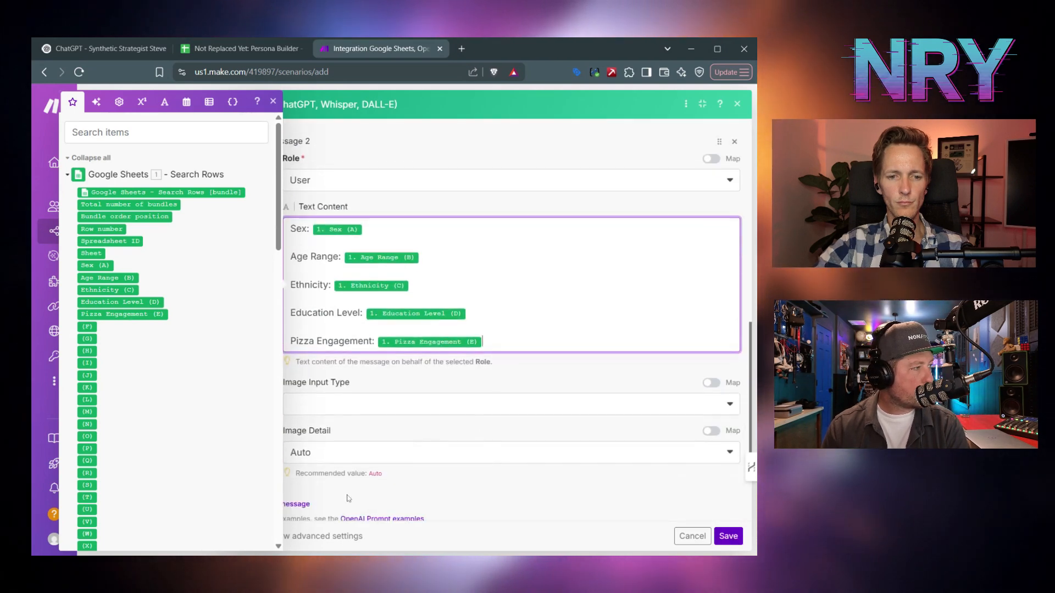
pyautogui.click(273, 101)
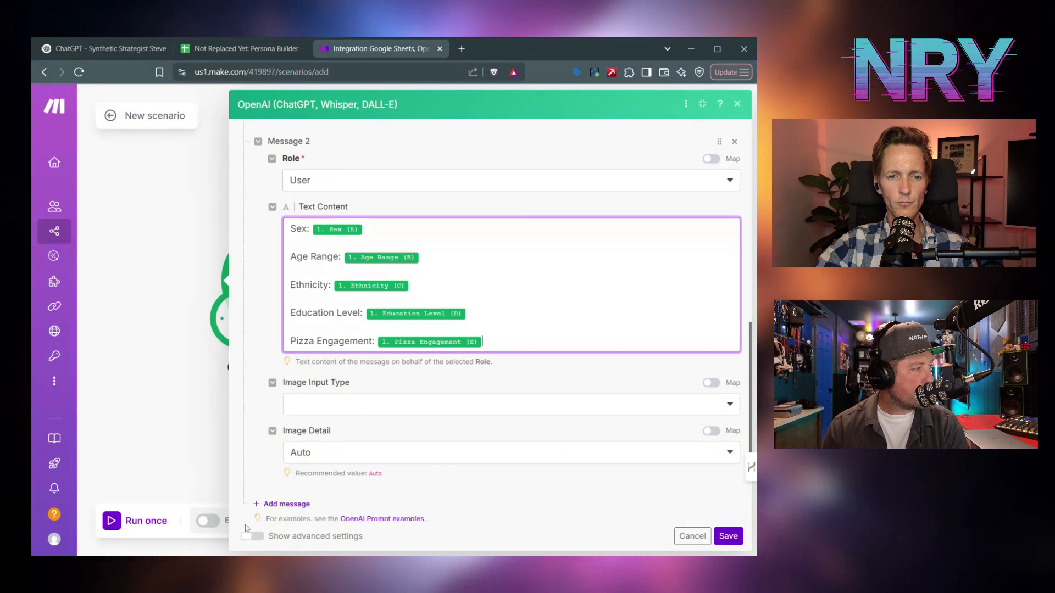
# - Set the advanced Response Format to JSON Object and save the OpenAI module
pyautogui.click(254, 535)
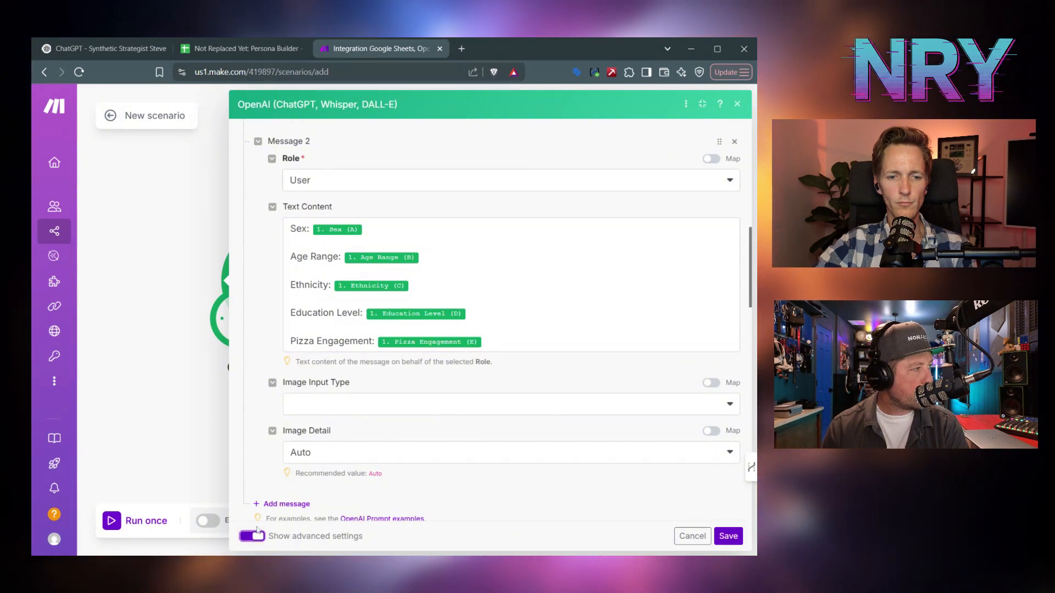
pyautogui.scroll(-2, 333, 417)
pyautogui.click(341, 446)
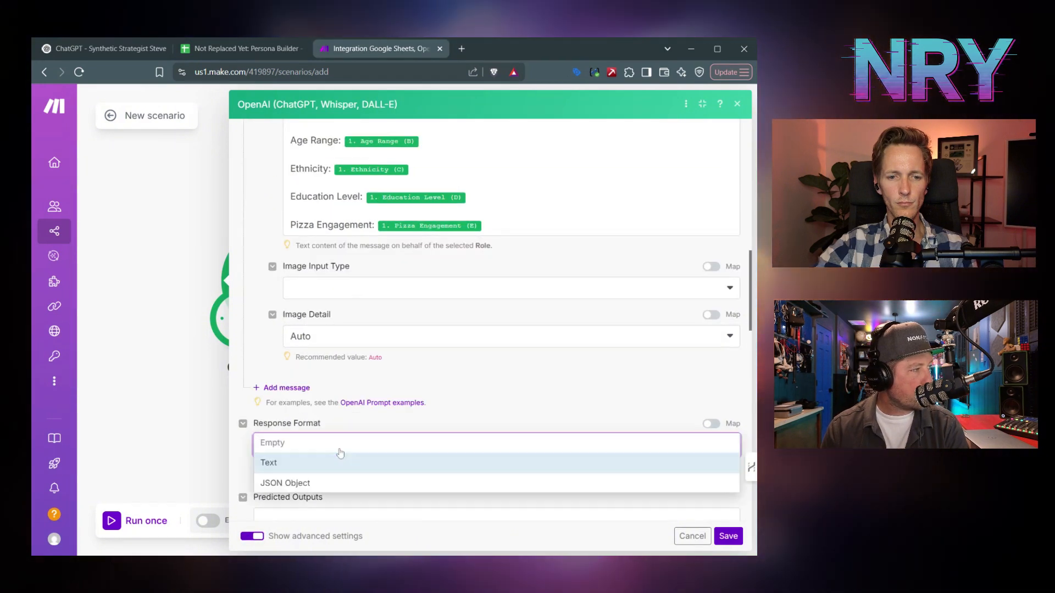
pyautogui.click(288, 483)
pyautogui.scroll(-15, 426, 423)
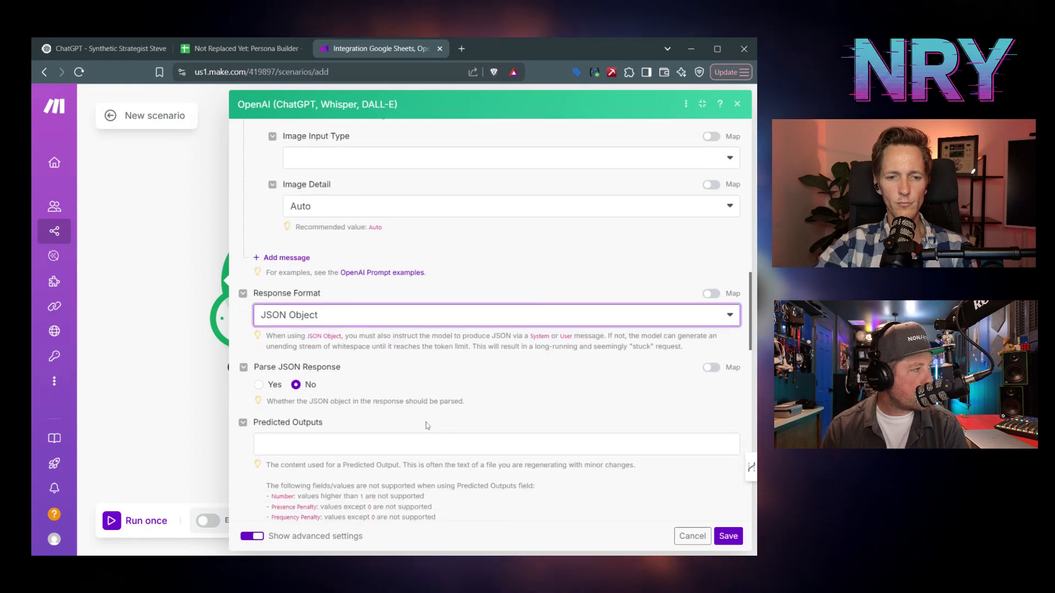
pyautogui.scroll(-2, 427, 426)
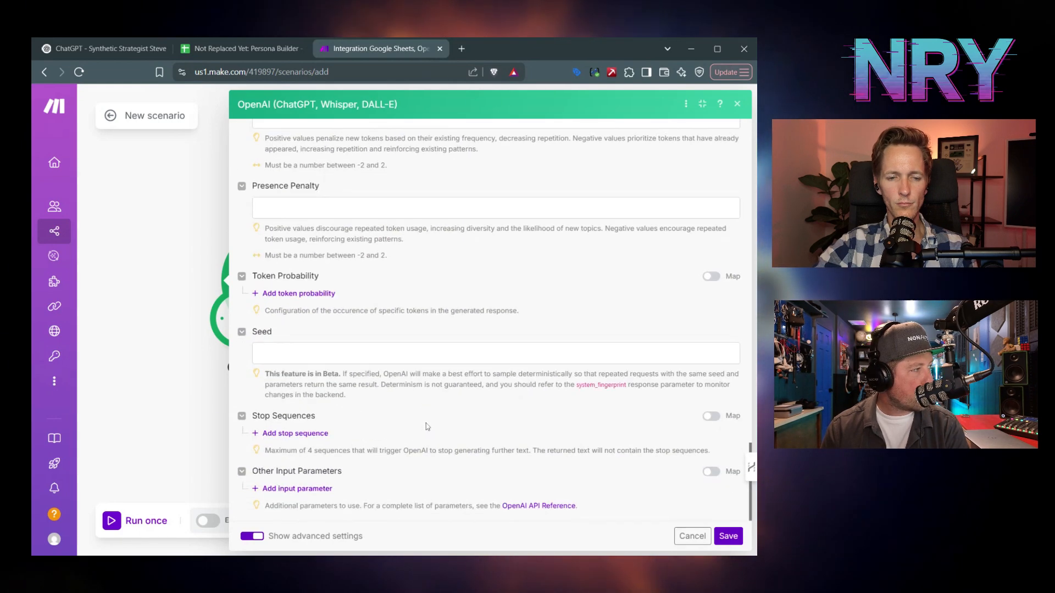
pyautogui.click(727, 536)
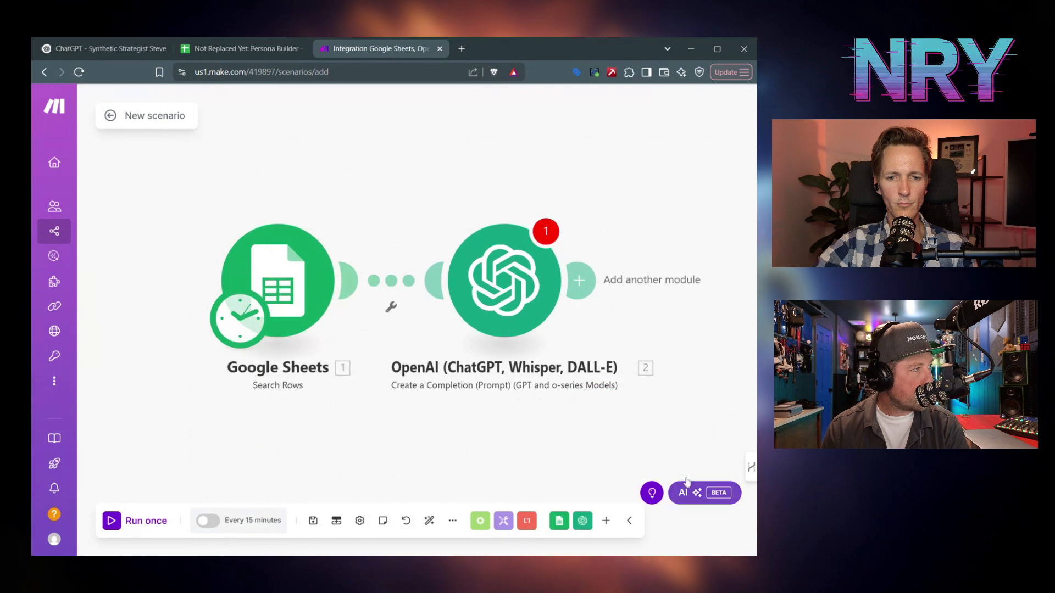
# - Reopen the OpenAI module to review its settings, including max completion tokens, then close it
pyautogui.click(528, 283)
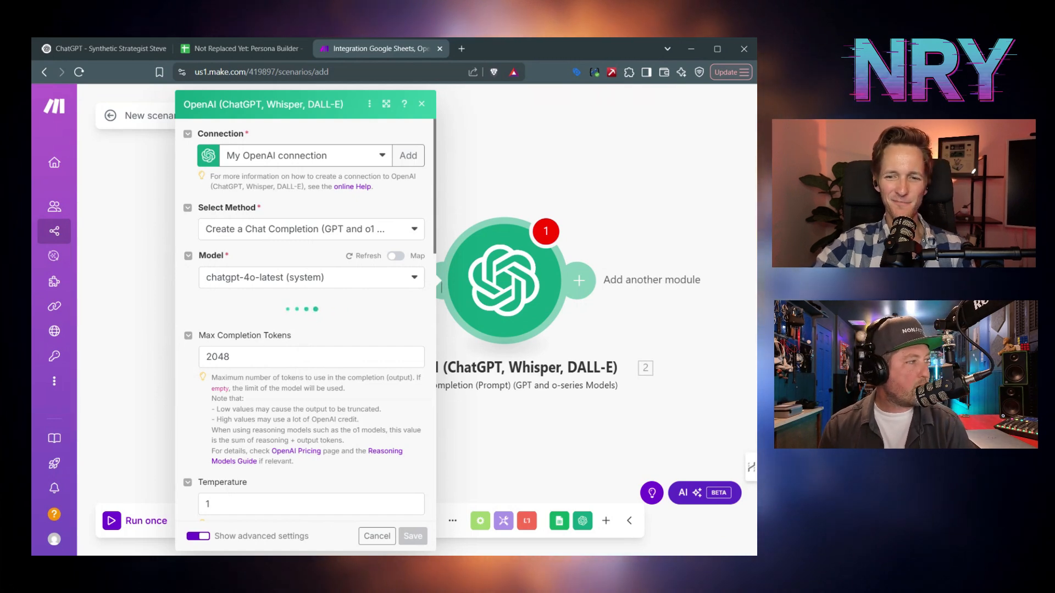
pyautogui.scroll(-12, 182, 434)
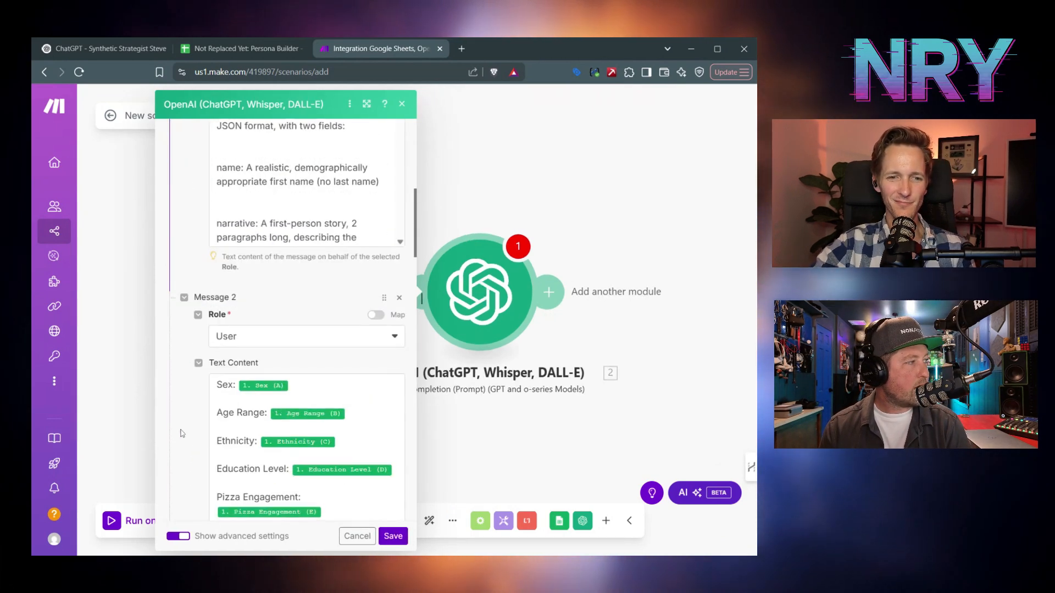
pyautogui.scroll(-2, 182, 434)
pyautogui.scroll(8, 182, 433)
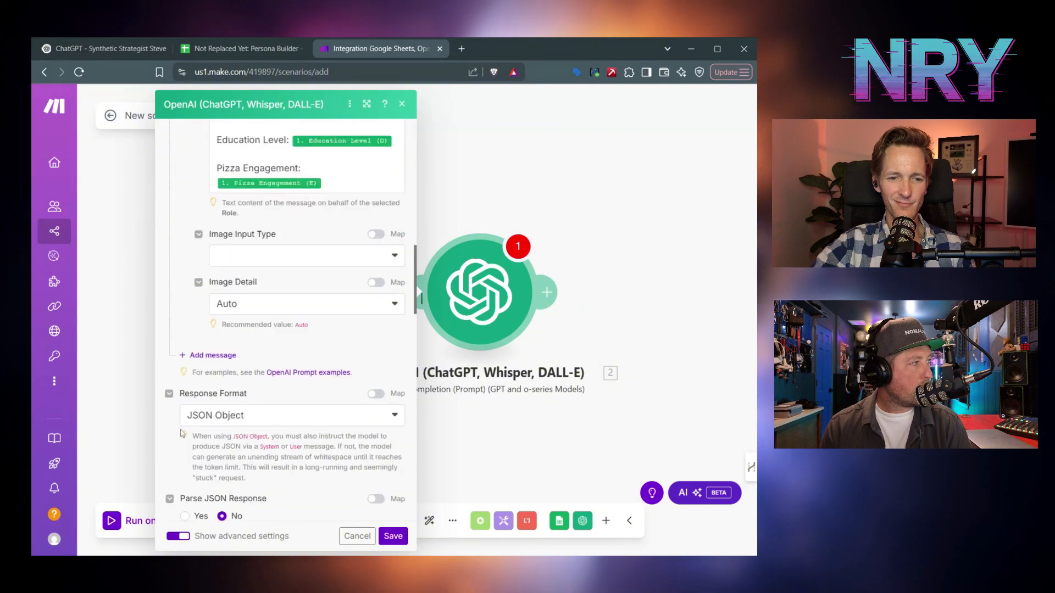
pyautogui.scroll(4, 182, 433)
pyautogui.scroll(-14, 182, 433)
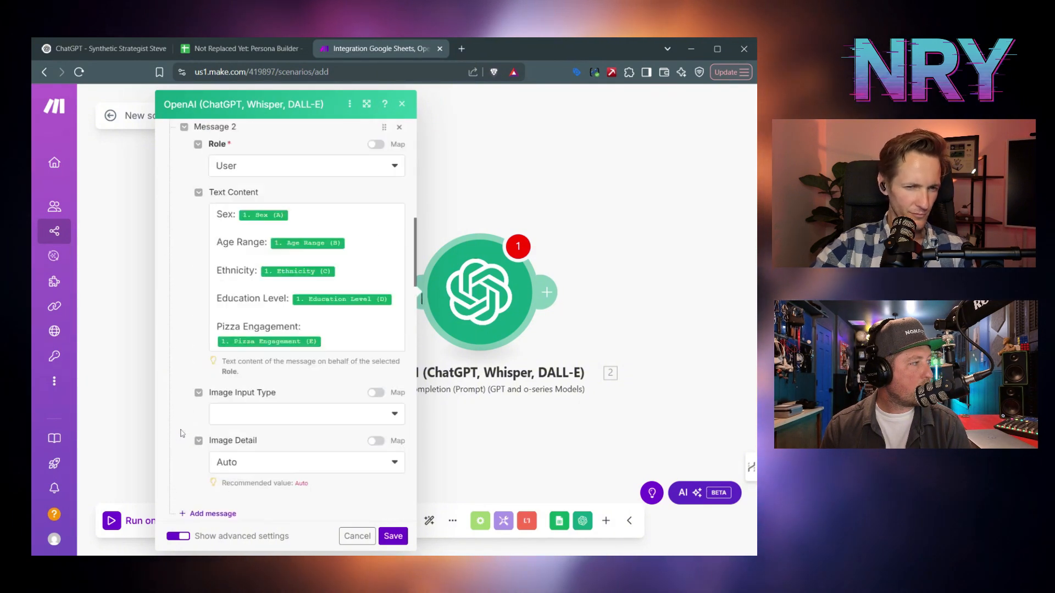
pyautogui.scroll(-3, 182, 433)
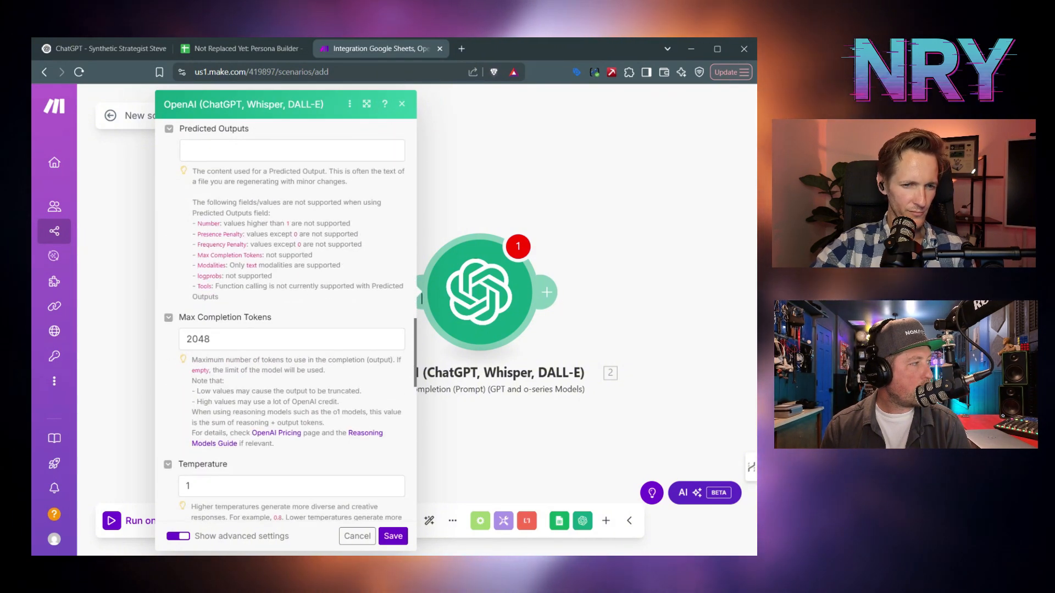
pyautogui.click(209, 339)
pyautogui.click(393, 536)
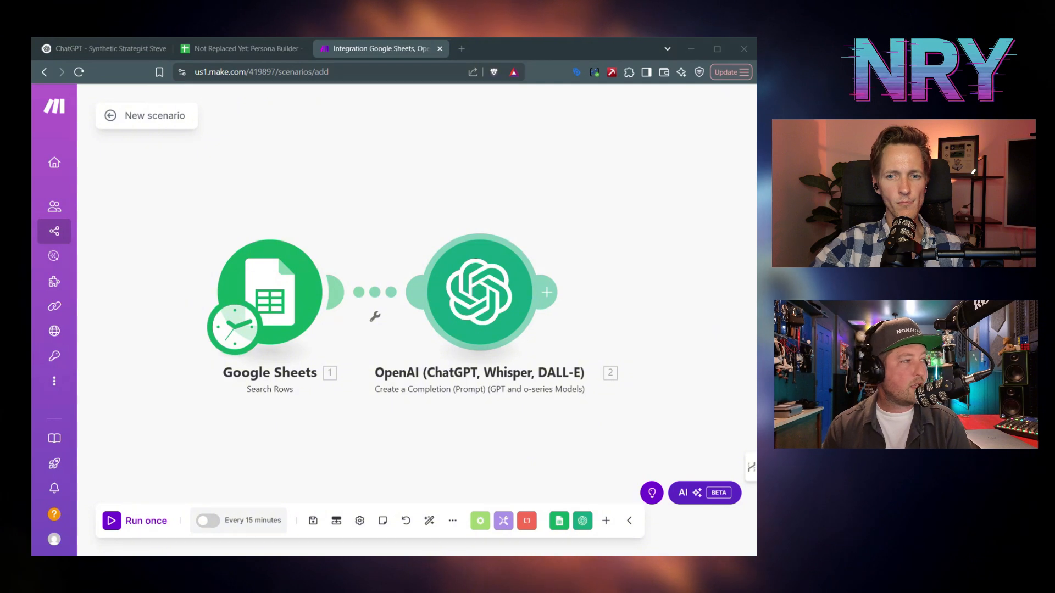
# - Add a Google Sheets Add a Row module after the OpenAI step, then bring up the Persona Builder spreadsheet
pyautogui.click(559, 520)
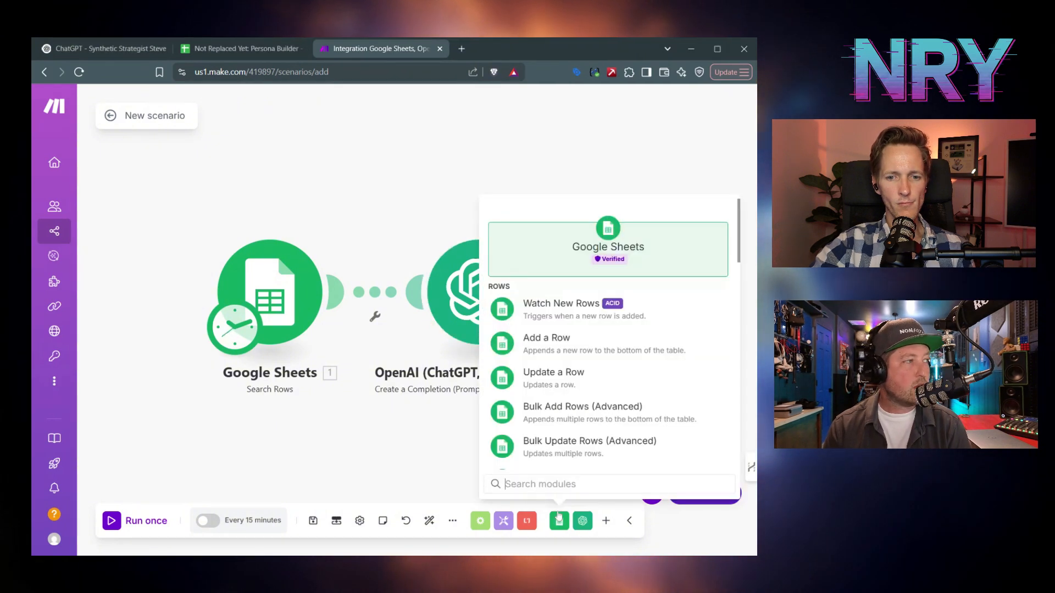
pyautogui.click(564, 342)
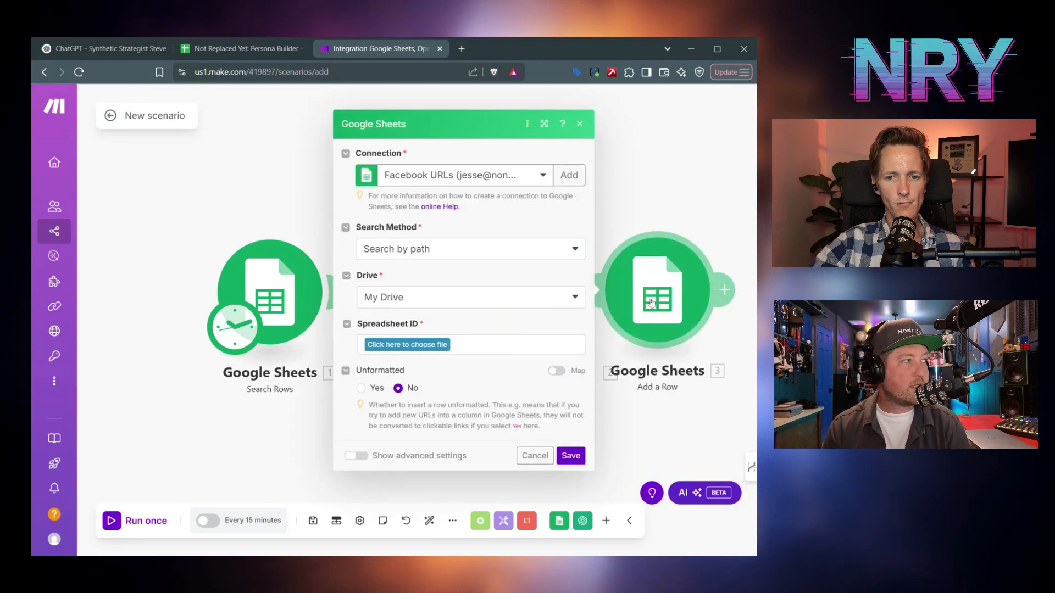
pyautogui.click(299, 45)
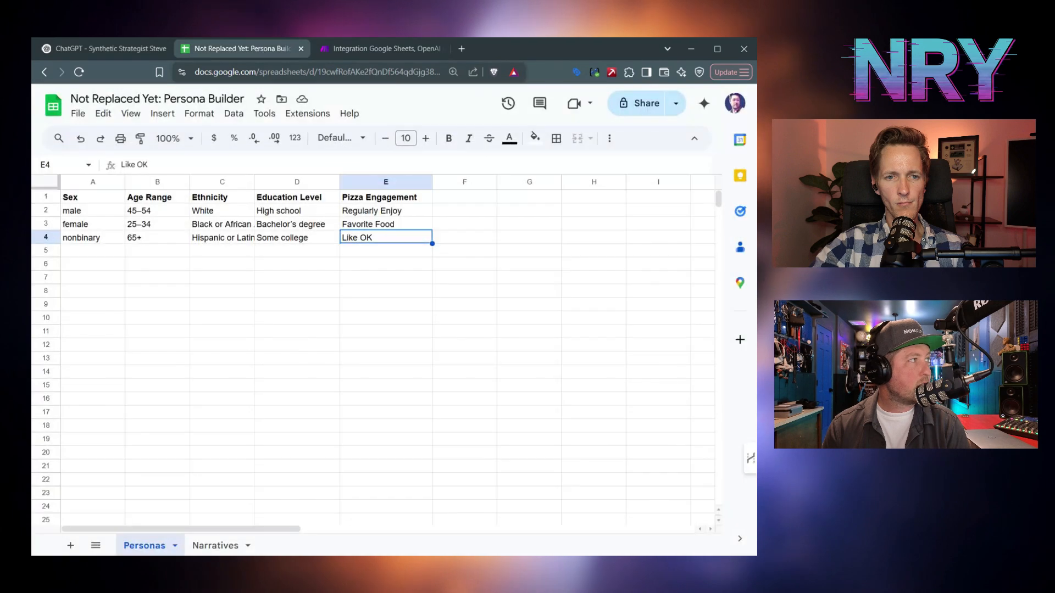
# - Copy the Persona Builder spreadsheet ID from the address bar and check the empty Narratives sheet
pyautogui.moveTo(317, 72); pyautogui.dragTo(421, 72)
pyautogui.hotkey('ctrl', 'c')
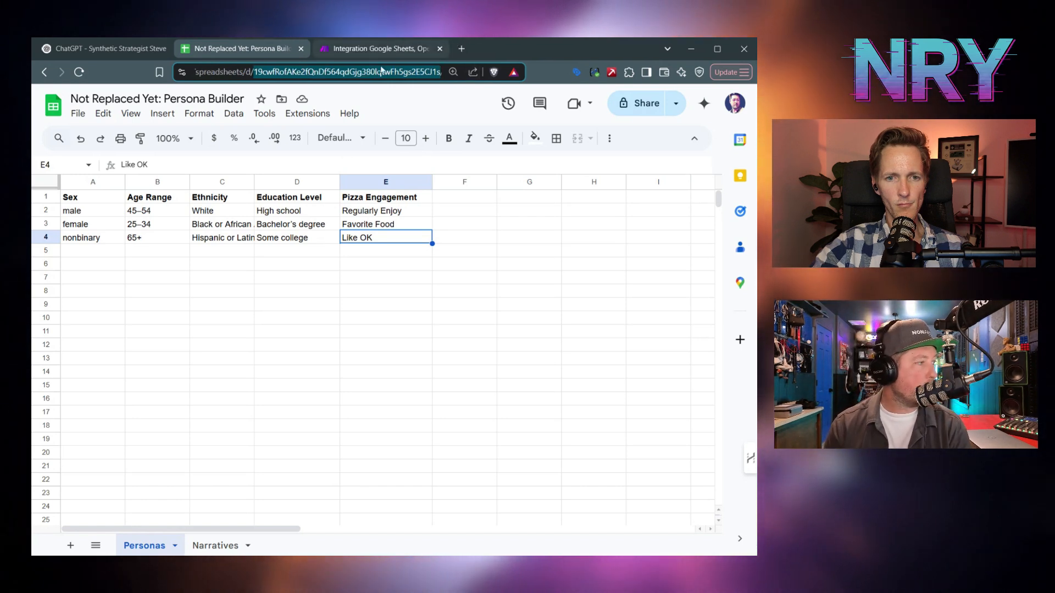
pyautogui.click(216, 547)
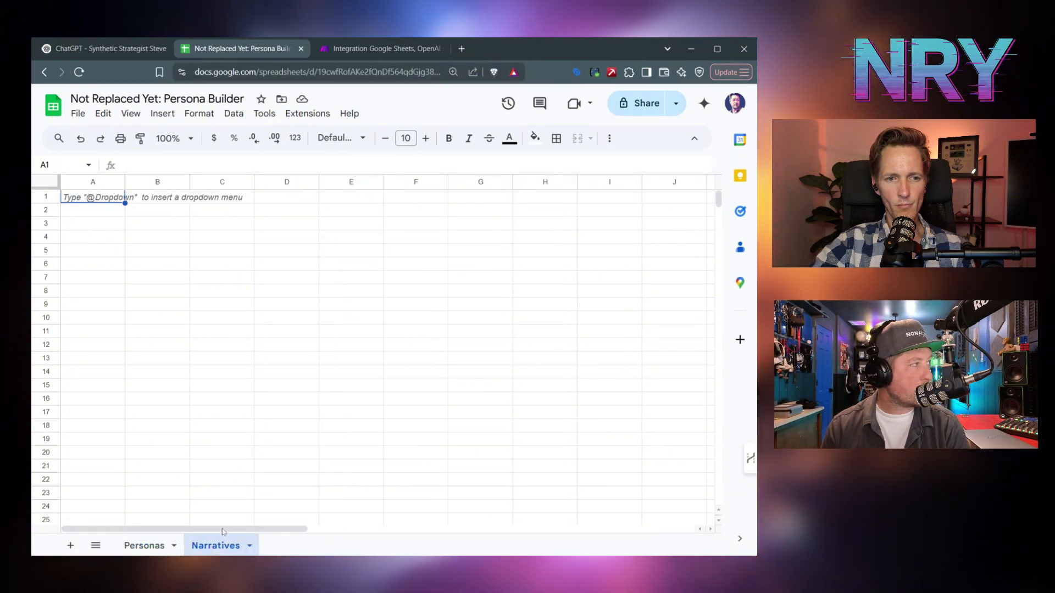
pyautogui.click(381, 50)
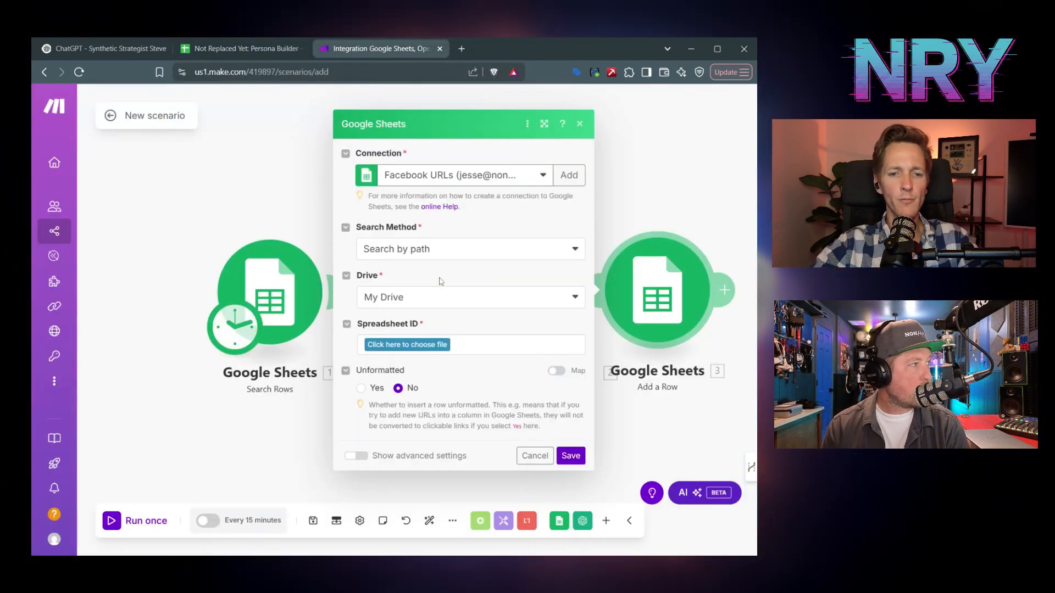
# - Set Add a Row's search method to Select from all, paste the spreadsheet ID, and choose the Narratives sheet
pyautogui.click(420, 252)
pyautogui.click(417, 289)
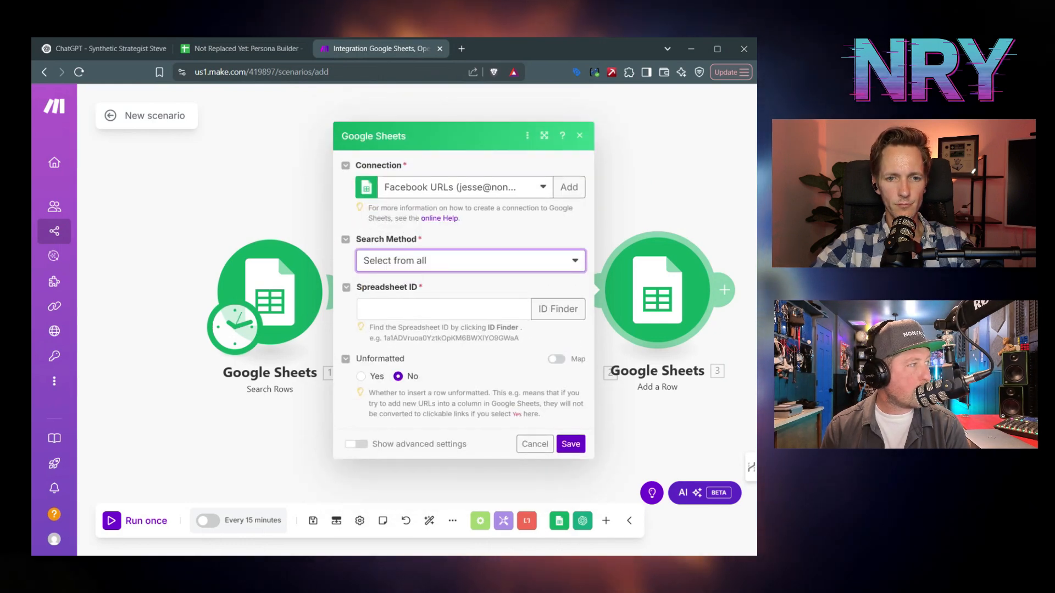
pyautogui.click(440, 309)
pyautogui.hotkey('ctrl', 'v')
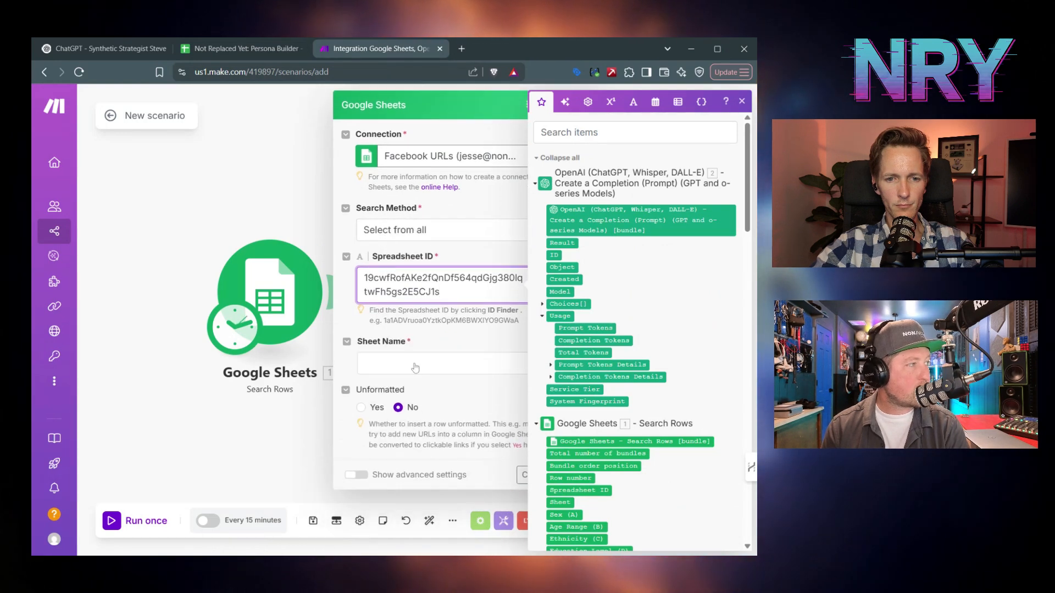
pyautogui.click(415, 366)
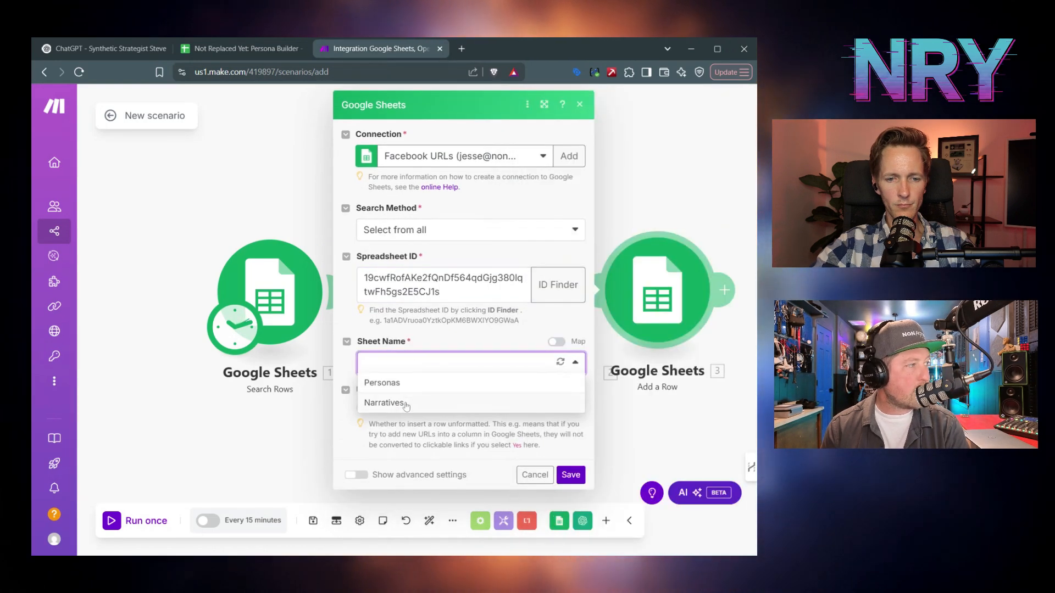
pyautogui.click(406, 404)
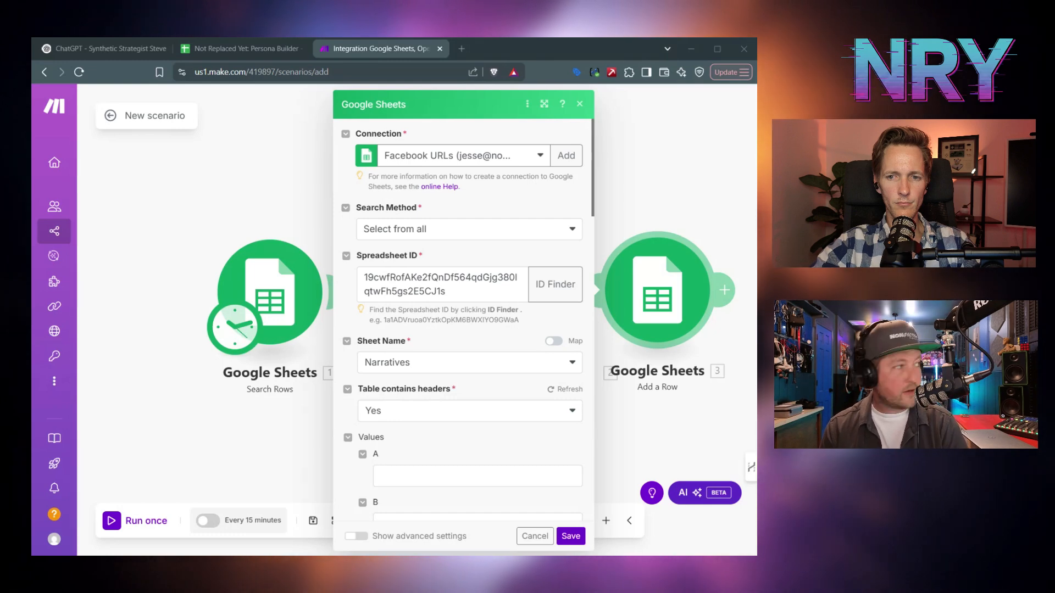
pyautogui.click(264, 47)
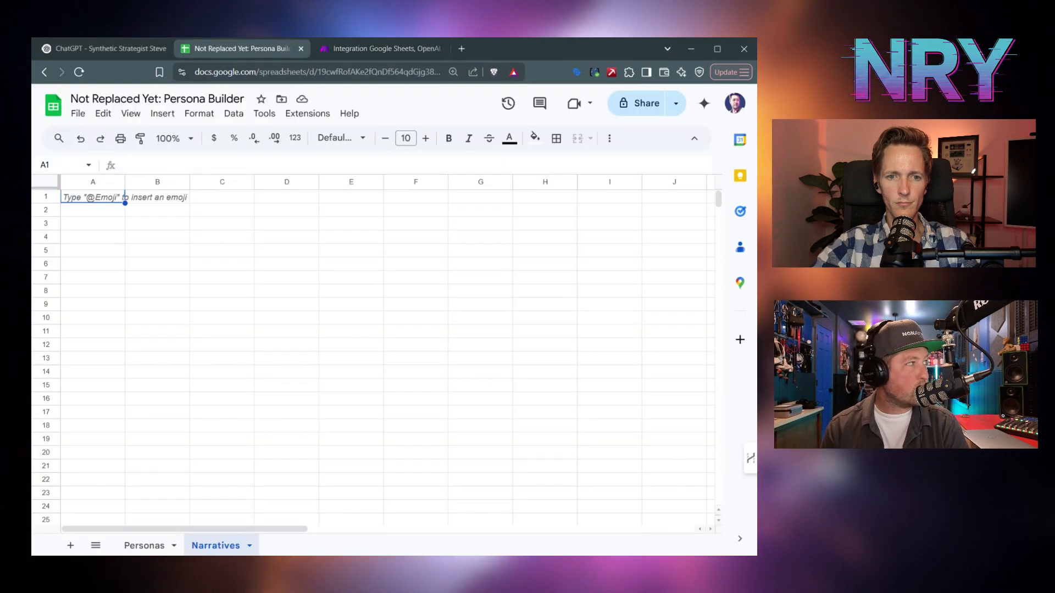
# - Paste Name and Narrative headers into A1:B1, widen columns A and B, and start mapping column A
pyautogui.hotkey('ctrl', 'v')
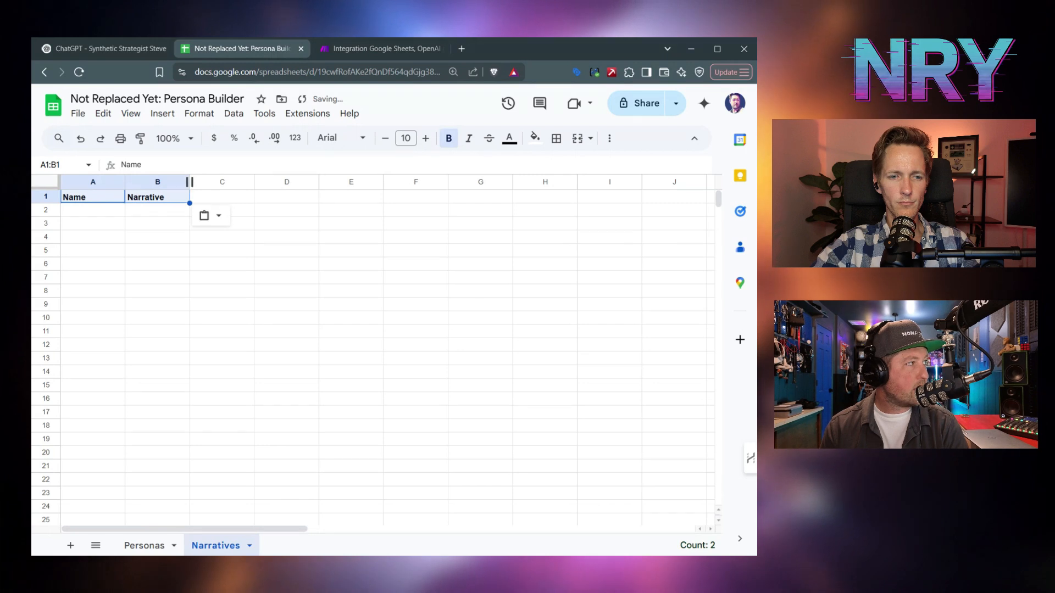
pyautogui.moveTo(189, 182); pyautogui.dragTo(640, 182)
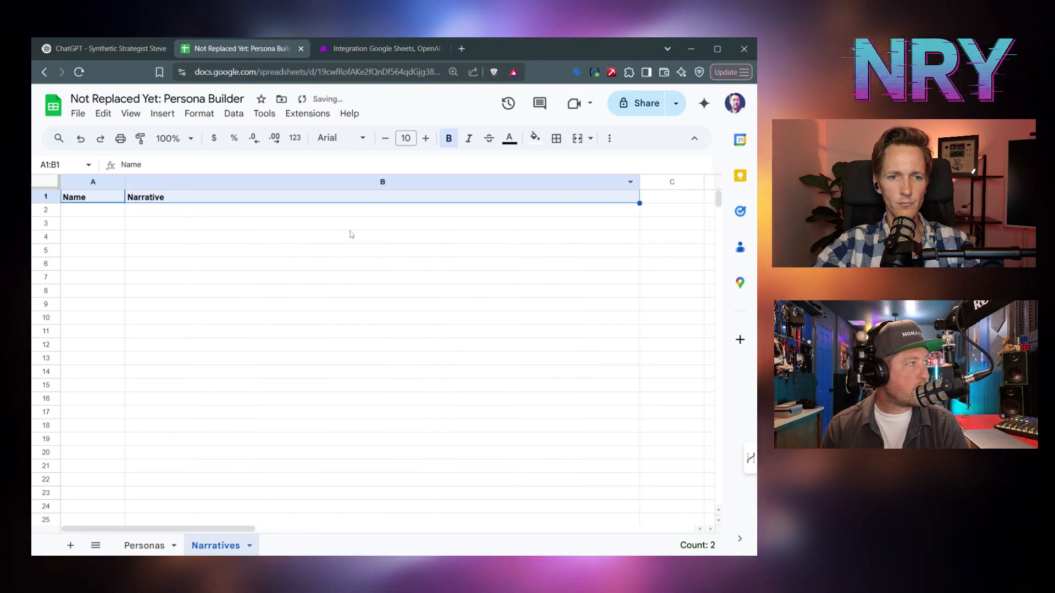
pyautogui.moveTo(125, 181); pyautogui.dragTo(155, 182)
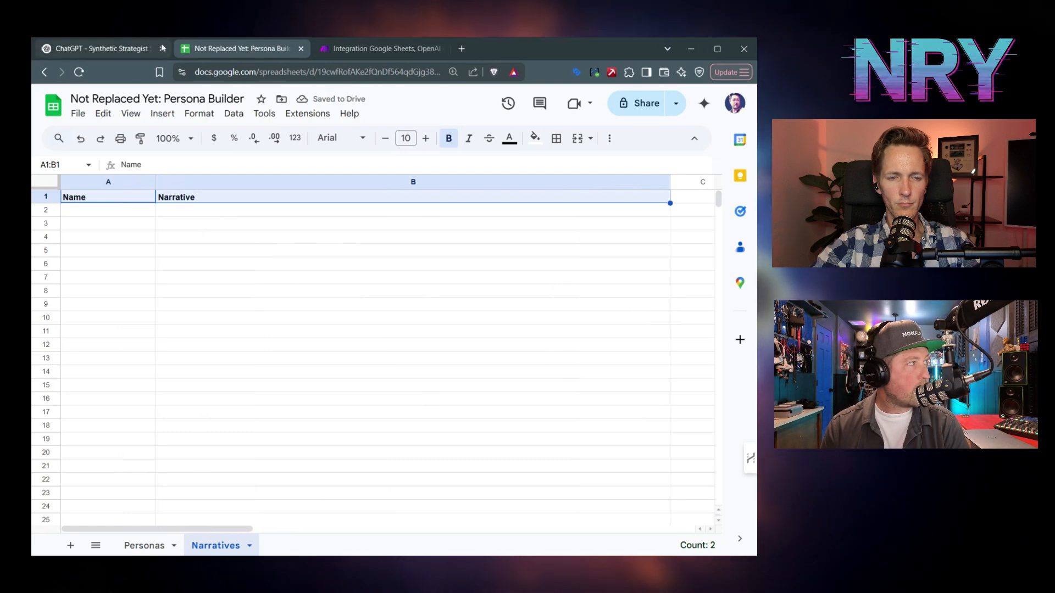
pyautogui.click(354, 51)
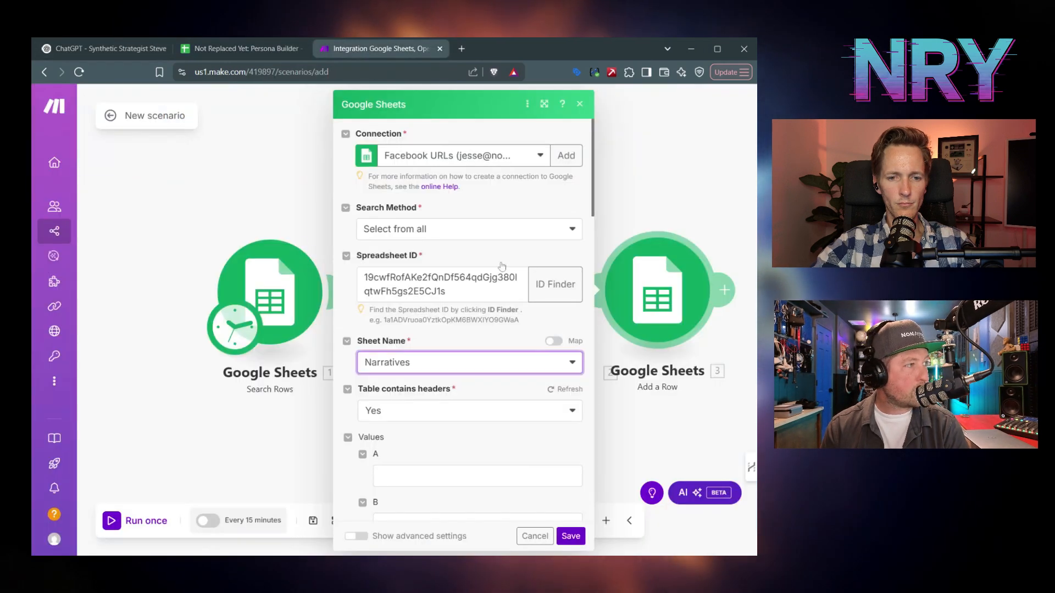
pyautogui.click(473, 476)
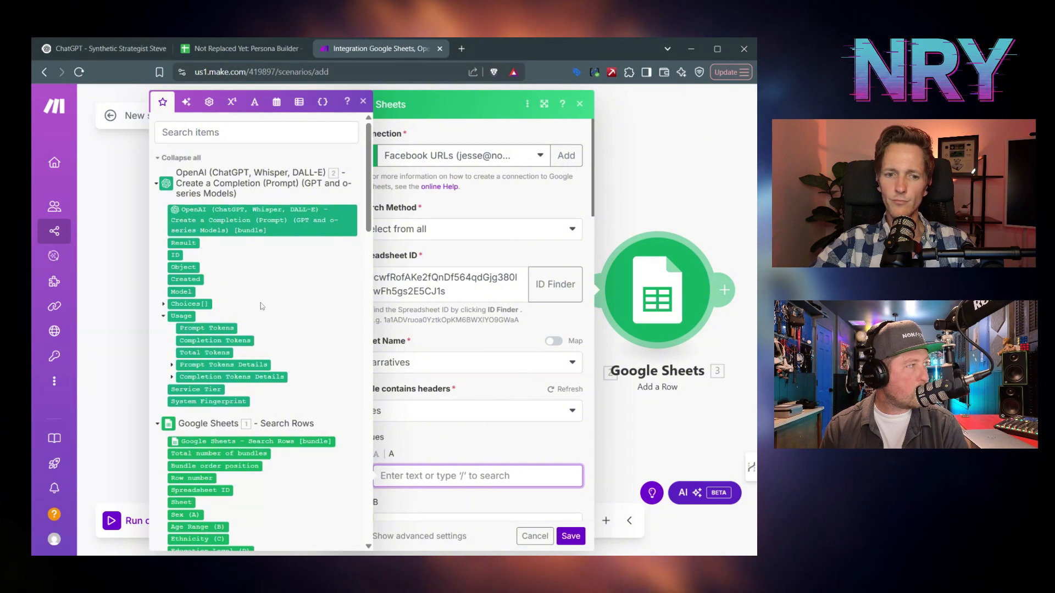
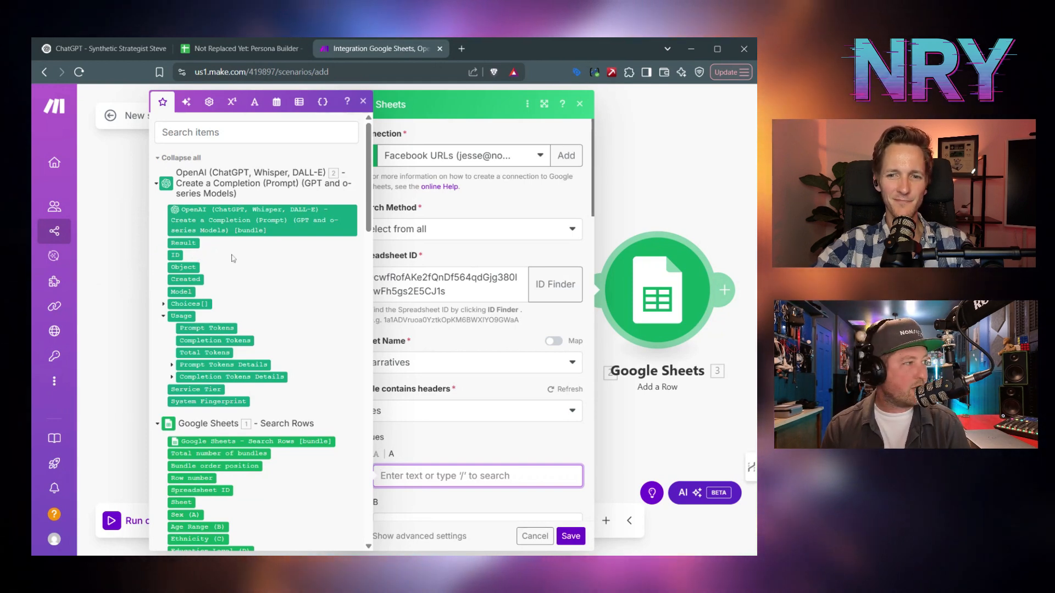
# - Close the Add a Row settings and unlink that module from the OpenAI step
pyautogui.click(362, 101)
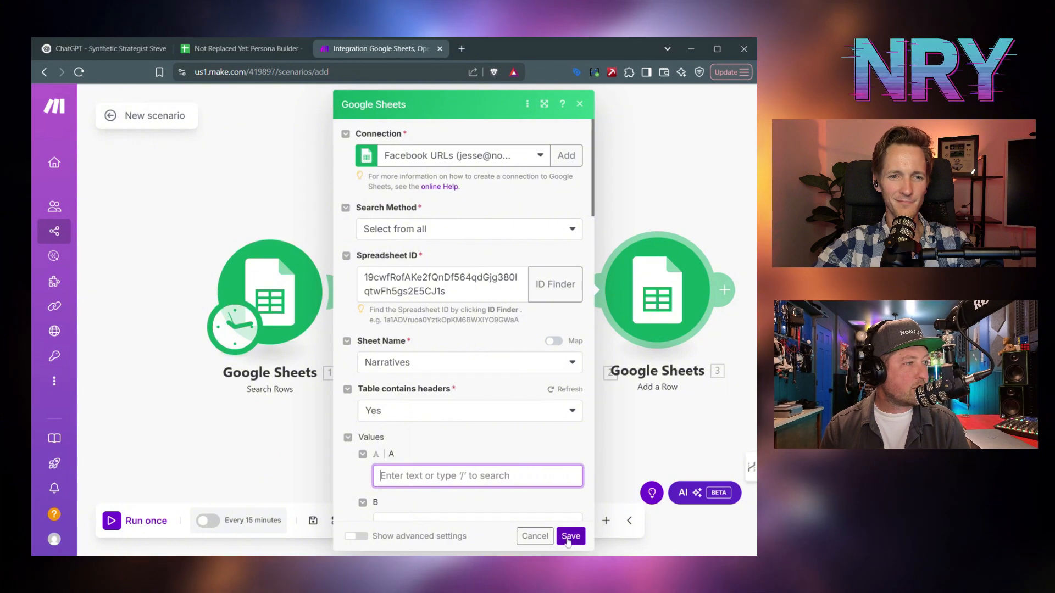
pyautogui.click(597, 483)
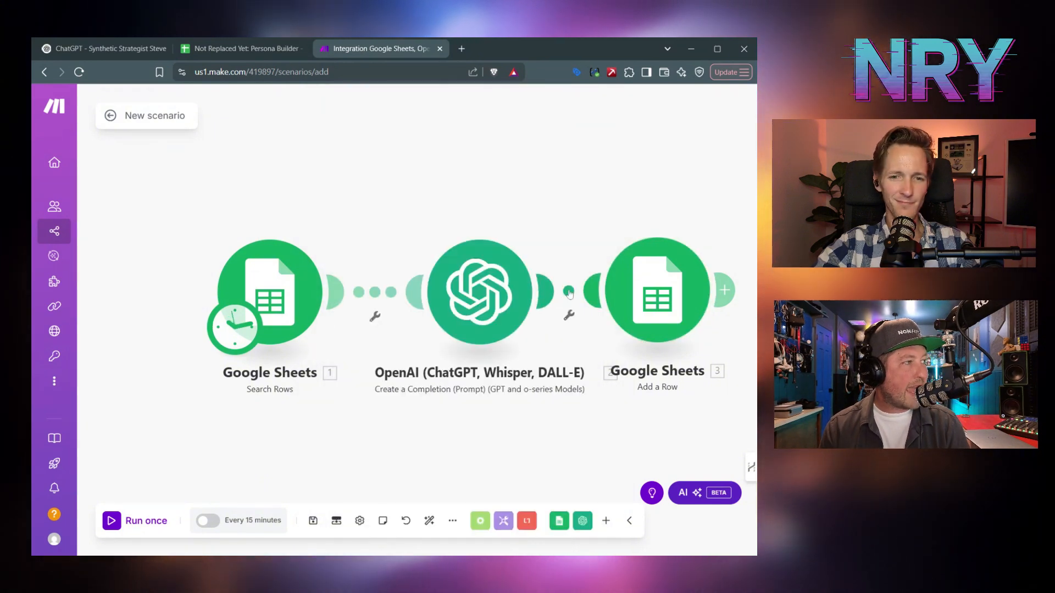
pyautogui.click(568, 315)
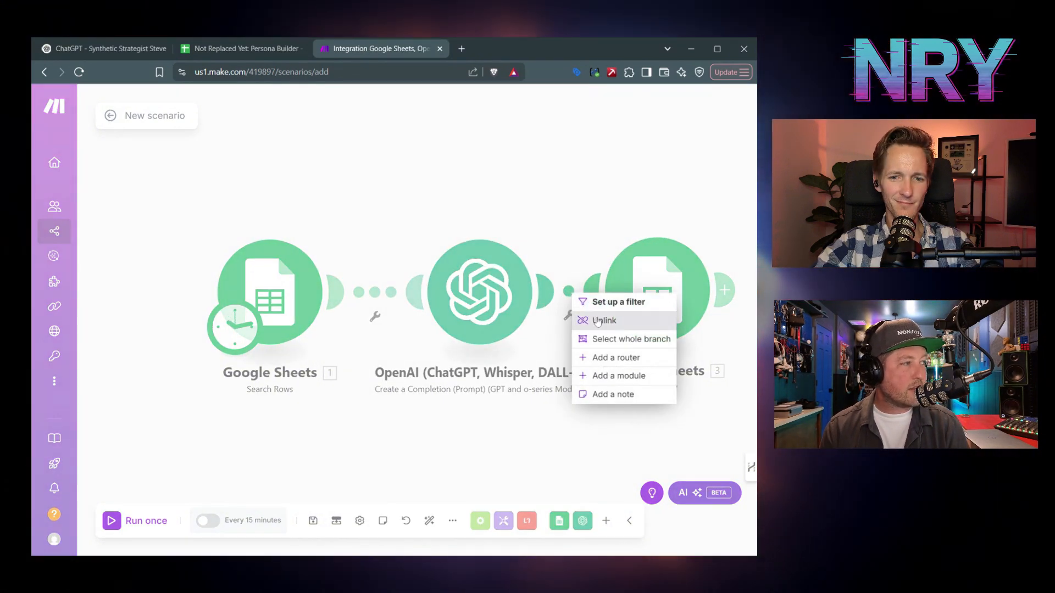
pyautogui.click(598, 321)
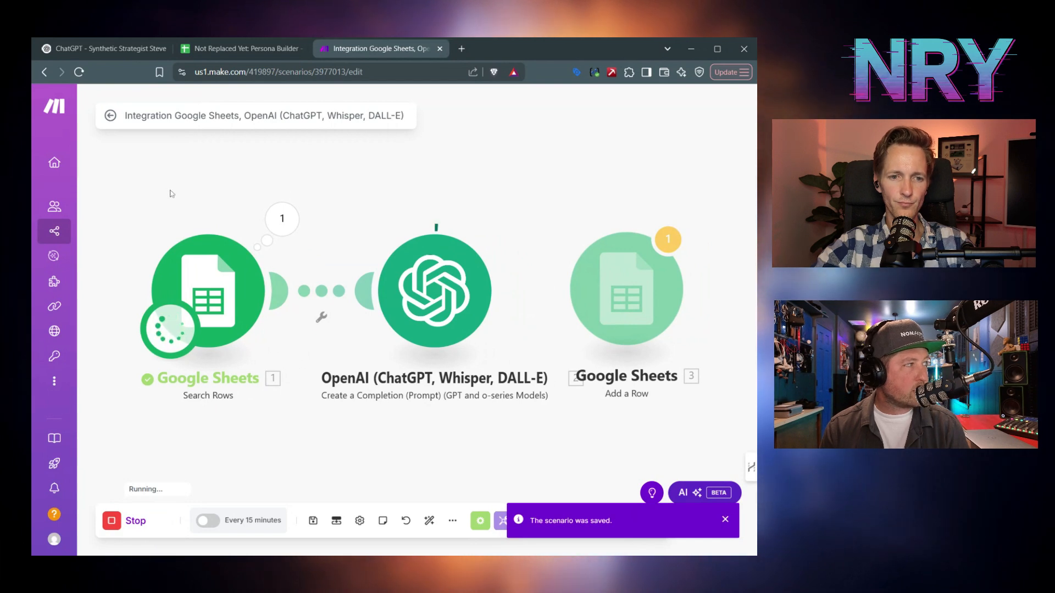
pyautogui.click(225, 47)
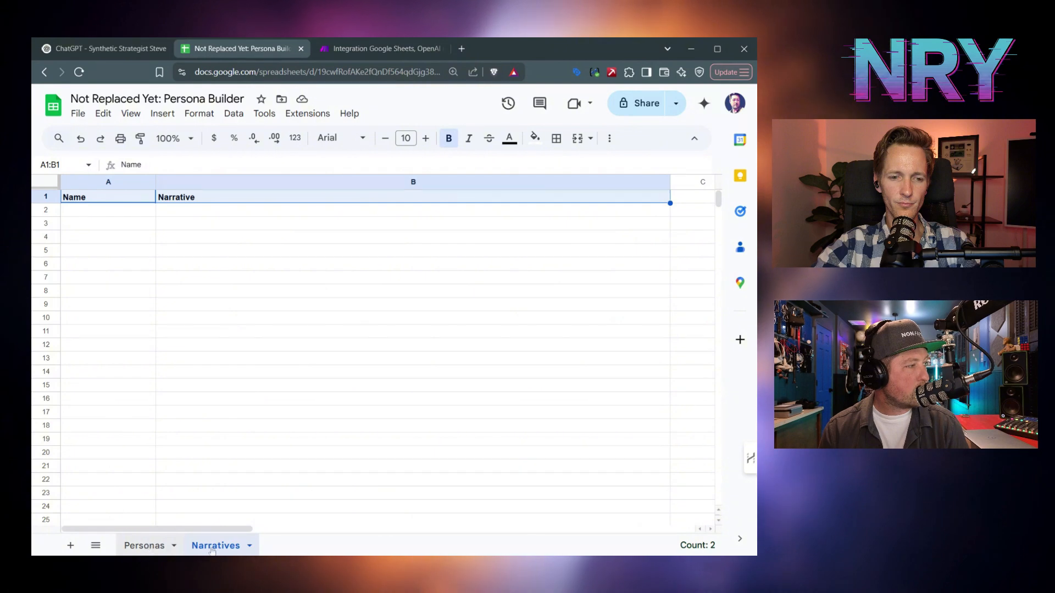
pyautogui.click(147, 546)
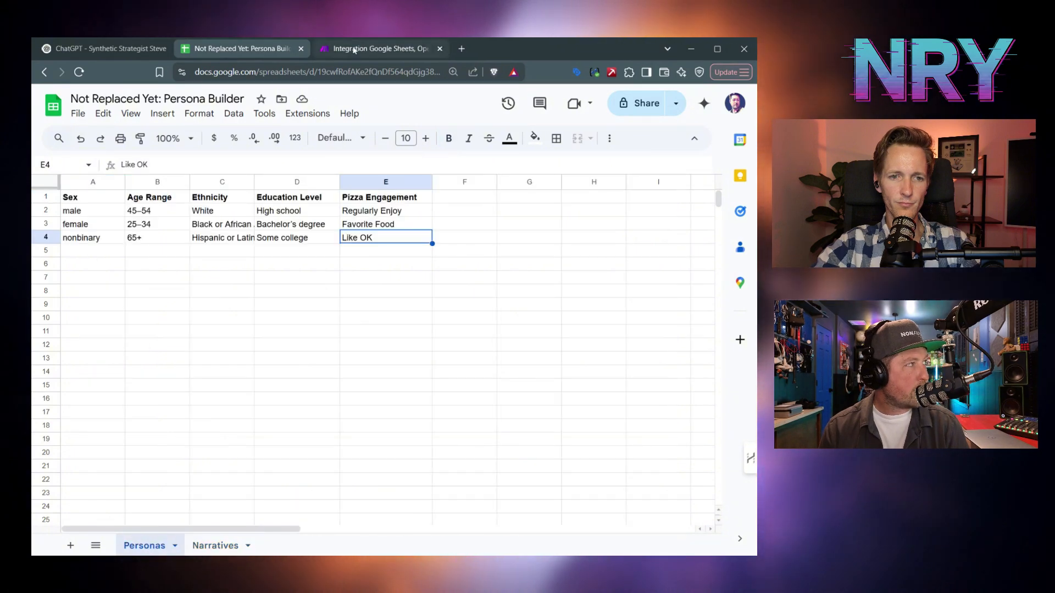
pyautogui.click(335, 48)
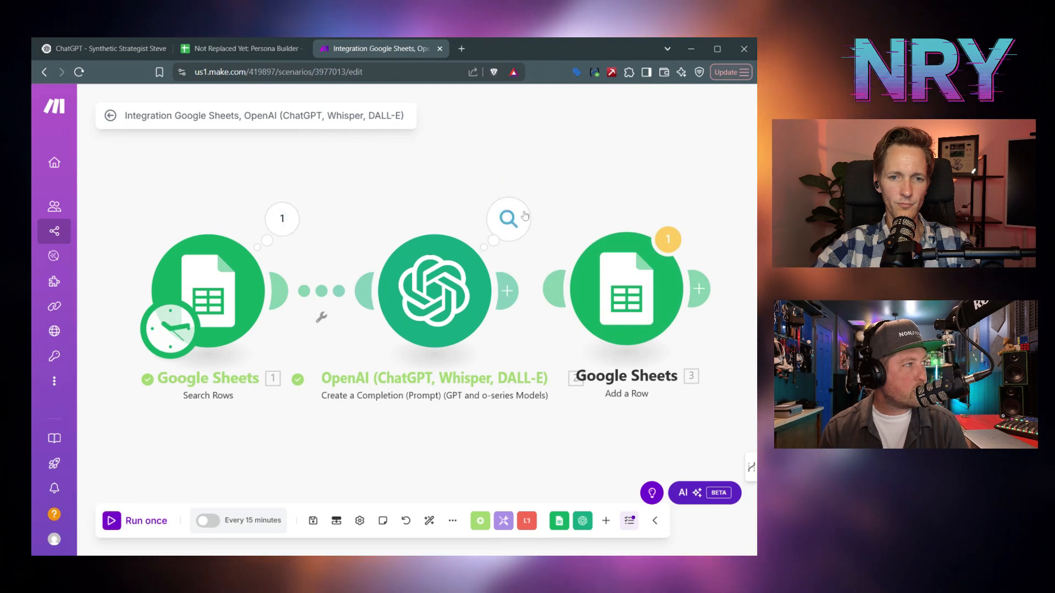
pyautogui.click(519, 227)
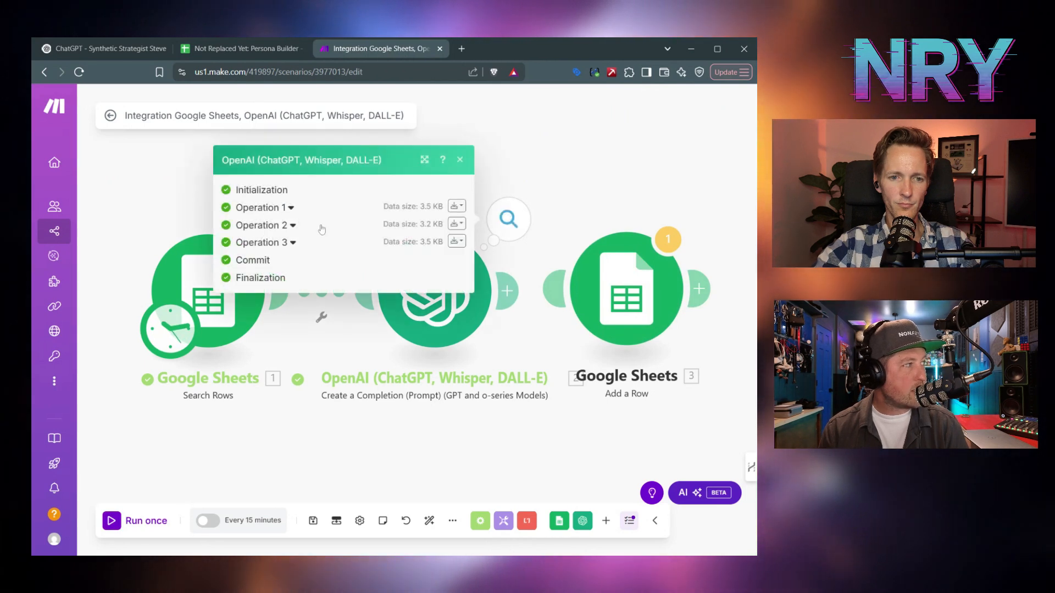
pyautogui.click(291, 209)
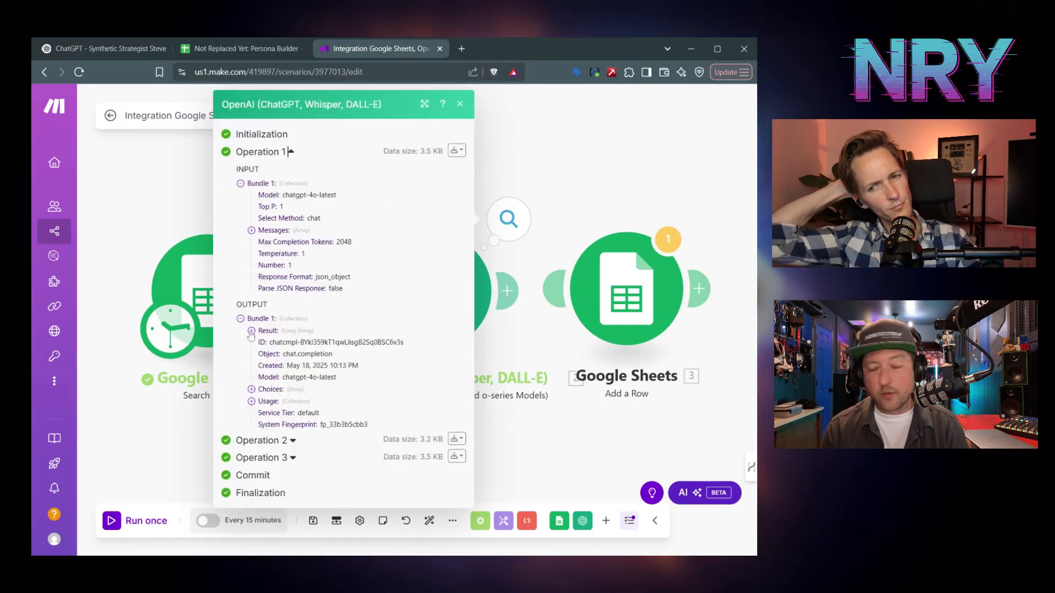
pyautogui.click(251, 332)
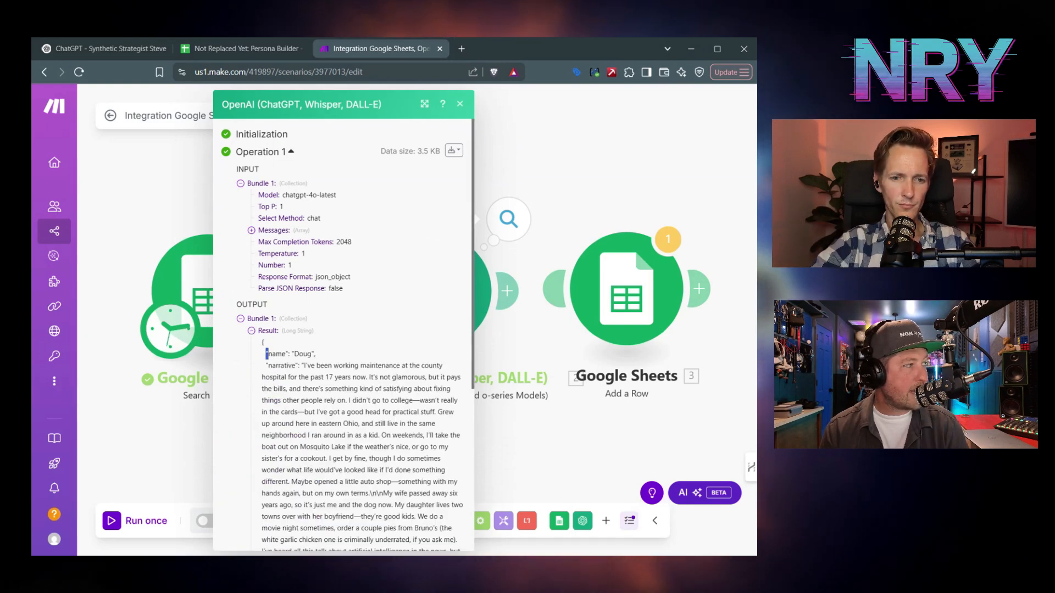
pyautogui.moveTo(266, 354); pyautogui.dragTo(379, 378)
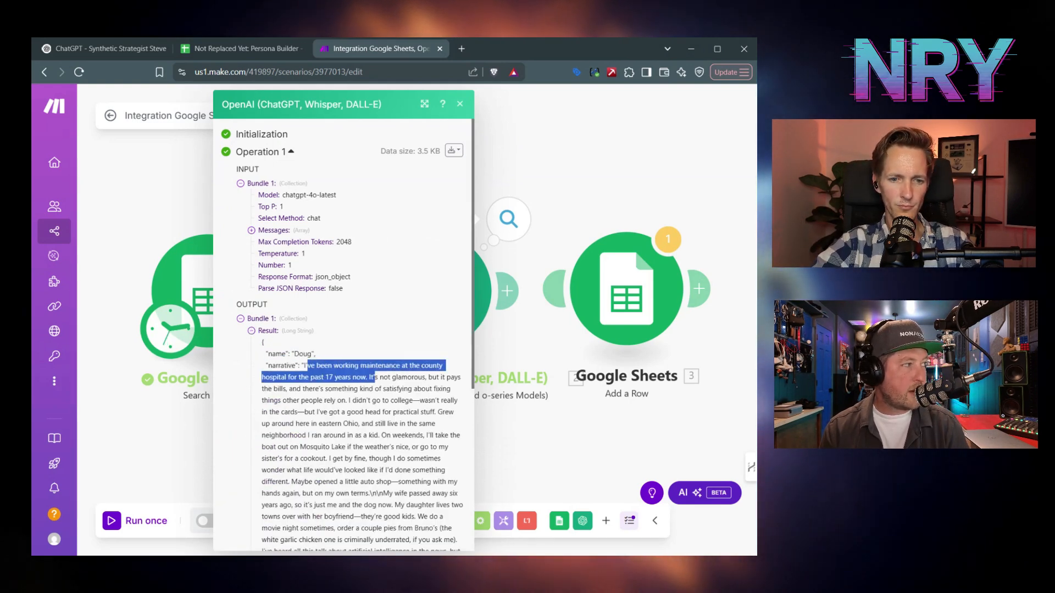
pyautogui.click(459, 103)
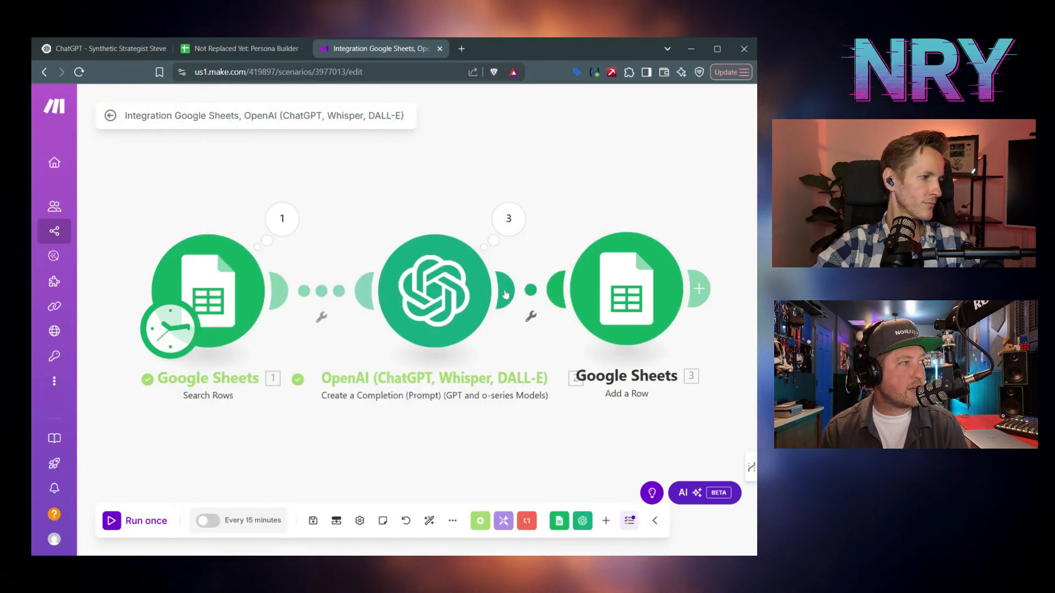
pyautogui.click(625, 290)
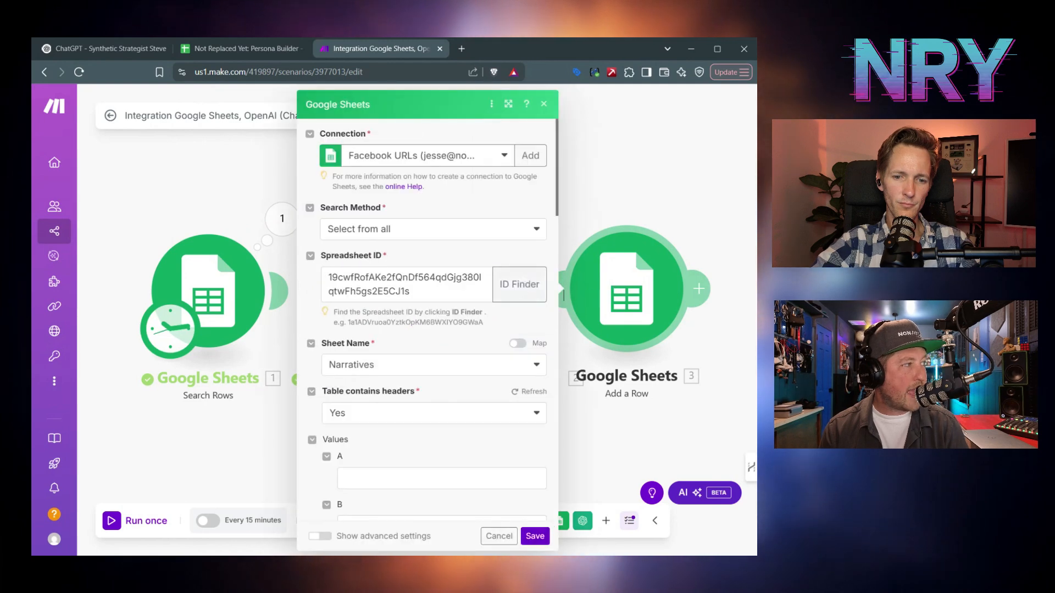
# - Close the Add a Row settings without mapping, and unlink the module from OpenAI
pyautogui.scroll(-3, 460, 394)
pyautogui.click(436, 305)
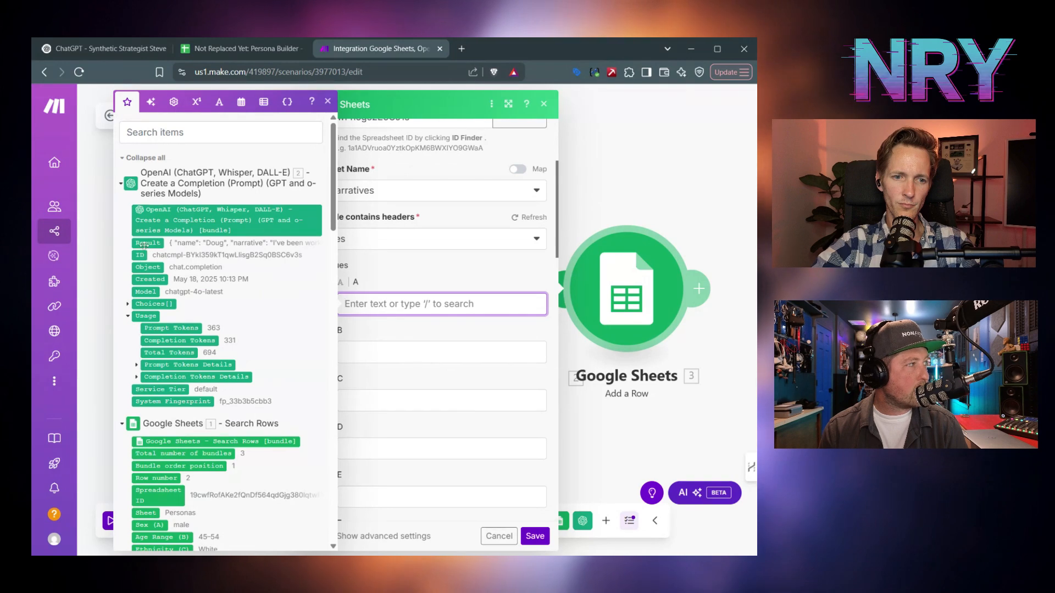
pyautogui.click(328, 102)
pyautogui.press('Escape')
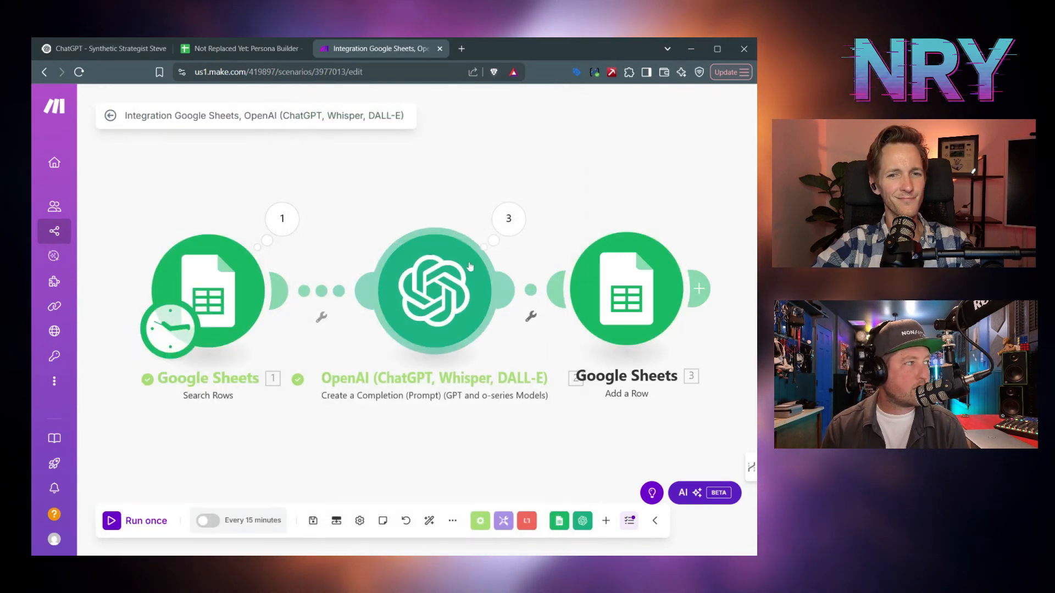
pyautogui.rightClick(533, 296)
pyautogui.click(564, 320)
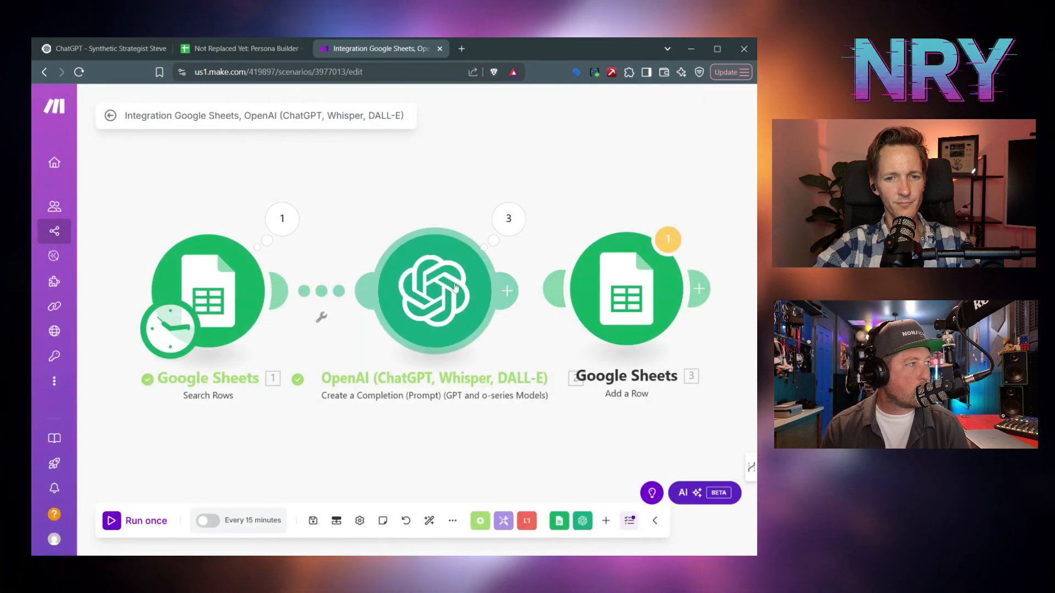
# - Open the OpenAI module's settings to view its persona narrative prompt
pyautogui.rightClick(454, 287)
pyautogui.press('Escape')
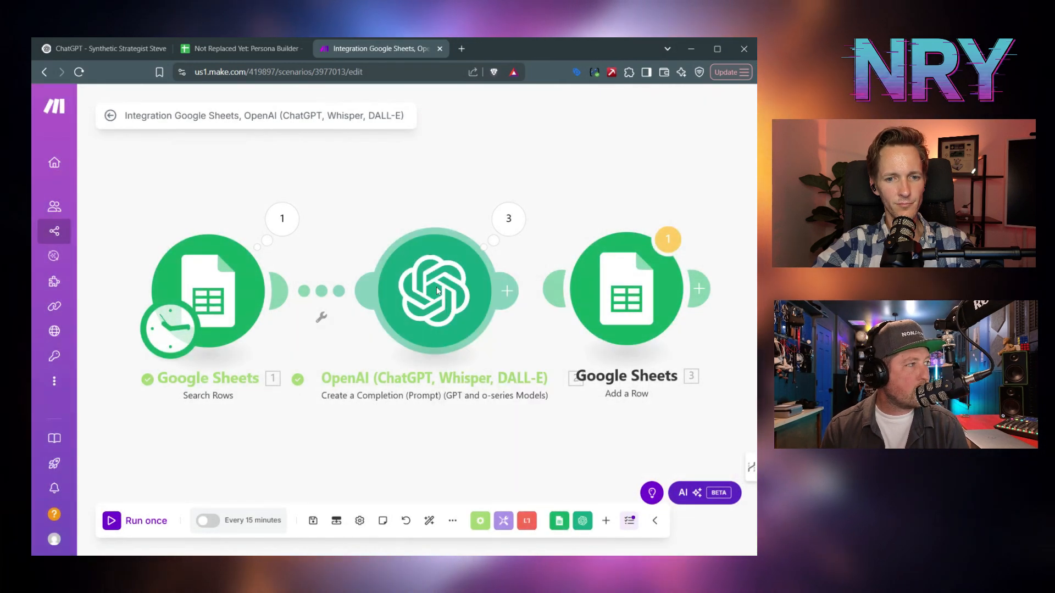
pyautogui.click(437, 290)
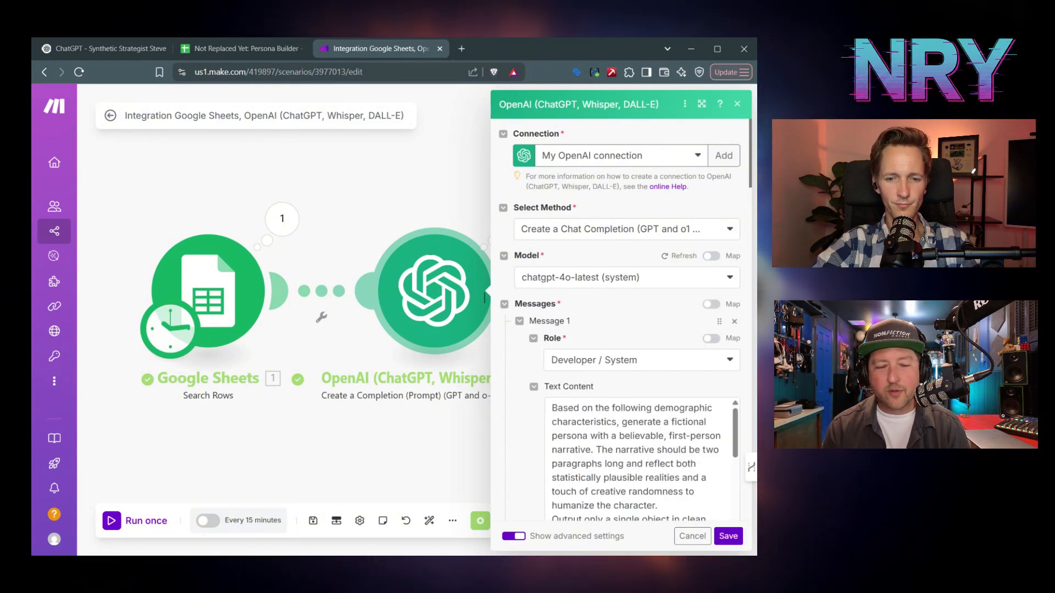
# - Review the remaining OpenAI options, with Parse JSON Response set to Yes, and save
pyautogui.scroll(-3, 510, 449)
pyautogui.scroll(-6, 509, 450)
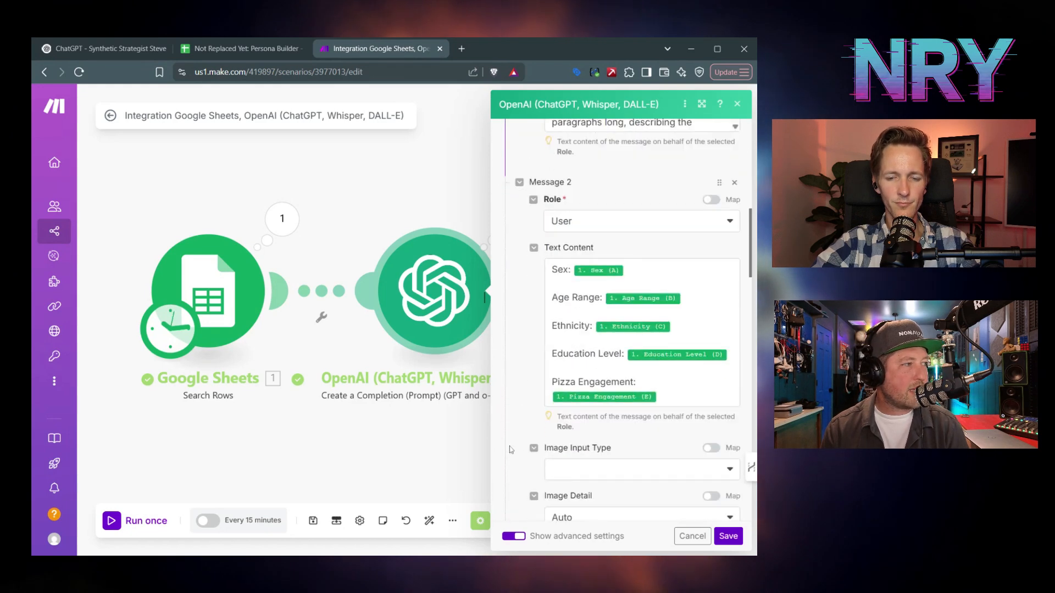
pyautogui.scroll(-5, 510, 449)
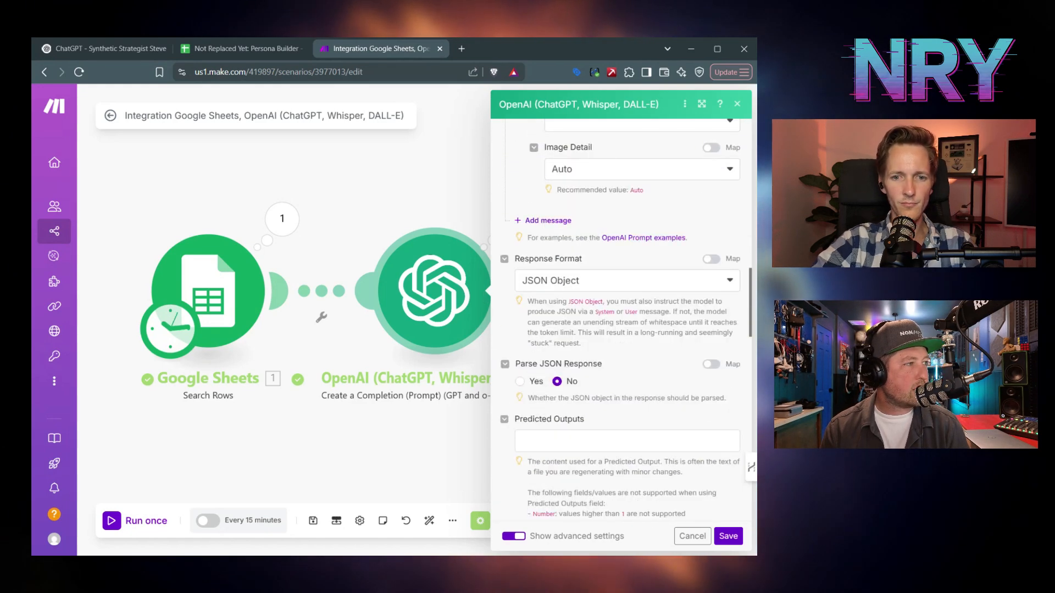
pyautogui.click(728, 536)
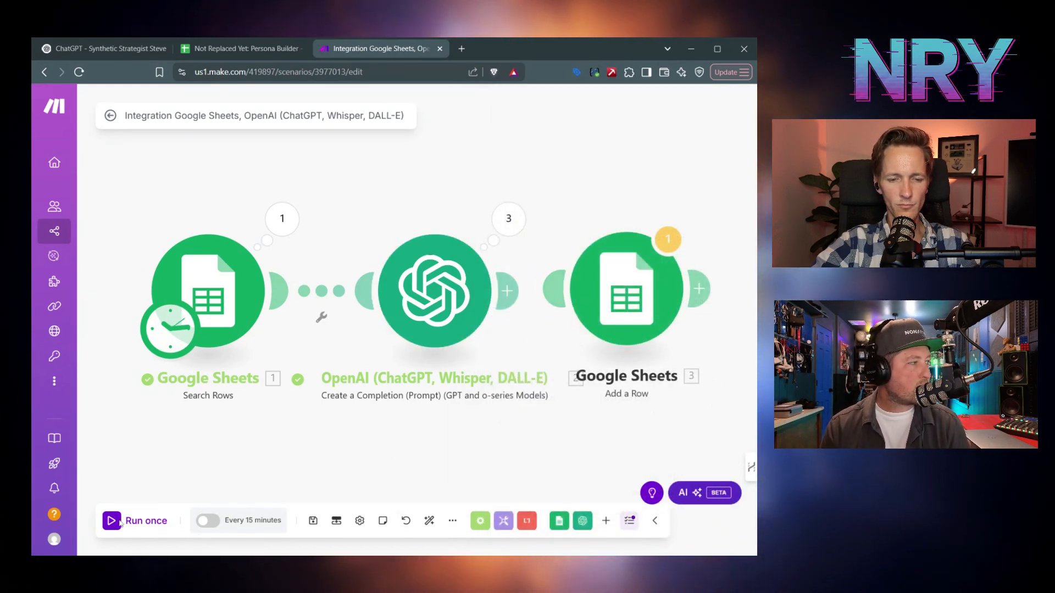
# - Run the scenario once with Search Rows feeding OpenAI and Add a Row disconnected
pyautogui.click(137, 521)
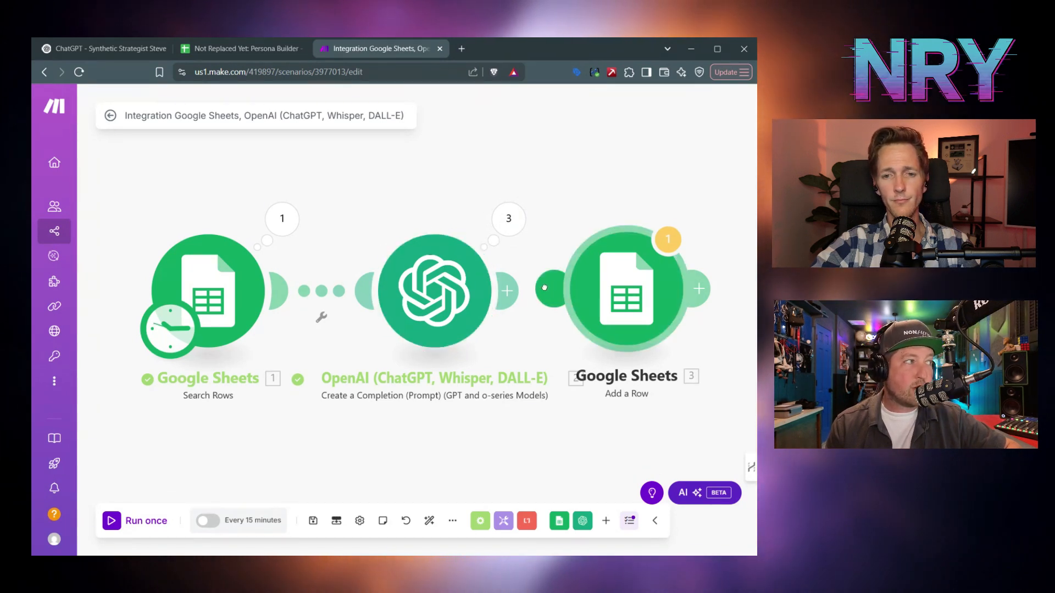
# - Link Add a Row after OpenAI, map 2. result: name to A and narrative to B, and save
pyautogui.moveTo(553, 288); pyautogui.dragTo(503, 289)
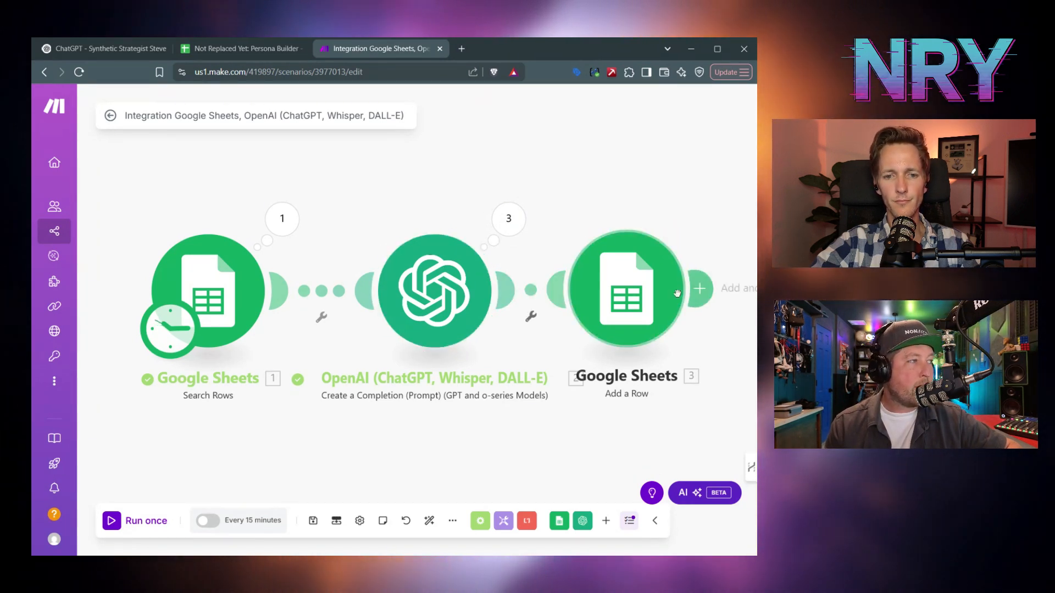
pyautogui.click(619, 291)
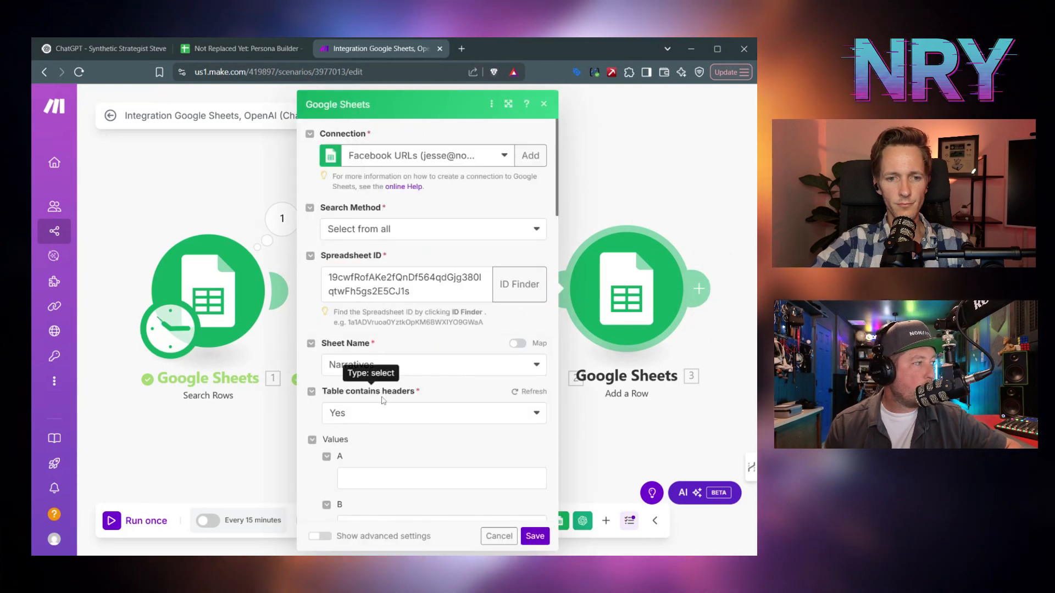
pyautogui.scroll(-3, 365, 387)
pyautogui.click(385, 304)
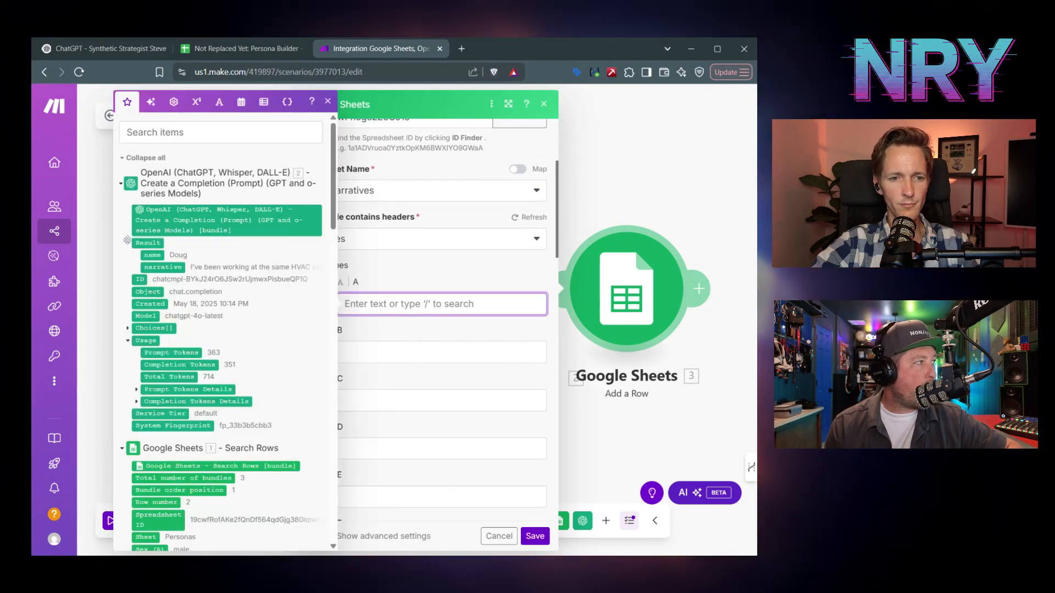
pyautogui.click(152, 255)
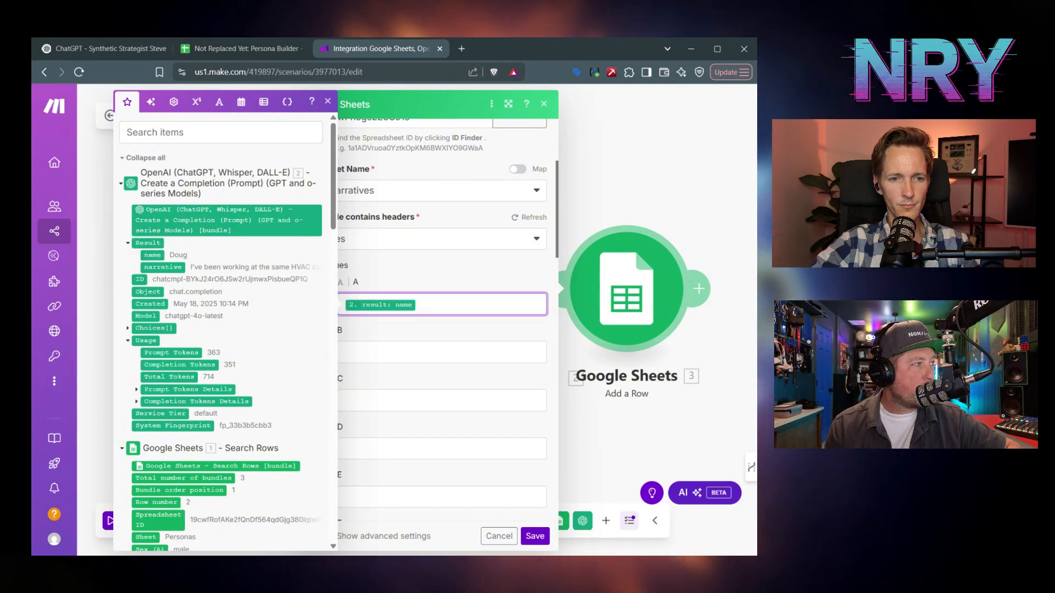
pyautogui.press('Tab')
pyautogui.click(176, 265)
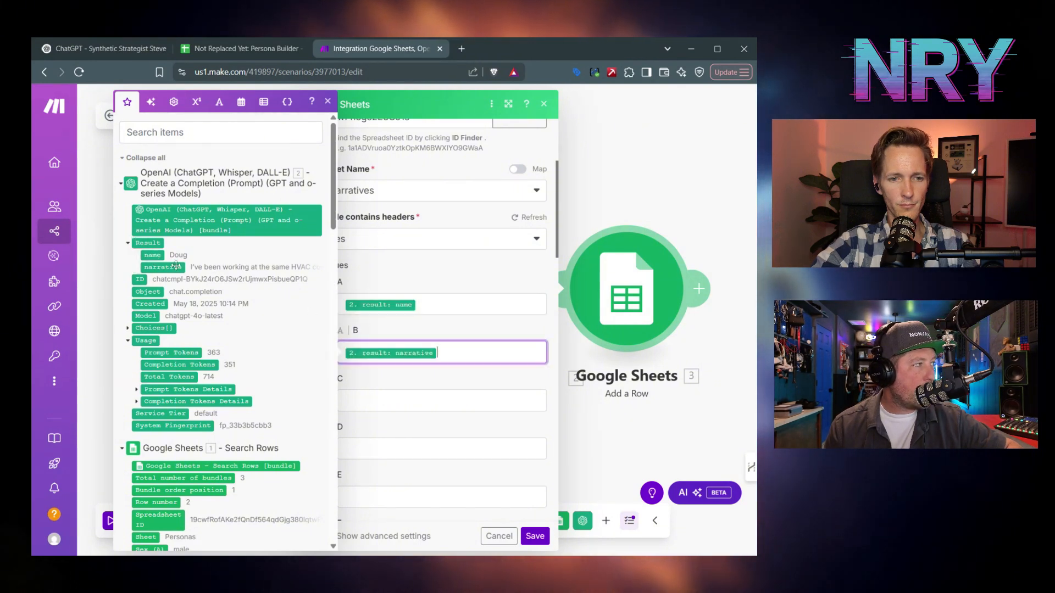
pyautogui.click(534, 536)
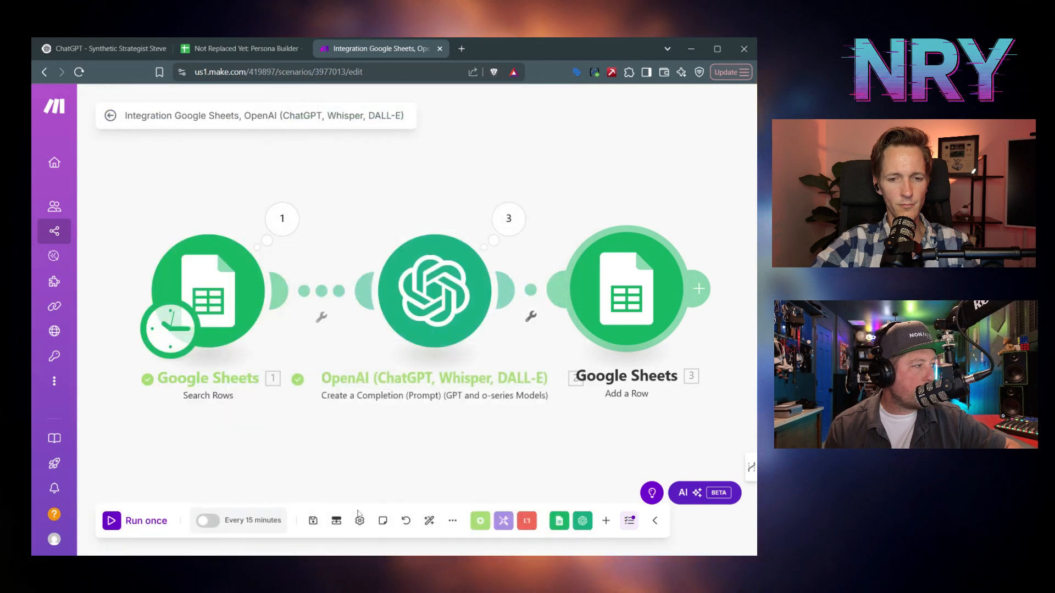
pyautogui.click(312, 521)
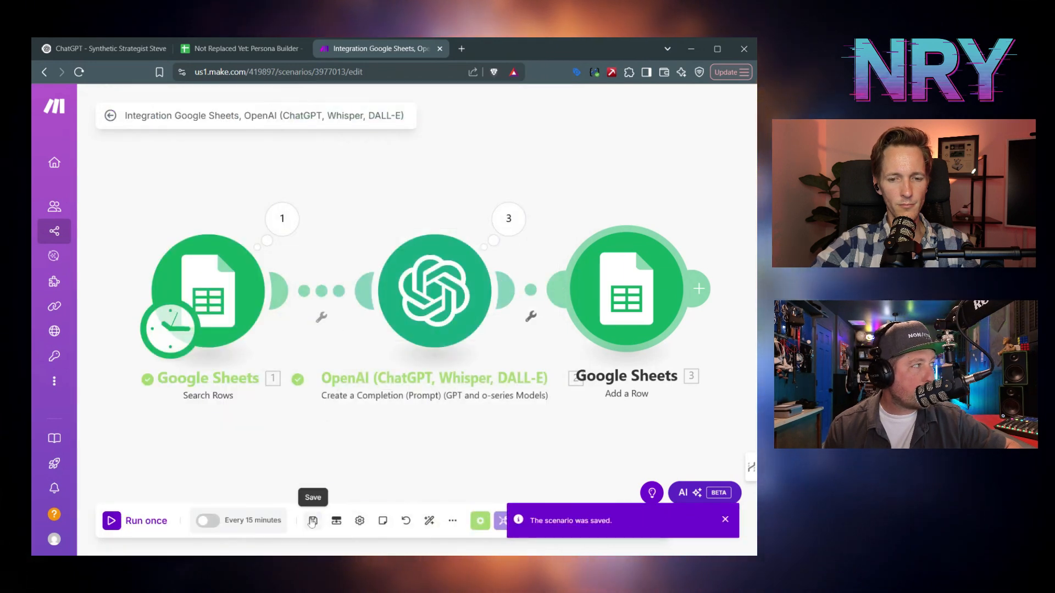
# - Rename the scenario to 'NRY: Narrative Generator' and save it
pyautogui.click(302, 116)
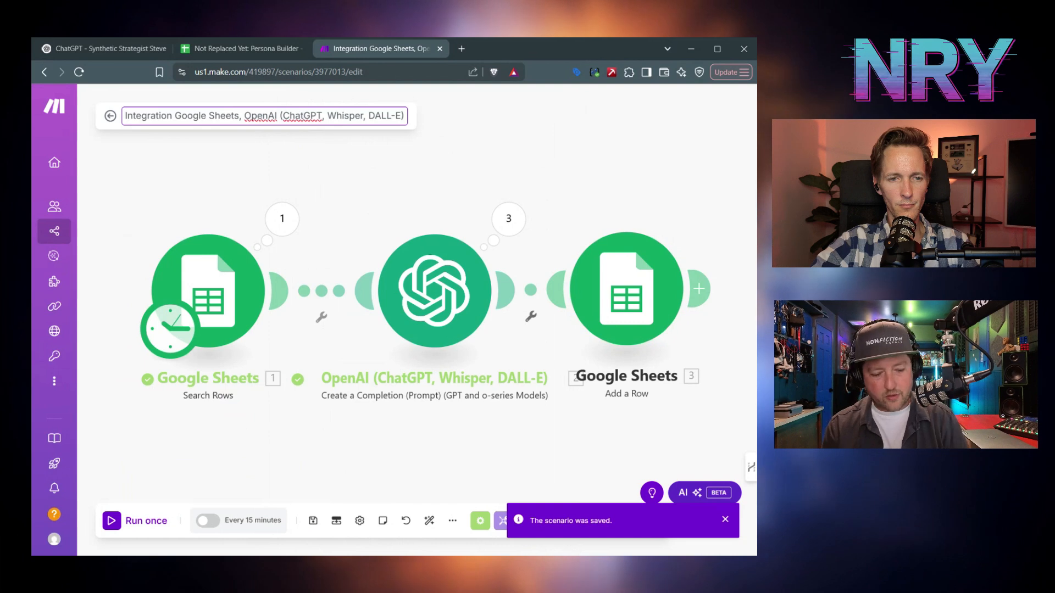
pyautogui.hotkey('ctrl', 'a')
pyautogui.write('NRY:')
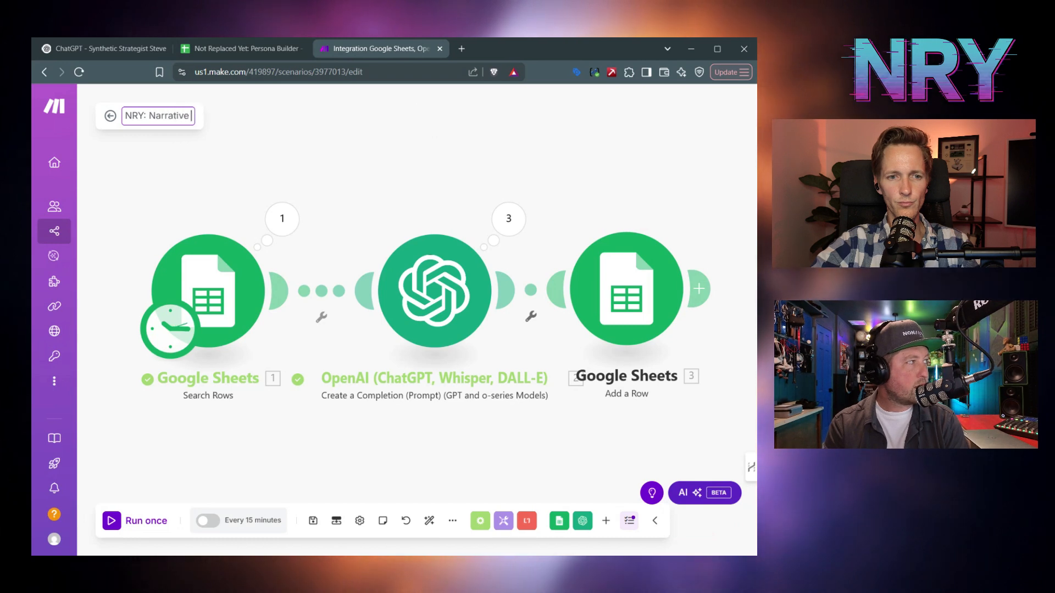
pyautogui.write('Narrative Generator')
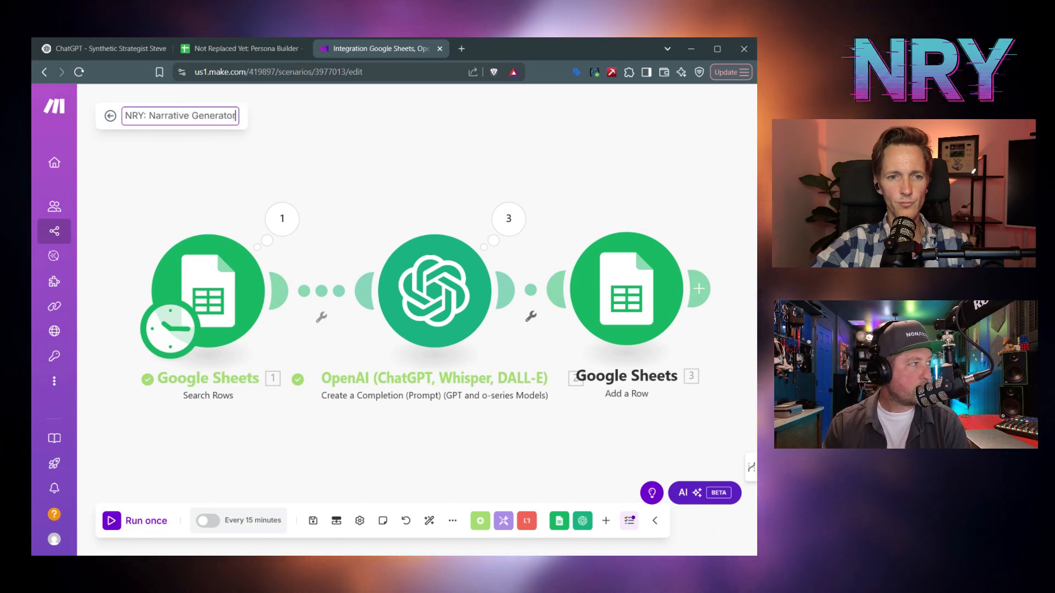
pyautogui.click(313, 520)
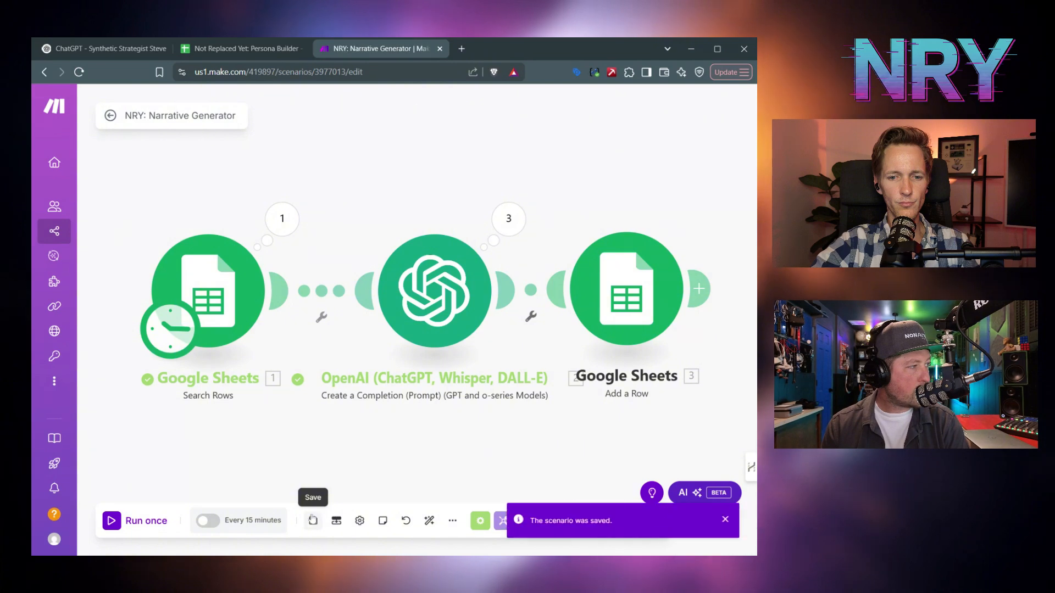
# - Run the scenario once and view the results in the Persona Builder's Narratives sheet
pyautogui.click(123, 519)
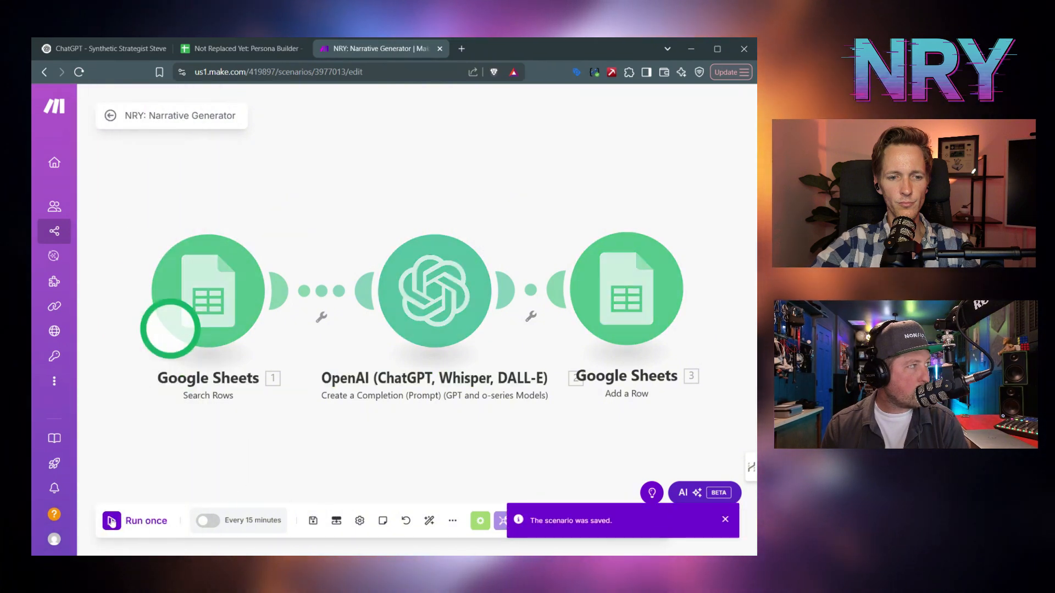
pyautogui.click(244, 48)
pyautogui.click(215, 545)
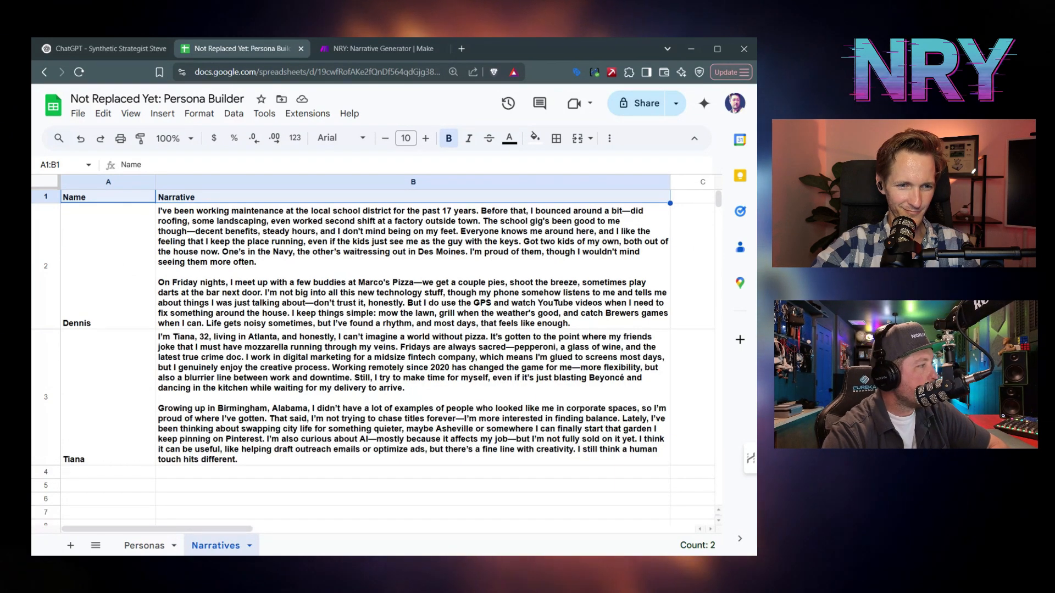
# - Scroll through the generated persona narratives as they fill, then open the Personas sheet
pyautogui.scroll(-1, 355, 384)
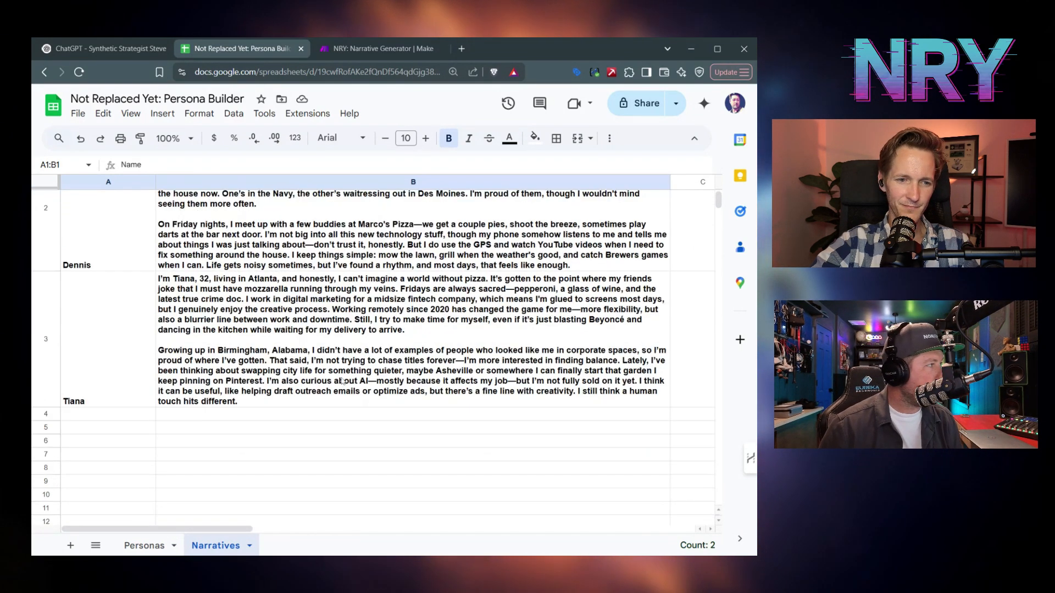
pyautogui.scroll(-1, 343, 381)
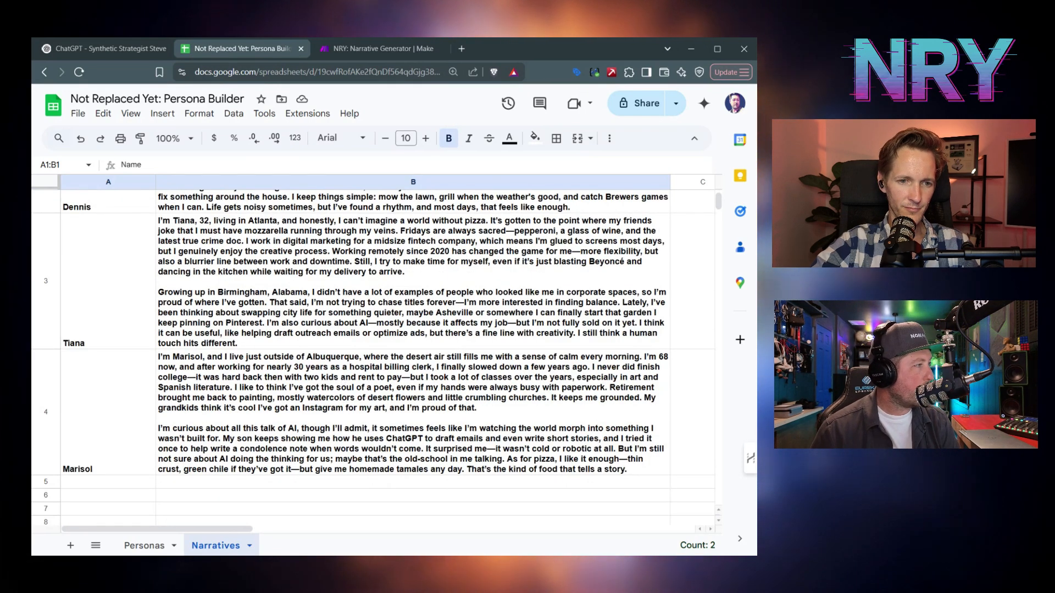
pyautogui.scroll(2, 283, 325)
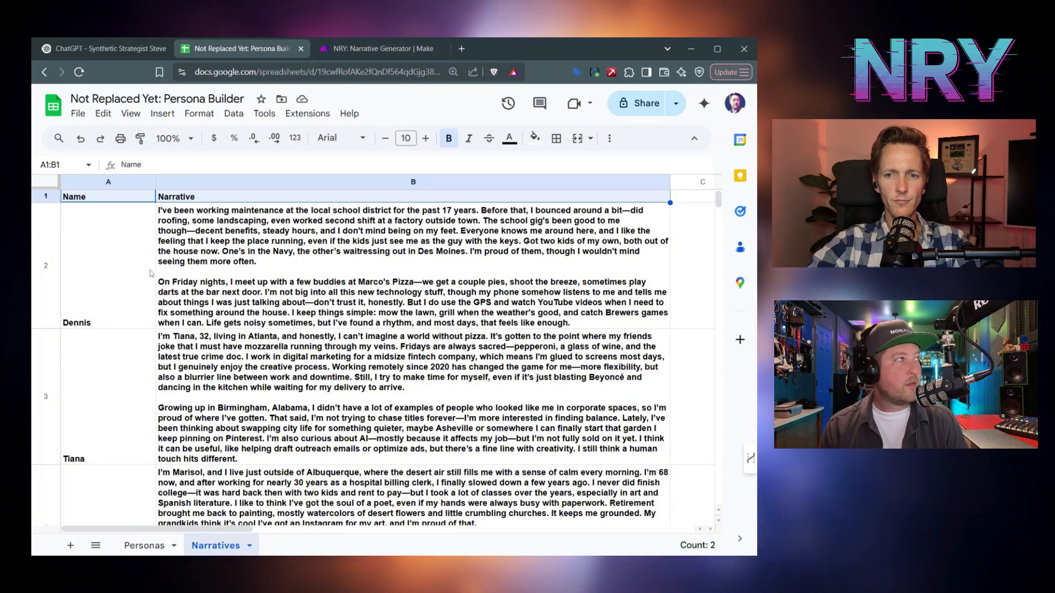
pyautogui.click(144, 545)
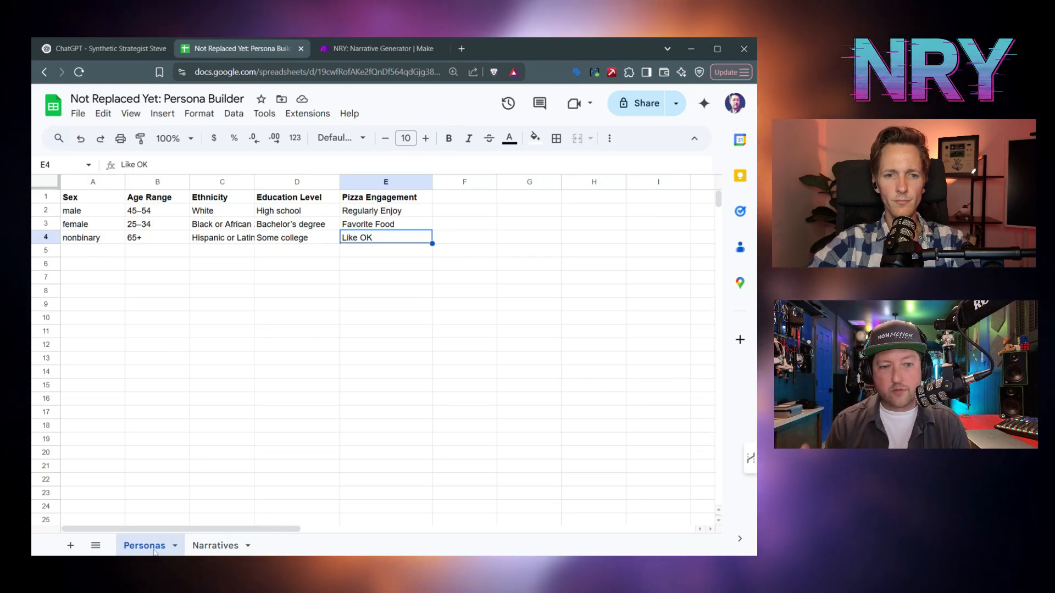